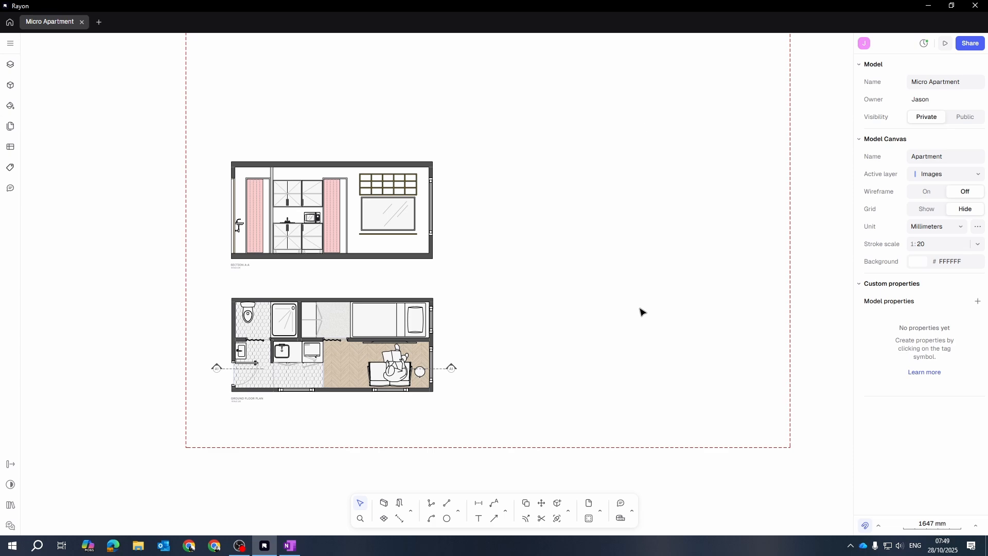
Examine the micro apartment's Section A-A and ground floor plan on the Apartment canvas
{"action": "scroll", "coordinate": [340, 231], "scroll_direction": "up", "scroll_amount": 3}
{"action": "middle_click_drag", "start_coordinate": [370, 263], "coordinate": [456, 227]}
{"action": "scroll", "coordinate": [446, 232], "scroll_direction": "down", "scroll_amount": 3}
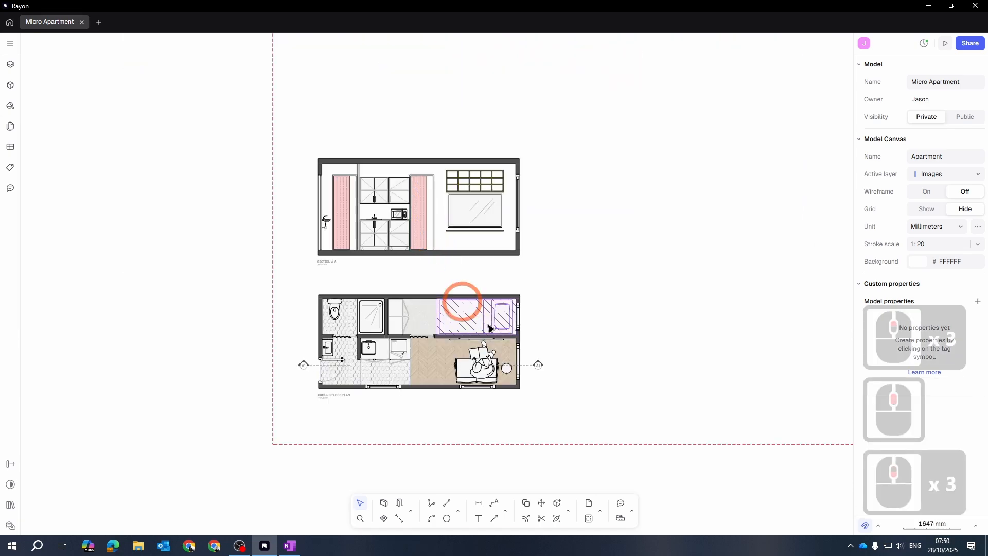
{"action": "scroll", "coordinate": [429, 375], "scroll_direction": "up", "scroll_amount": 3}
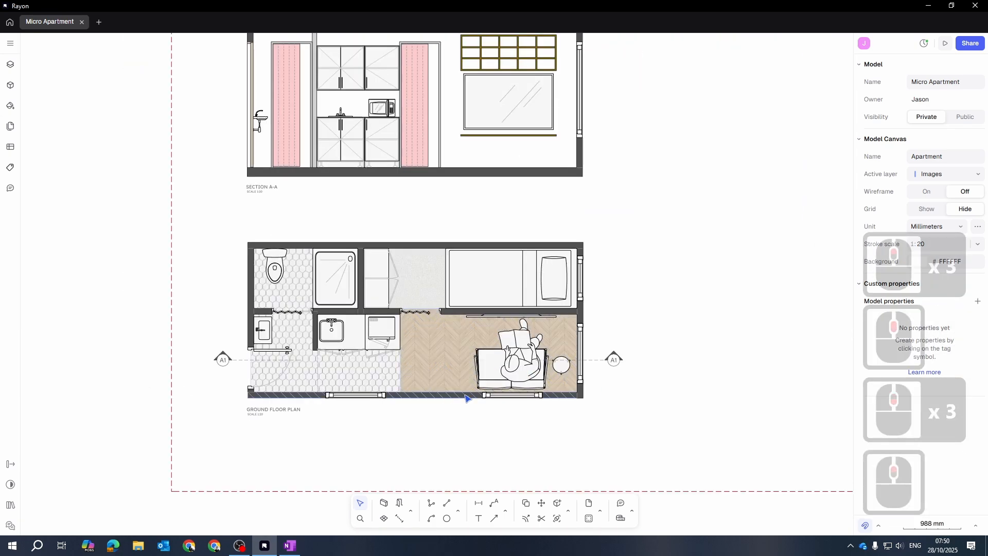
{"action": "middle_click_drag", "start_coordinate": [515, 287], "coordinate": [510, 371]}
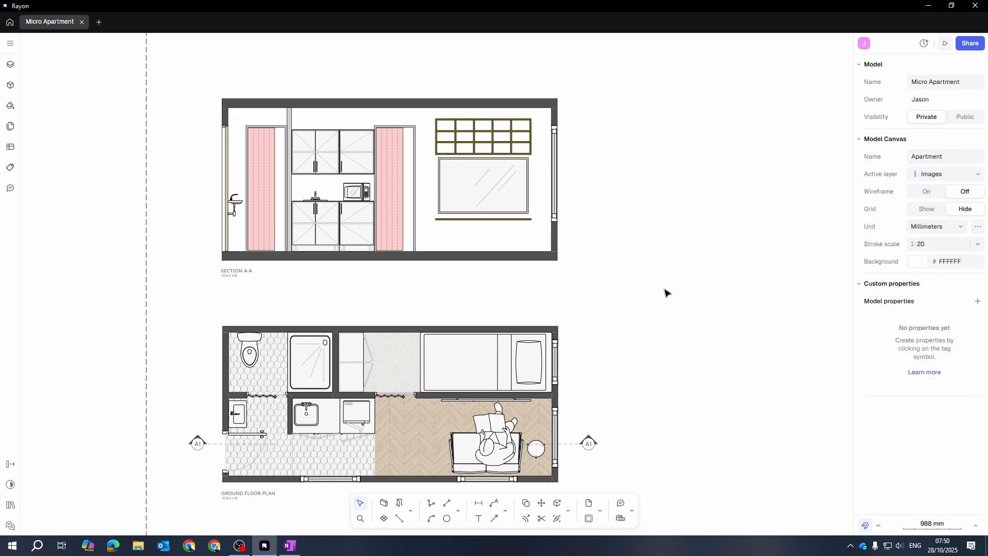
{"action": "middle_click_drag", "start_coordinate": [666, 292], "coordinate": [653, 227]}
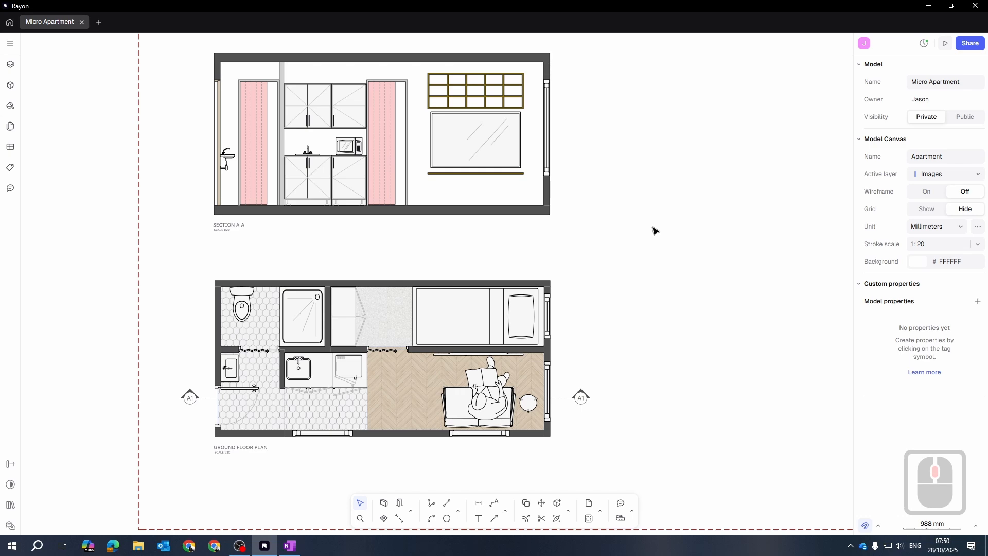
{"action": "scroll", "coordinate": [624, 208], "scroll_direction": "down", "scroll_amount": 2}
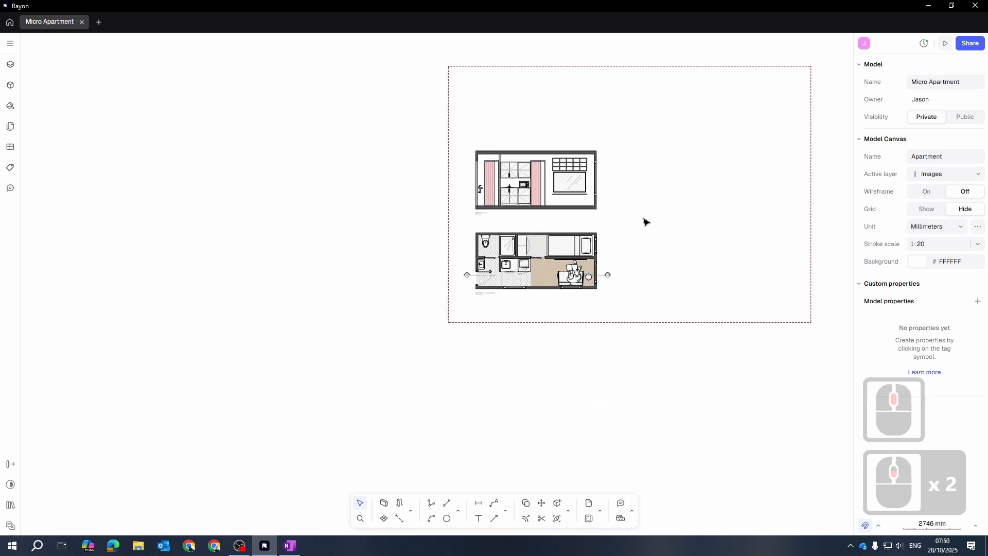
{"action": "middle_click_drag", "start_coordinate": [644, 217], "coordinate": [564, 270]}
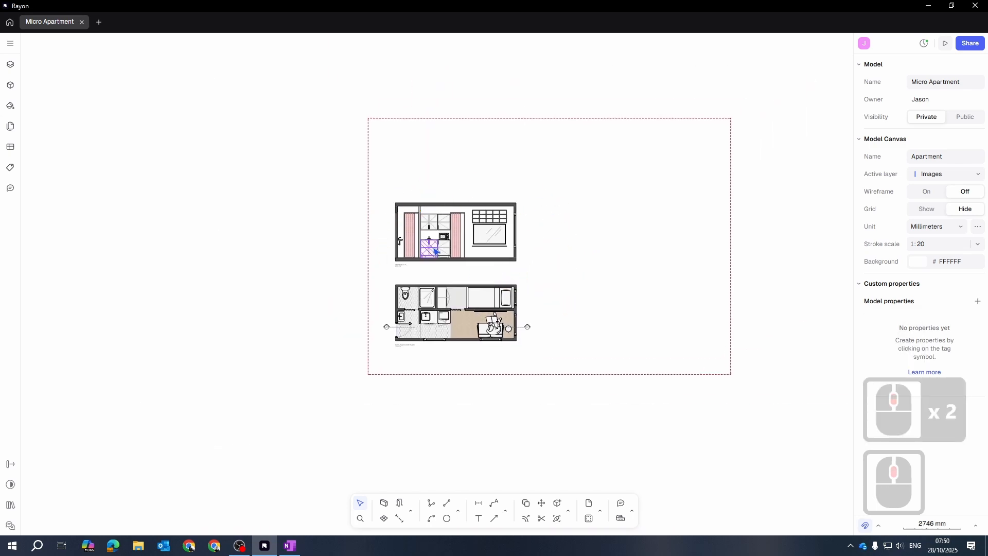
{"action": "middle_click", "coordinate": [575, 251]}
{"action": "middle_click", "coordinate": [576, 251]}
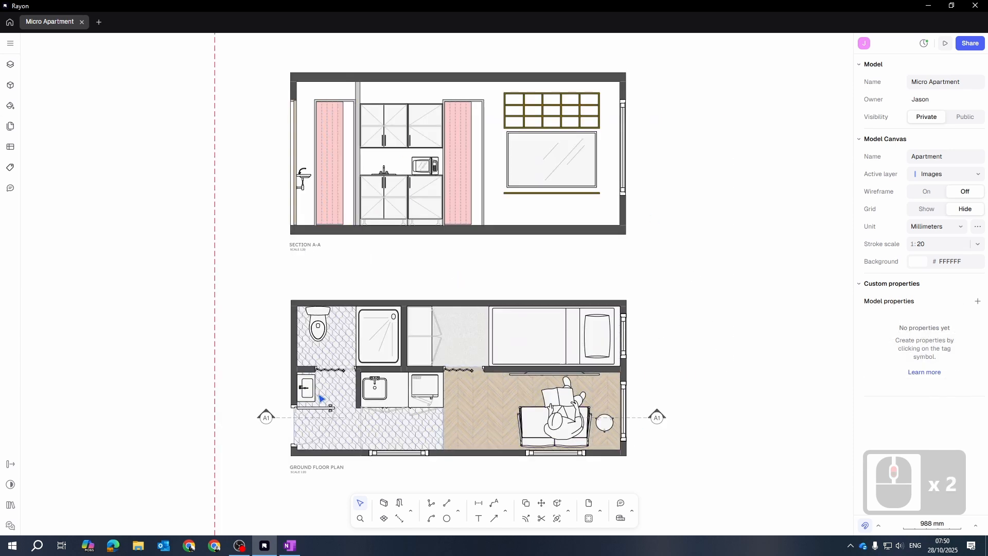
{"action": "middle_click_drag", "start_coordinate": [747, 249], "coordinate": [738, 234]}
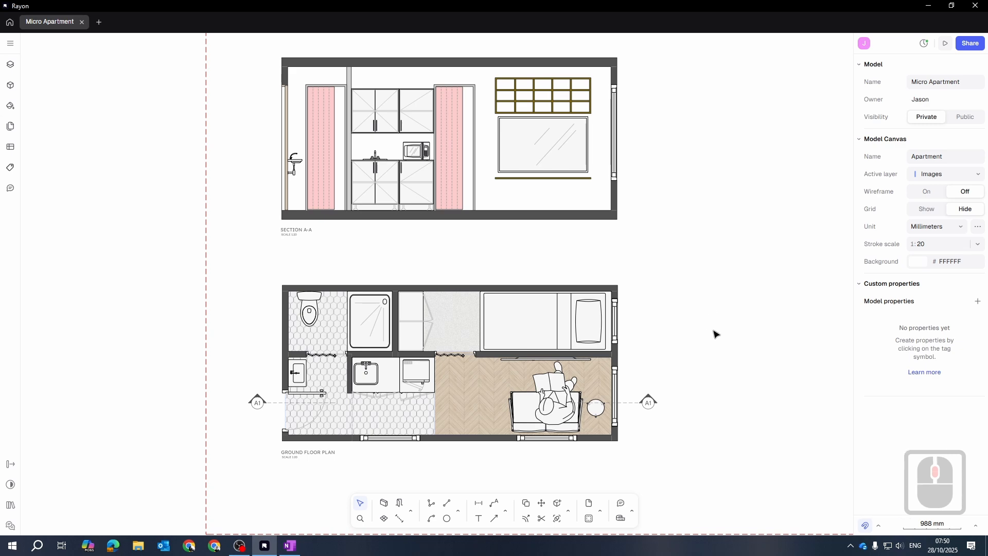
Add a new model canvas to the Micro Apartment model and name it "export"
{"action": "left_click", "coordinate": [11, 44]}
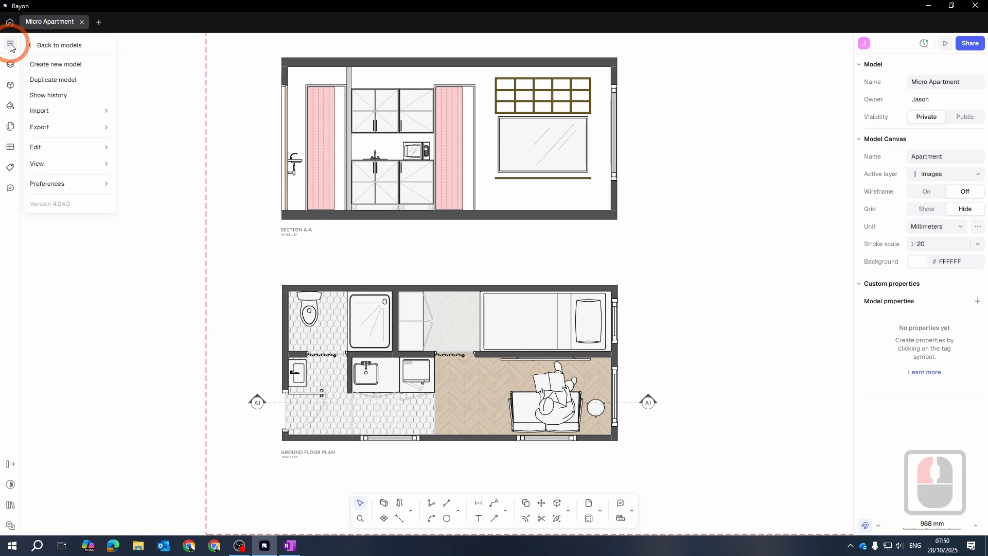
{"action": "left_click", "coordinate": [10, 64]}
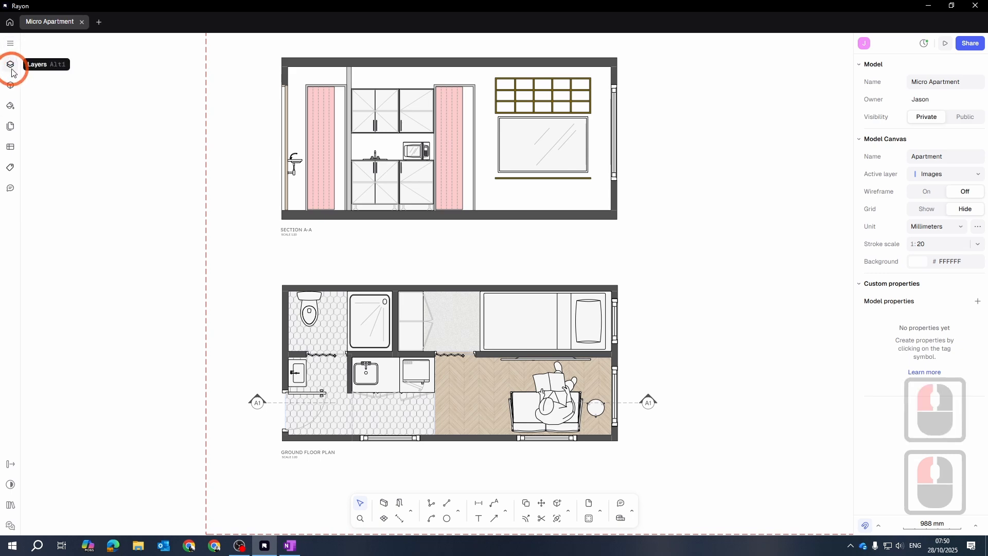
{"action": "left_click", "coordinate": [10, 64]}
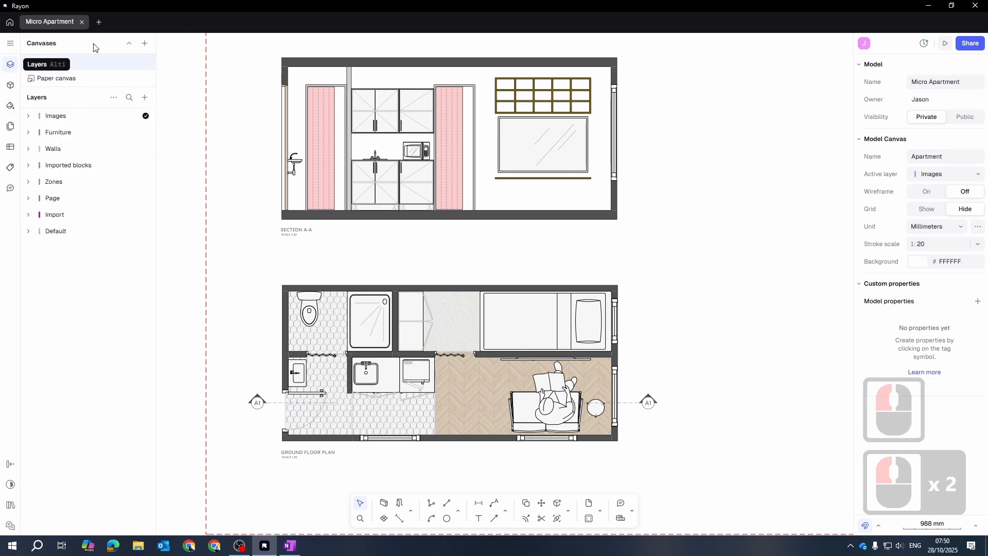
{"action": "left_click", "coordinate": [145, 43]}
{"action": "left_click", "coordinate": [162, 62]}
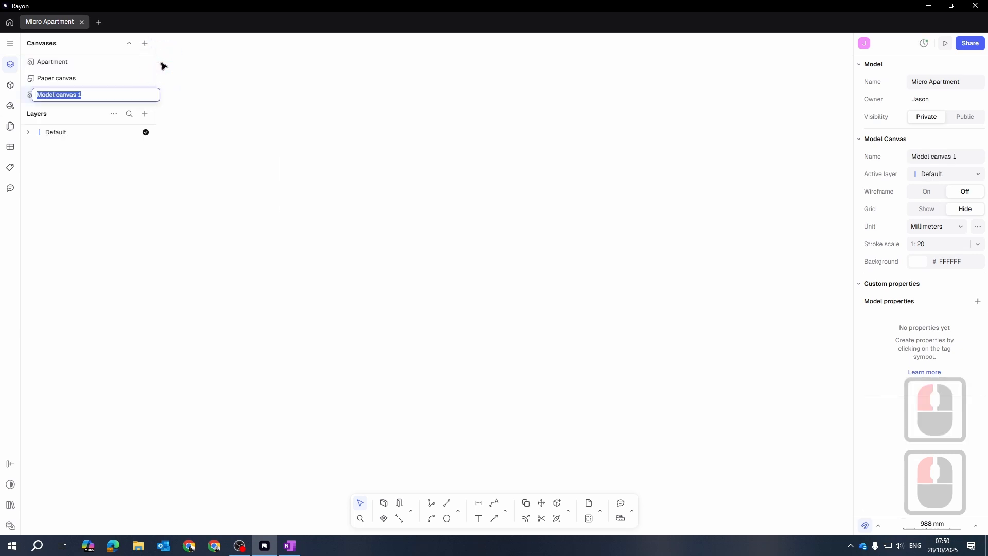
{"action": "type", "text": "export"}
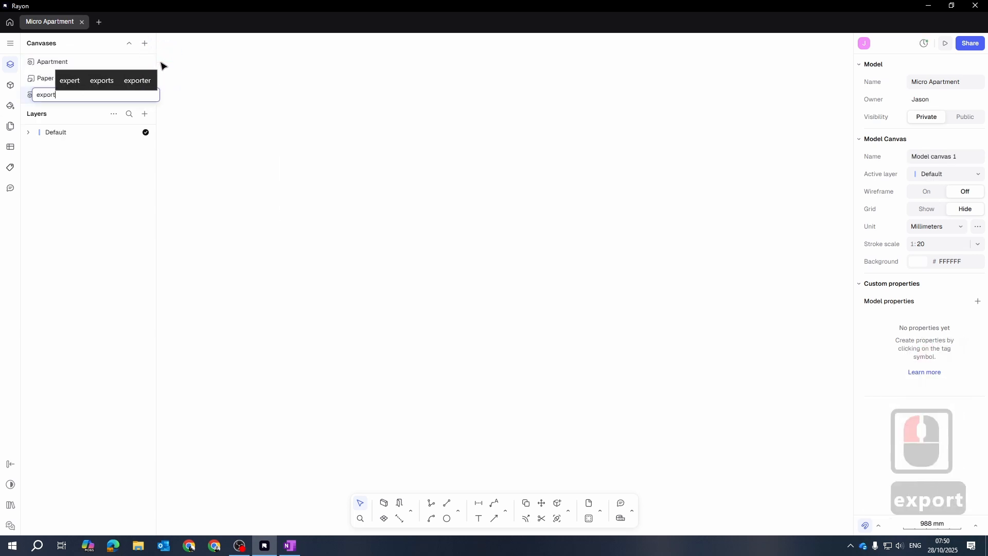
{"action": "key", "text": "Return"}
{"action": "left_click", "coordinate": [479, 320]}
{"action": "left_click", "coordinate": [539, 265]}
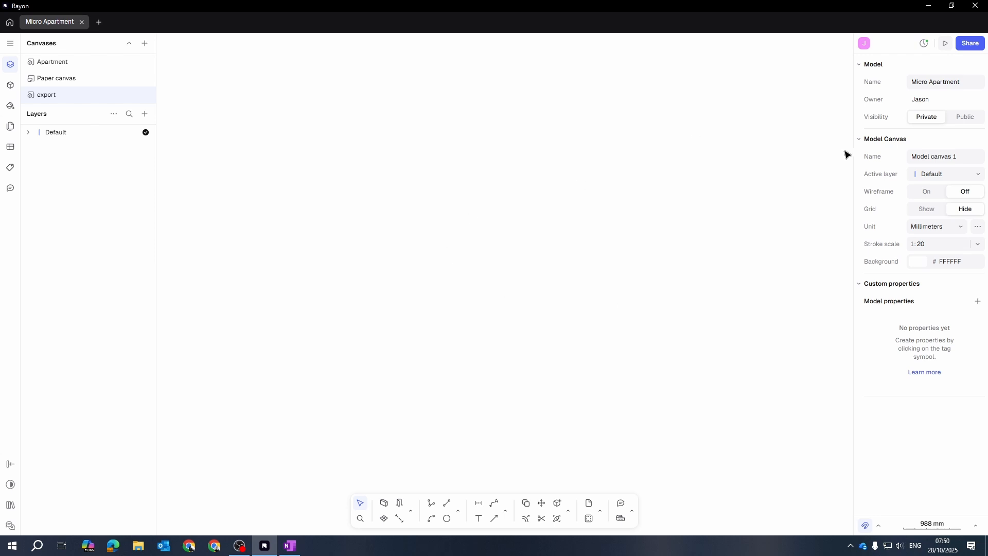
Turn on wireframe mode and show the grid on the export canvas
{"action": "left_click", "coordinate": [930, 192]}
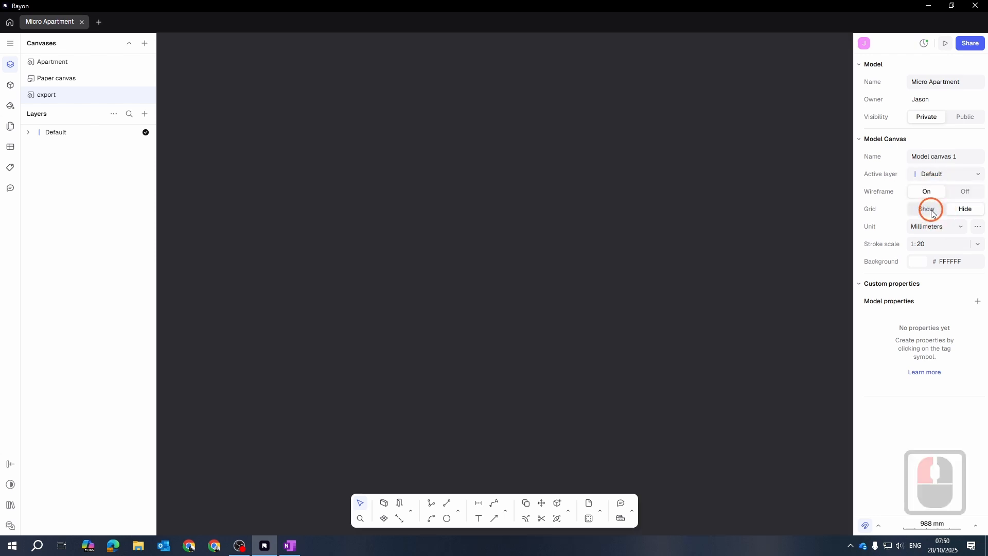
{"action": "left_click", "coordinate": [936, 210]}
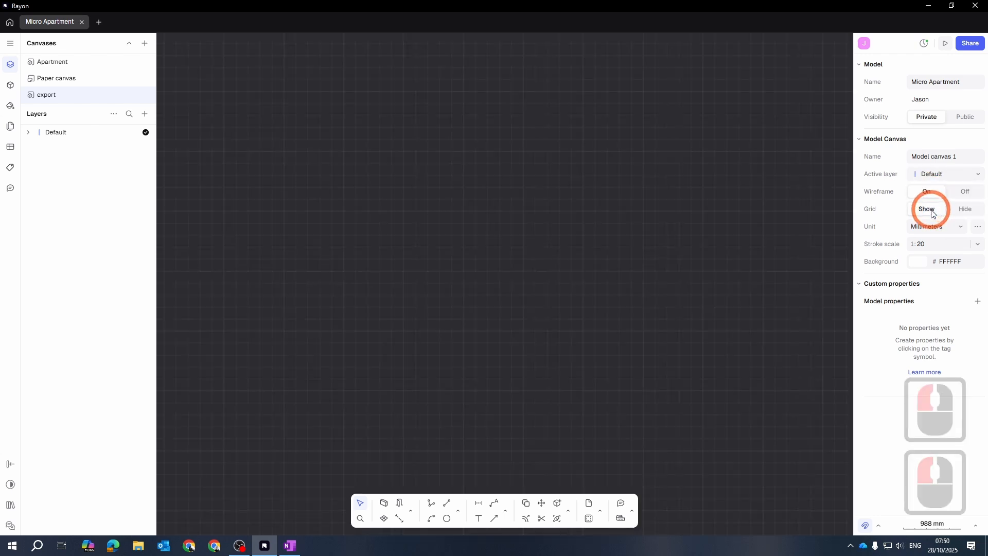
{"action": "middle_click", "coordinate": [483, 354]}
{"action": "middle_click", "coordinate": [484, 354]}
{"action": "scroll", "coordinate": [496, 369], "scroll_direction": "up", "scroll_amount": 3}
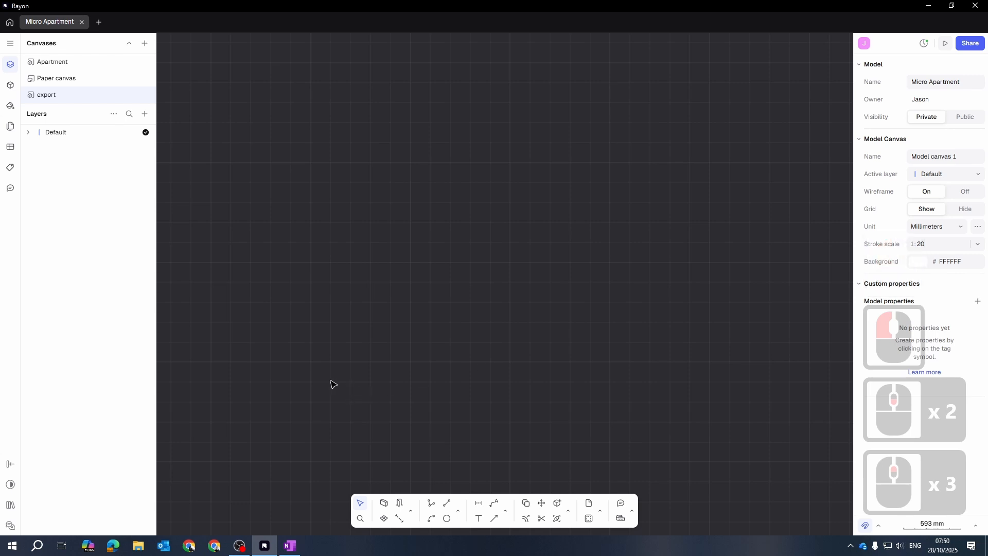
{"action": "scroll", "coordinate": [316, 381], "scroll_direction": "up", "scroll_amount": 1}
{"action": "scroll", "coordinate": [532, 292], "scroll_direction": "down", "scroll_amount": 2}
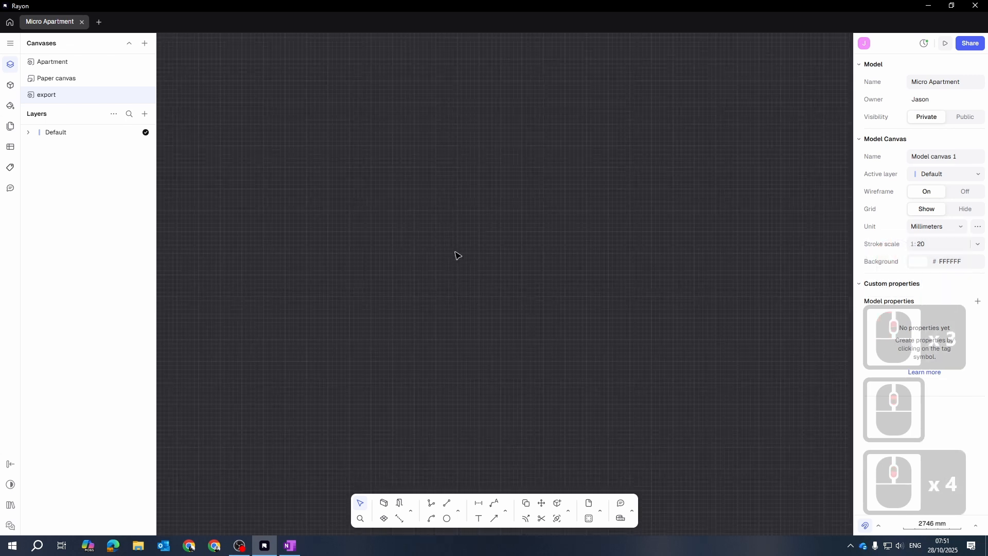
{"action": "scroll", "coordinate": [460, 258], "scroll_direction": "down", "scroll_amount": 4}
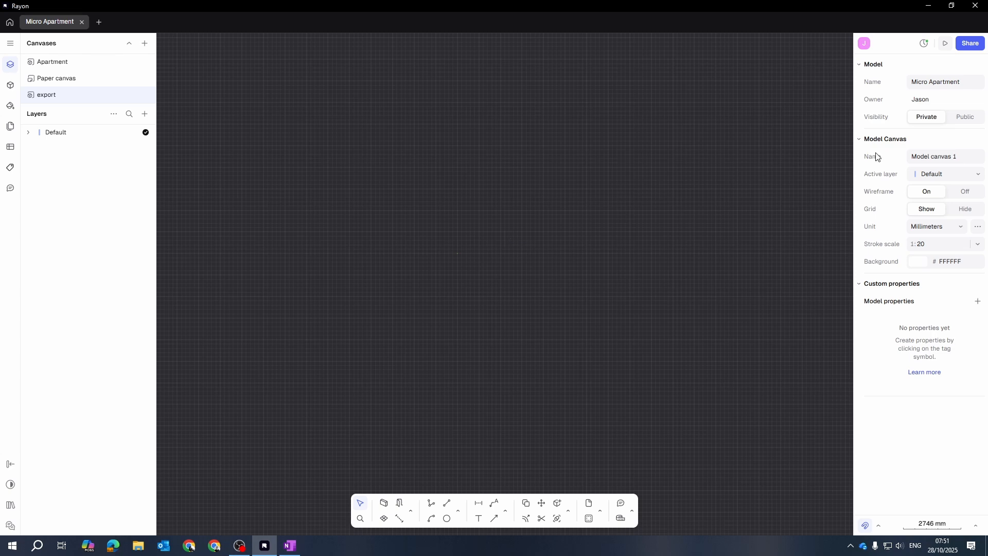
Hide the export canvas's grid and switch its wireframe mode off
{"action": "left_click", "coordinate": [965, 209]}
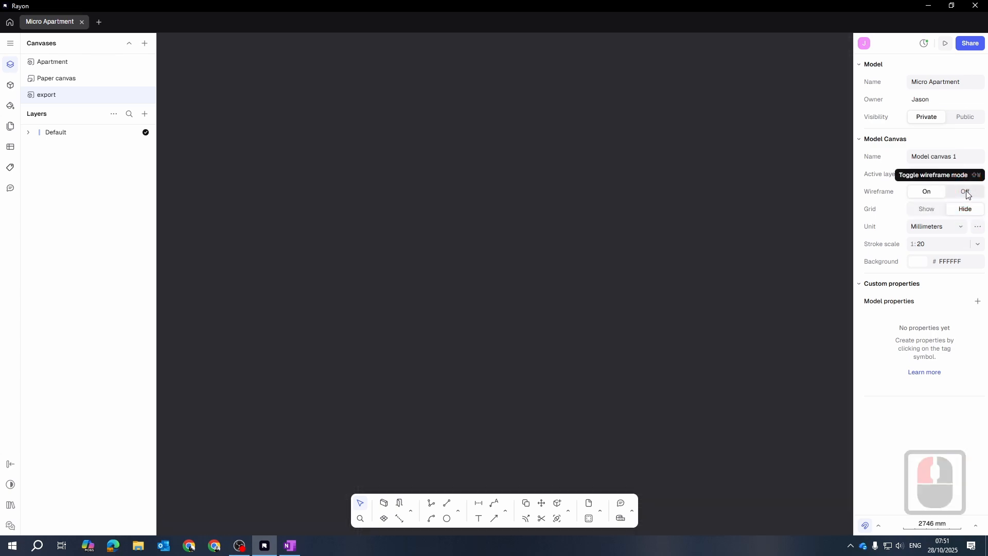
{"action": "left_click", "coordinate": [965, 192]}
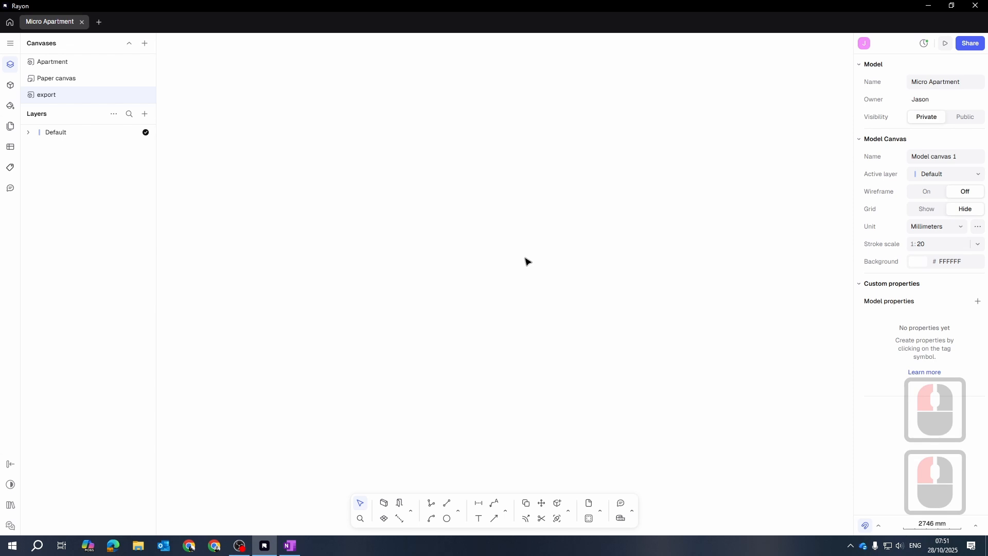
Copy the whole section and ground floor plan, including their labels and markers, from the Apartment canvas
{"action": "left_click", "coordinate": [52, 63]}
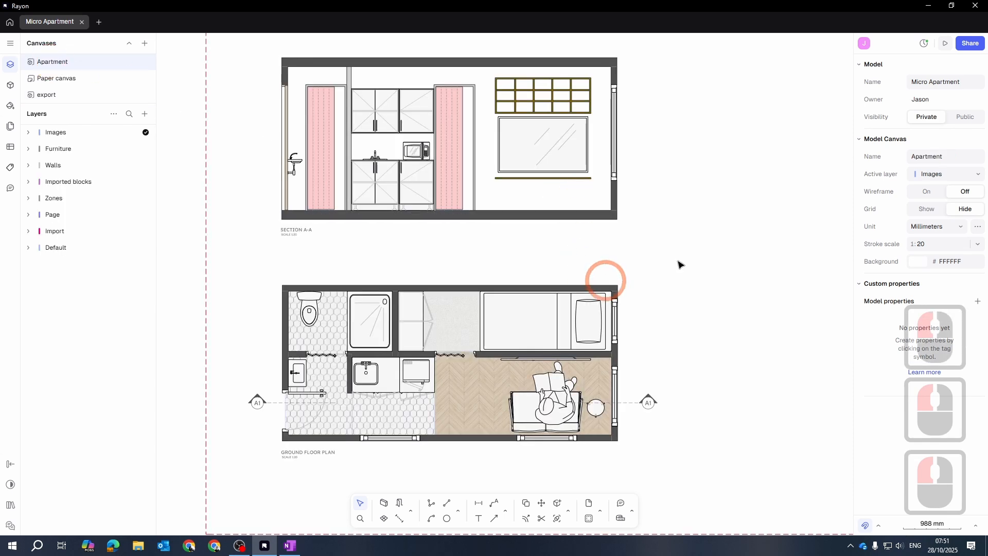
{"action": "scroll", "coordinate": [750, 228], "scroll_direction": "down", "scroll_amount": 5}
{"action": "scroll", "coordinate": [629, 231], "scroll_direction": "down", "scroll_amount": 3}
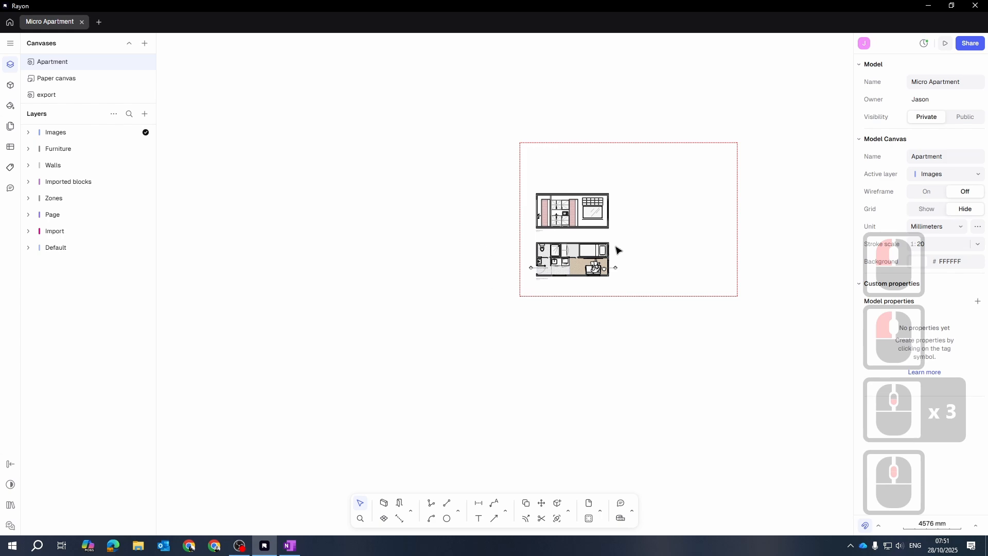
{"action": "scroll", "coordinate": [650, 282], "scroll_direction": "up", "scroll_amount": 6}
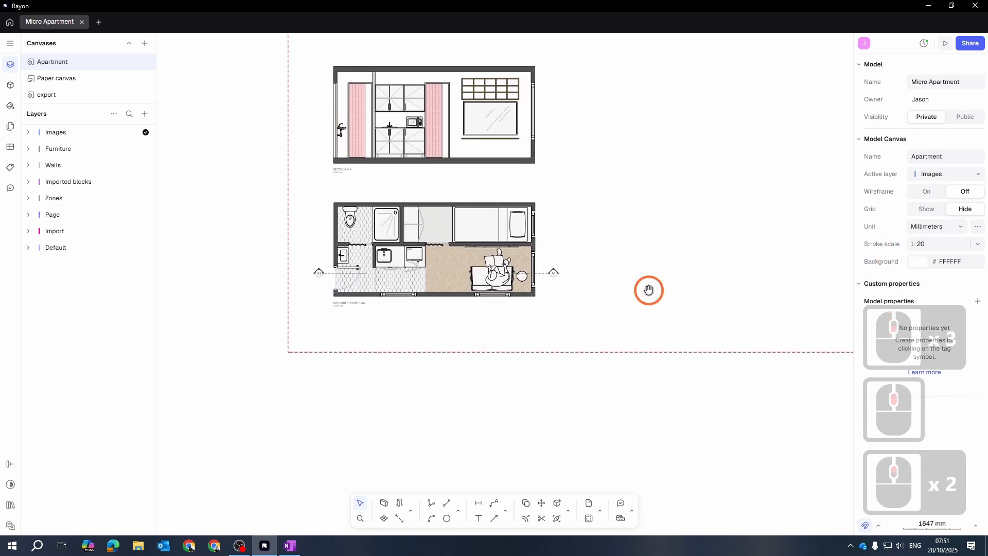
{"action": "scroll", "coordinate": [649, 291], "scroll_direction": "down", "scroll_amount": 3}
{"action": "scroll", "coordinate": [546, 235], "scroll_direction": "up", "scroll_amount": 3}
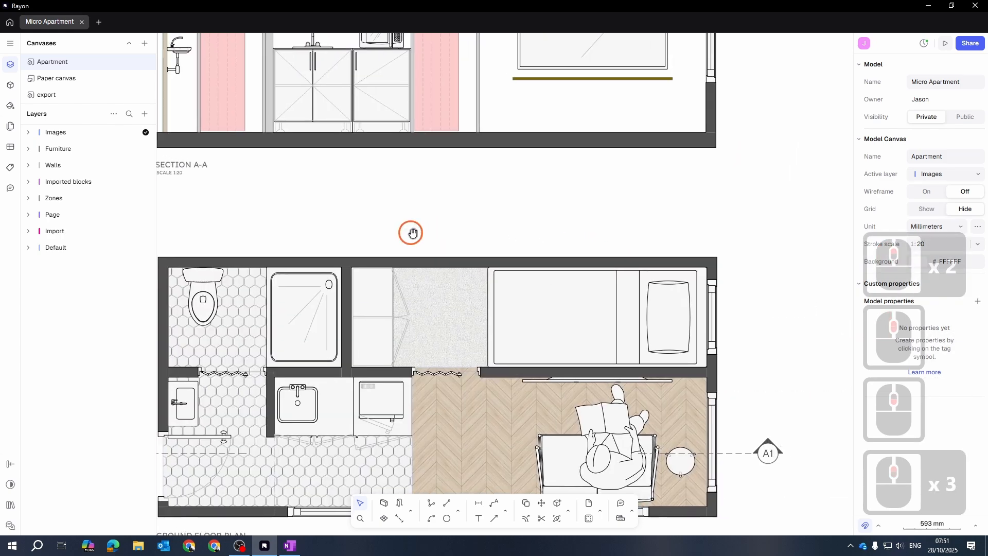
{"action": "scroll", "coordinate": [432, 211], "scroll_direction": "down", "scroll_amount": 4}
{"action": "left_click_drag", "start_coordinate": [279, 131], "coordinate": [484, 274]}
{"action": "left_click_drag", "start_coordinate": [527, 299], "coordinate": [549, 274]}
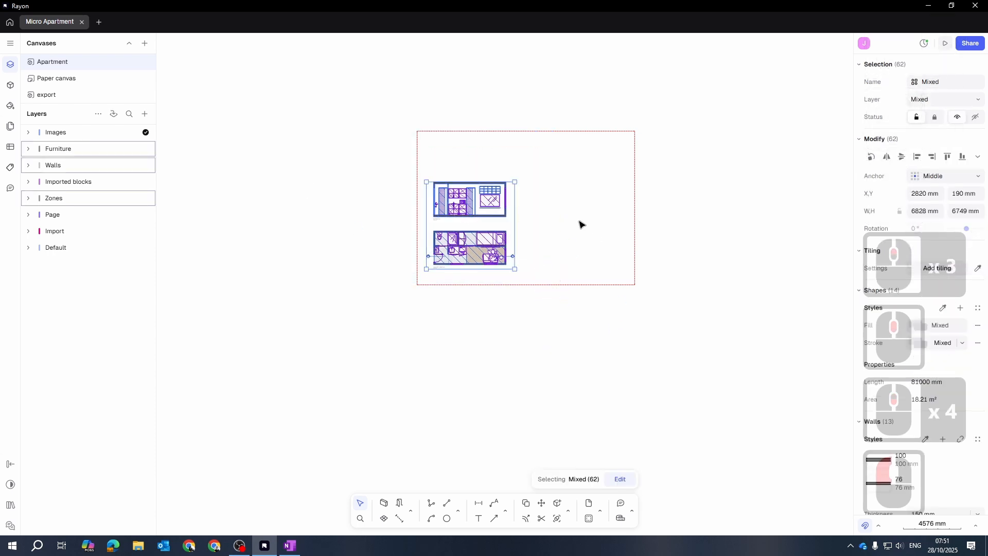
{"action": "key", "text": "ctrl+c"}
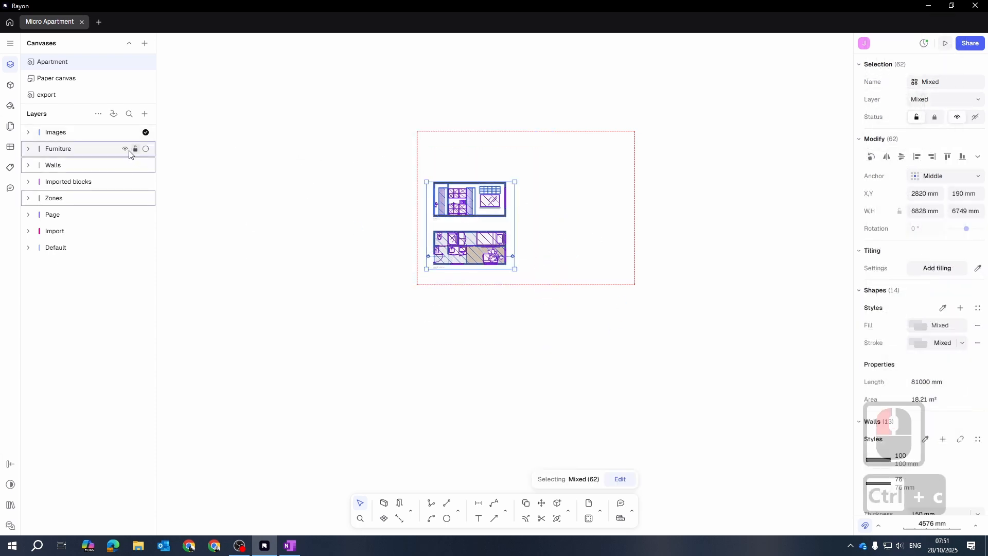
Paste the copied section and floor plan into the export canvas
{"action": "left_click", "coordinate": [50, 106]}
{"action": "left_click", "coordinate": [46, 95]}
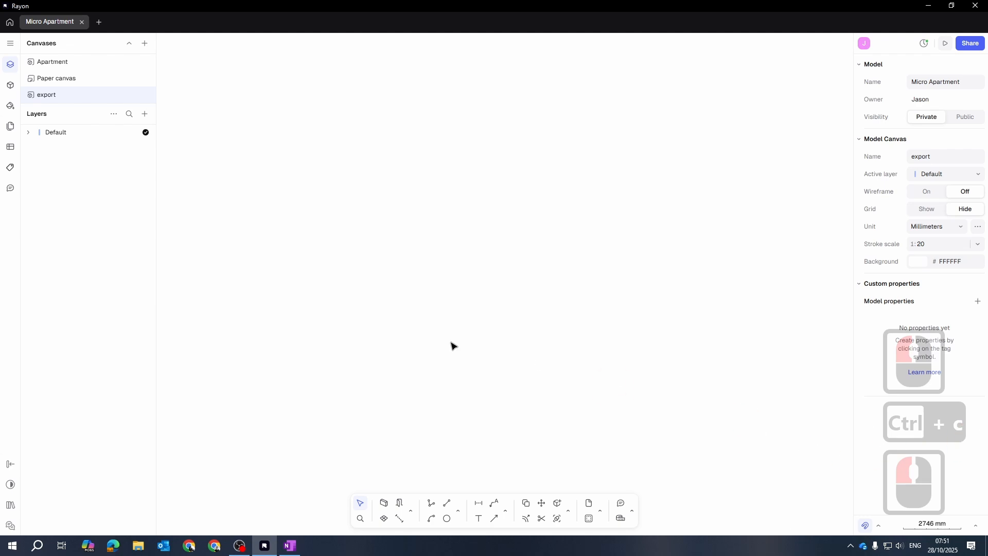
{"action": "left_click", "coordinate": [479, 310]}
{"action": "key", "text": "ctrl+v"}
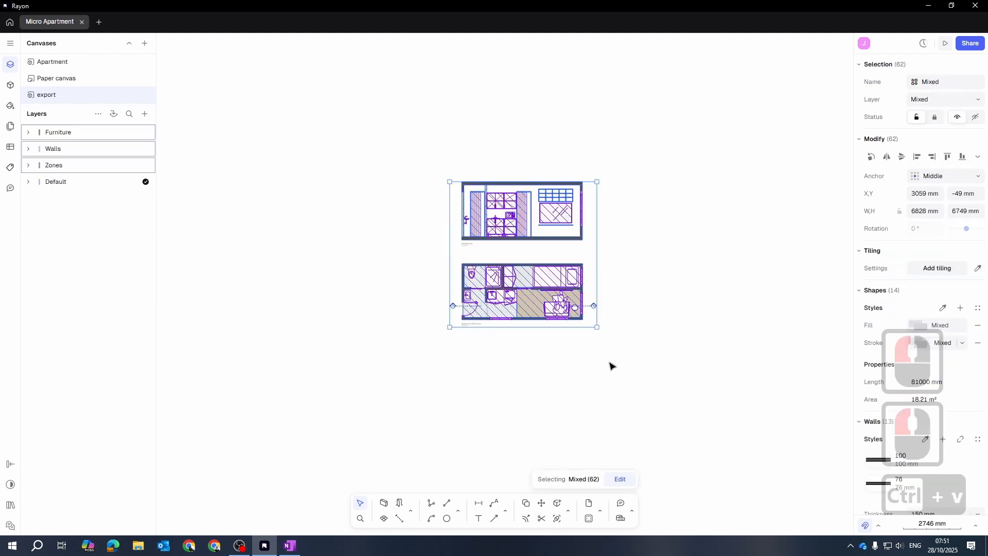
{"action": "left_click", "coordinate": [605, 323]}
Delete both A1 section markers and the GROUND FLOOR PLAN title with its scale label from the pasted plan
{"action": "scroll", "coordinate": [605, 325], "scroll_direction": "up", "scroll_amount": 3}
{"action": "left_click_drag", "start_coordinate": [688, 313], "coordinate": [565, 165]}
{"action": "key", "text": "Delete"}
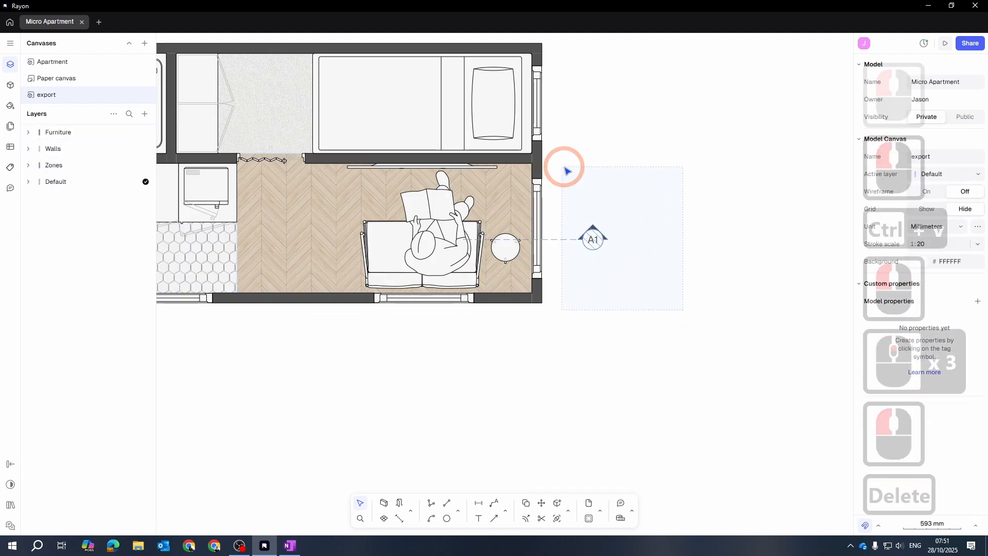
{"action": "scroll", "coordinate": [659, 280], "scroll_direction": "down", "scroll_amount": 2}
{"action": "scroll", "coordinate": [463, 288], "scroll_direction": "up", "scroll_amount": 3}
{"action": "left_click", "coordinate": [256, 335]}
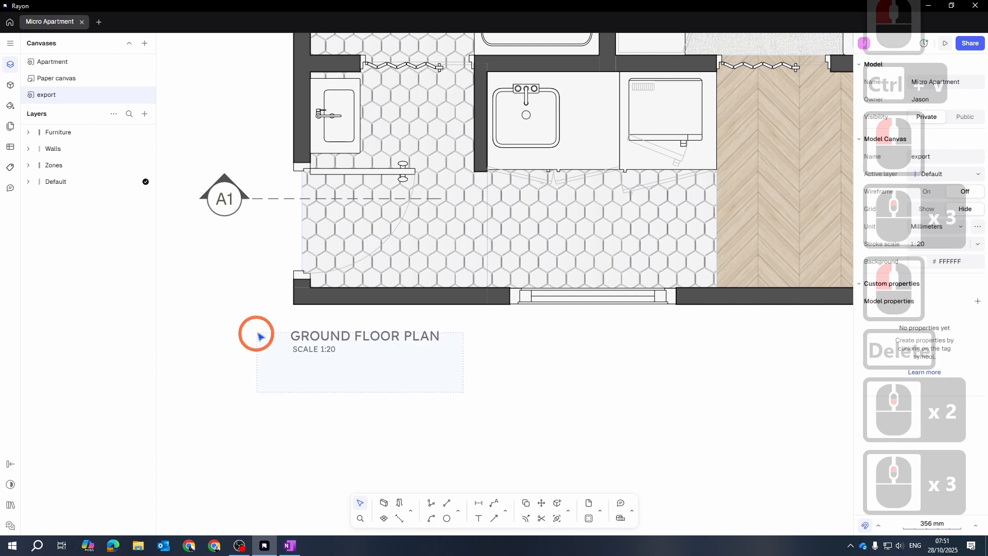
{"action": "key", "text": "Delete"}
{"action": "left_click", "coordinate": [234, 274]}
{"action": "left_click_drag", "start_coordinate": [245, 265], "coordinate": [192, 176]}
{"action": "key", "text": "Delete"}
Delete the SECTION A-A title and its scale label beneath the pasted section
{"action": "scroll", "coordinate": [273, 239], "scroll_direction": "down", "scroll_amount": 4}
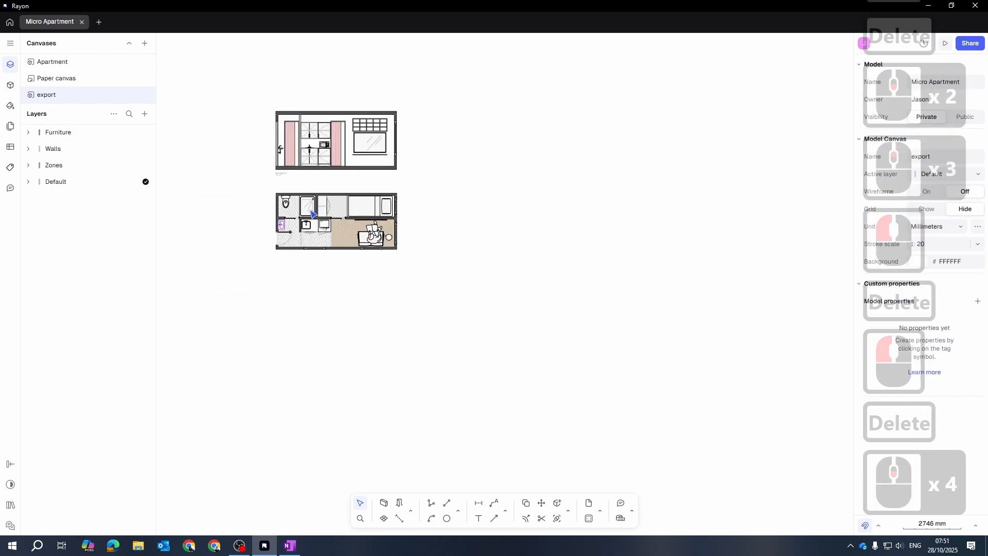
{"action": "middle_click_drag", "start_coordinate": [300, 184], "coordinate": [337, 246]}
{"action": "scroll", "coordinate": [266, 199], "scroll_direction": "up", "scroll_amount": 4}
{"action": "scroll", "coordinate": [512, 335], "scroll_direction": "up", "scroll_amount": 1}
{"action": "middle_click_drag", "start_coordinate": [512, 335], "coordinate": [278, 188]}
{"action": "middle_click_drag", "start_coordinate": [589, 423], "coordinate": [417, 298]}
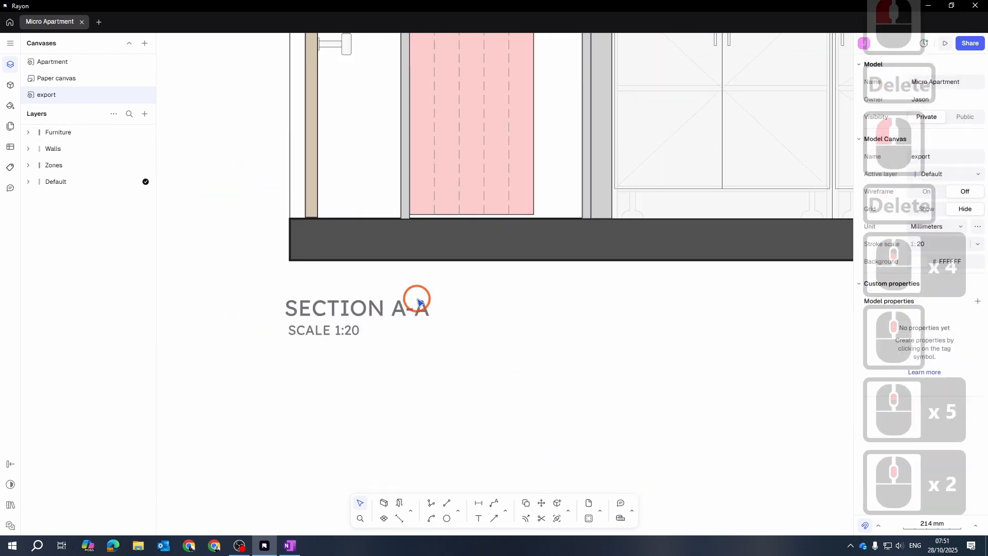
{"action": "left_click_drag", "start_coordinate": [466, 373], "coordinate": [226, 286]}
{"action": "key", "text": "Delete"}
{"action": "scroll", "coordinate": [448, 278], "scroll_direction": "down", "scroll_amount": 6}
{"action": "middle_click", "coordinate": [441, 311]}
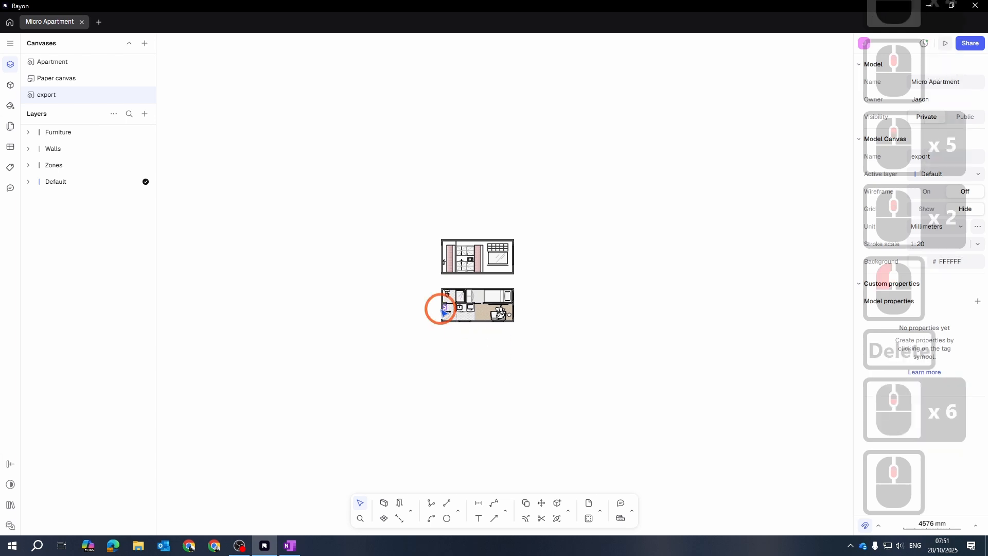
{"action": "scroll", "coordinate": [440, 311], "scroll_direction": "up", "scroll_amount": 4}
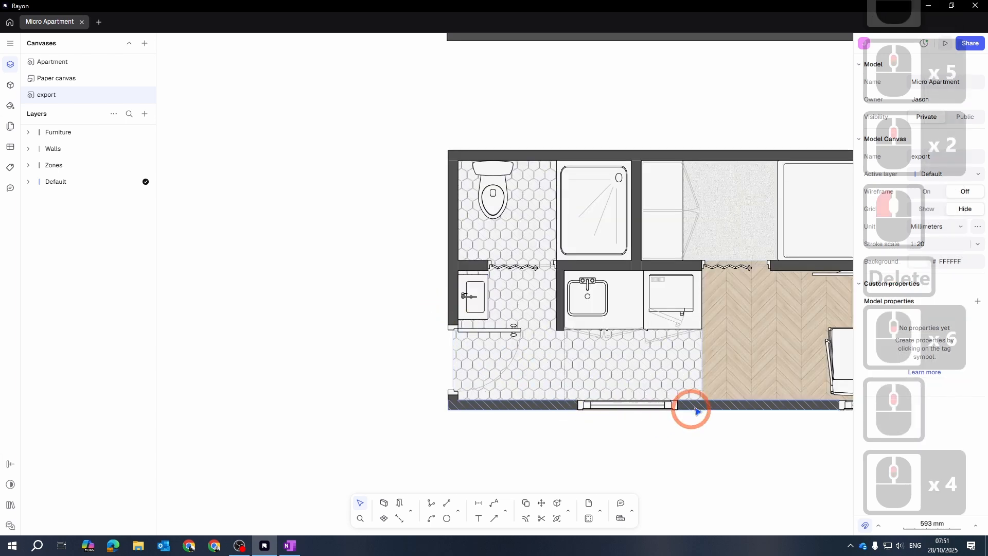
Inspect the cleaned-up section and floor plan on the export canvas for leftover annotations
{"action": "left_click", "coordinate": [566, 361]}
{"action": "left_click", "coordinate": [735, 486]}
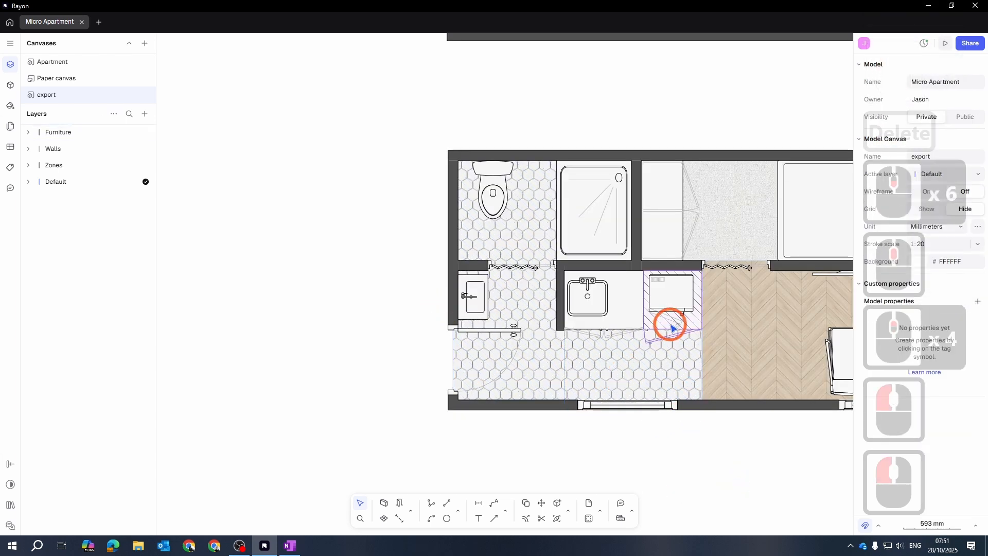
{"action": "middle_click_drag", "start_coordinate": [736, 344], "coordinate": [579, 342]}
{"action": "scroll", "coordinate": [523, 322], "scroll_direction": "down", "scroll_amount": 3}
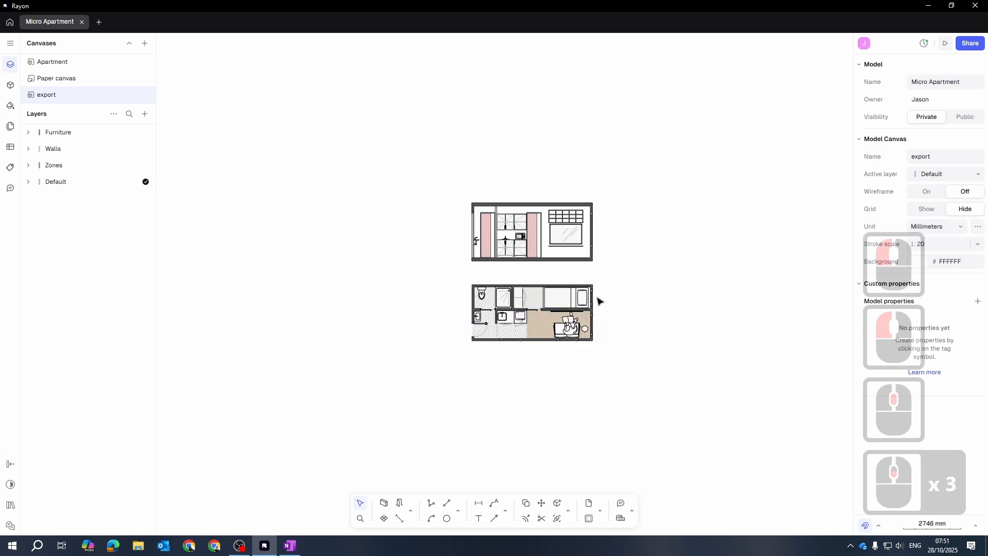
{"action": "scroll", "coordinate": [598, 301], "scroll_direction": "up", "scroll_amount": 3}
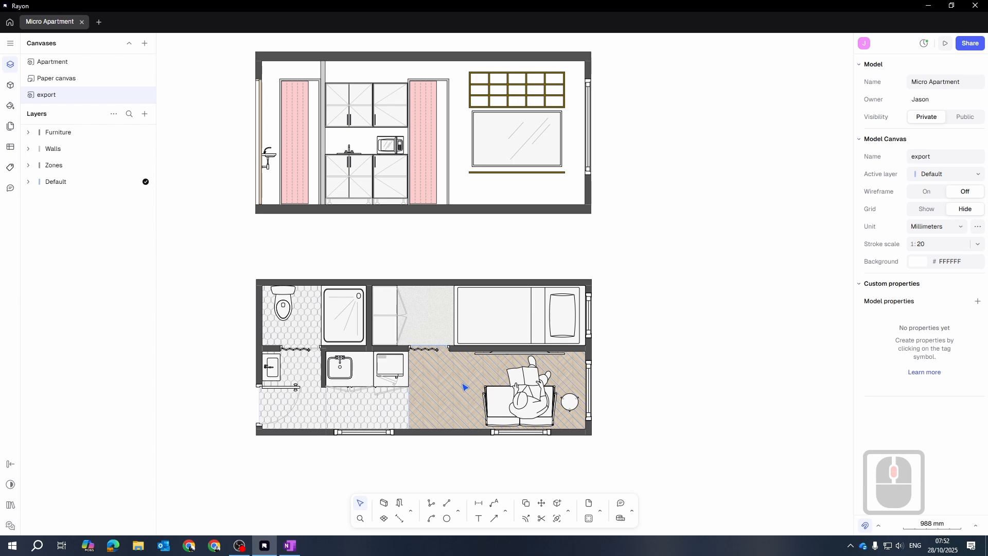
{"action": "scroll", "coordinate": [471, 334], "scroll_direction": "up", "scroll_amount": 1}
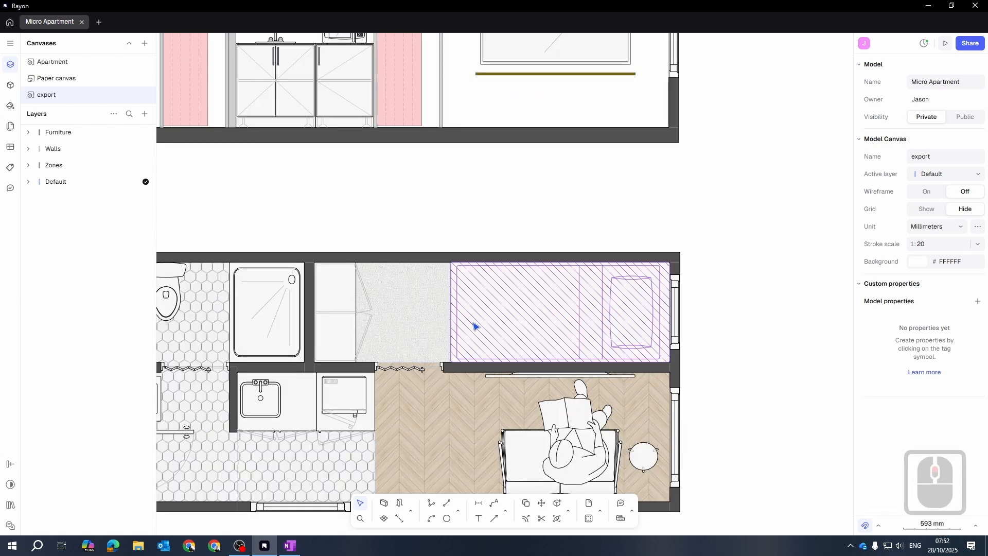
{"action": "middle_click_drag", "start_coordinate": [474, 326], "coordinate": [498, 331]}
{"action": "scroll", "coordinate": [499, 331], "scroll_direction": "down", "scroll_amount": 4}
{"action": "scroll", "coordinate": [459, 319], "scroll_direction": "up", "scroll_amount": 4}
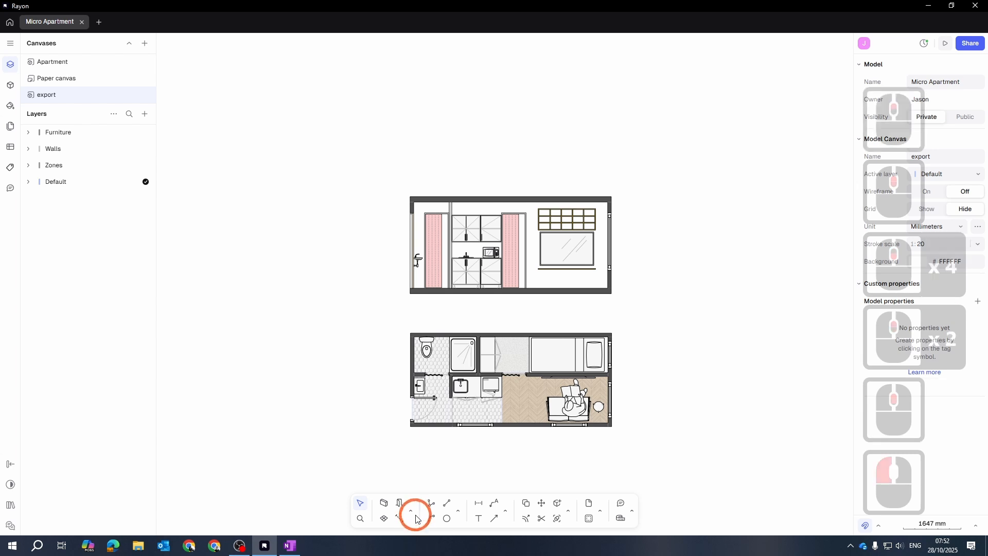
Place vertical guidelines along the inner and outer faces of the plan's left end wall
{"action": "left_click", "coordinate": [460, 522]}
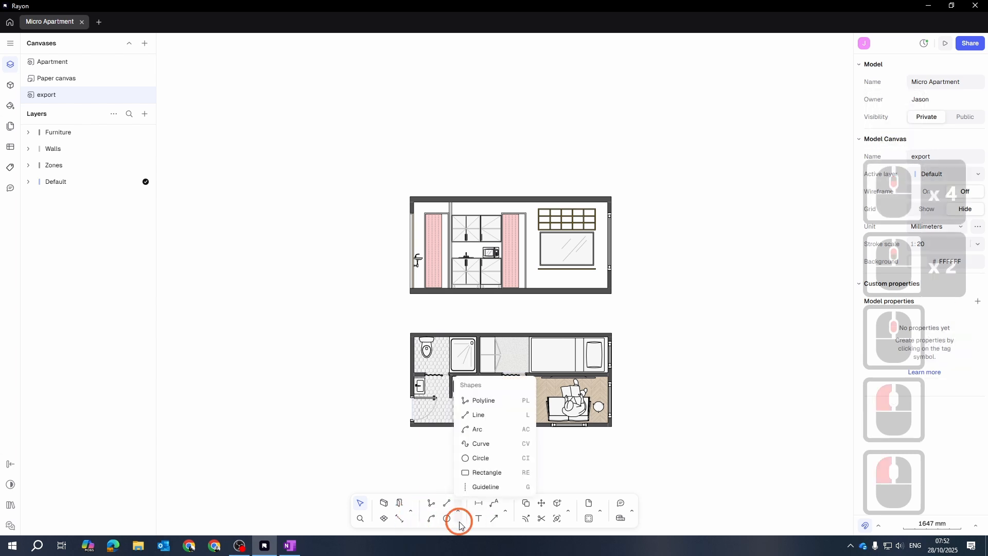
{"action": "left_click", "coordinate": [481, 487]}
{"action": "scroll", "coordinate": [410, 342], "scroll_direction": "up", "scroll_amount": 3}
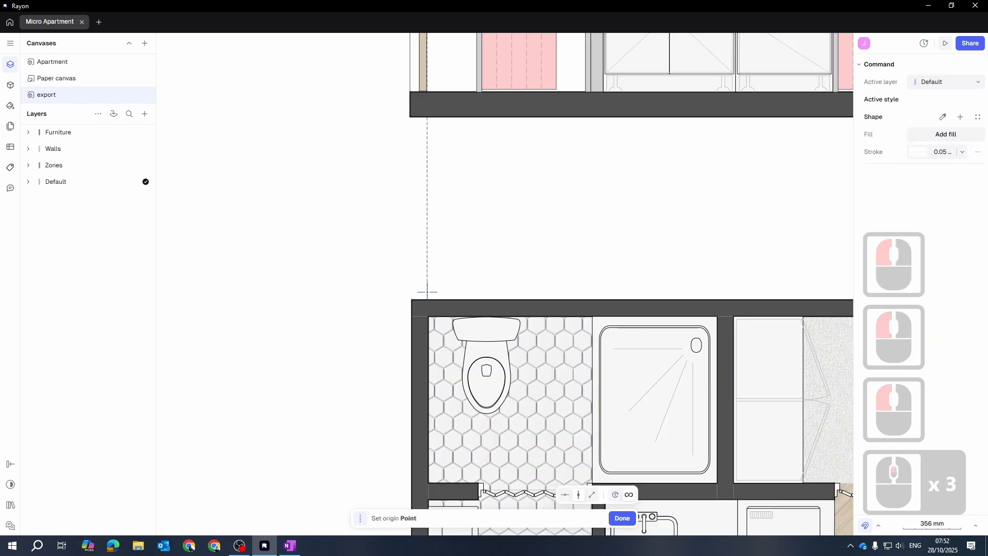
{"action": "left_click", "coordinate": [428, 317]}
{"action": "left_click", "coordinate": [187, 278]}
{"action": "scroll", "coordinate": [375, 280], "scroll_direction": "down", "scroll_amount": 4}
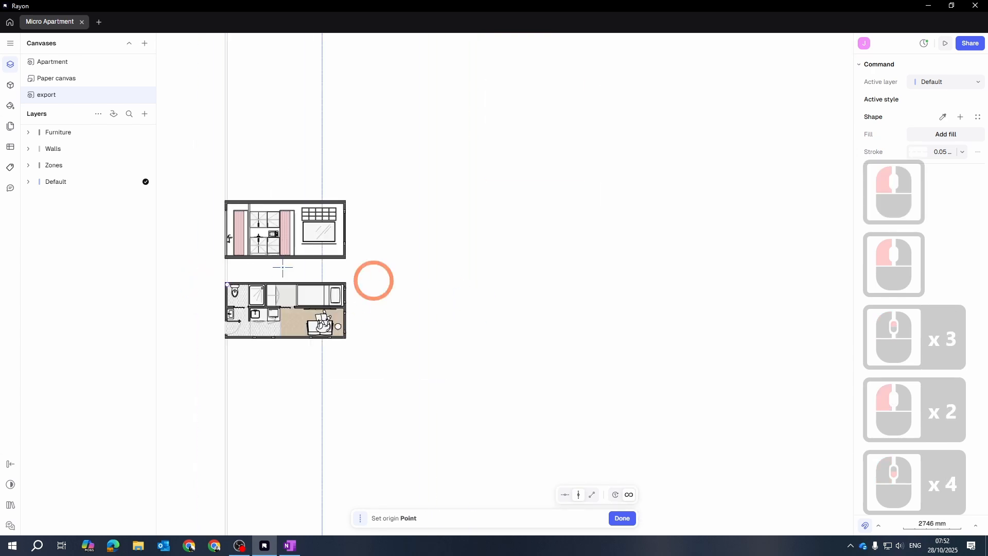
Place vertical guidelines along the outer and inner faces of the plan's right end wall
{"action": "scroll", "coordinate": [381, 263], "scroll_direction": "up", "scroll_amount": 4}
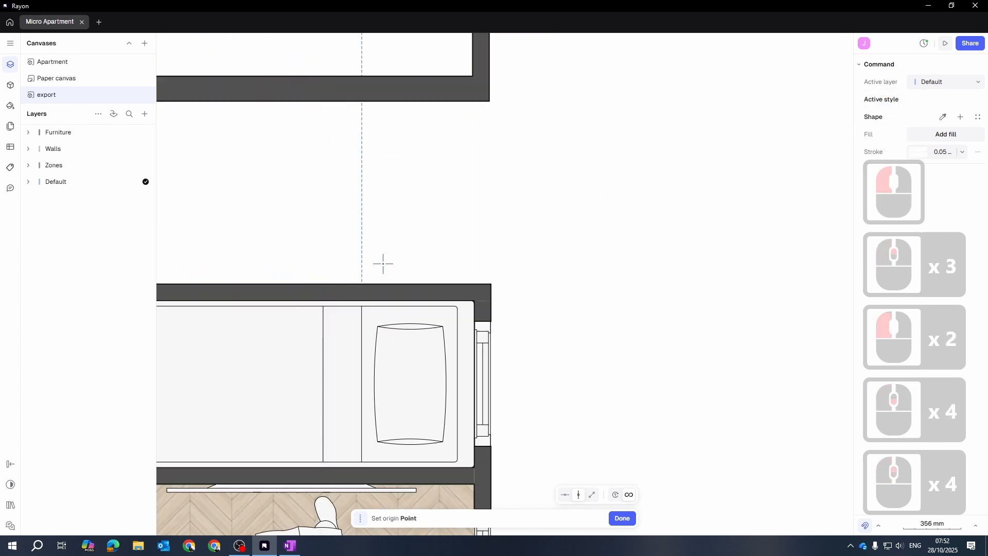
{"action": "left_click", "coordinate": [491, 281]}
{"action": "scroll", "coordinate": [490, 460], "scroll_direction": "up", "scroll_amount": 2}
{"action": "middle_click_drag", "start_coordinate": [487, 481], "coordinate": [514, 344]}
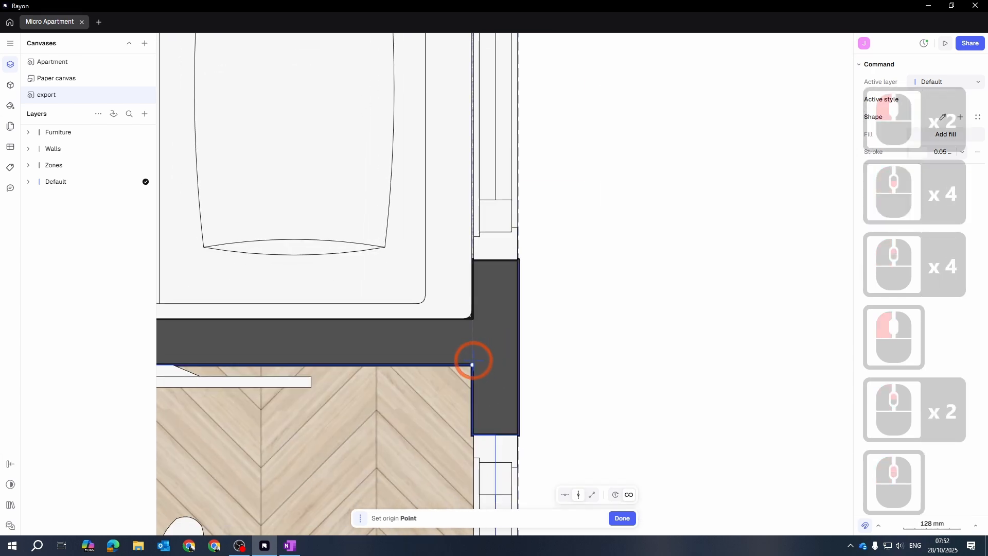
{"action": "left_click", "coordinate": [473, 363]}
{"action": "scroll", "coordinate": [604, 337], "scroll_direction": "down", "scroll_amount": 5}
{"action": "key", "text": "space"}
{"action": "key", "text": "space"}
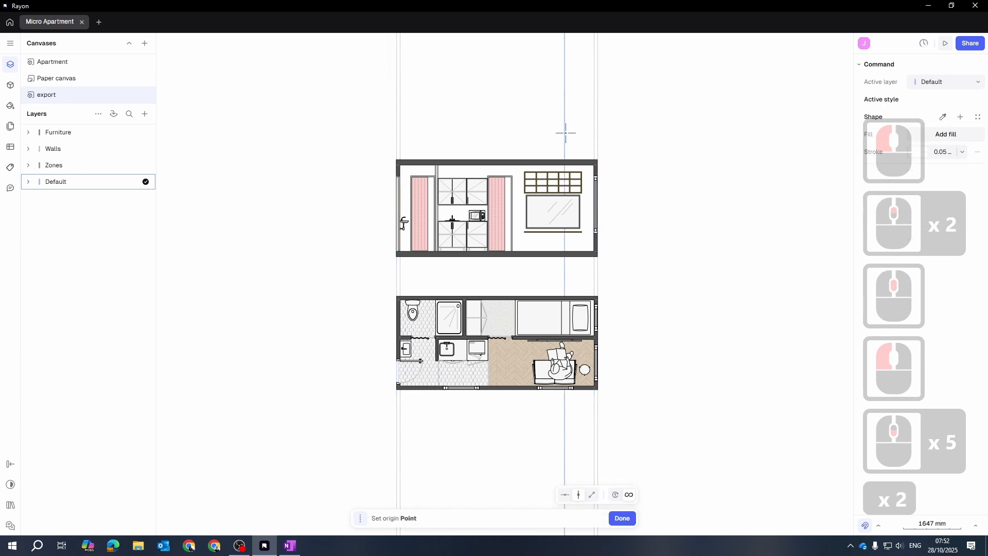
{"action": "key", "text": "Escape"}
{"action": "key", "text": "Escape"}
{"action": "scroll", "coordinate": [585, 274], "scroll_direction": "down", "scroll_amount": 3}
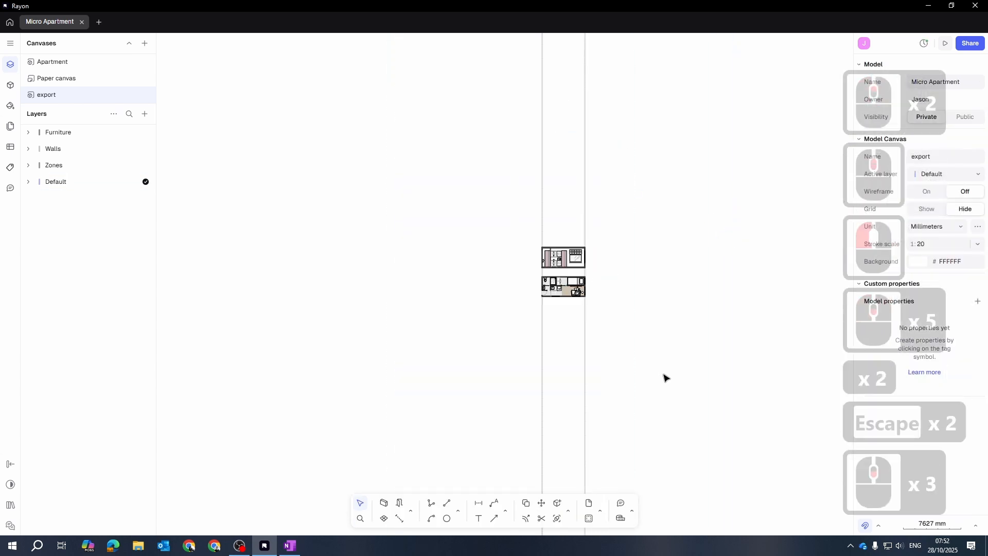
{"action": "left_click", "coordinate": [694, 190]}
{"action": "key", "text": "Escape"}
Export the canvas in DXF format and start downloading the resulting file
{"action": "left_click", "coordinate": [11, 43]}
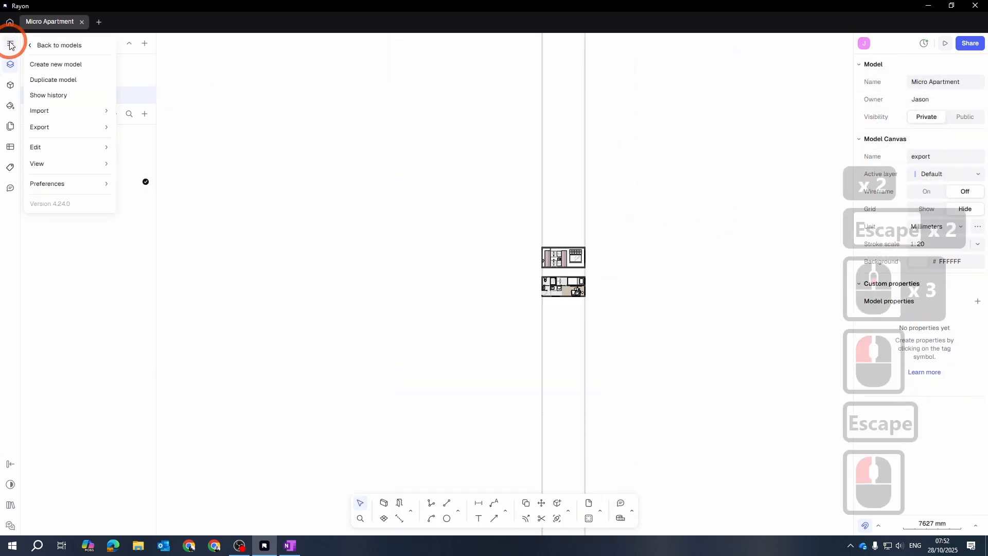
{"action": "mouse_move", "coordinate": [76, 163]}
{"action": "left_click", "coordinate": [39, 126]}
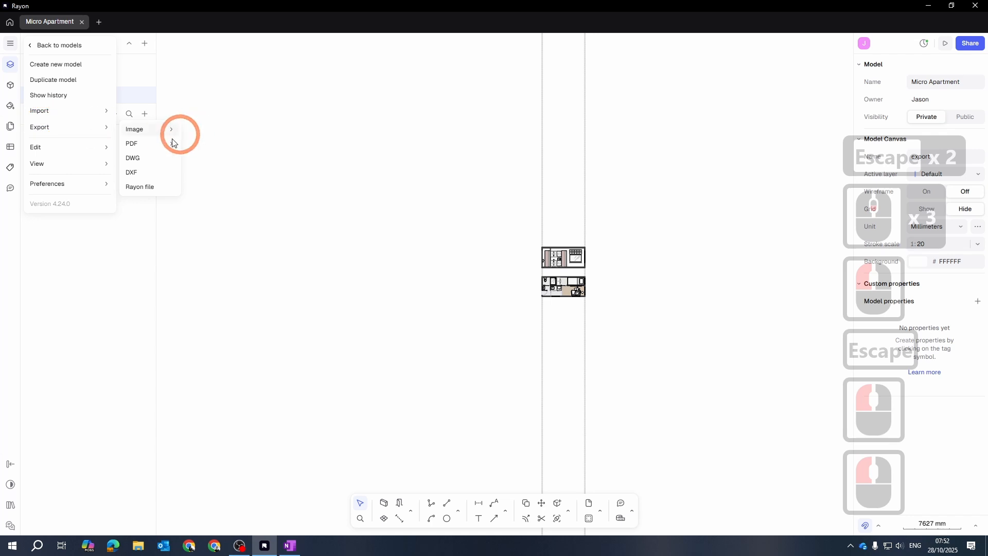
{"action": "left_click", "coordinate": [138, 173]}
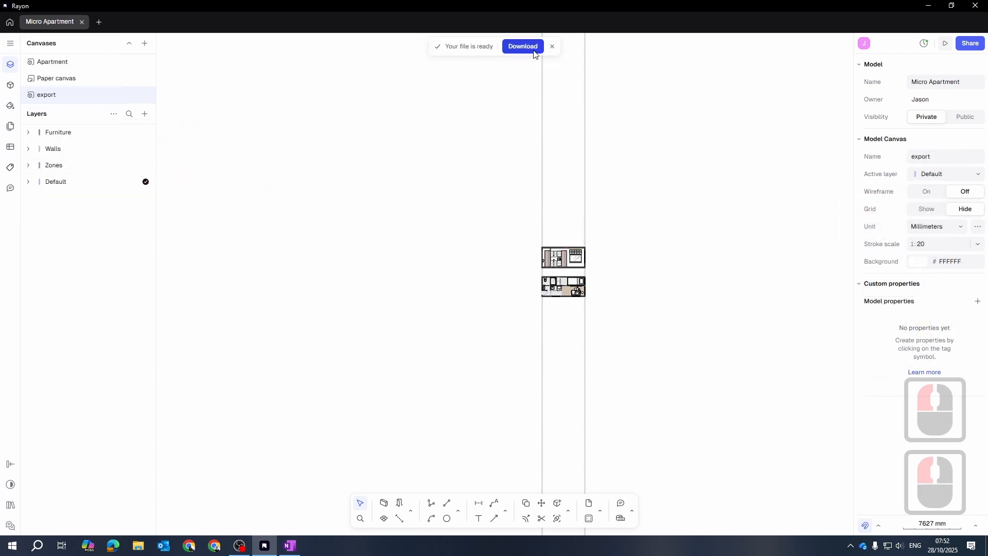
{"action": "left_click", "coordinate": [534, 51]}
Choose the Micro Apartment folder inside the desktop's Workshop folder as the save location
{"action": "scroll", "coordinate": [159, 121], "scroll_direction": "up", "scroll_amount": 3}
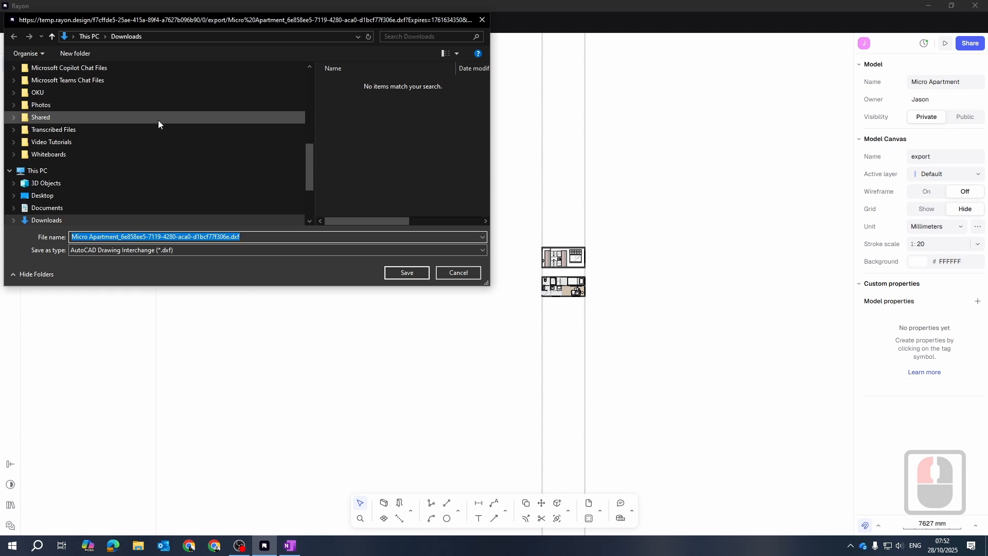
{"action": "double_click", "coordinate": [54, 196]}
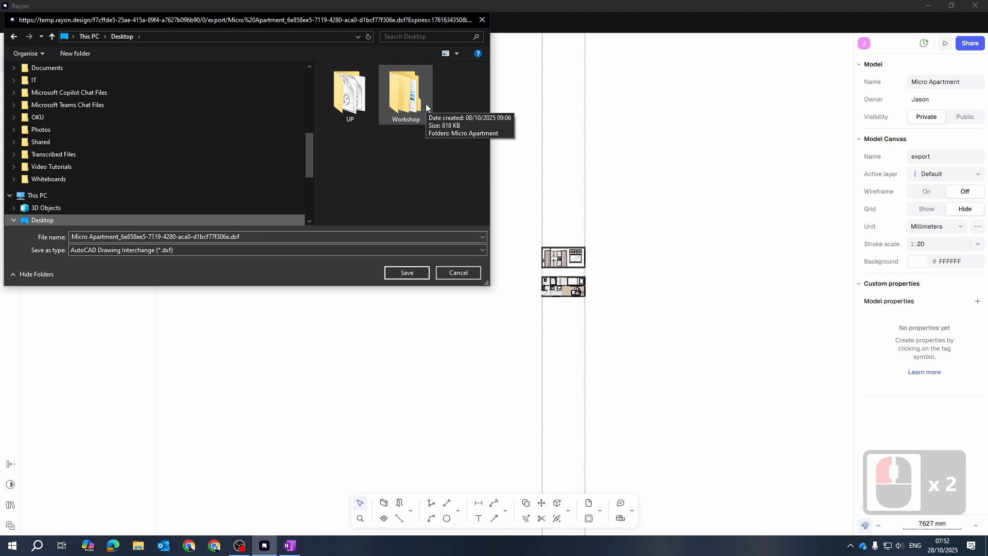
{"action": "double_click", "coordinate": [422, 104]}
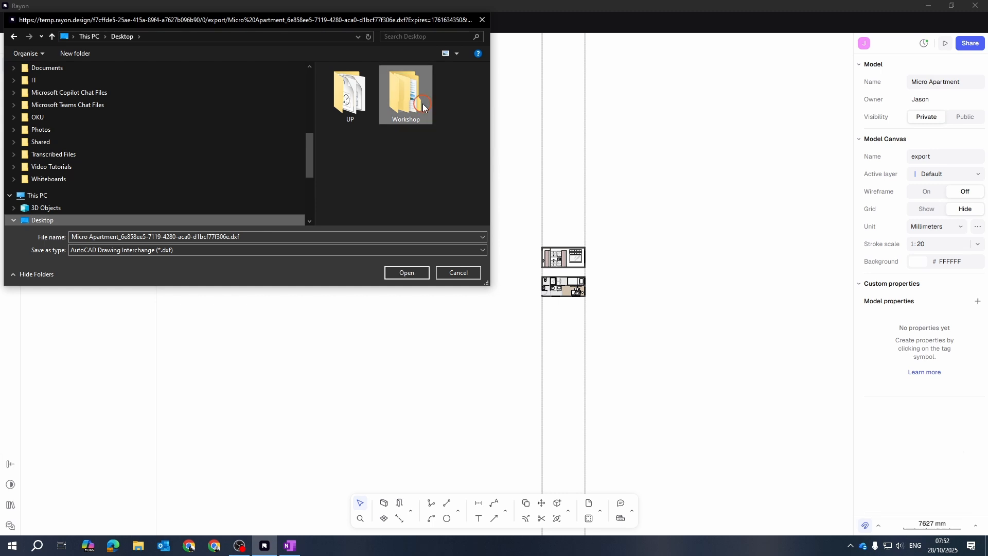
{"action": "double_click", "coordinate": [360, 111]}
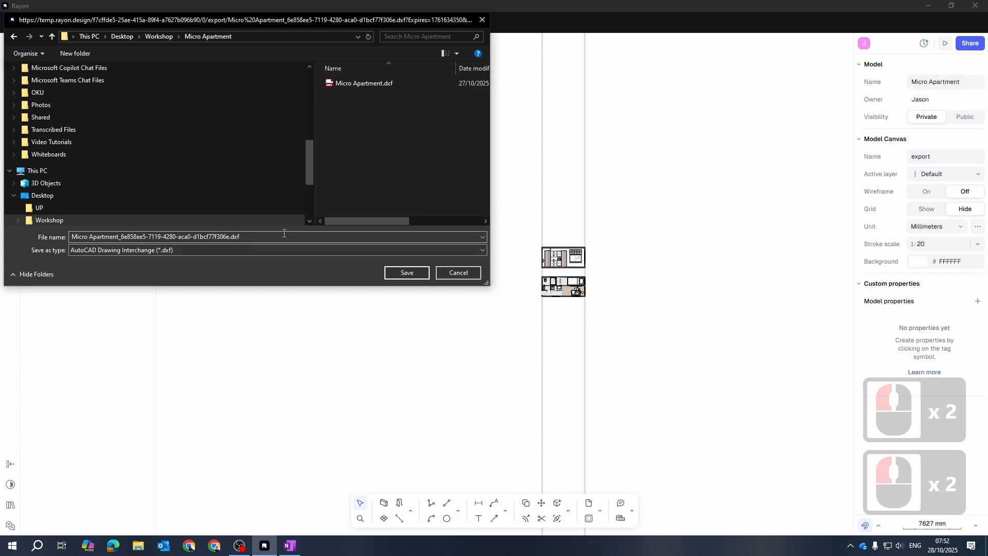
Try to shorten the DXF file name to Micro Apartment by removing the generated suffix and extension
{"action": "left_click", "coordinate": [252, 237]}
{"action": "left_click", "coordinate": [227, 237]}
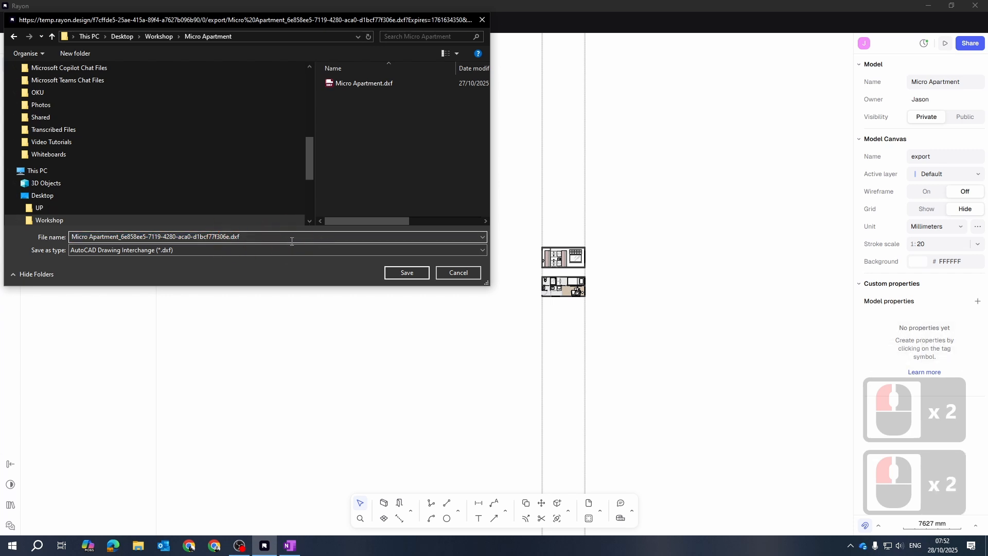
{"action": "key", "text": "BackSpace"}
{"action": "key", "text": "BackSpace"}
{"action": "key", "text": "BackSpace"}
{"action": "key", "text": "BackSpace"}
{"action": "key", "text": "BackSpace"}
{"action": "key", "text": "BackSpace"}
{"action": "key", "text": "BackSpace"}
{"action": "key", "text": "BackSpace"}
{"action": "key", "text": "BackSpace"}
{"action": "key", "text": "BackSpace"}
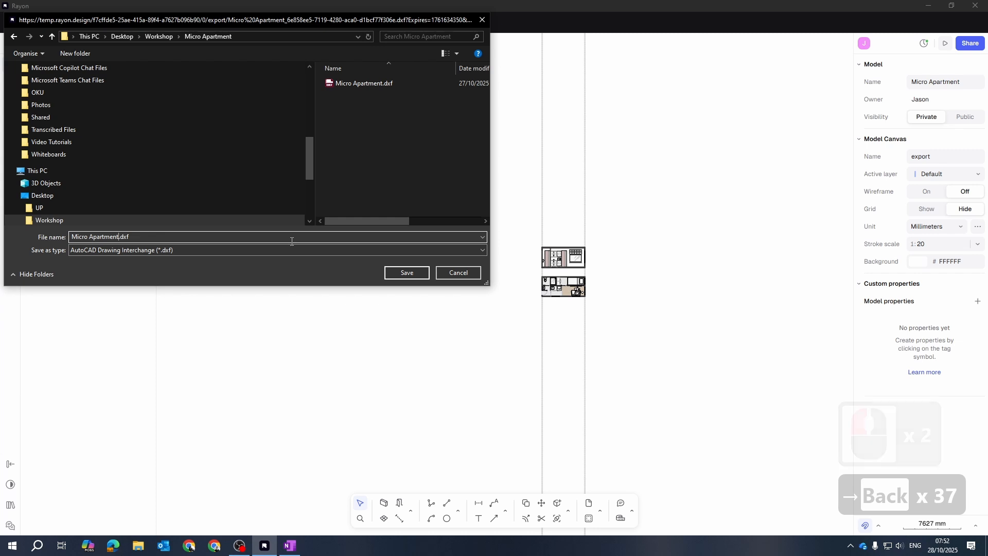
{"action": "left_click_drag", "start_coordinate": [132, 240], "coordinate": [118, 242]}
{"action": "key", "text": "BackSpace"}
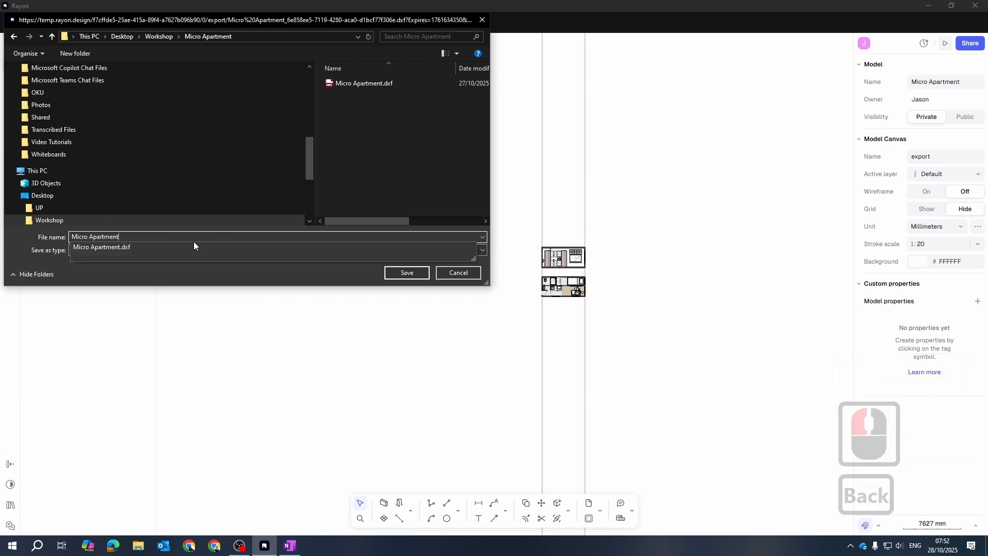
{"action": "left_click", "coordinate": [147, 231]}
{"action": "left_click", "coordinate": [135, 234]}
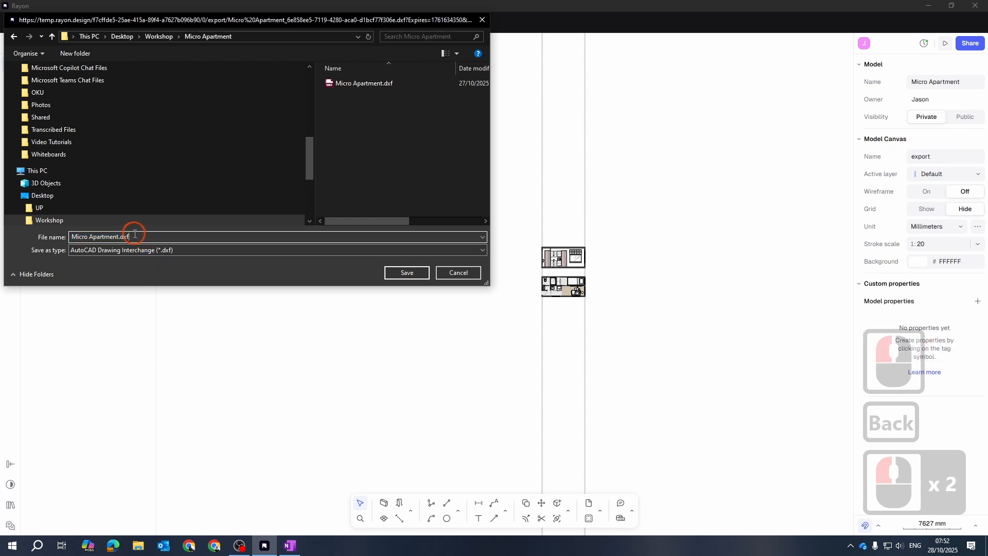
{"action": "key", "text": "BackSpace"}
{"action": "key", "text": "BackSpace"}
{"action": "key", "text": "BackSpace"}
{"action": "key", "text": "BackSpace"}
{"action": "key", "text": "BackSpace"}
{"action": "key", "text": "BackSpace"}
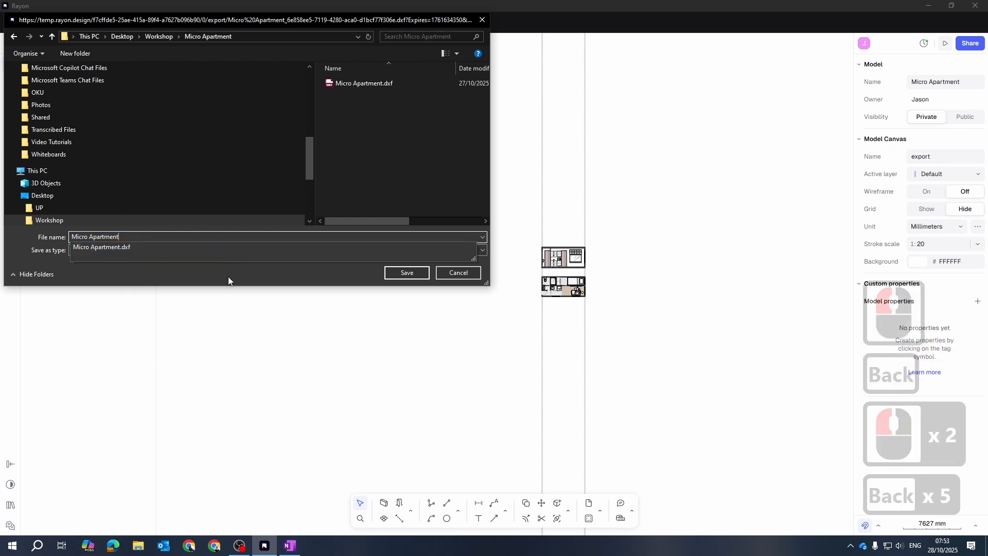
{"action": "type", "text": "t"}
{"action": "left_click", "coordinate": [224, 286]}
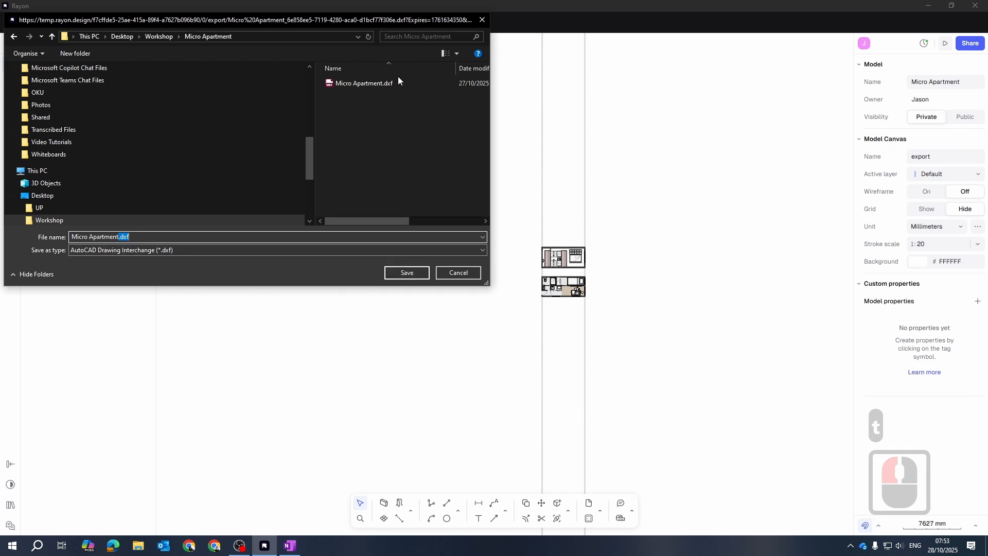
Save the DXF over the existing Micro Apartment.dxf, replacing that file
{"action": "left_click", "coordinate": [359, 83]}
{"action": "left_click", "coordinate": [241, 290]}
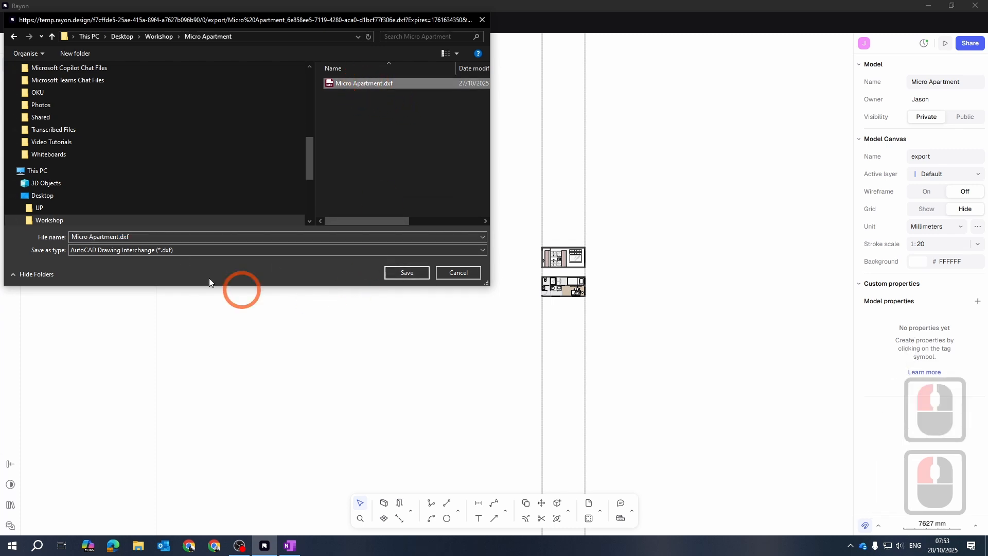
{"action": "left_click", "coordinate": [418, 273]}
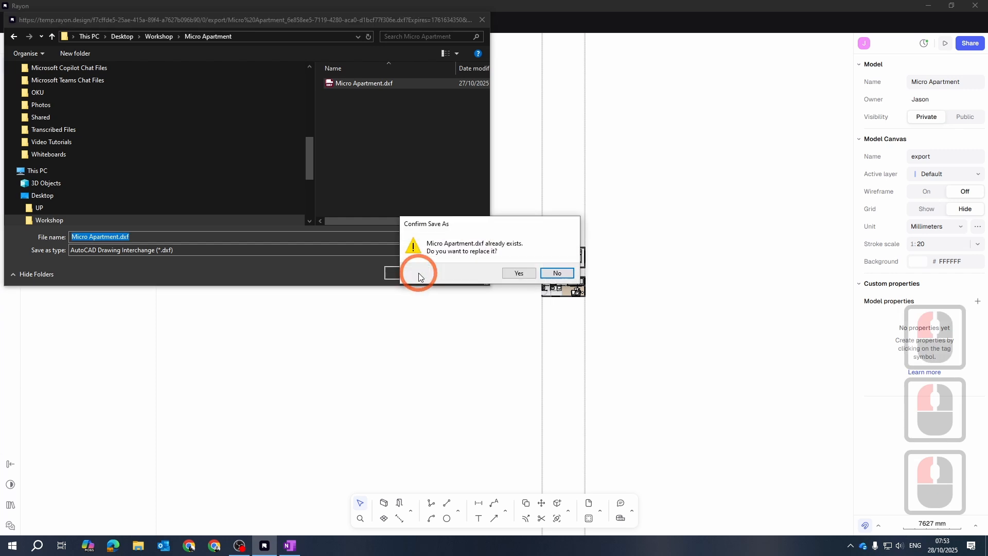
{"action": "left_click", "coordinate": [528, 273]}
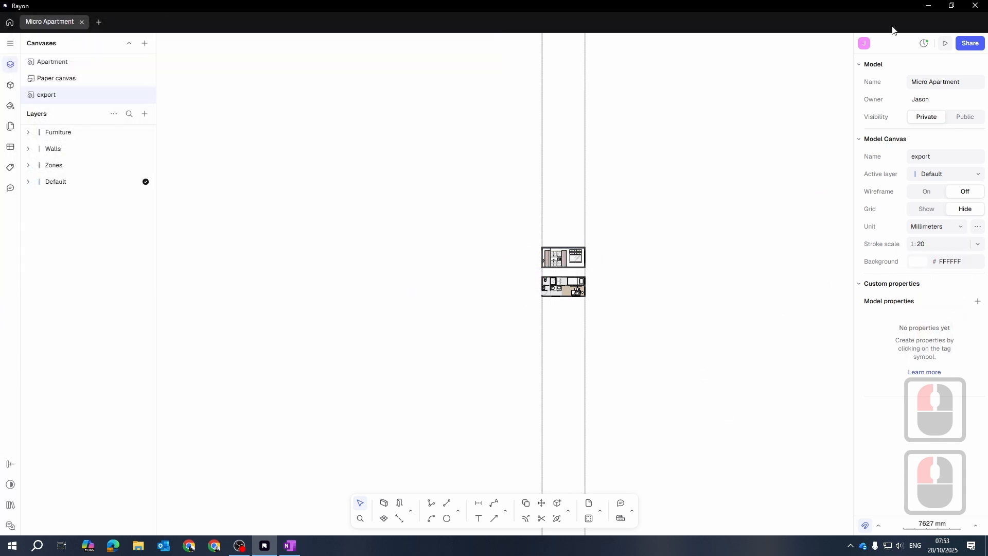
Minimise the drawing program, launch Blender 4.5 from the desktop and dismiss its splash screen
{"action": "left_click", "coordinate": [929, 6]}
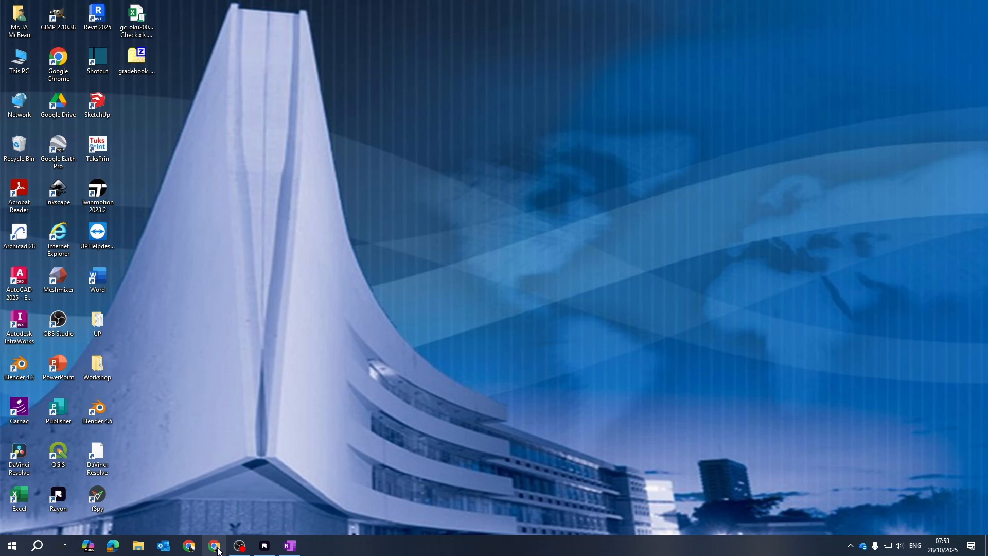
{"action": "double_click", "coordinate": [97, 410]}
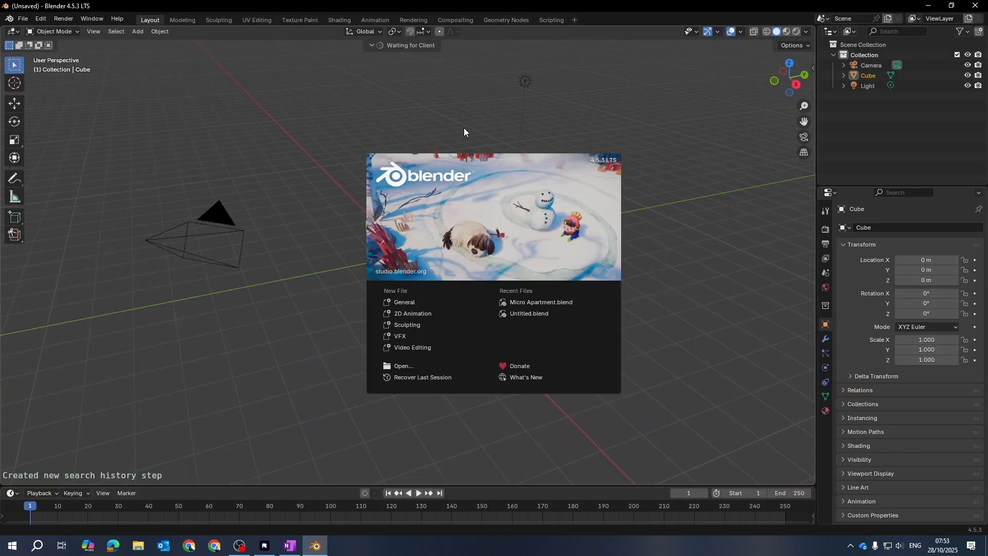
{"action": "left_click", "coordinate": [701, 278]}
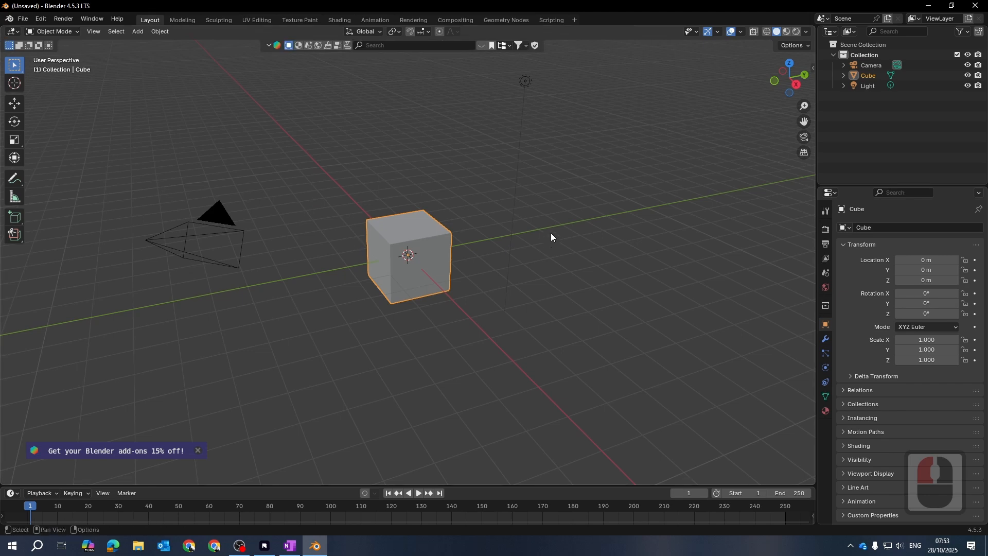
Delete the default cube from the new Blender scene
{"action": "scroll", "coordinate": [619, 229], "scroll_direction": "down", "scroll_amount": 3}
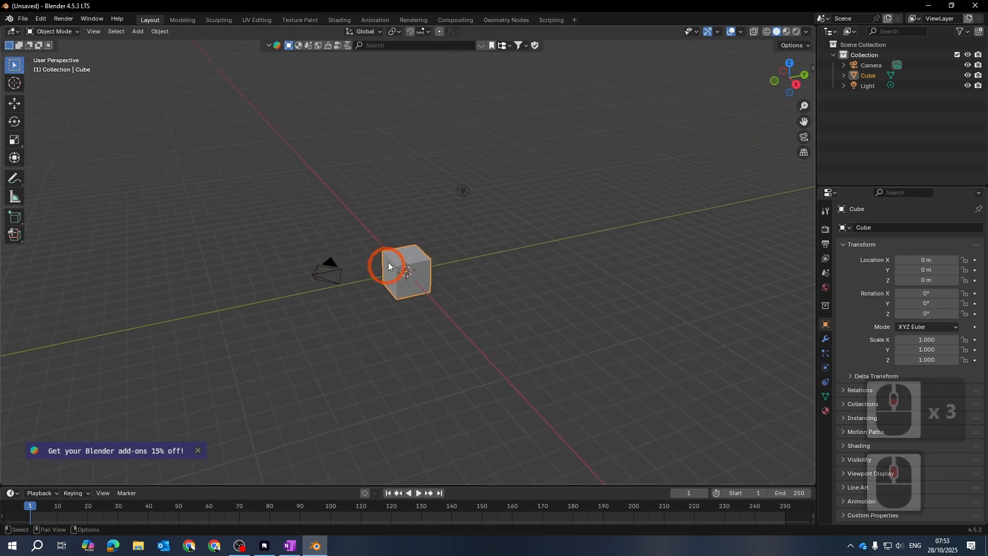
{"action": "left_click", "coordinate": [414, 249]}
{"action": "key", "text": "Delete"}
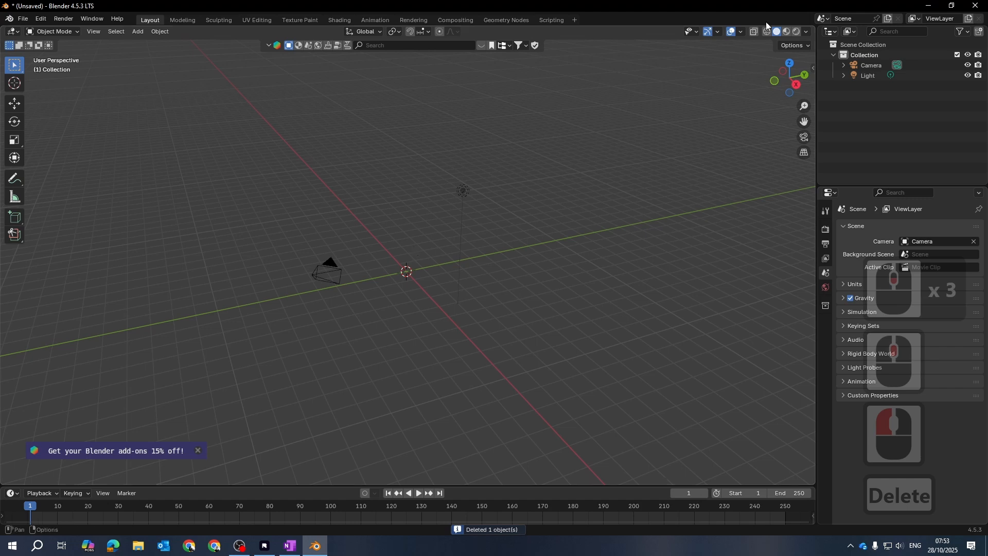
{"action": "left_click", "coordinate": [836, 48]}
{"action": "left_click", "coordinate": [835, 55]}
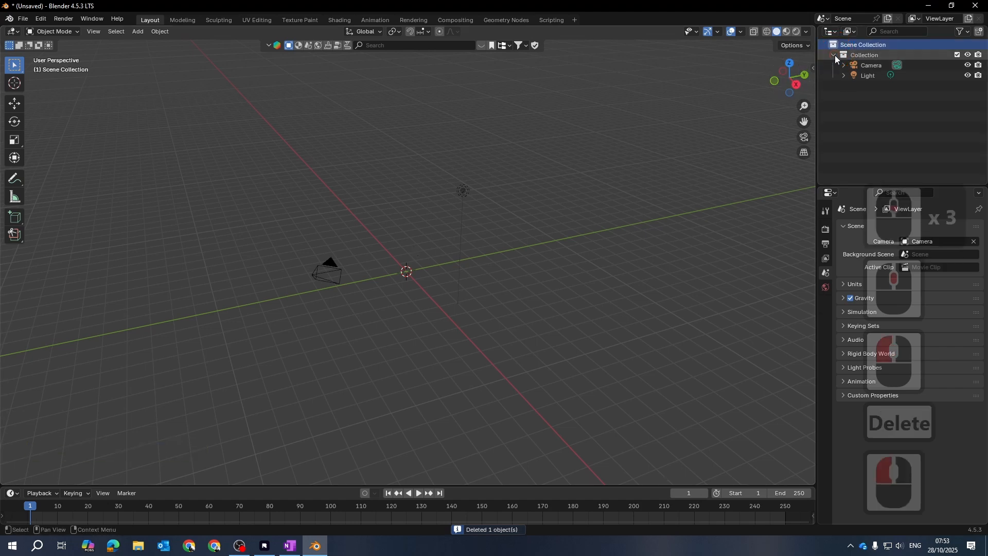
{"action": "left_click", "coordinate": [847, 57]}
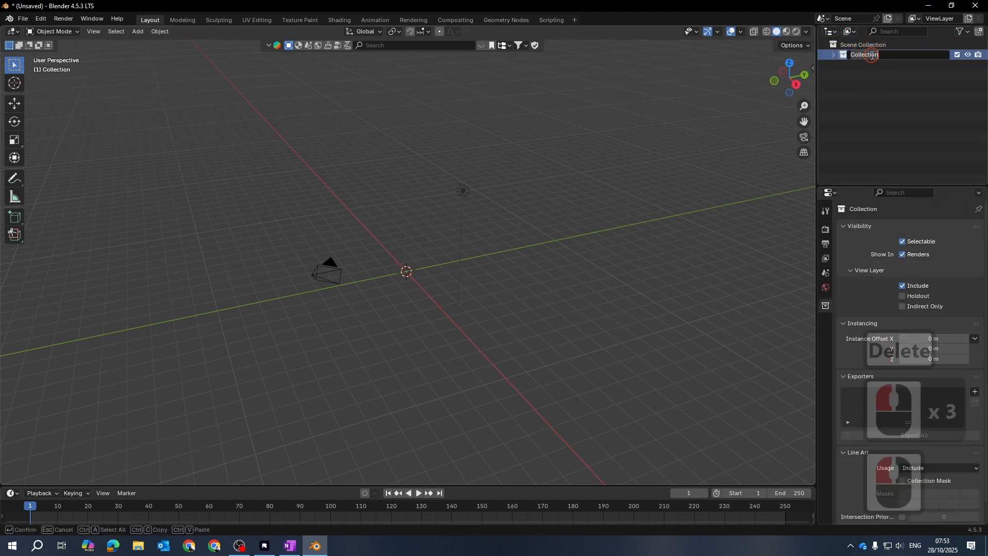
{"action": "double_click", "coordinate": [872, 55]}
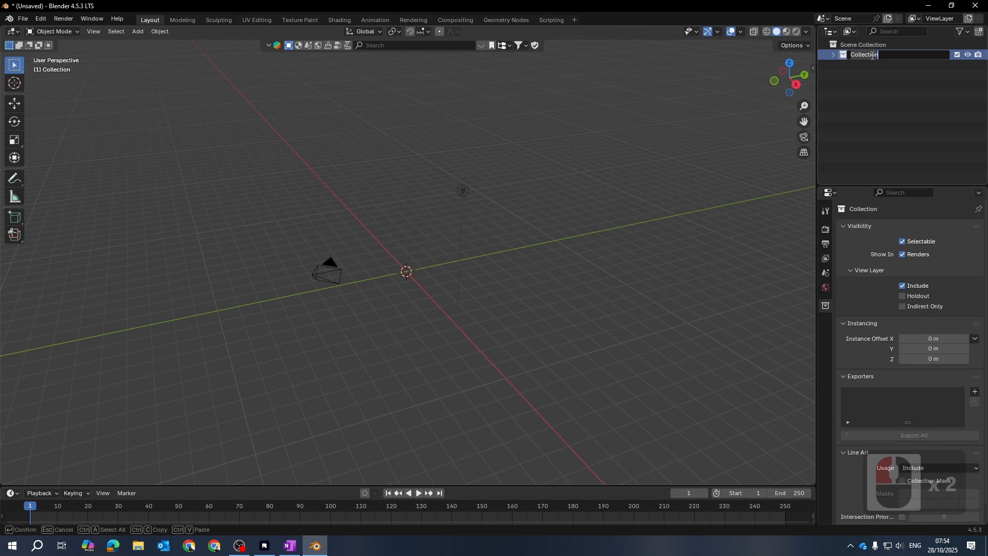
{"action": "left_click", "coordinate": [872, 92]}
{"action": "left_click", "coordinate": [835, 55]}
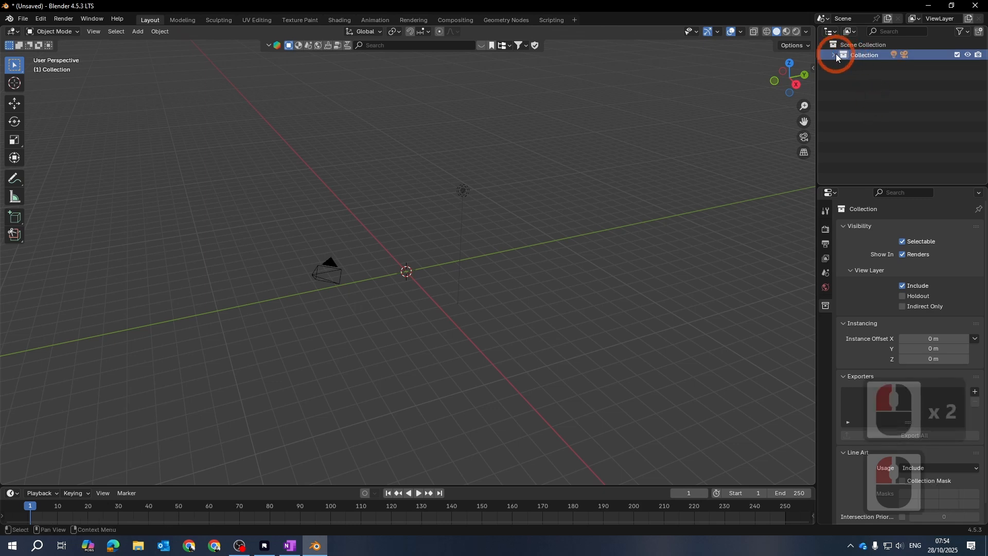
Rename the default collection holding the camera and light to "camera Light"
{"action": "double_click", "coordinate": [863, 54]}
{"action": "type", "text": "car"}
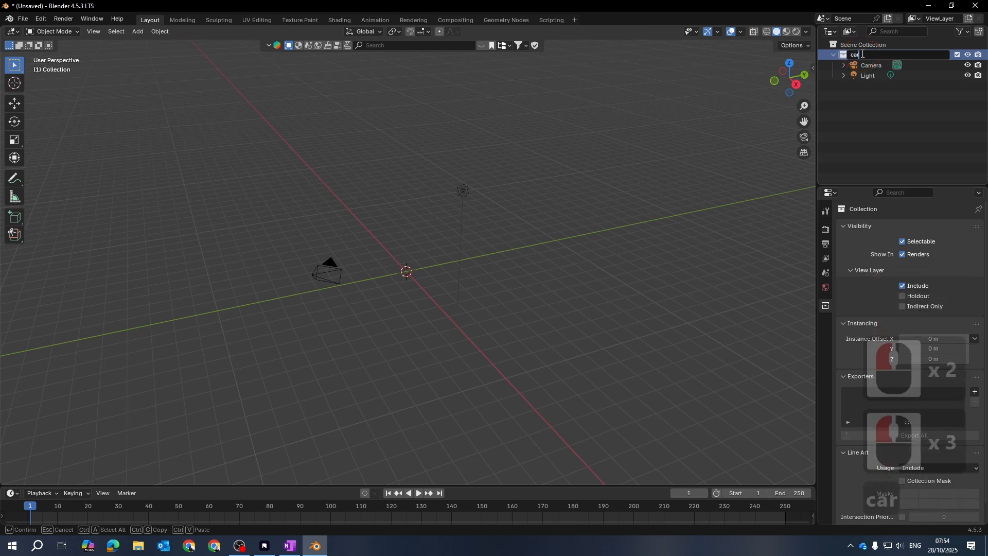
{"action": "key", "text": "BackSpace"}
{"action": "type", "text": "mera"}
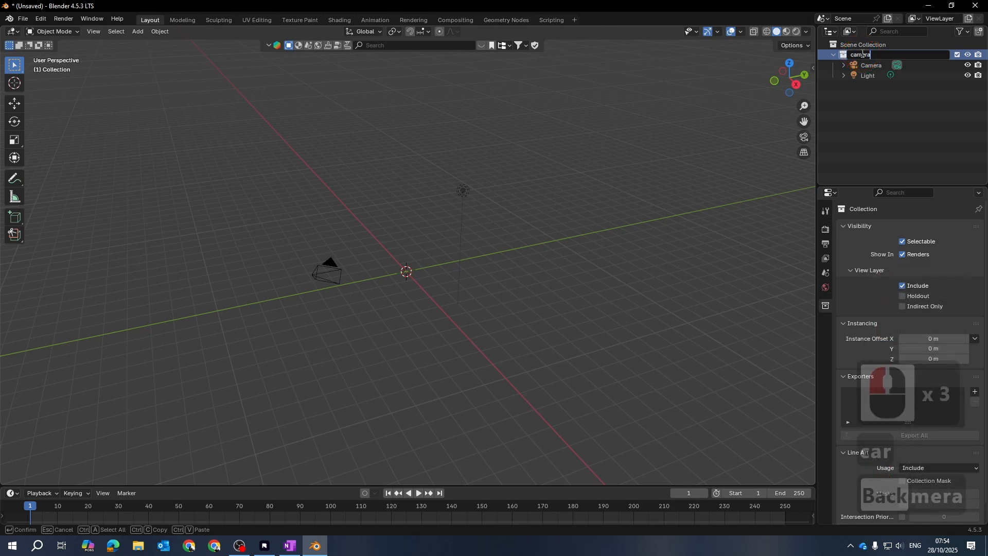
{"action": "type", "text": " Light"}
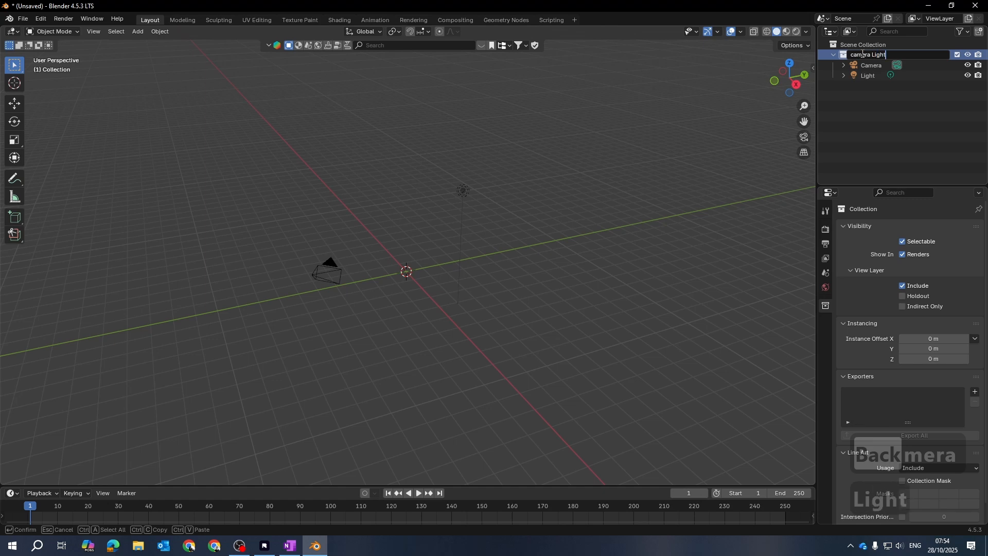
{"action": "key", "text": "Return"}
{"action": "left_click", "coordinate": [862, 54]}
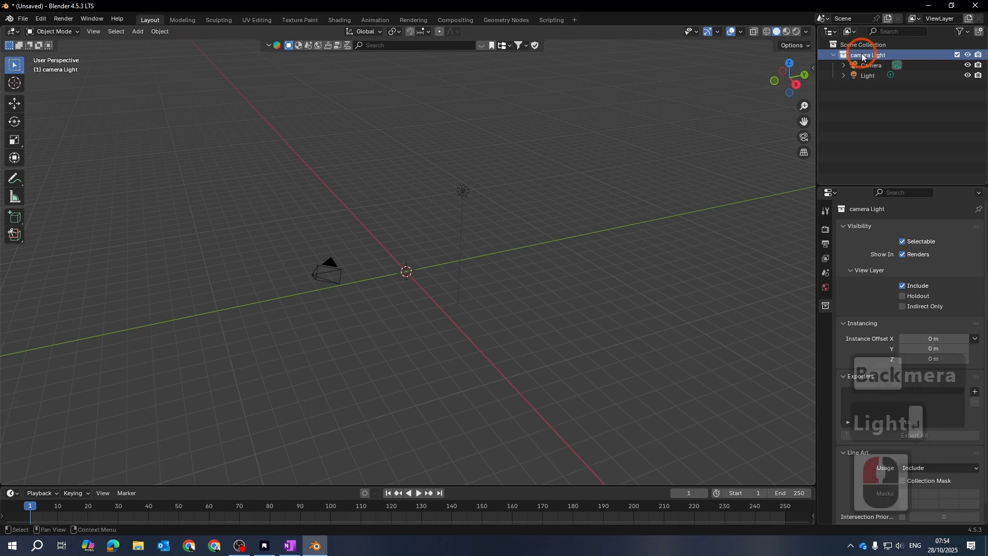
{"action": "left_click", "coordinate": [858, 52]}
Set the scene's length unit to Millimeters in the scene unit settings
{"action": "scroll", "coordinate": [415, 316], "scroll_direction": "up", "scroll_amount": 8}
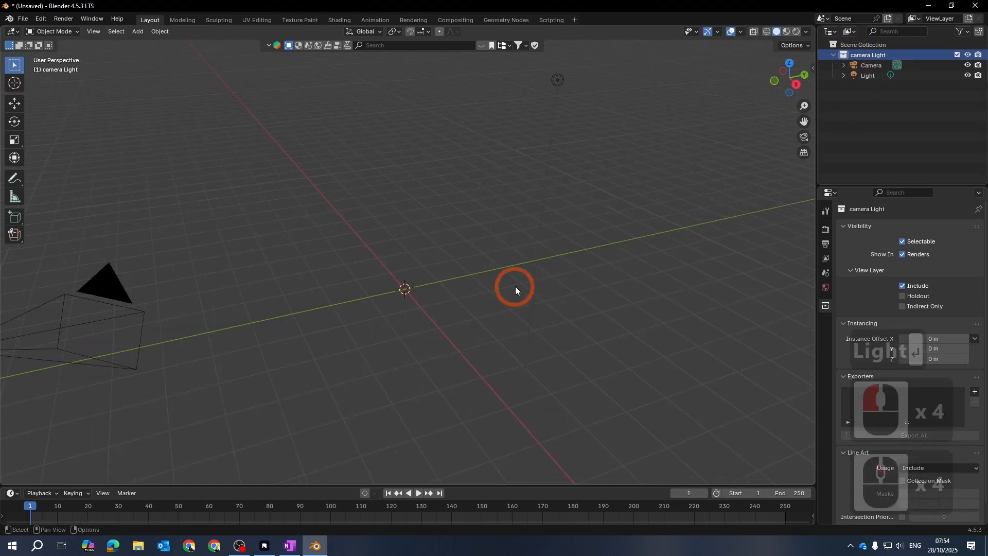
{"action": "left_click", "coordinate": [826, 273]}
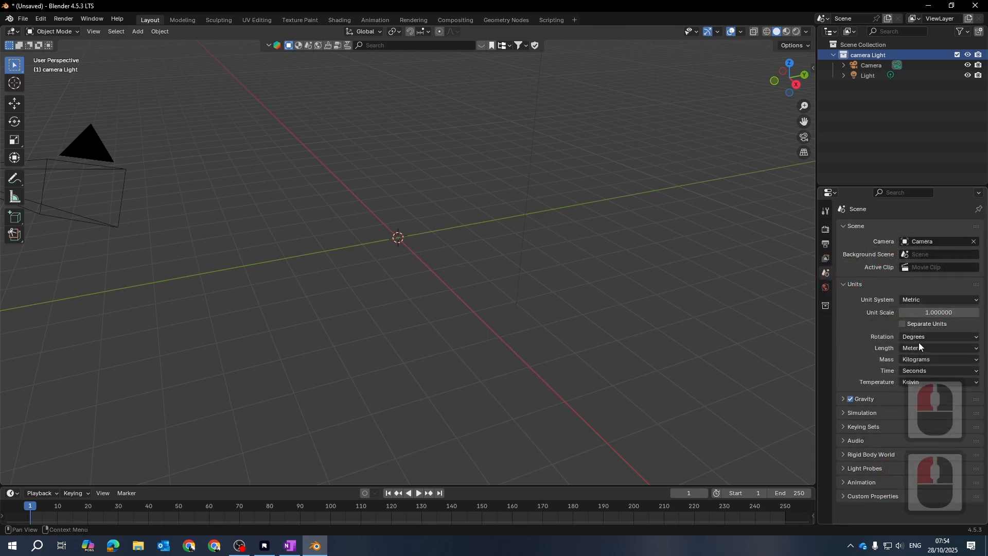
{"action": "left_click", "coordinate": [936, 349]}
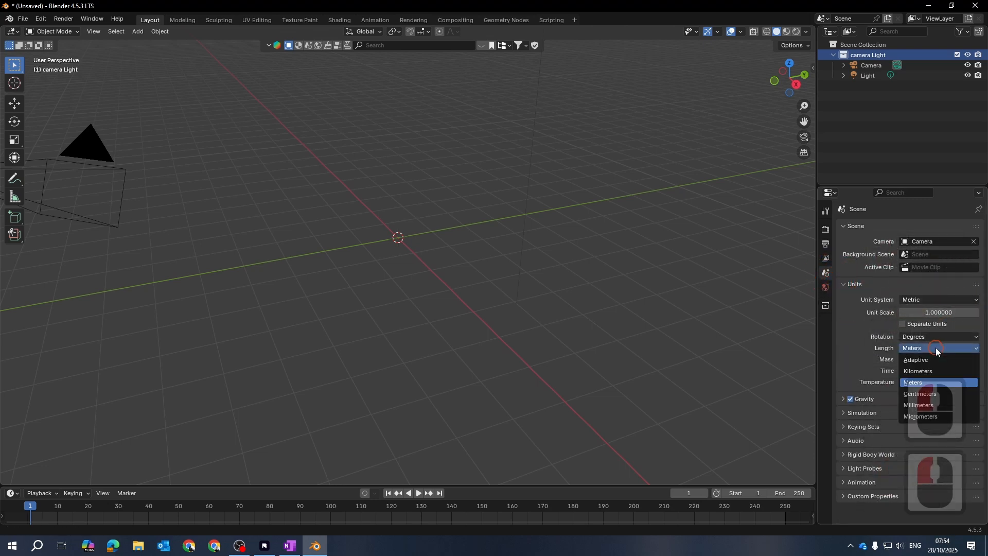
{"action": "left_click", "coordinate": [919, 405]}
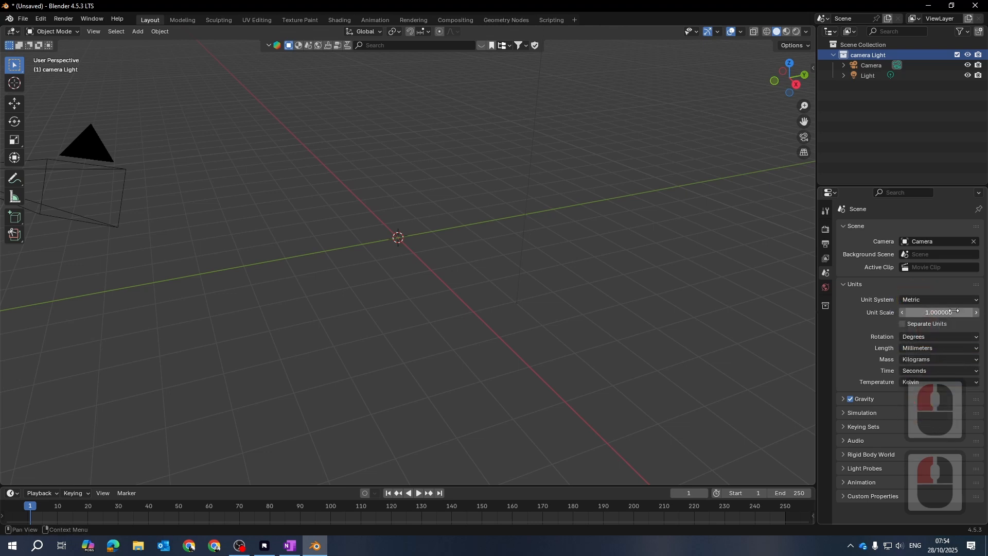
{"action": "middle_click_drag", "start_coordinate": [535, 286], "coordinate": [465, 220]}
{"action": "scroll", "coordinate": [462, 221], "scroll_direction": "up", "scroll_amount": 3}
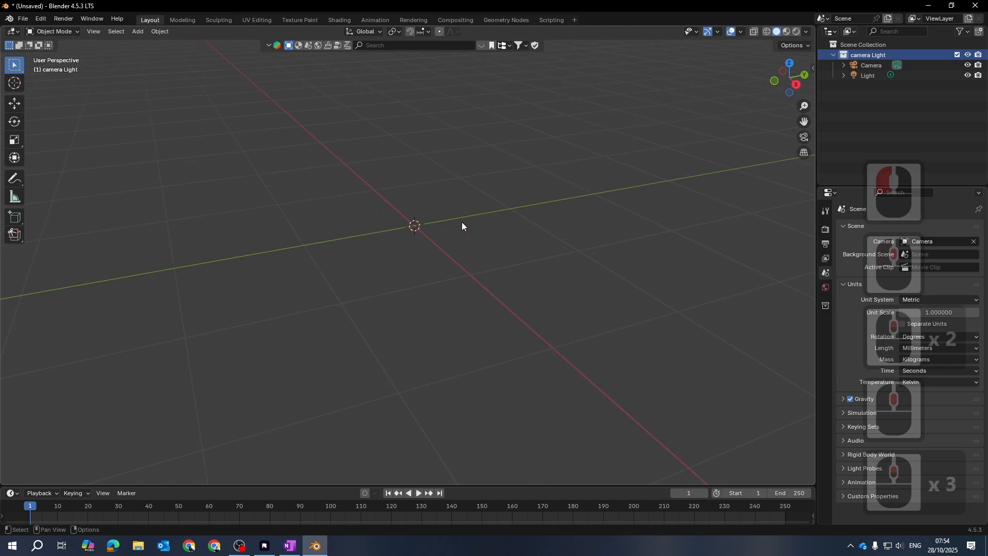
{"action": "scroll", "coordinate": [461, 222], "scroll_direction": "down", "scroll_amount": 5}
{"action": "scroll", "coordinate": [462, 223], "scroll_direction": "down", "scroll_amount": 1}
{"action": "middle_click_drag", "start_coordinate": [415, 241], "coordinate": [409, 245], "text": "shift"}
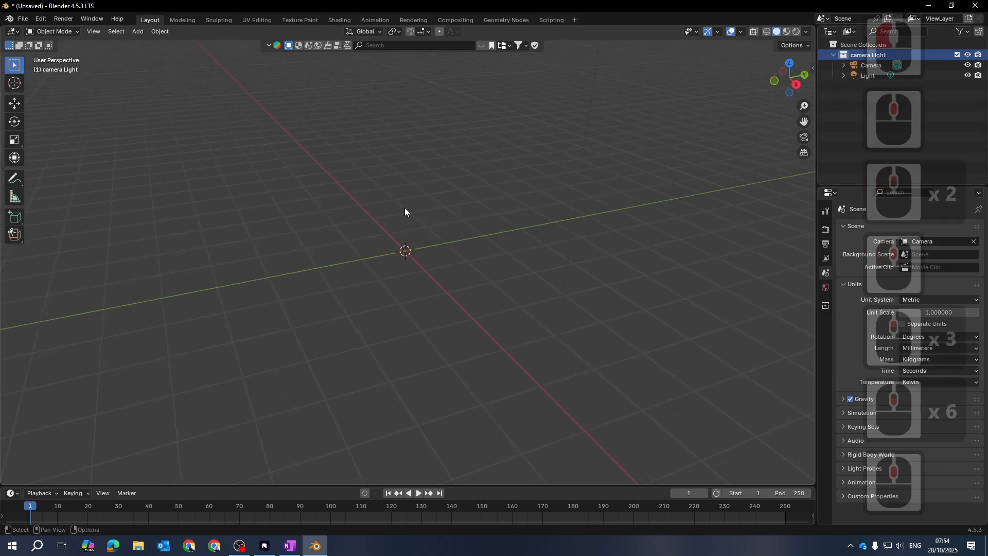
{"action": "middle_click_drag", "start_coordinate": [445, 139], "coordinate": [439, 151], "text": "shift"}
Start an AutoCAD DXF import and choose Micro Apartment.dxf from the Micro Apartment folder inside Workshop on the desktop
{"action": "left_click", "coordinate": [22, 19]}
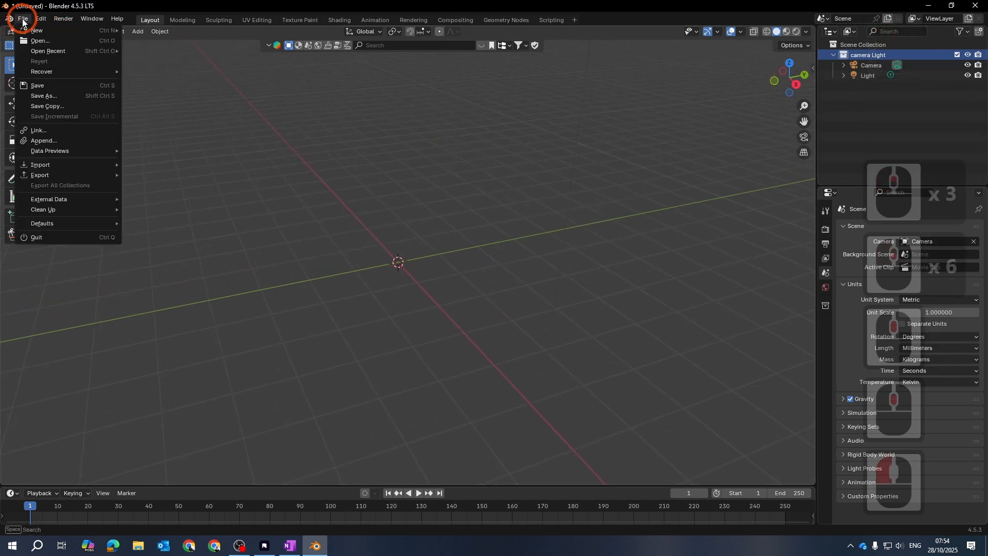
{"action": "left_click", "coordinate": [41, 165]}
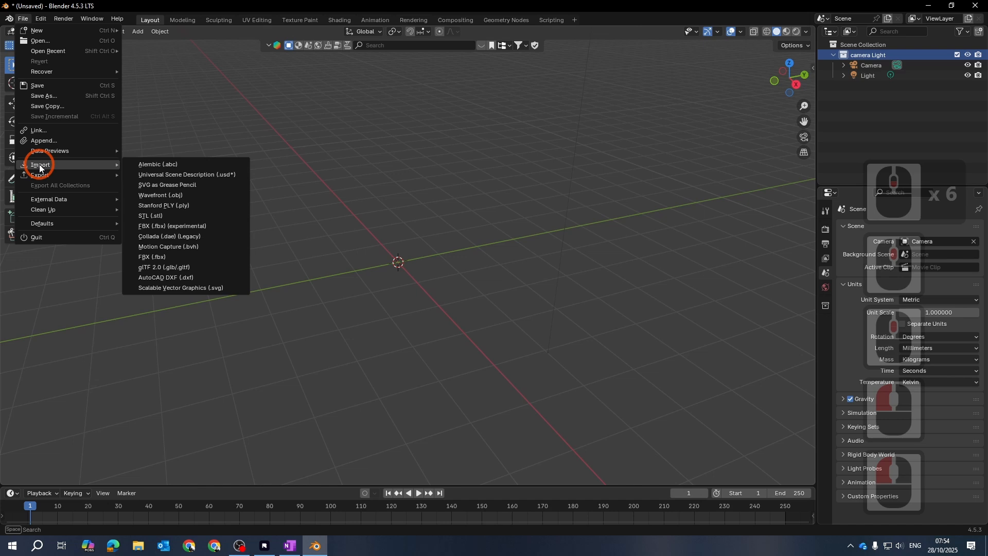
{"action": "left_click", "coordinate": [165, 281]}
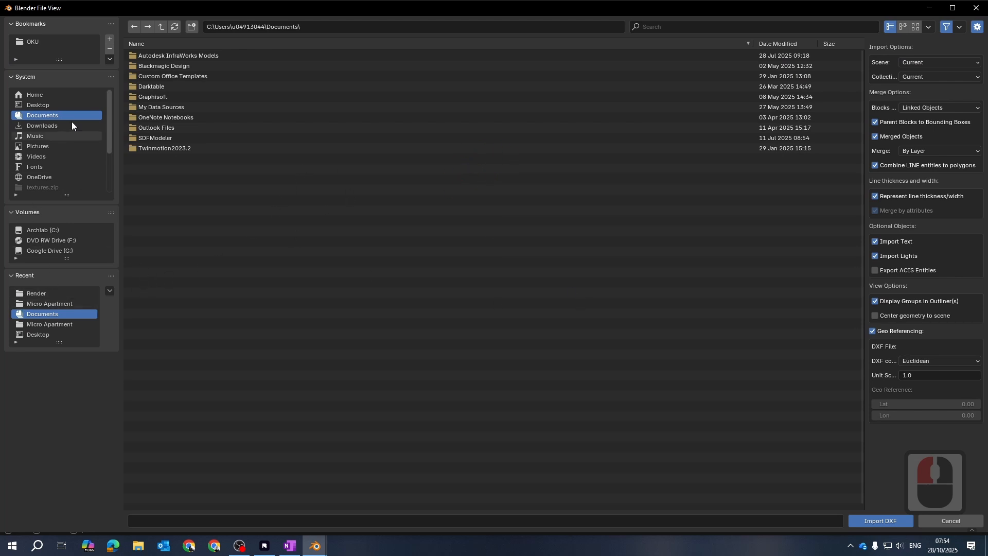
{"action": "left_click", "coordinate": [34, 106]}
{"action": "double_click", "coordinate": [146, 66]}
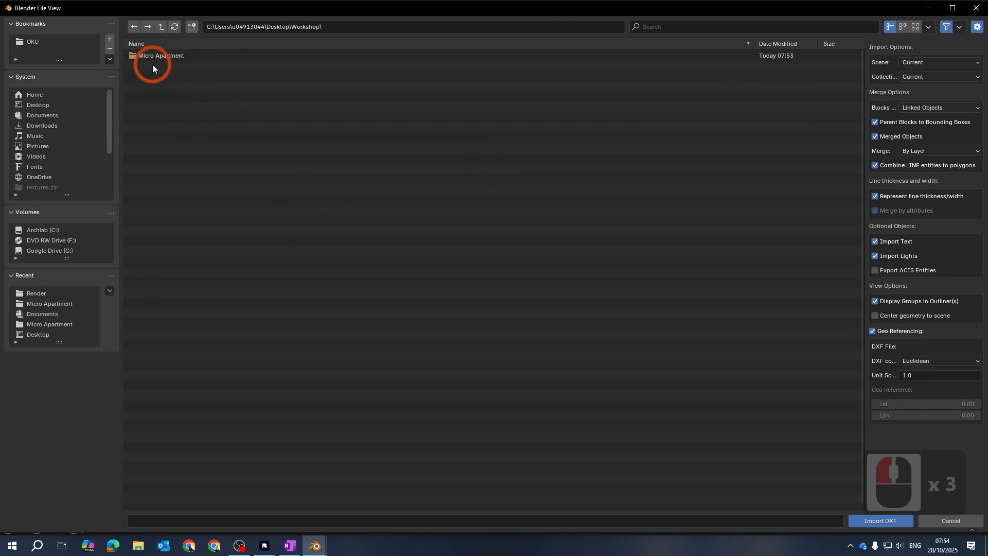
{"action": "double_click", "coordinate": [153, 57]}
{"action": "left_click", "coordinate": [161, 56]}
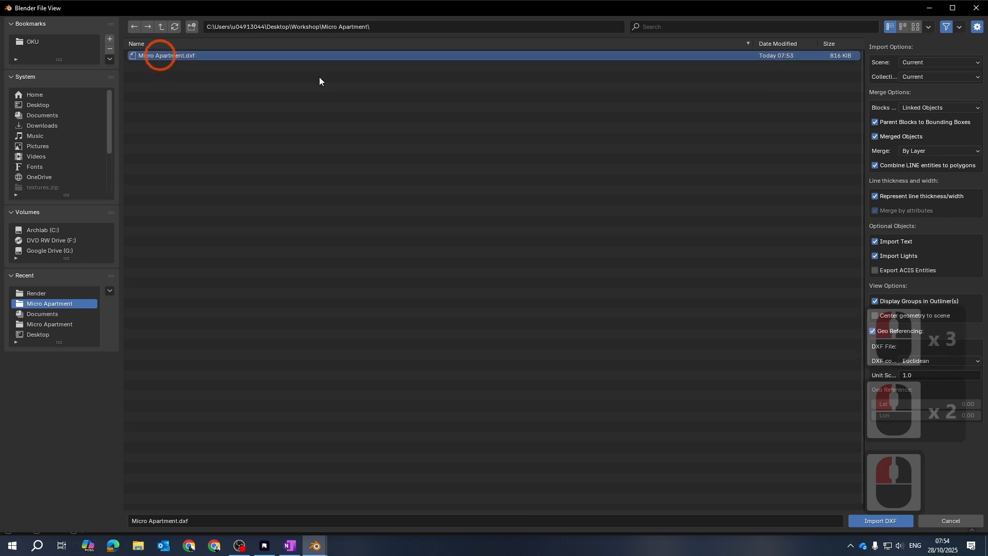
{"action": "left_click", "coordinate": [379, 72]}
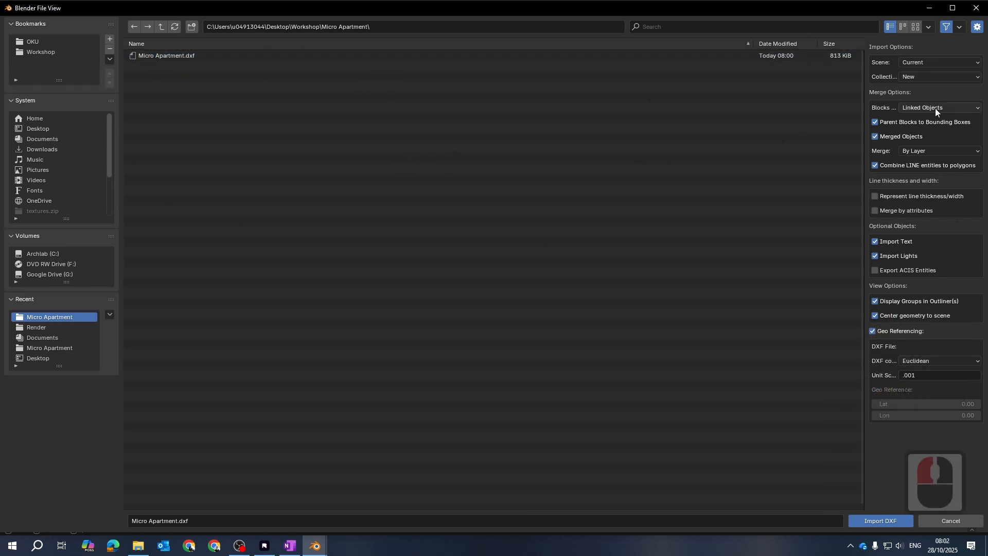
Exclude text and lights from the import options and import Micro Apartment.dxf into the scene
{"action": "double_click", "coordinate": [156, 56]}
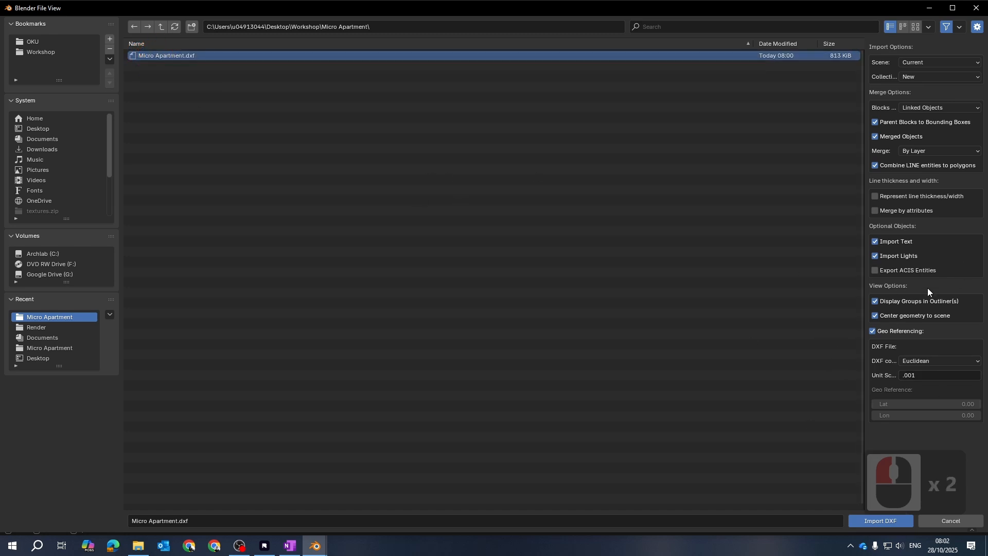
{"action": "mouse_move", "coordinate": [876, 241]}
{"action": "left_mouse_down"}
{"action": "mouse_move", "coordinate": [879, 258]}
{"action": "mouse_move", "coordinate": [879, 227]}
{"action": "left_mouse_up"}
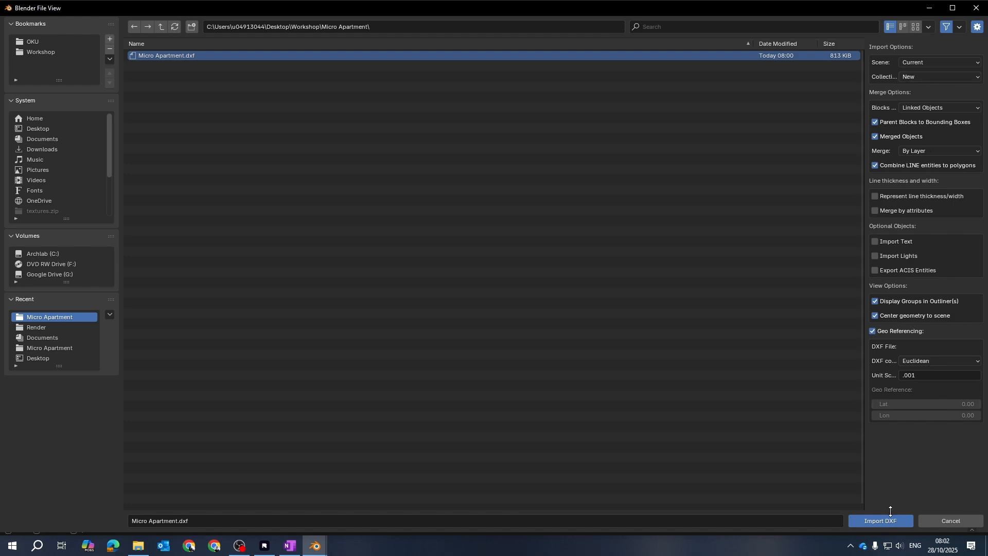
{"action": "left_click", "coordinate": [882, 519]}
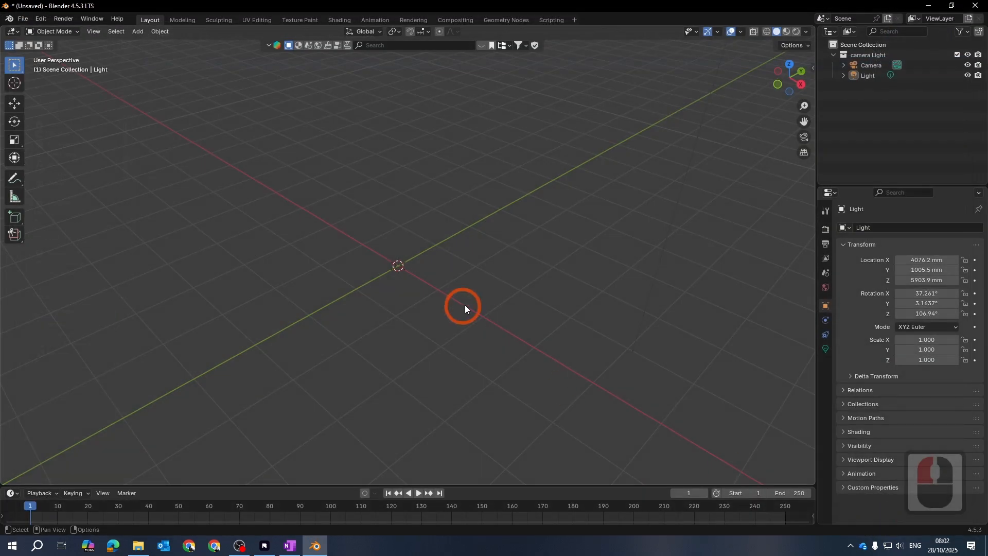
{"action": "scroll", "coordinate": [468, 307], "scroll_direction": "down", "scroll_amount": 5}
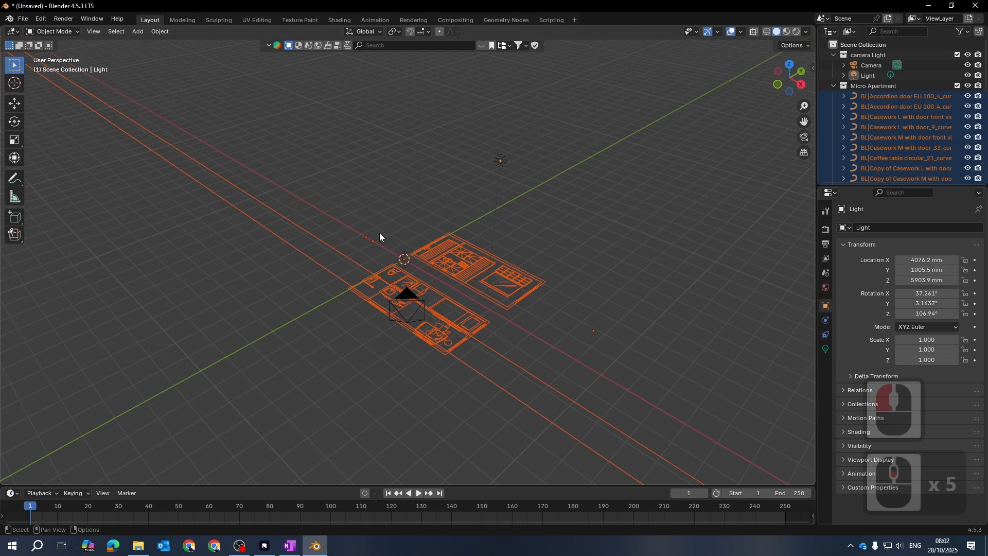
Collapse the imported Micro Apartment collection in the outliner and deselect all of its drawing curves
{"action": "middle_click_drag", "start_coordinate": [380, 237], "coordinate": [846, 108]}
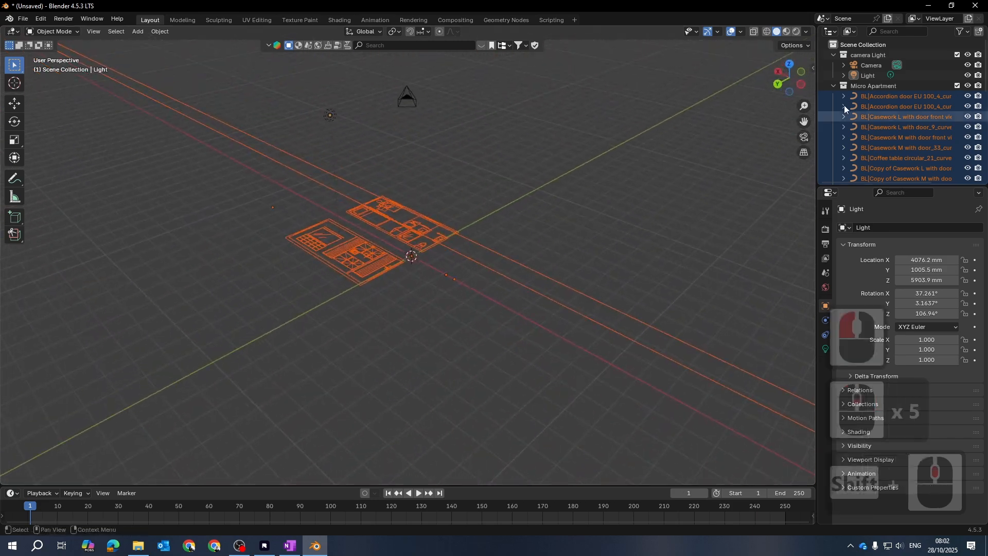
{"action": "left_click", "coordinate": [881, 85]}
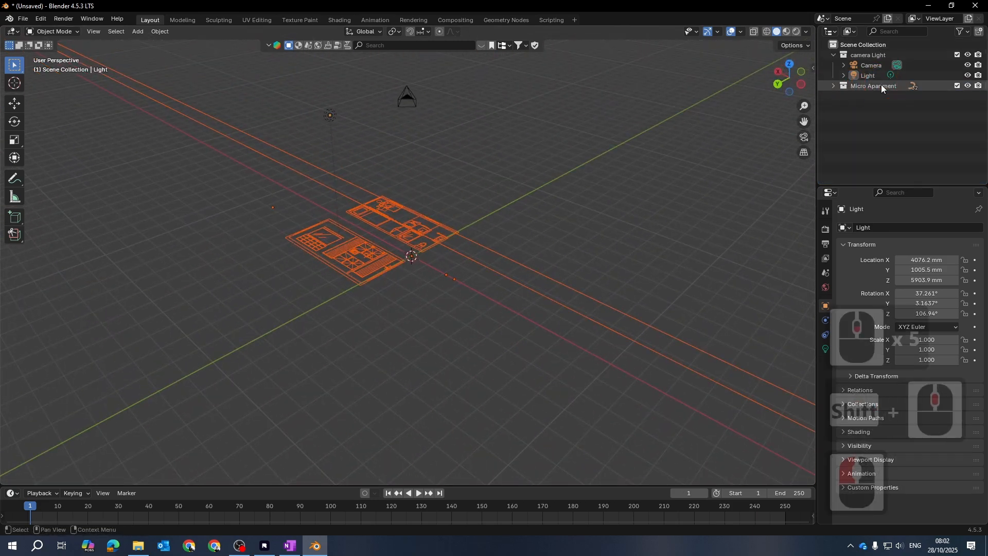
{"action": "right_click", "coordinate": [881, 85]}
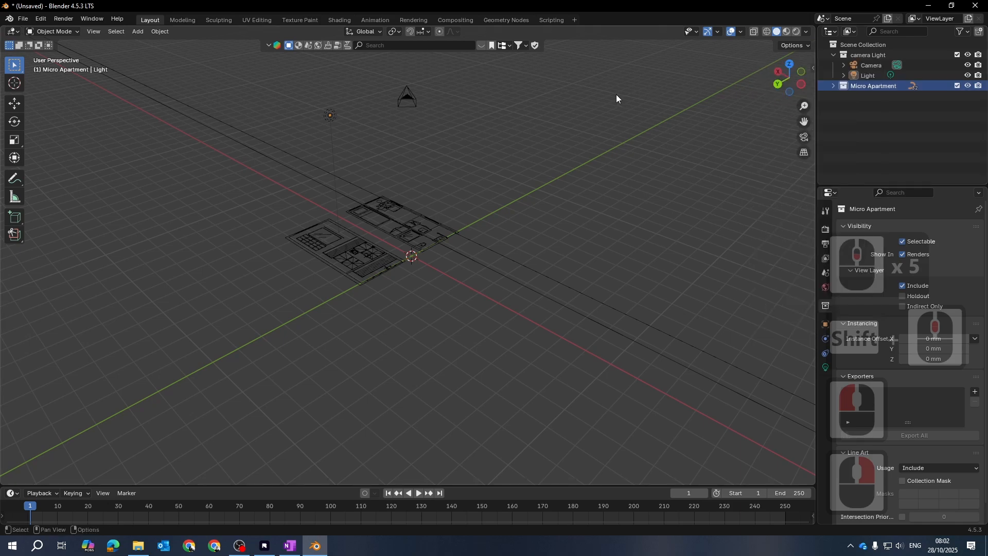
{"action": "left_click", "coordinate": [904, 44]}
{"action": "right_click", "coordinate": [877, 43]}
{"action": "left_click", "coordinate": [459, 165]}
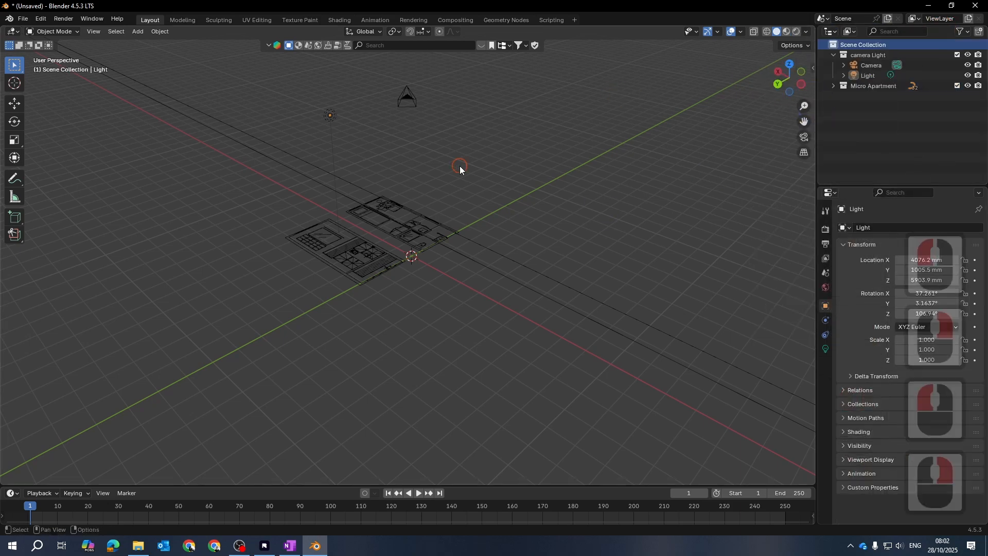
Select the Micro Apartment collection and inspect the imported plan and section from several angles
{"action": "scroll", "coordinate": [408, 230], "scroll_direction": "up", "scroll_amount": 2}
{"action": "middle_click_drag", "start_coordinate": [407, 230], "coordinate": [651, 249]}
{"action": "middle_click_drag", "start_coordinate": [422, 256], "coordinate": [609, 193], "text": "shift"}
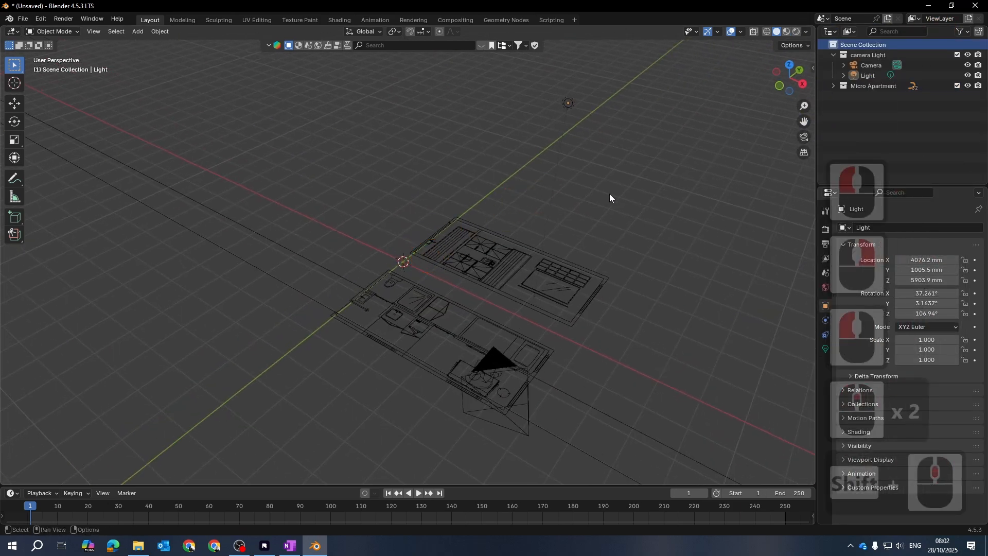
{"action": "left_click", "coordinate": [868, 86]}
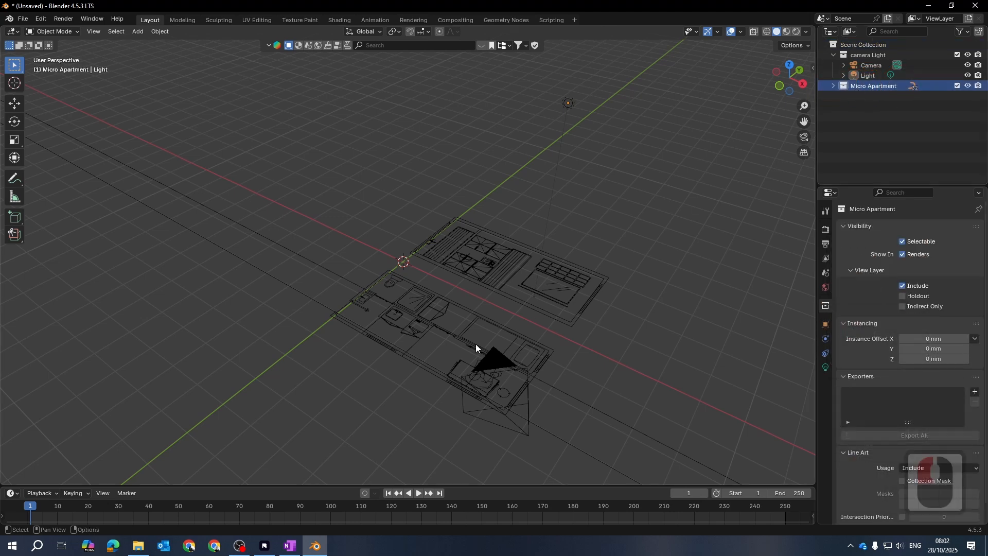
{"action": "scroll", "coordinate": [475, 343], "scroll_direction": "up", "scroll_amount": 3}
{"action": "middle_click_drag", "start_coordinate": [386, 287], "coordinate": [659, 305]}
{"action": "middle_click_drag", "start_coordinate": [402, 253], "coordinate": [396, 259], "text": "shift"}
{"action": "scroll", "coordinate": [554, 260], "scroll_direction": "down", "scroll_amount": 5}
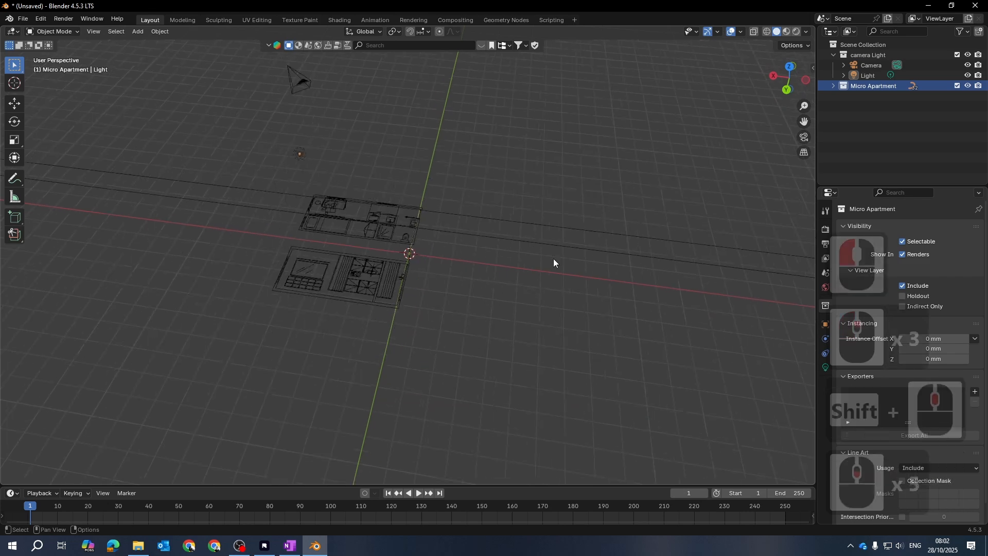
{"action": "middle_click_drag", "start_coordinate": [551, 263], "coordinate": [545, 272], "text": "shift"}
Expand the Micro Apartment collection to review its imported curve objects, and examine the plan and section from other angles
{"action": "left_click", "coordinate": [832, 86]}
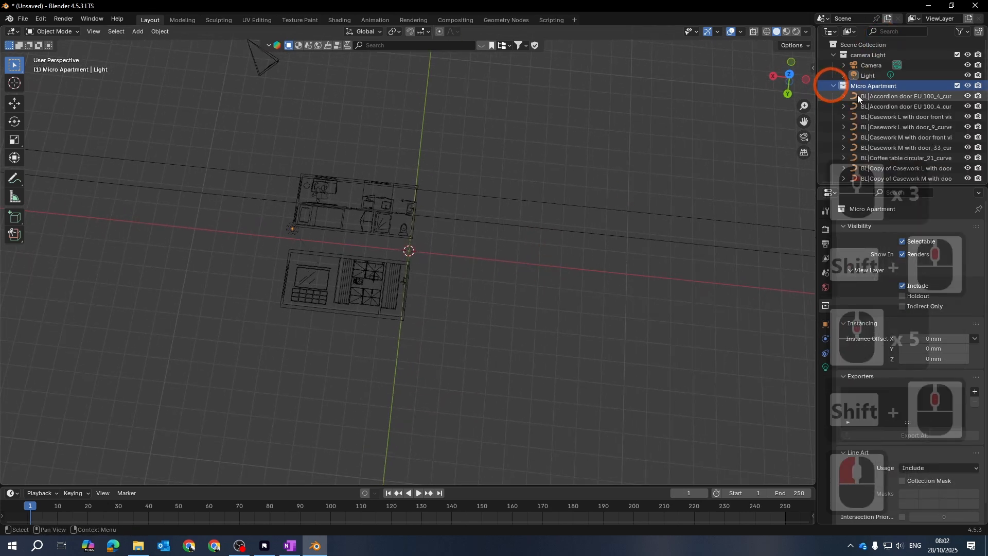
{"action": "scroll", "coordinate": [919, 119], "scroll_direction": "down", "scroll_amount": 20}
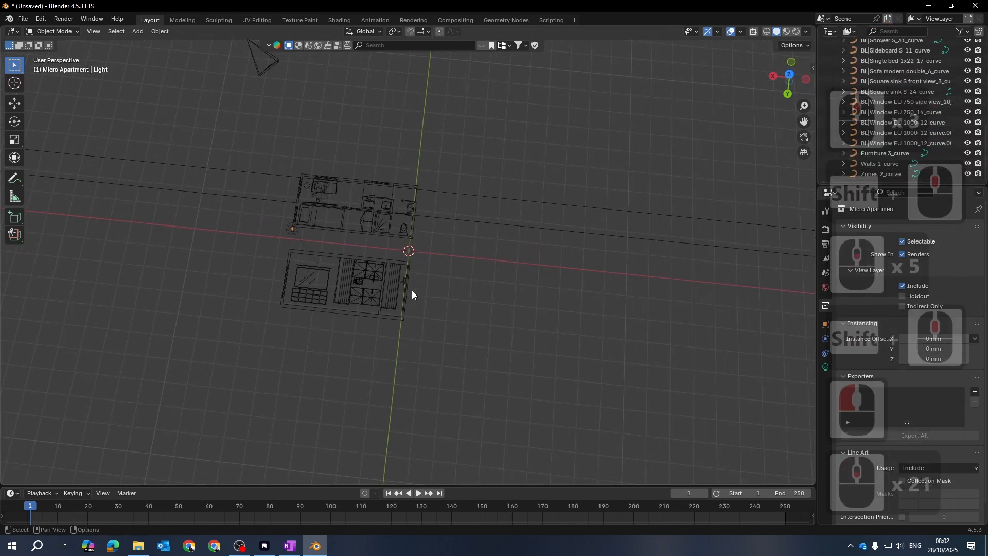
{"action": "middle_click_drag", "start_coordinate": [480, 187], "coordinate": [526, 294]}
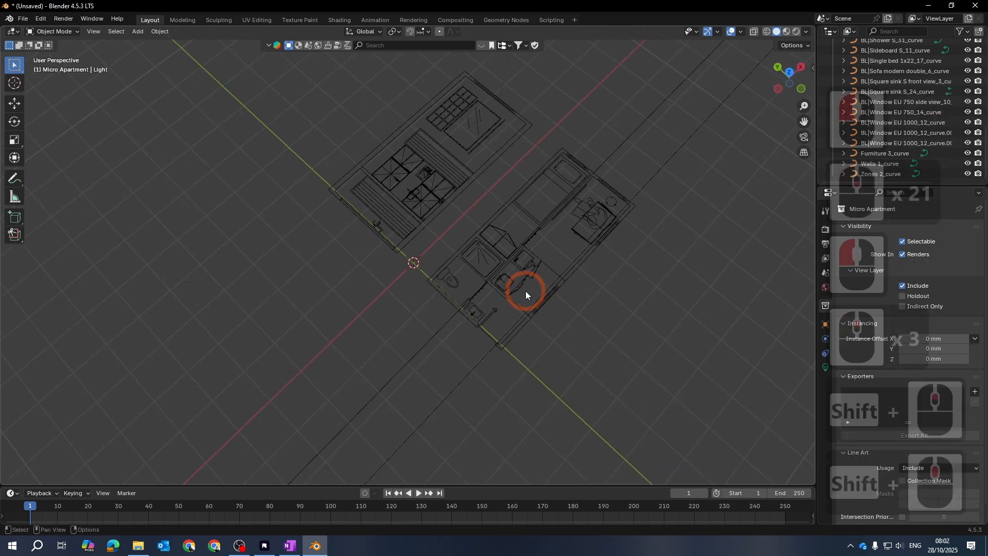
{"action": "middle_click_drag", "start_coordinate": [660, 338], "coordinate": [558, 319]}
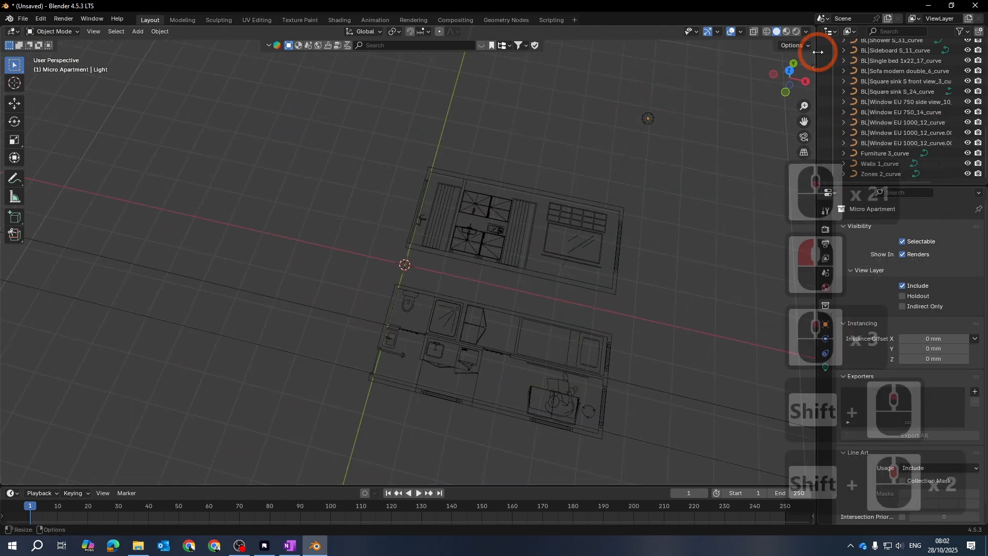
Switch to the top view and examine the floor plan's walls, fixtures and furniture along its length
{"action": "left_click", "coordinate": [789, 77]}
{"action": "scroll", "coordinate": [439, 346], "scroll_direction": "up", "scroll_amount": 5}
{"action": "middle_click_drag", "start_coordinate": [440, 346], "coordinate": [385, 125], "text": "shift"}
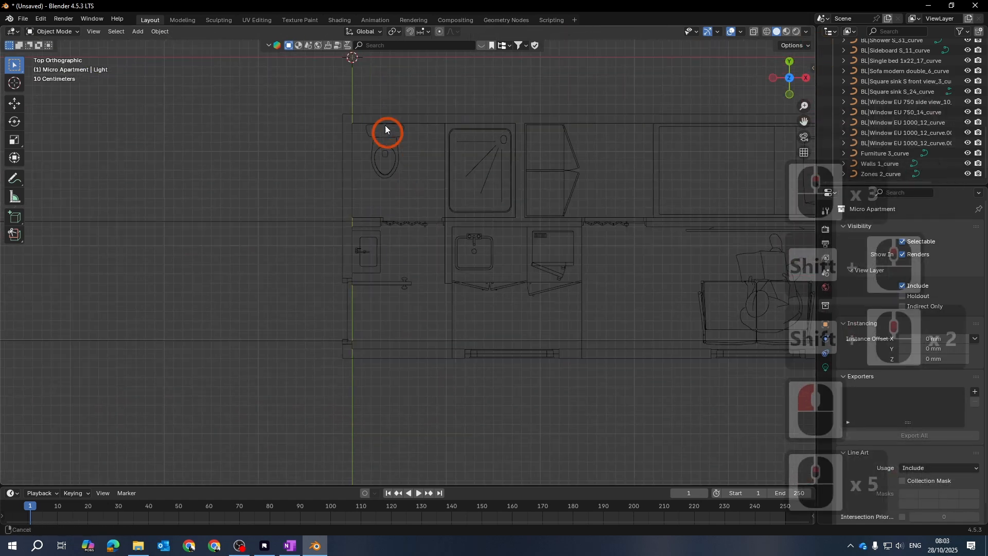
{"action": "scroll", "coordinate": [378, 299], "scroll_direction": "down", "scroll_amount": 4, "text": "shift"}
{"action": "scroll", "coordinate": [381, 309], "scroll_direction": "up", "scroll_amount": 4}
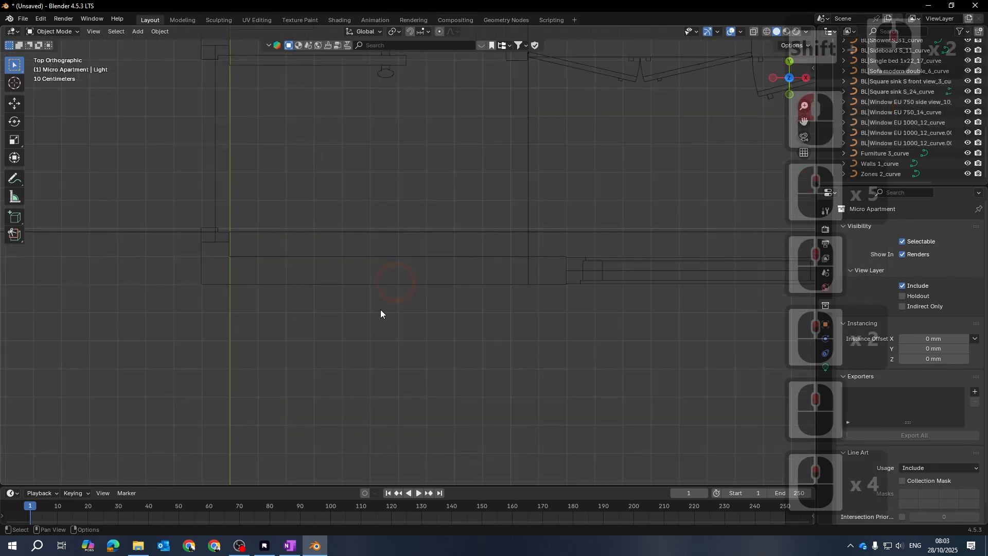
{"action": "scroll", "coordinate": [412, 336], "scroll_direction": "down", "scroll_amount": 2}
{"action": "scroll", "coordinate": [305, 384], "scroll_direction": "down", "scroll_amount": 5}
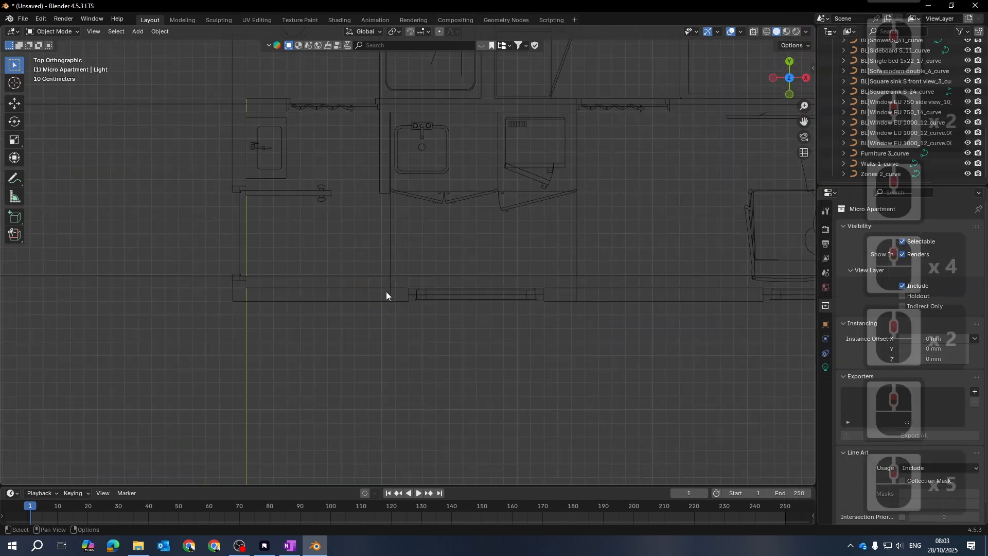
{"action": "middle_click_drag", "start_coordinate": [382, 276], "coordinate": [298, 280], "text": "shift"}
{"action": "middle_click_drag", "start_coordinate": [435, 264], "coordinate": [545, 309], "text": "shift"}
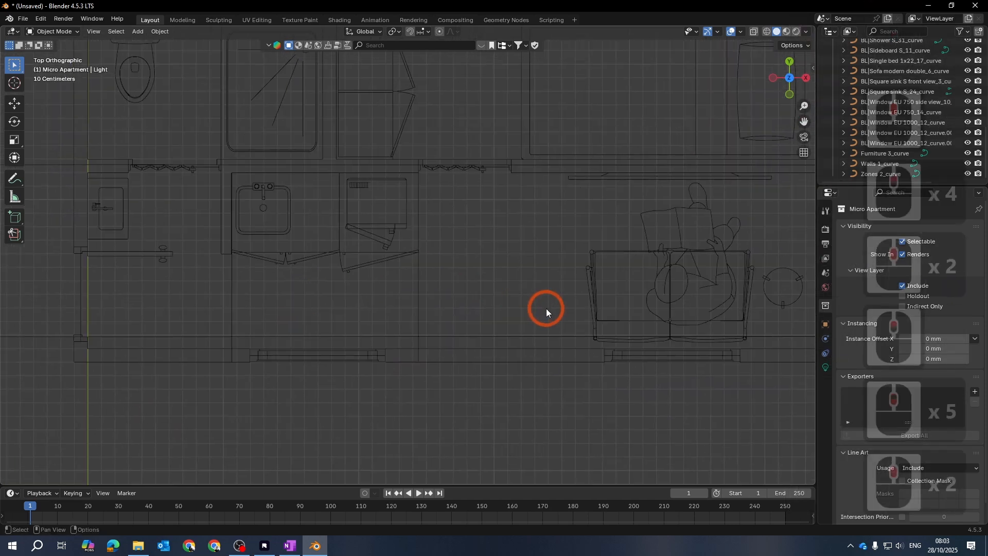
{"action": "scroll", "coordinate": [549, 260], "scroll_direction": "down", "scroll_amount": 3}
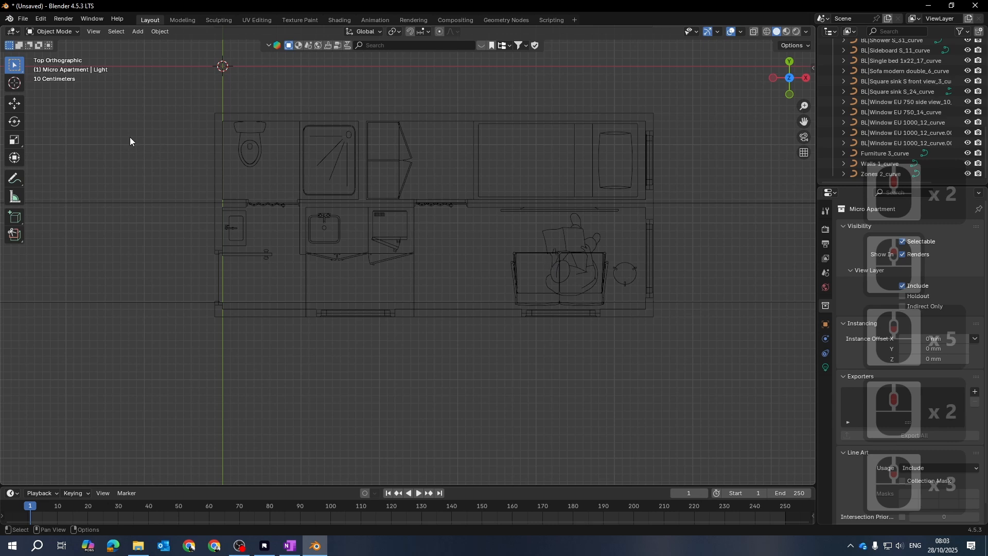
{"action": "middle_click_drag", "start_coordinate": [150, 137], "coordinate": [188, 121], "text": "shift"}
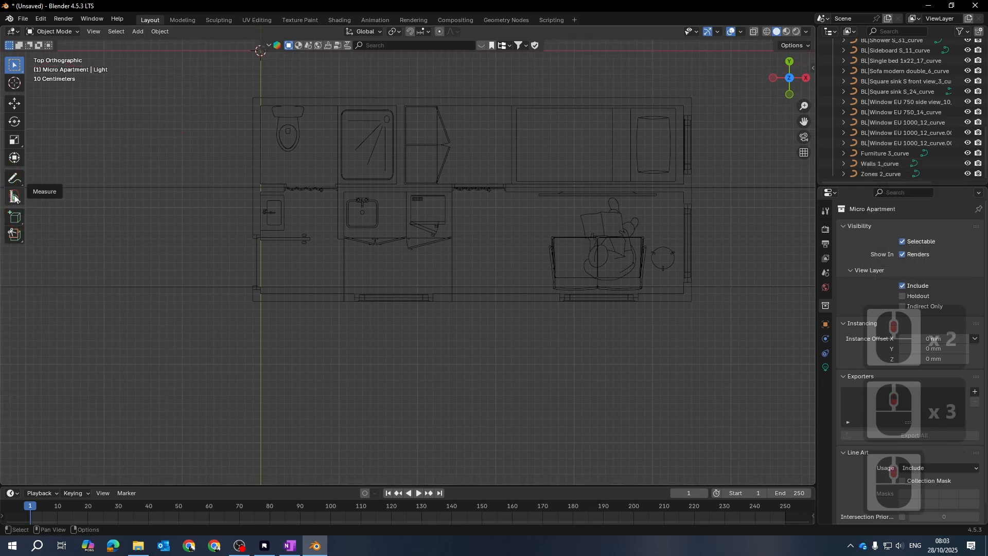
Activate the Measure tool and turn on snapping to both Vertex and Edge
{"action": "left_click", "coordinate": [13, 198]}
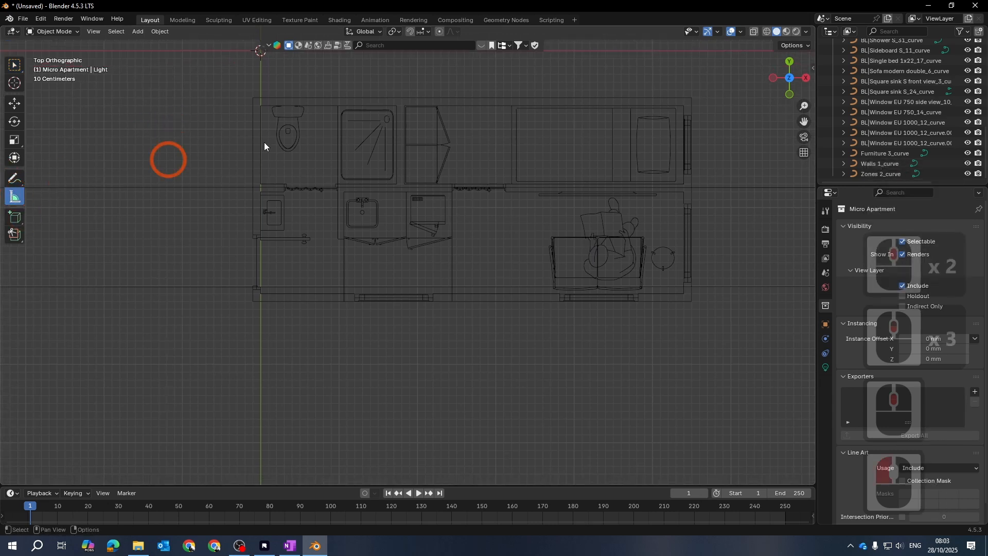
{"action": "left_click", "coordinate": [412, 32]}
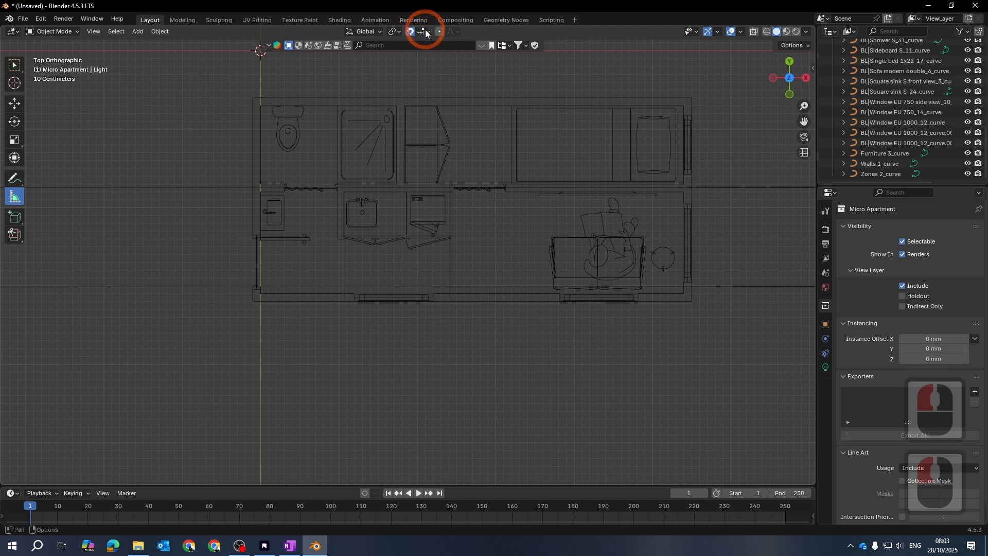
{"action": "left_click", "coordinate": [426, 33]}
{"action": "left_click", "coordinate": [398, 105]}
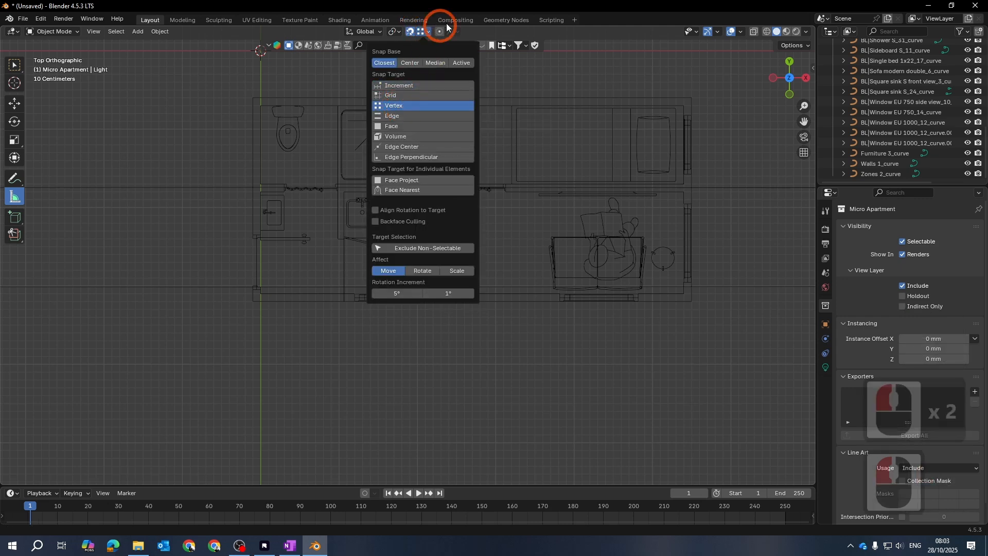
{"action": "left_click", "coordinate": [407, 117], "text": "shift"}
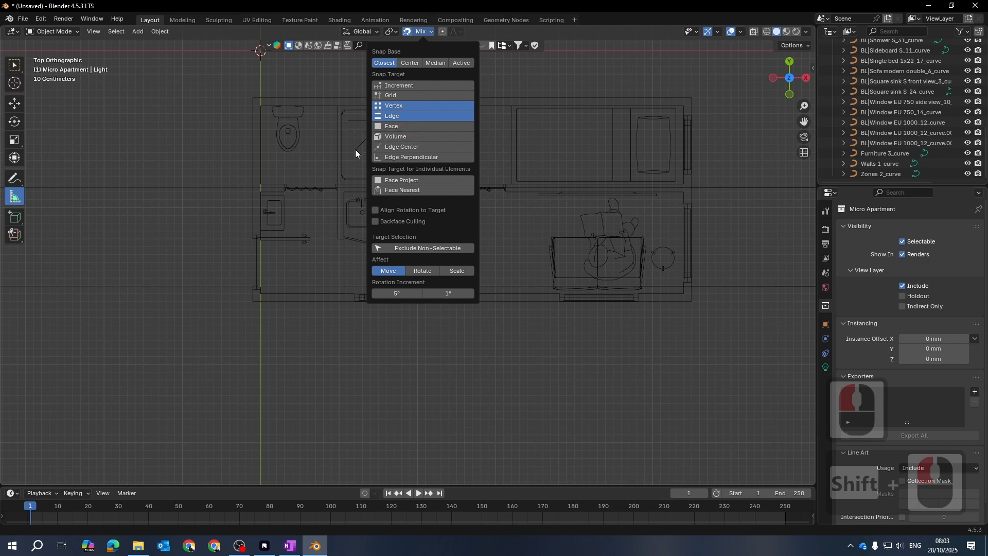
Try to measure the exterior wall's thickness at the plan's lower-left corner
{"action": "scroll", "coordinate": [243, 299], "scroll_direction": "up", "scroll_amount": 4}
{"action": "scroll", "coordinate": [488, 269], "scroll_direction": "up", "scroll_amount": 3}
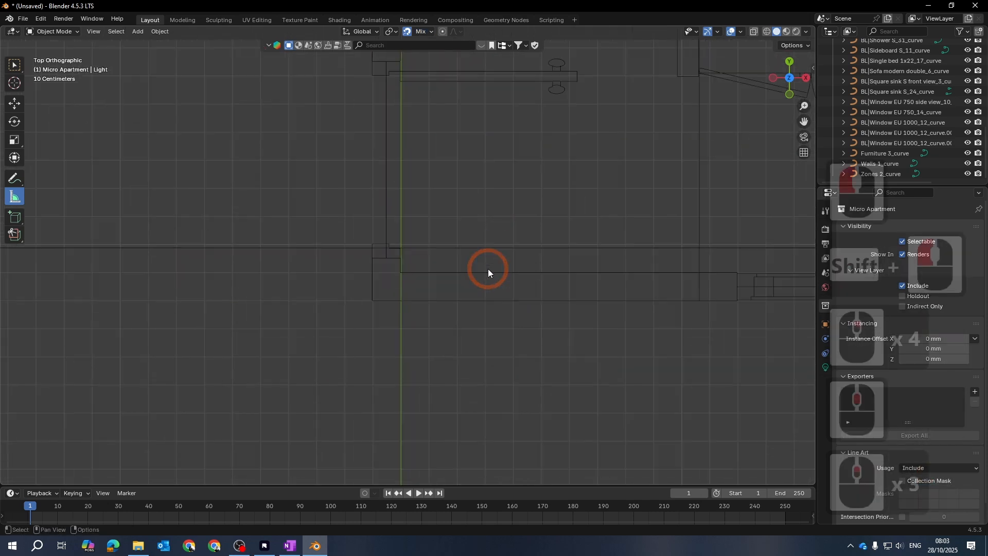
{"action": "middle_click_drag", "start_coordinate": [448, 284], "coordinate": [394, 276]}
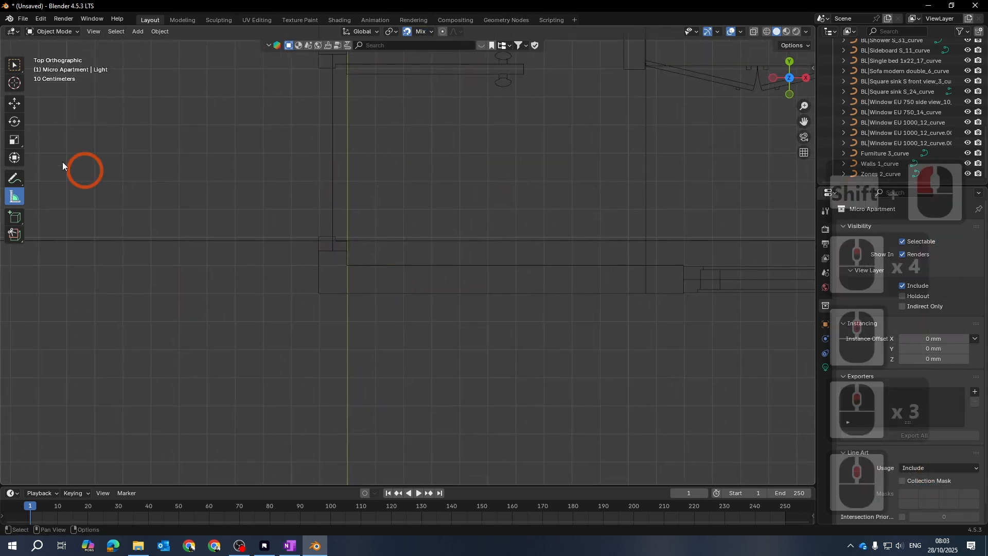
{"action": "left_click", "coordinate": [365, 278]}
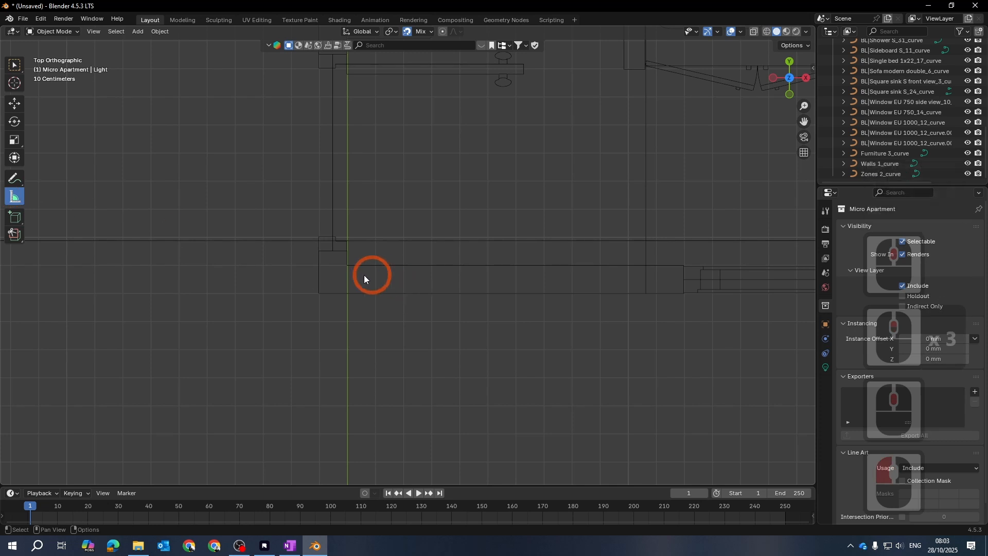
{"action": "left_click_drag", "start_coordinate": [347, 265], "coordinate": [348, 308]}
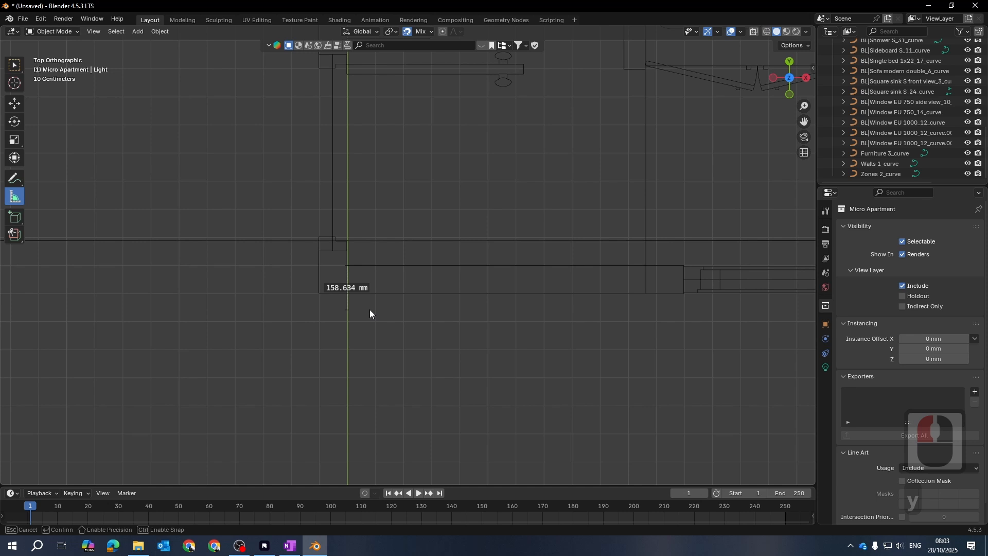
{"action": "left_click", "coordinate": [319, 295]}
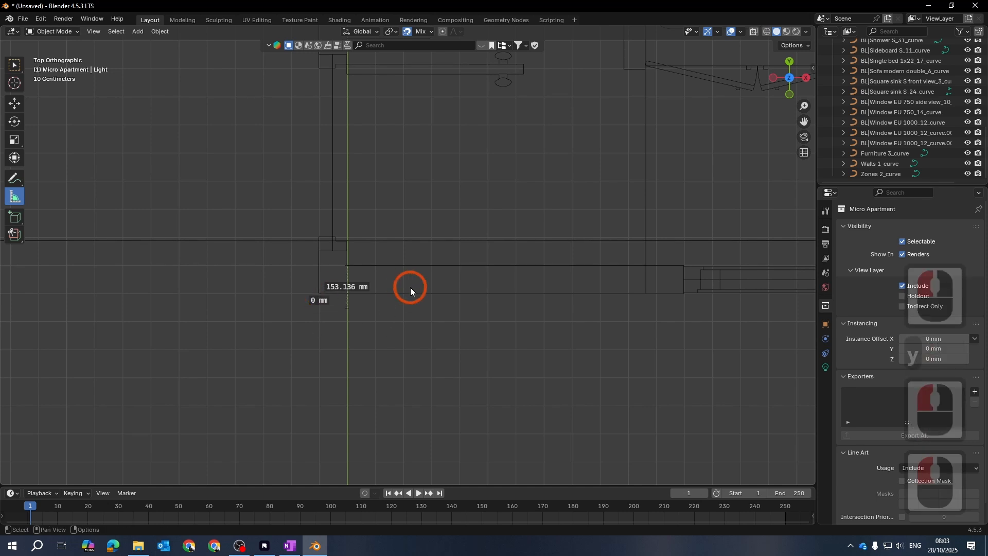
{"action": "scroll", "coordinate": [305, 310], "scroll_direction": "up", "scroll_amount": 3}
{"action": "key", "text": "Escape"}
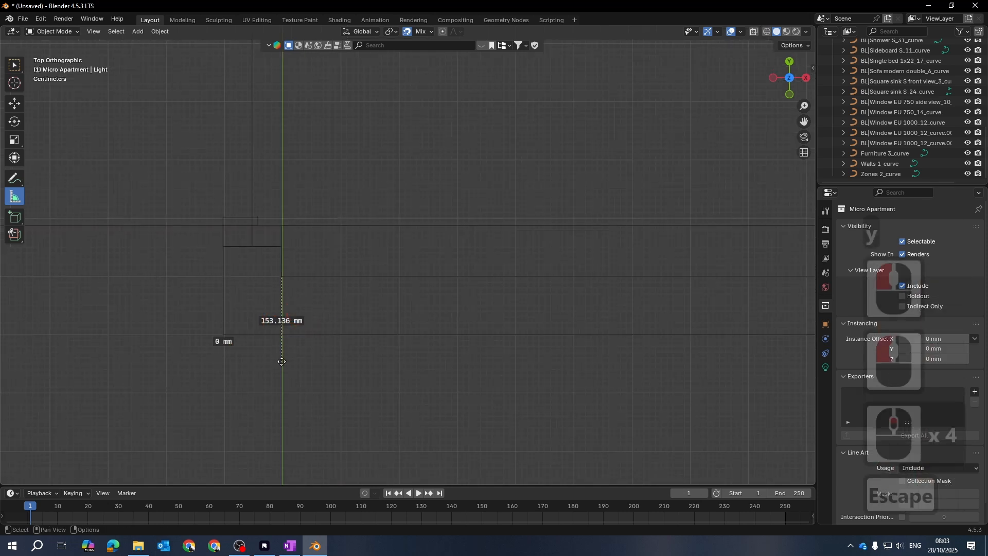
Try to reposition the ruler's end at the inner wall corner, and delete the misplaced rulers
{"action": "left_click_drag", "start_coordinate": [281, 361], "coordinate": [280, 321]}
{"action": "key", "text": "x"}
{"action": "left_click", "coordinate": [282, 275]}
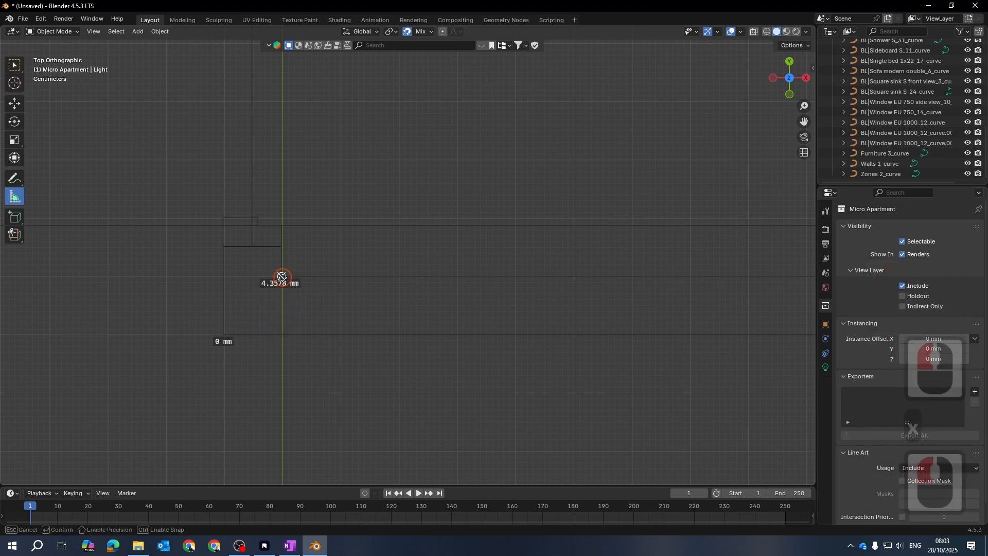
{"action": "key", "text": "Delete"}
{"action": "left_click_drag", "start_coordinate": [222, 281], "coordinate": [224, 336]}
{"action": "key", "text": "Delete"}
Measure the lower exterior wall's thickness at the plan's lower-left corner and delete the ruler
{"action": "left_click", "coordinate": [396, 251]}
{"action": "key", "text": "x"}
{"action": "key", "text": "y"}
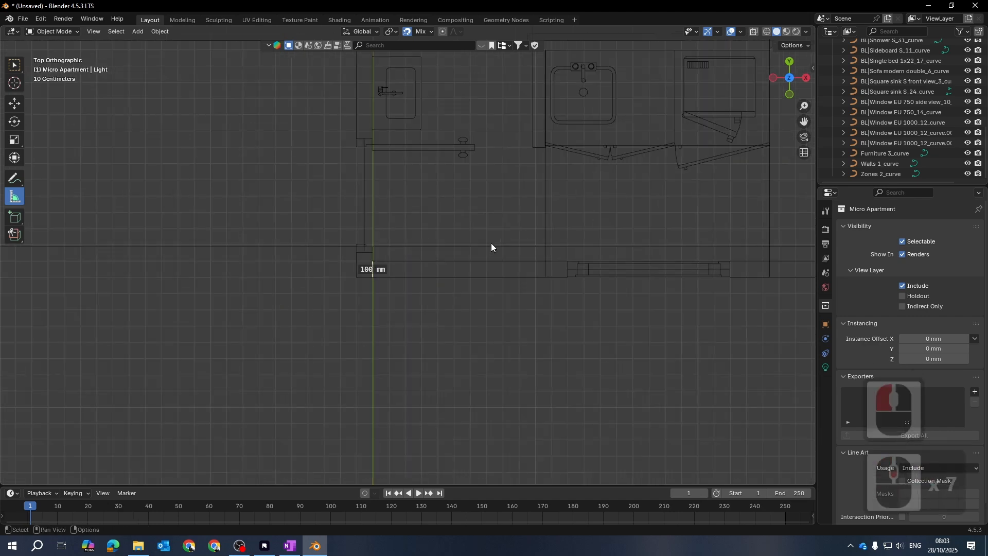
{"action": "middle_click_drag", "start_coordinate": [491, 243], "coordinate": [279, 392], "text": "shift"}
{"action": "scroll", "coordinate": [422, 215], "scroll_direction": "down", "scroll_amount": 1}
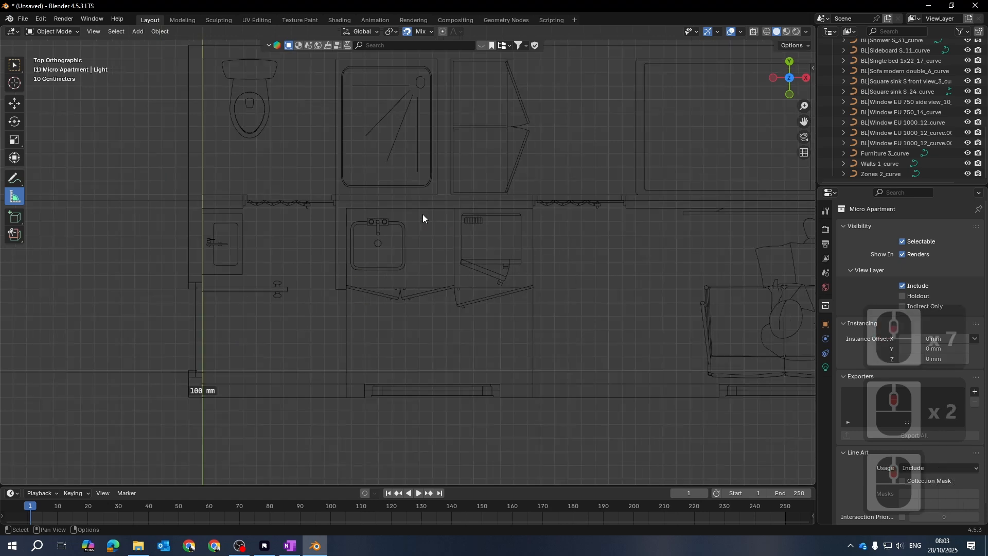
{"action": "scroll", "coordinate": [423, 215], "scroll_direction": "down", "scroll_amount": 2}
{"action": "middle_click_drag", "start_coordinate": [474, 223], "coordinate": [402, 244]}
{"action": "scroll", "coordinate": [342, 361], "scroll_direction": "up", "scroll_amount": 1}
{"action": "key", "text": "Escape"}
{"action": "key", "text": "Escape"}
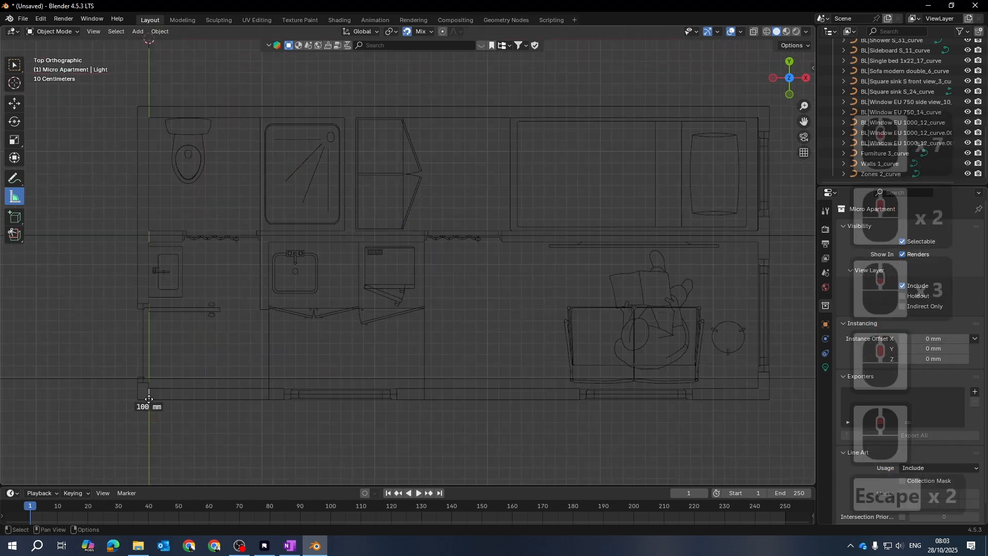
{"action": "left_click", "coordinate": [177, 397]}
{"action": "key", "text": "Delete"}
Switch from measuring back to the Select Box tool
{"action": "left_click", "coordinate": [29, 110]}
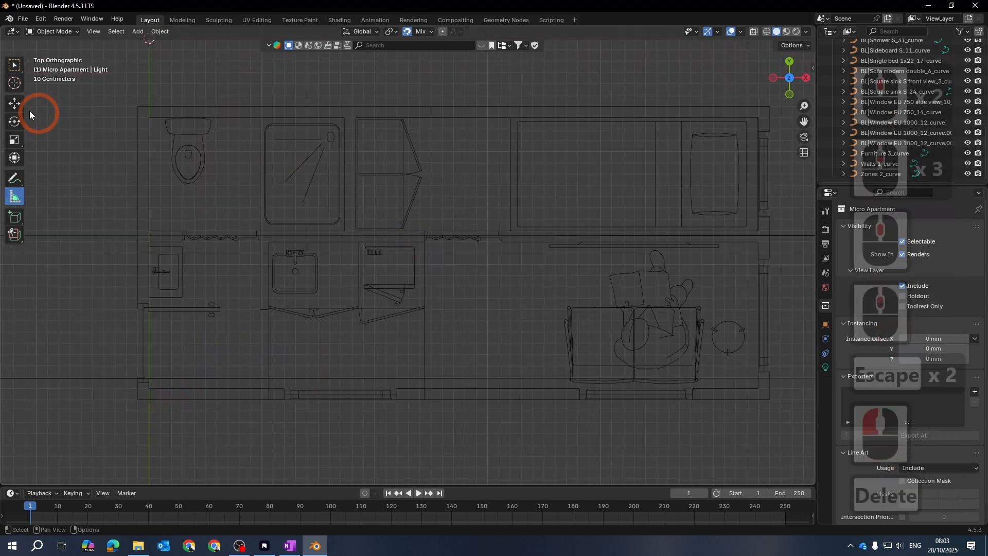
{"action": "left_click", "coordinate": [15, 65]}
{"action": "scroll", "coordinate": [340, 191], "scroll_direction": "down", "scroll_amount": 3}
{"action": "middle_click_drag", "start_coordinate": [397, 203], "coordinate": [371, 292]}
{"action": "scroll", "coordinate": [464, 270], "scroll_direction": "down", "scroll_amount": 4}
{"action": "left_click", "coordinate": [542, 265]}
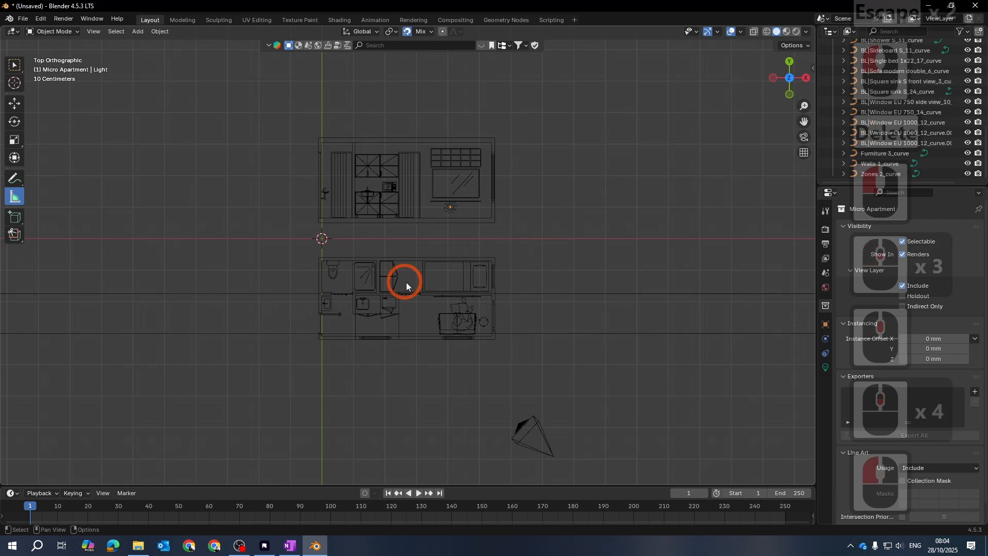
{"action": "middle_click_drag", "start_coordinate": [485, 265], "coordinate": [441, 249], "text": "shift"}
{"action": "left_click_drag", "start_coordinate": [214, 102], "coordinate": [506, 265]}
{"action": "left_click", "coordinate": [16, 64]}
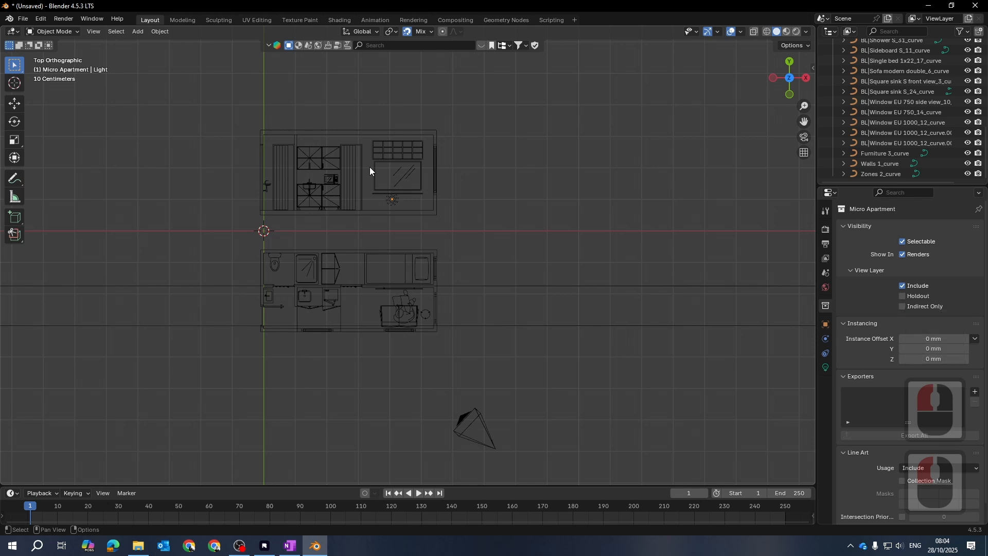
Select the curve whose two stray horizontal lines run far beyond both sides of the plan
{"action": "left_click_drag", "start_coordinate": [716, 367], "coordinate": [612, 212]}
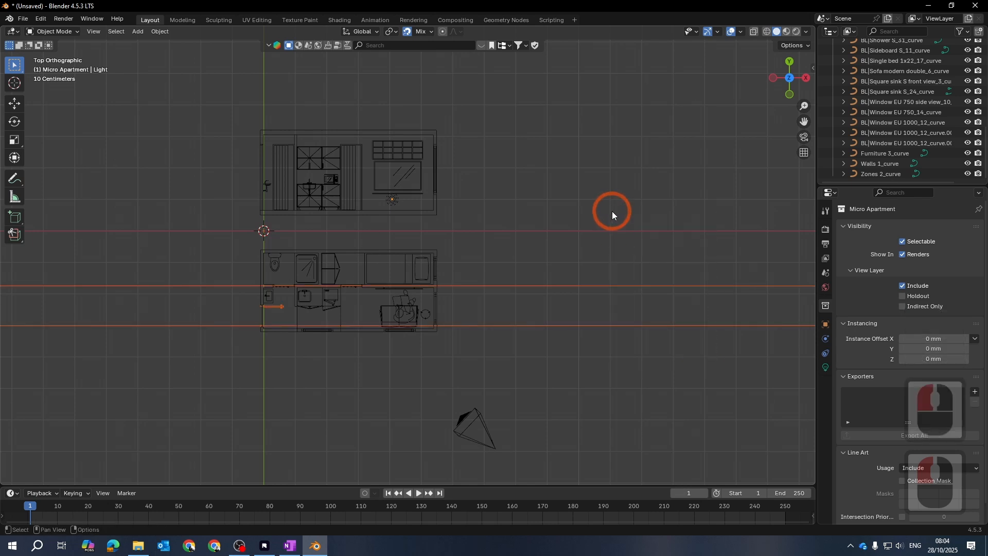
{"action": "left_click", "coordinate": [686, 373]}
{"action": "left_click_drag", "start_coordinate": [603, 379], "coordinate": [502, 211]}
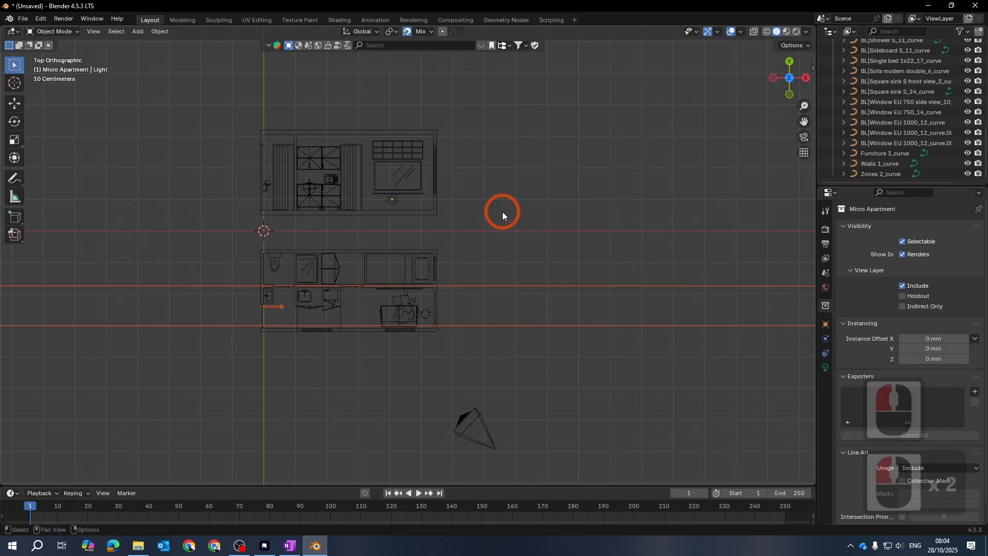
{"action": "middle_click_drag", "start_coordinate": [269, 254], "coordinate": [309, 239]}
{"action": "scroll", "coordinate": [248, 282], "scroll_direction": "up", "scroll_amount": 4}
{"action": "scroll", "coordinate": [319, 249], "scroll_direction": "down", "scroll_amount": 4}
{"action": "middle_click_drag", "start_coordinate": [243, 292], "coordinate": [314, 289]}
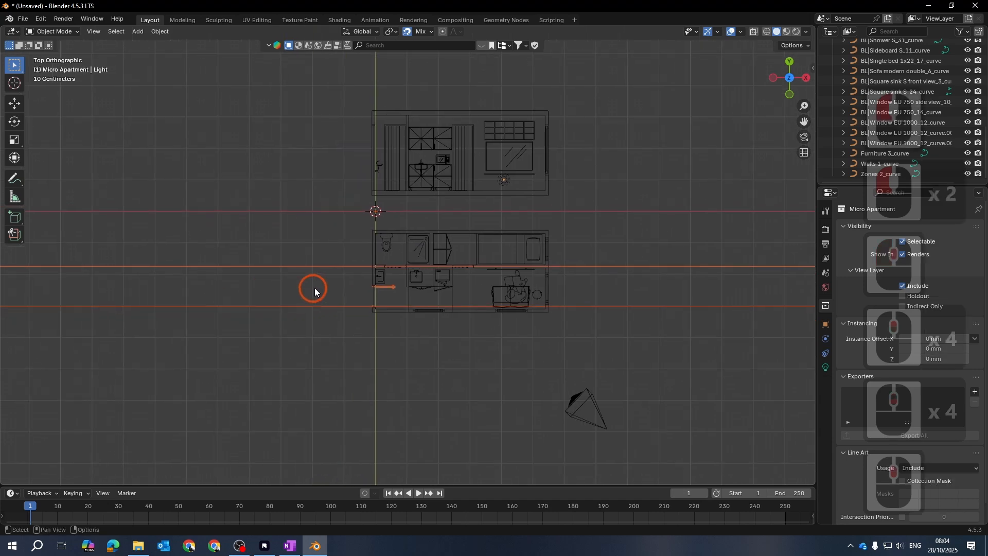
{"action": "left_click", "coordinate": [422, 202]}
{"action": "scroll", "coordinate": [400, 268], "scroll_direction": "up", "scroll_amount": 3}
{"action": "middle_click_drag", "start_coordinate": [325, 410], "coordinate": [376, 373]}
{"action": "left_click_drag", "start_coordinate": [271, 402], "coordinate": [173, 98]}
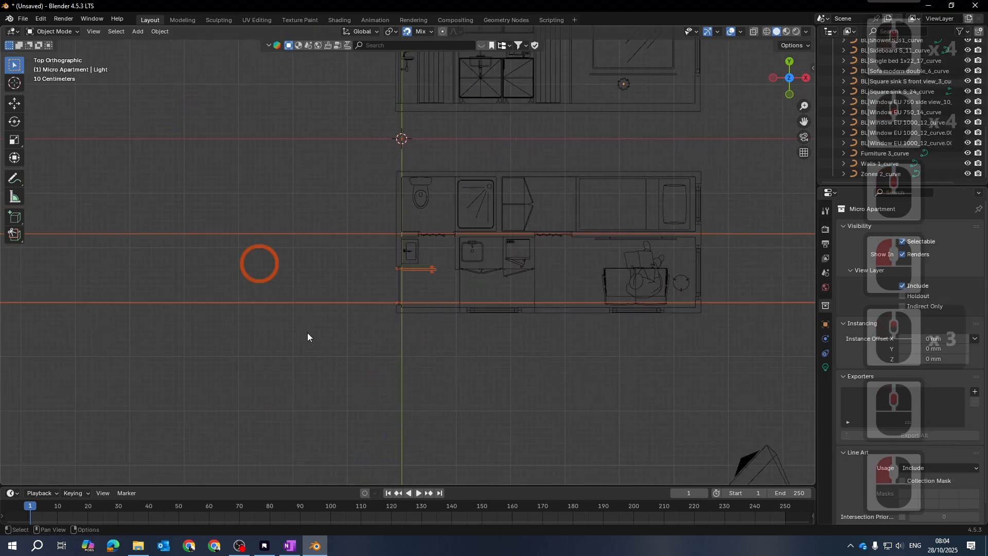
Make the entrance door curve, BL|Door EU 60_28_curve, active and enter Edit Mode on it
{"action": "key", "text": "Tab"}
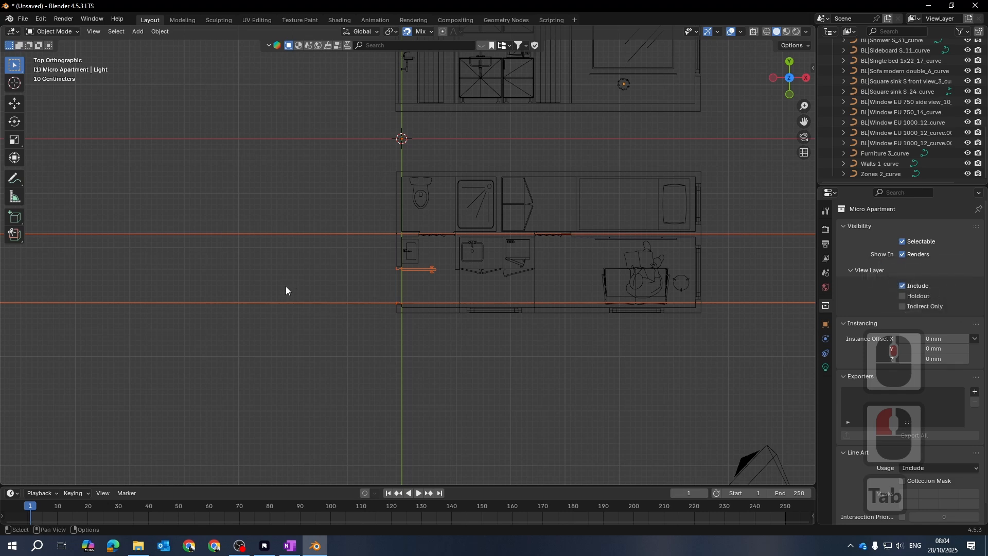
{"action": "left_click", "coordinate": [208, 167]}
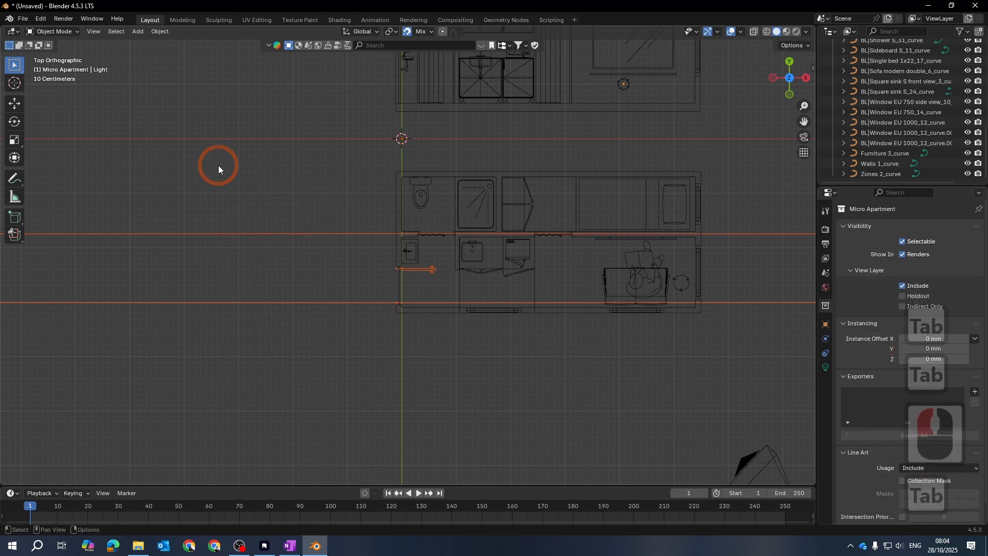
{"action": "left_click", "coordinate": [431, 271]}
{"action": "key", "text": "Tab"}
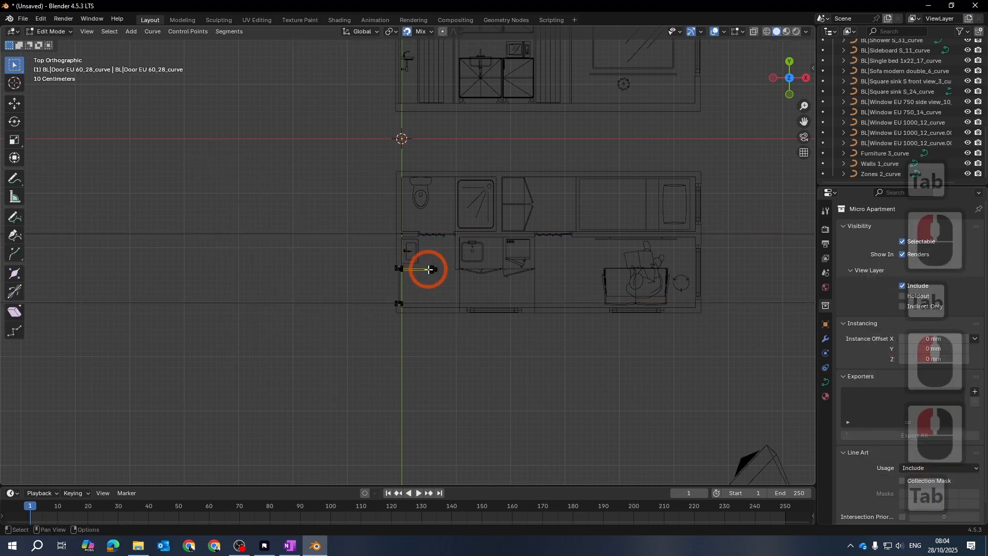
Delete the door curve's stray vertices at the far right end of the long horizontal lines
{"action": "left_click_drag", "start_coordinate": [331, 360], "coordinate": [179, 95]}
{"action": "scroll", "coordinate": [569, 285], "scroll_direction": "down", "scroll_amount": 6}
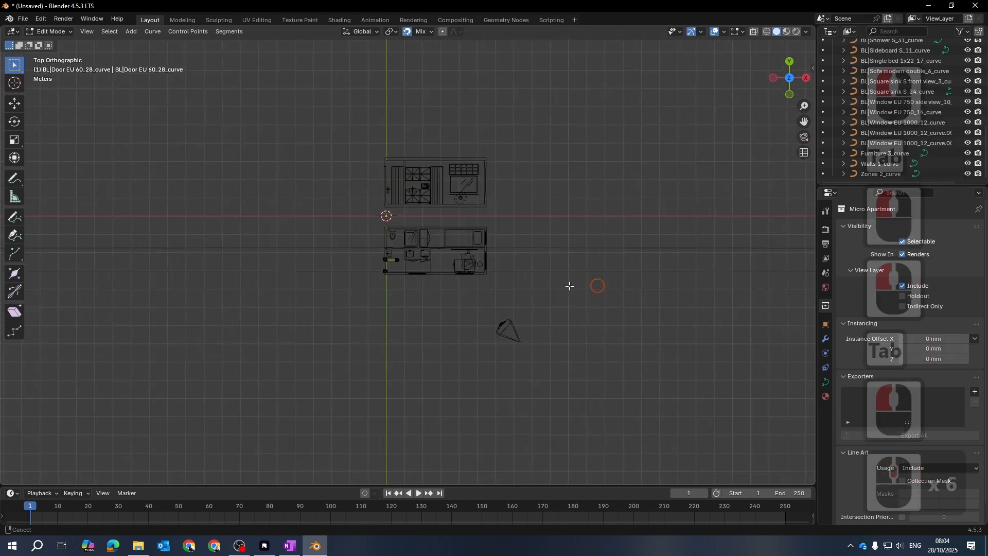
{"action": "scroll", "coordinate": [470, 283], "scroll_direction": "down", "scroll_amount": 6}
{"action": "middle_click_drag", "start_coordinate": [646, 322], "coordinate": [640, 317]}
{"action": "scroll", "coordinate": [566, 301], "scroll_direction": "down", "scroll_amount": 10}
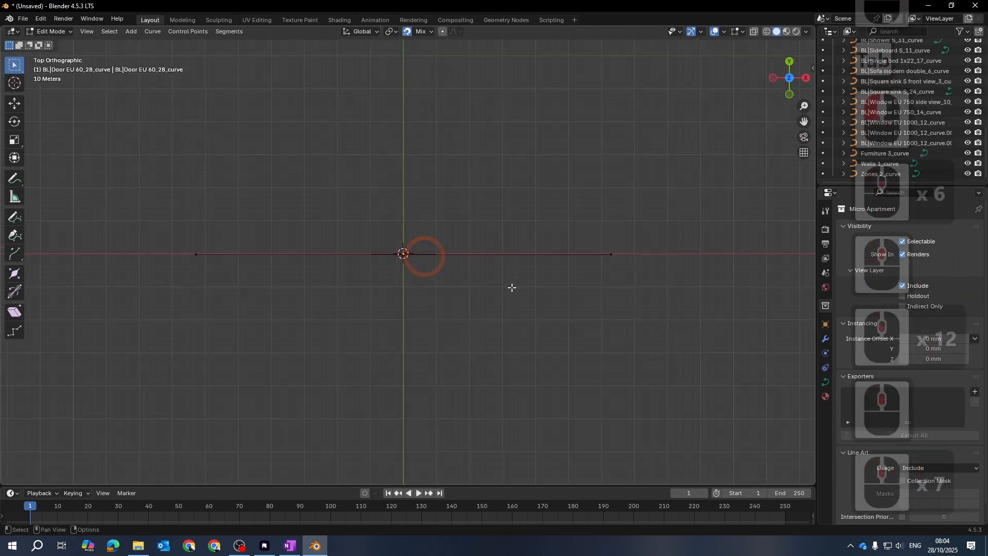
{"action": "scroll", "coordinate": [618, 289], "scroll_direction": "up", "scroll_amount": 5}
{"action": "middle_click_drag", "start_coordinate": [716, 288], "coordinate": [309, 245]}
{"action": "left_click_drag", "start_coordinate": [532, 276], "coordinate": [375, 107]}
{"action": "key", "text": "Delete"}
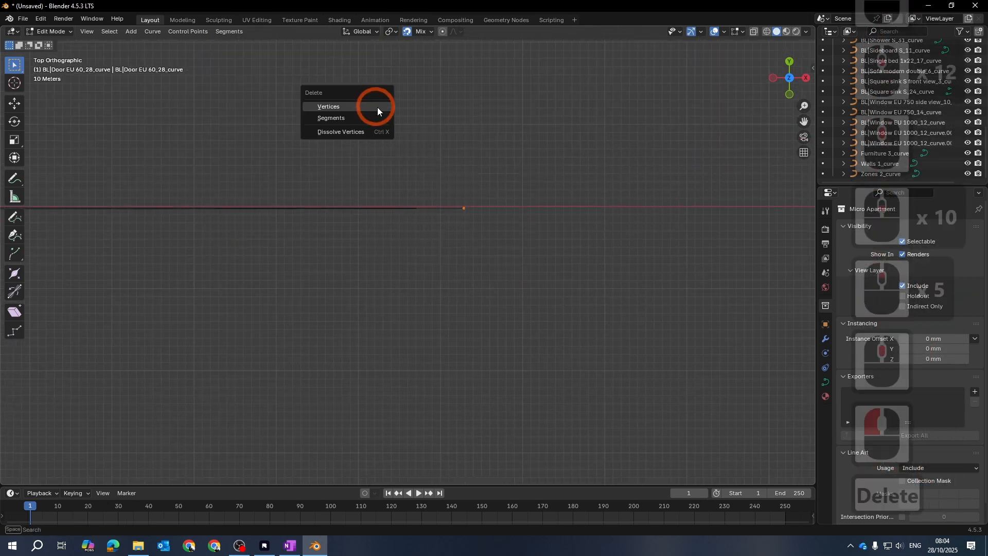
{"action": "left_click", "coordinate": [331, 106]}
Delete the door curve's stray vertices at the far left end of the long horizontal lines
{"action": "scroll", "coordinate": [612, 242], "scroll_direction": "down", "scroll_amount": 4}
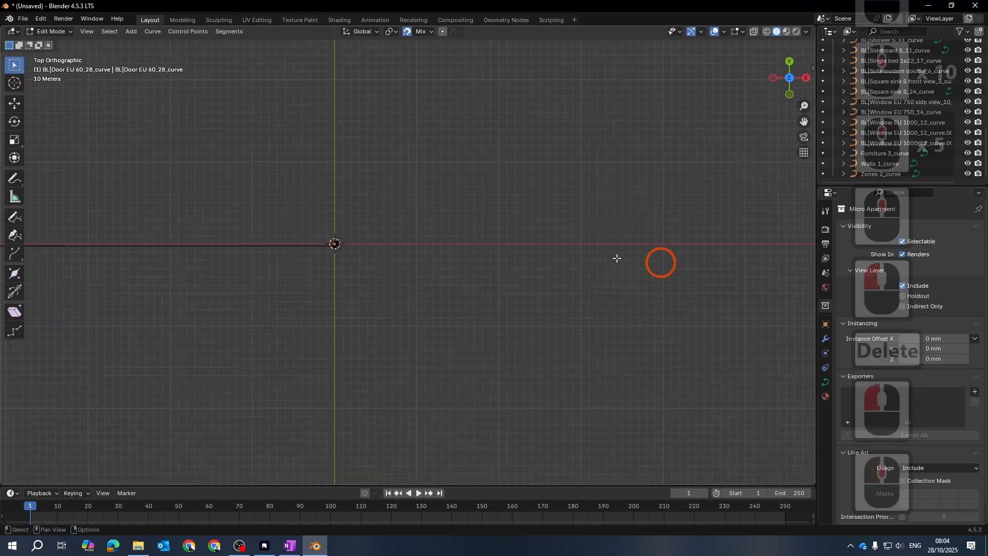
{"action": "left_click_drag", "start_coordinate": [175, 311], "coordinate": [106, 203]}
{"action": "key", "text": "Delete"}
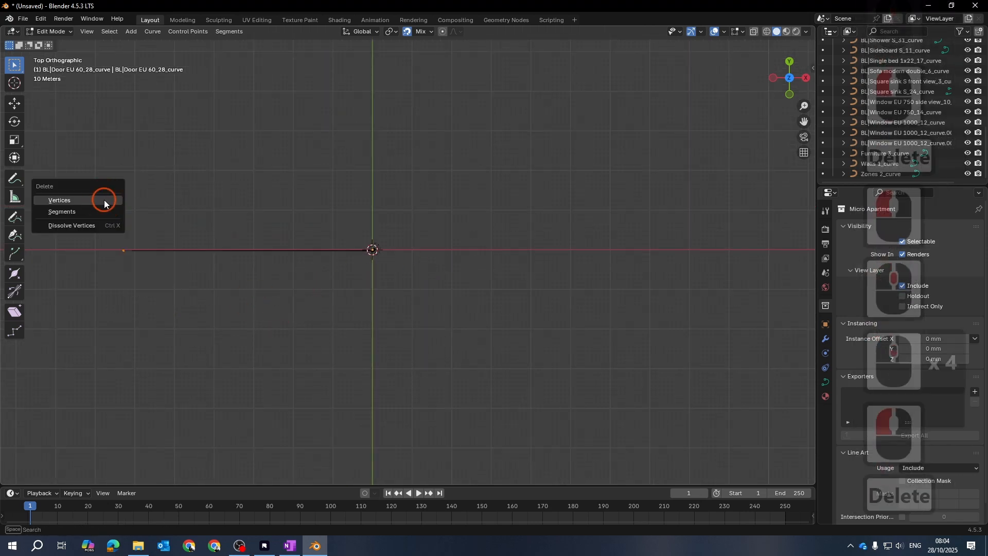
{"action": "left_click", "coordinate": [105, 201]}
Leave Edit Mode on the cleaned entrance door curve and return to Object Mode
{"action": "scroll", "coordinate": [381, 251], "scroll_direction": "up", "scroll_amount": 6}
{"action": "scroll", "coordinate": [239, 225], "scroll_direction": "up", "scroll_amount": 6}
{"action": "middle_click_drag", "start_coordinate": [97, 247], "coordinate": [339, 282]}
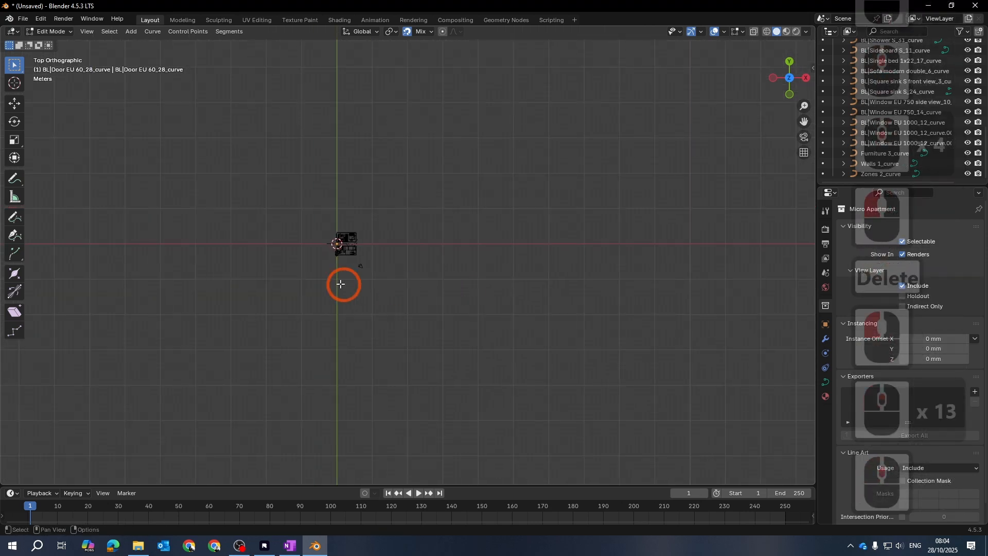
{"action": "scroll", "coordinate": [338, 281], "scroll_direction": "up", "scroll_amount": 6}
{"action": "middle_click_drag", "start_coordinate": [297, 253], "coordinate": [556, 278]}
{"action": "scroll", "coordinate": [483, 273], "scroll_direction": "up", "scroll_amount": 11}
{"action": "middle_click_drag", "start_coordinate": [721, 344], "coordinate": [432, 290]}
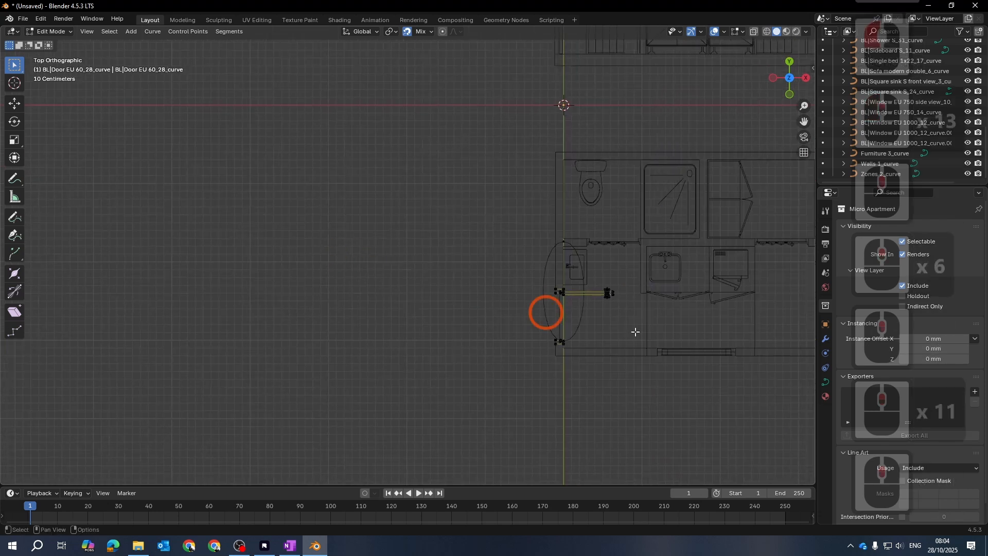
{"action": "scroll", "coordinate": [635, 333], "scroll_direction": "up", "scroll_amount": 4}
{"action": "middle_click_drag", "start_coordinate": [599, 327], "coordinate": [419, 227]}
{"action": "scroll", "coordinate": [425, 197], "scroll_direction": "up", "scroll_amount": 3}
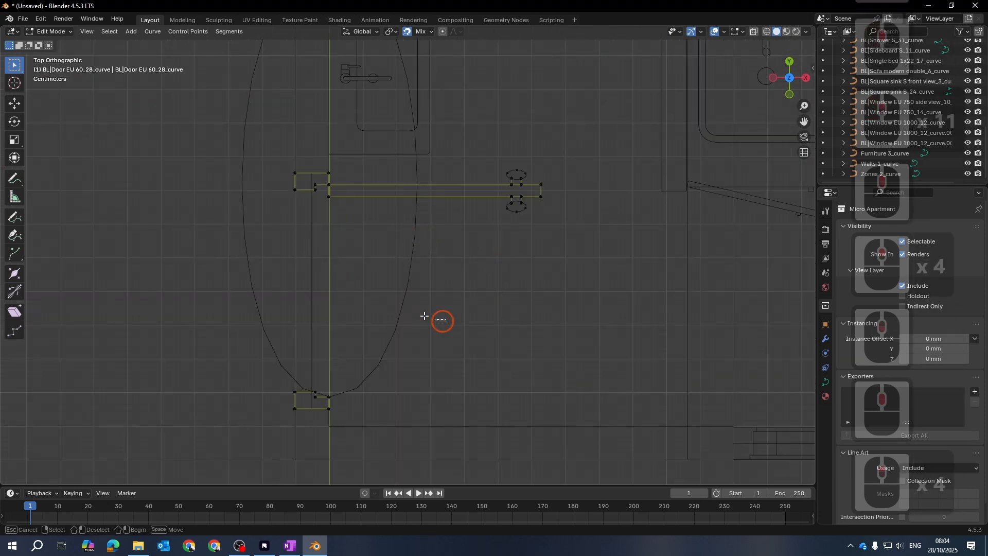
{"action": "left_click_drag", "start_coordinate": [425, 316], "coordinate": [411, 252]}
{"action": "key", "text": "Tab"}
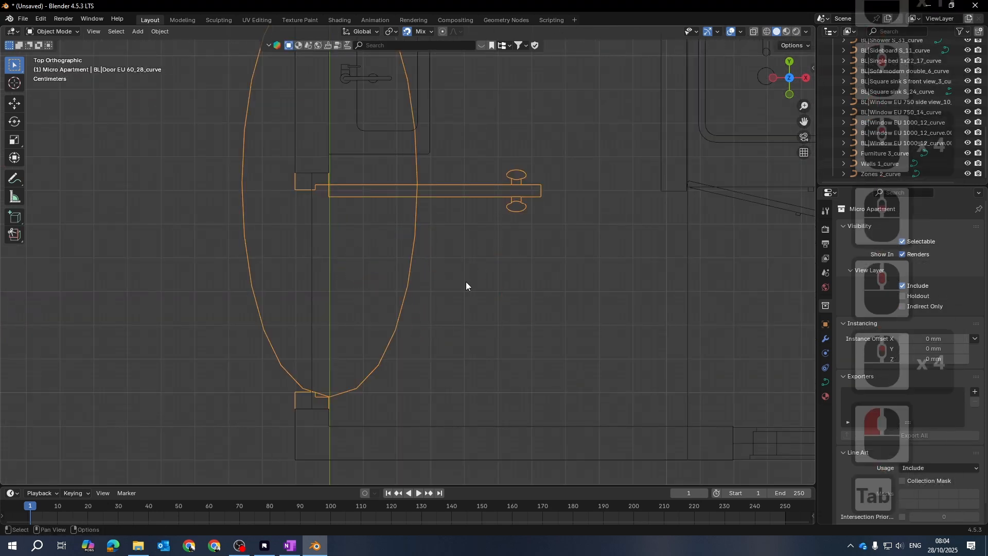
Deselect the door curve and check the whole plan and section for remaining stray lines
{"action": "left_click", "coordinate": [442, 291]}
{"action": "left_click", "coordinate": [387, 204]}
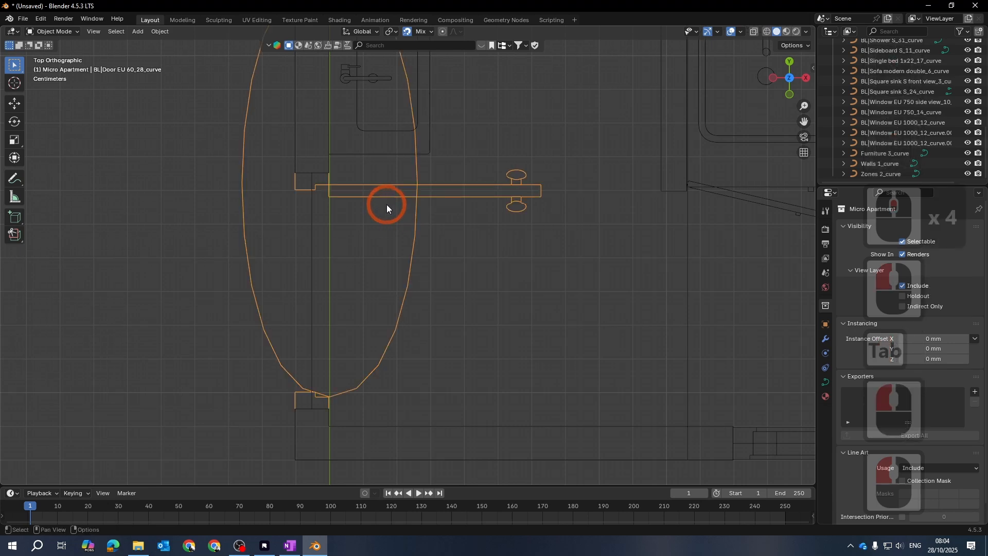
{"action": "scroll", "coordinate": [403, 283], "scroll_direction": "down", "scroll_amount": 3}
{"action": "scroll", "coordinate": [403, 287], "scroll_direction": "up", "scroll_amount": 1}
{"action": "key", "text": "Escape"}
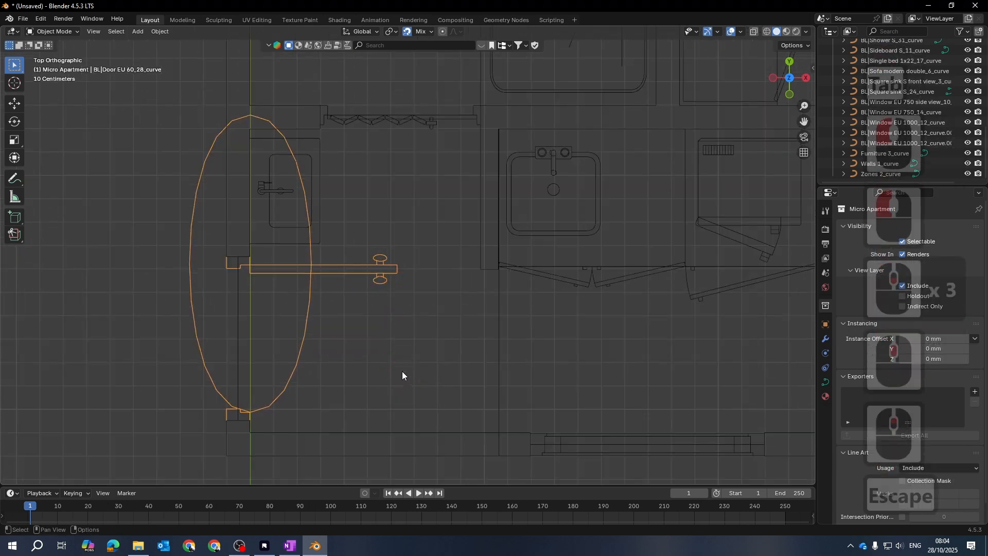
{"action": "left_click", "coordinate": [360, 309]}
{"action": "scroll", "coordinate": [355, 319], "scroll_direction": "down", "scroll_amount": 4}
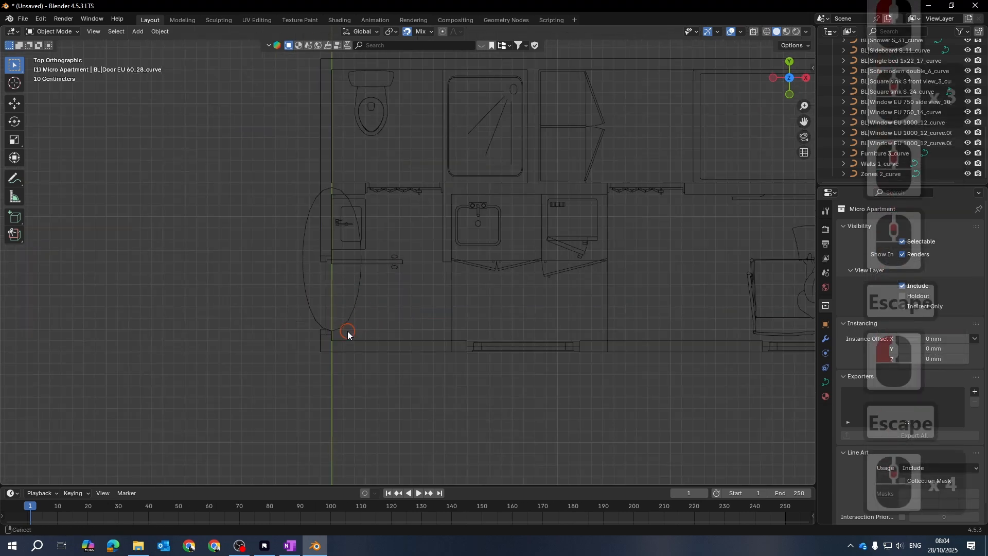
{"action": "middle_click_drag", "start_coordinate": [348, 331], "coordinate": [229, 356], "text": "shift"}
{"action": "scroll", "coordinate": [294, 352], "scroll_direction": "down", "scroll_amount": 3}
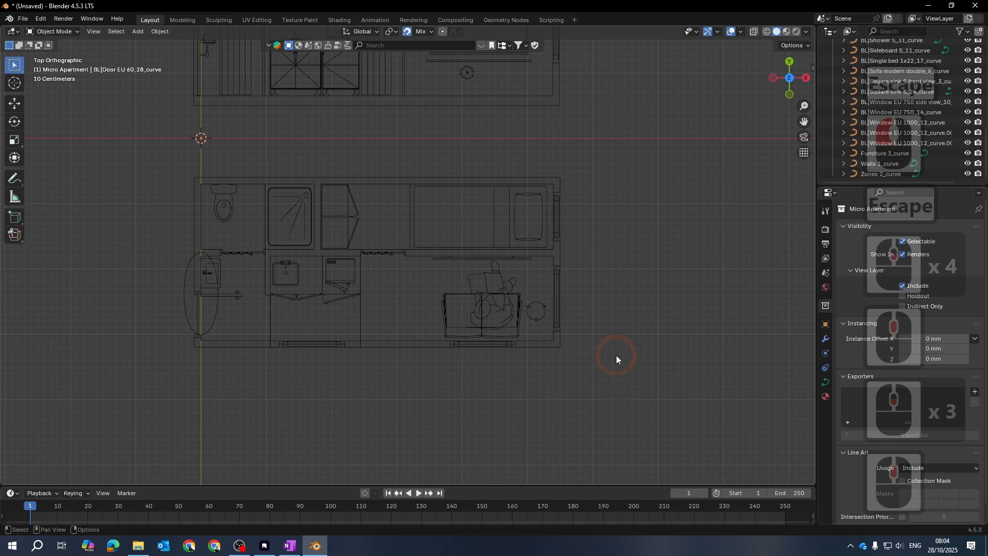
{"action": "key", "text": "Escape"}
{"action": "scroll", "coordinate": [592, 348], "scroll_direction": "down", "scroll_amount": 4}
{"action": "middle_click_drag", "start_coordinate": [567, 333], "coordinate": [538, 332], "text": "shift"}
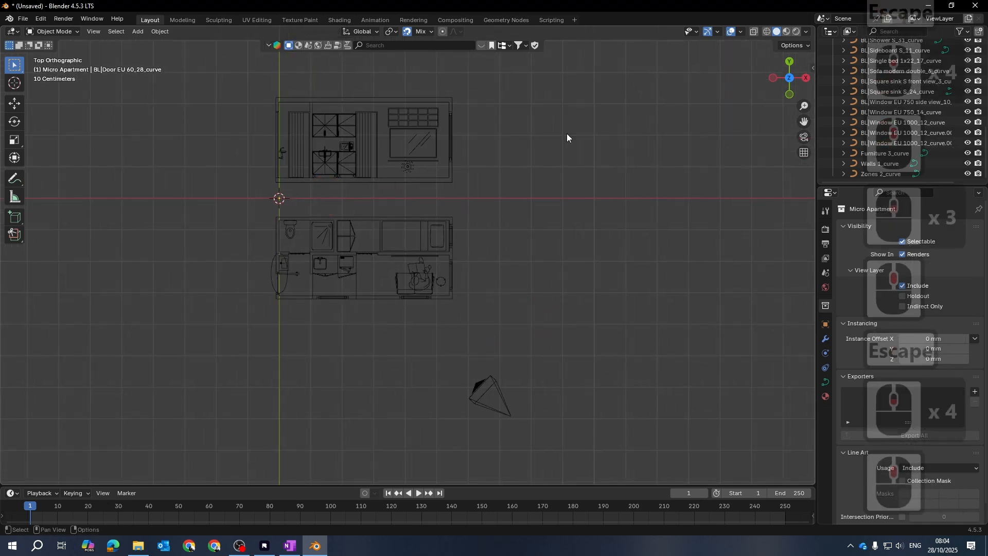
Collapse the Micro Apartment collection in the Outliner and clear the viewport selection
{"action": "scroll", "coordinate": [918, 94], "scroll_direction": "up", "scroll_amount": 14}
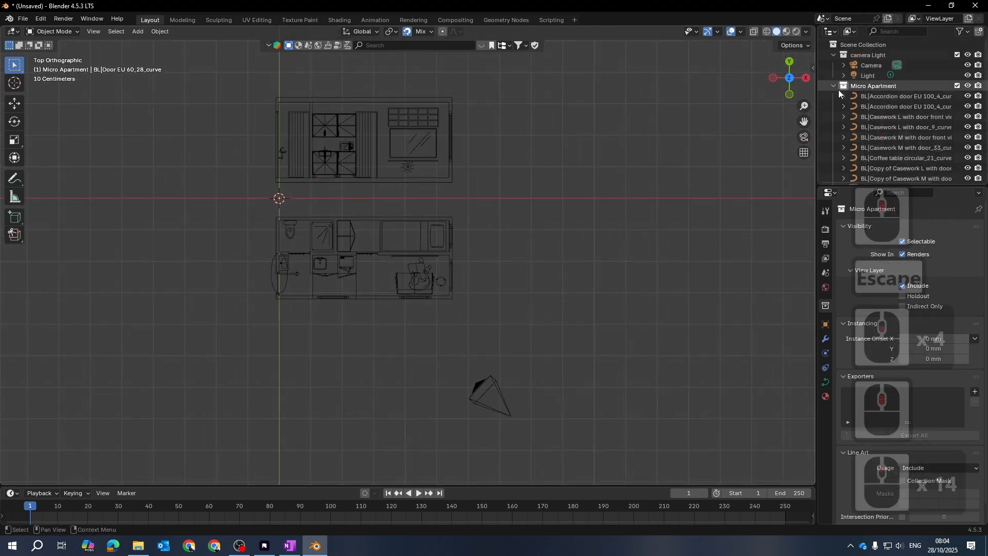
{"action": "left_click", "coordinate": [834, 86]}
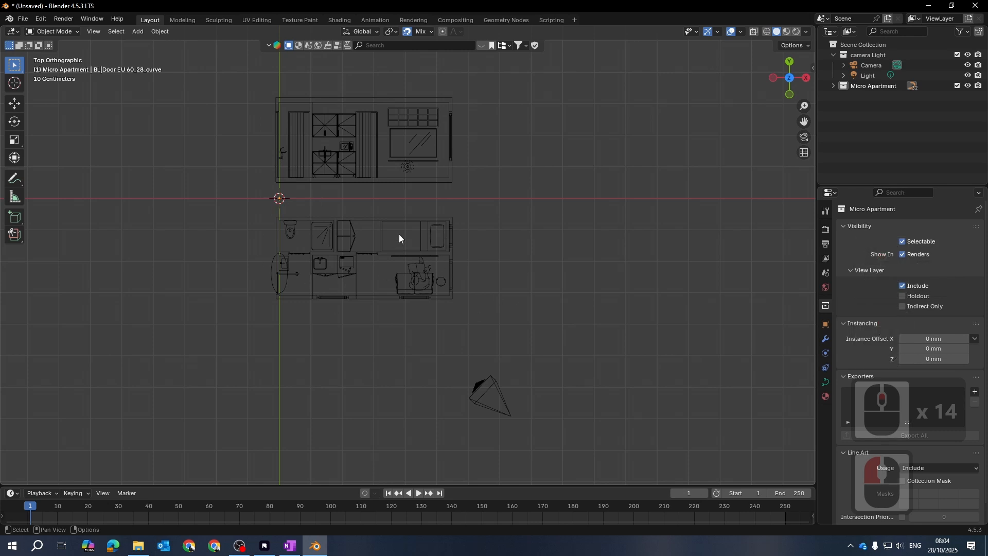
{"action": "left_click_drag", "start_coordinate": [220, 76], "coordinate": [518, 299]}
{"action": "left_click", "coordinate": [561, 310]}
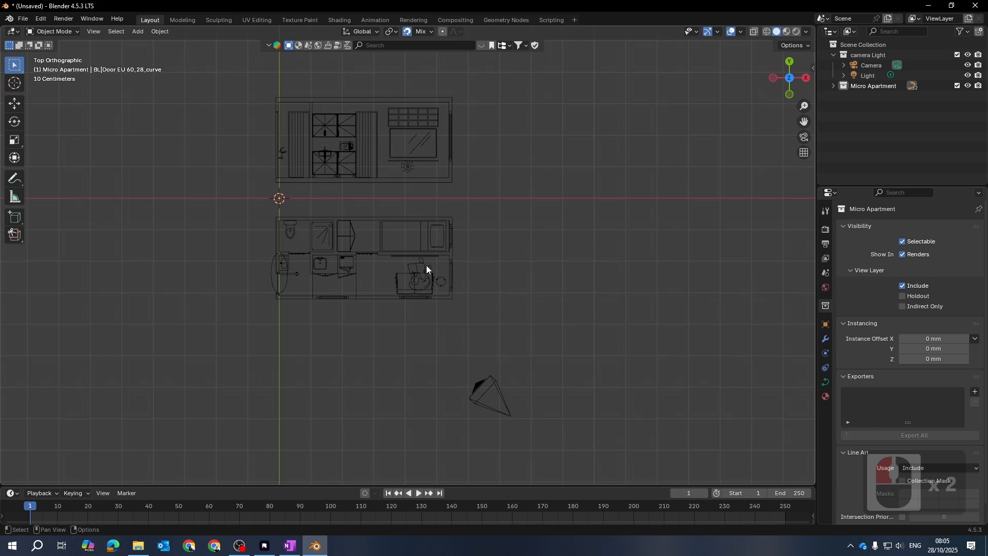
{"action": "left_click", "coordinate": [525, 213]}
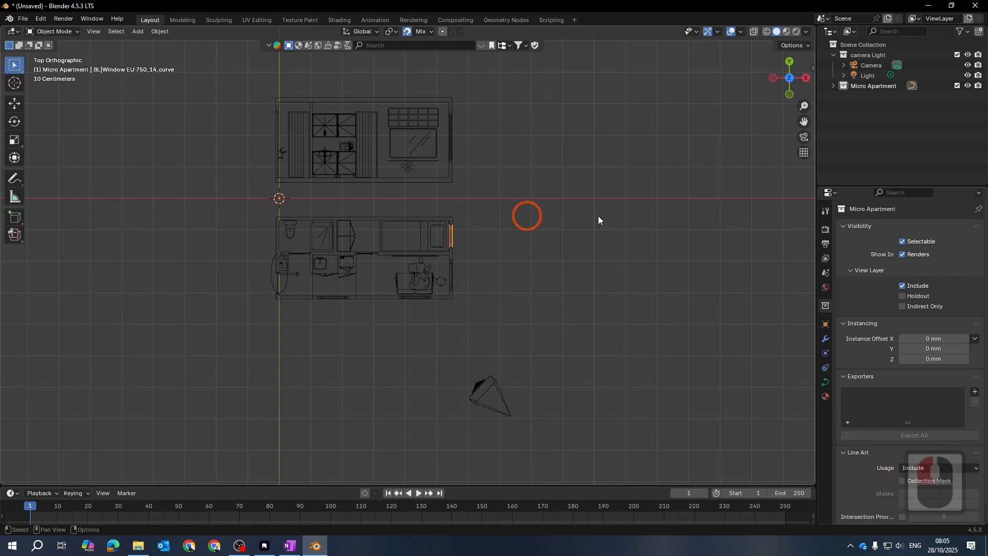
{"action": "left_click", "coordinate": [694, 218]}
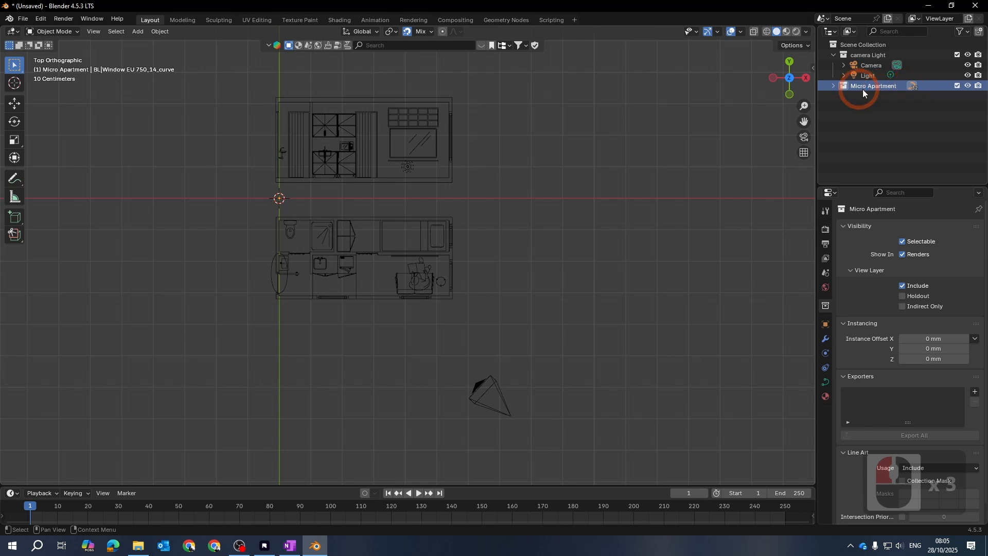
Hide the Micro Apartment collection in the viewport and in renders, and make it visible again in both
{"action": "left_click", "coordinate": [979, 87]}
{"action": "left_click", "coordinate": [968, 86]}
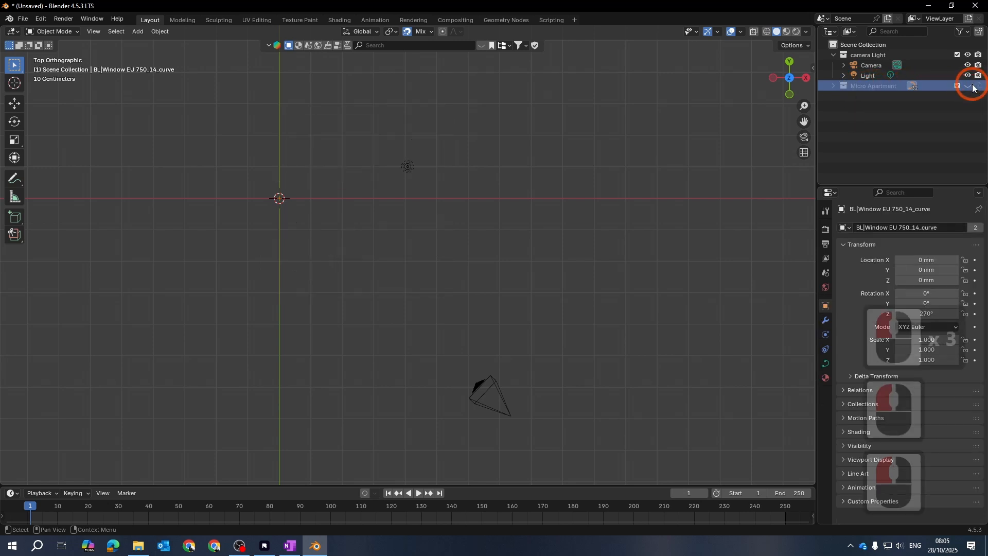
{"action": "left_click", "coordinate": [969, 86]}
{"action": "left_click", "coordinate": [978, 87]}
{"action": "left_click", "coordinate": [577, 222]}
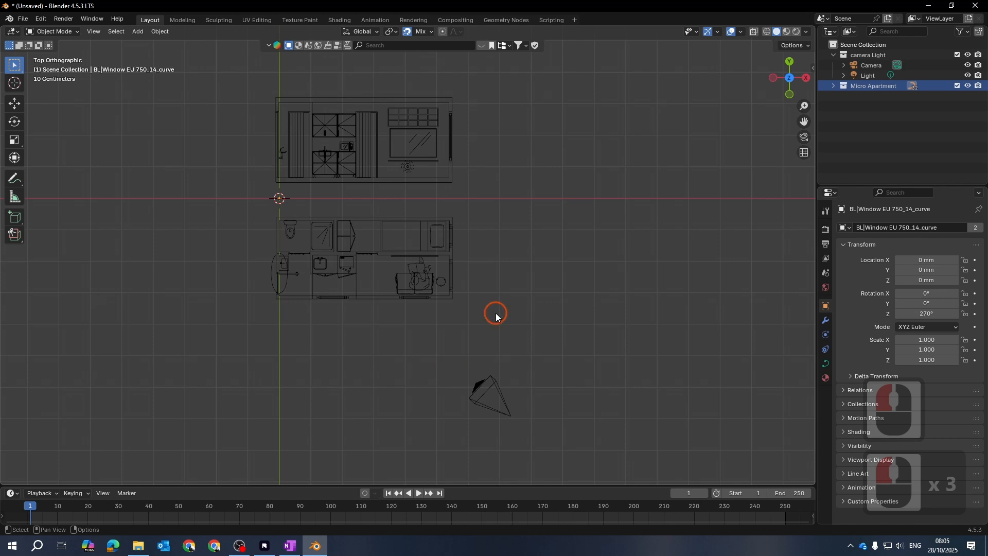
Expand the Micro Apartment collection and examine individual curves in it, such as the casework and accordion door
{"action": "scroll", "coordinate": [337, 227], "scroll_direction": "down", "scroll_amount": 3}
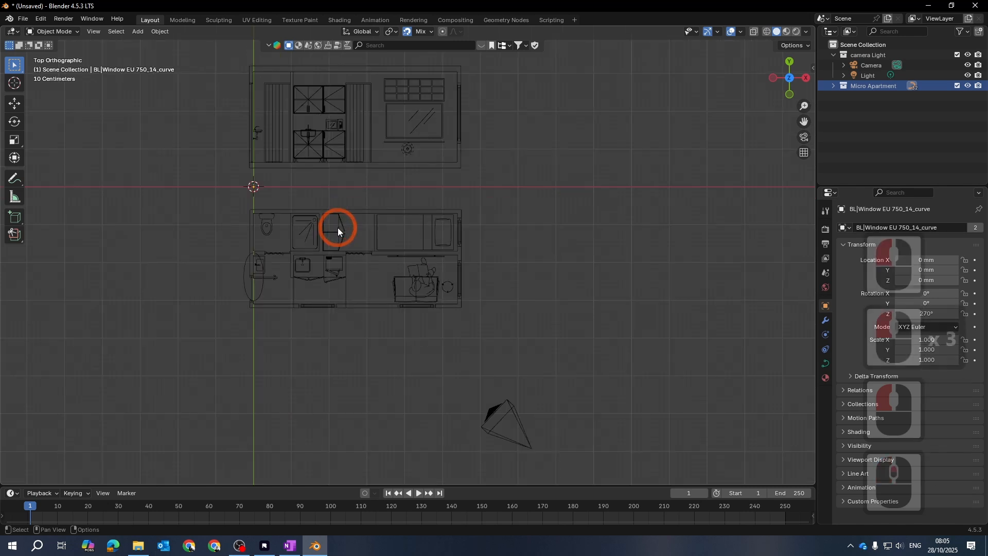
{"action": "left_click", "coordinate": [833, 86]}
{"action": "left_click", "coordinate": [864, 107]}
{"action": "left_click", "coordinate": [875, 127]}
{"action": "left_click", "coordinate": [871, 150]}
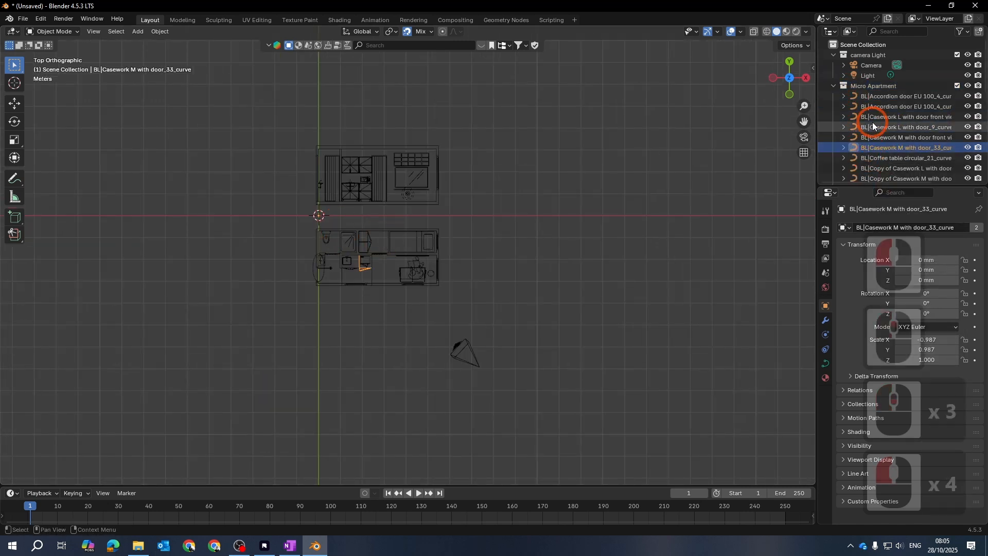
{"action": "left_click", "coordinate": [875, 98]}
Select all objects contained in the Micro Apartment collection
{"action": "left_click", "coordinate": [877, 86]}
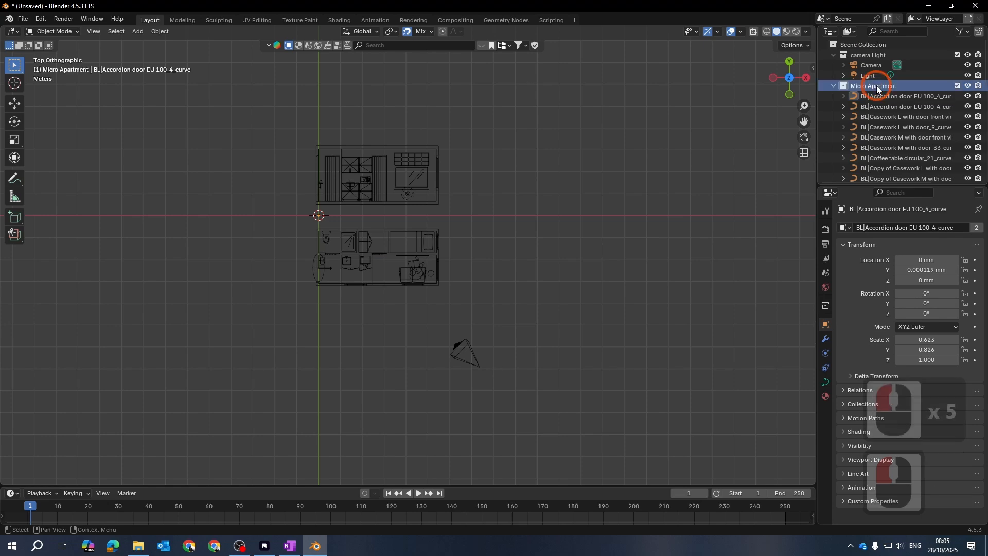
{"action": "right_click", "coordinate": [877, 87]}
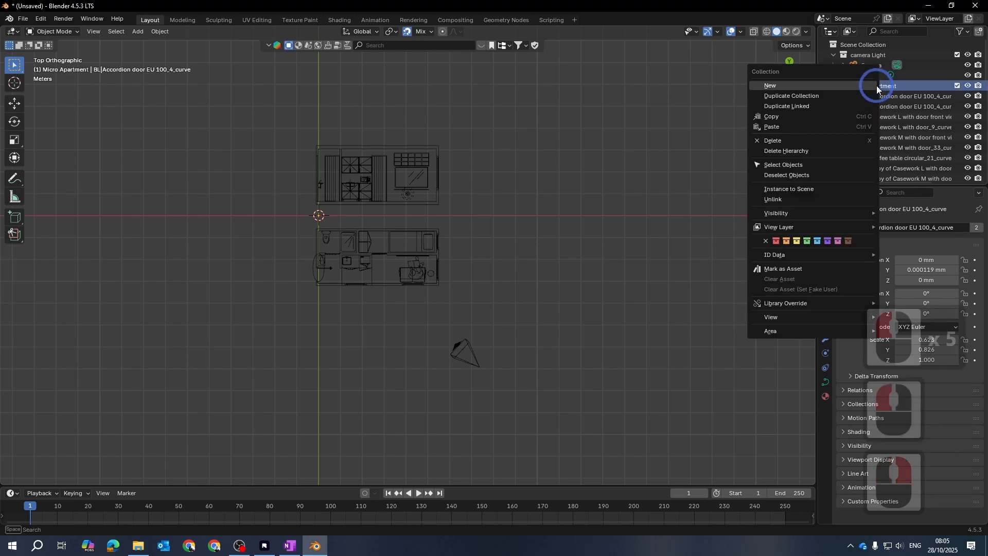
{"action": "left_click", "coordinate": [791, 162]}
{"action": "scroll", "coordinate": [278, 257], "scroll_direction": "up", "scroll_amount": 4}
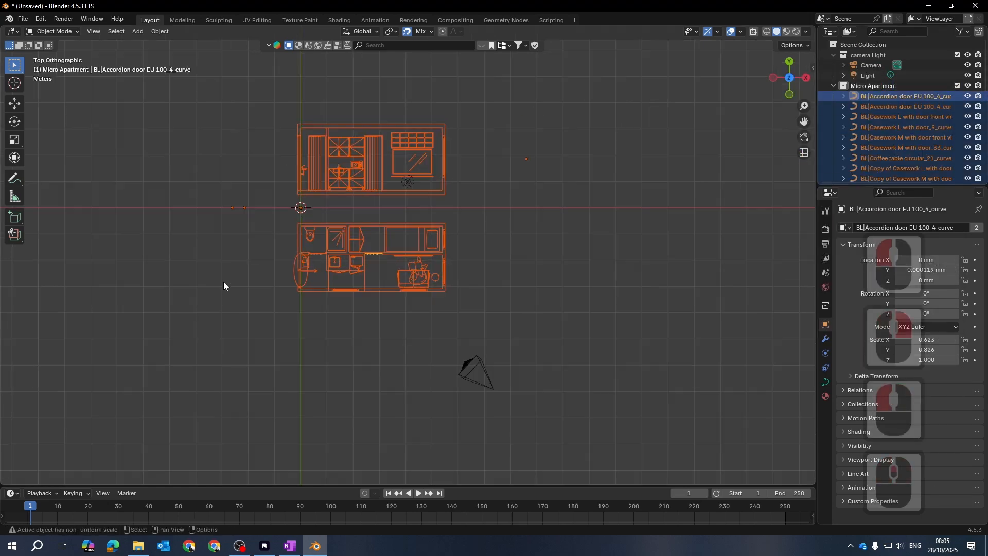
{"action": "middle_click_drag", "start_coordinate": [278, 258], "coordinate": [487, 215]}
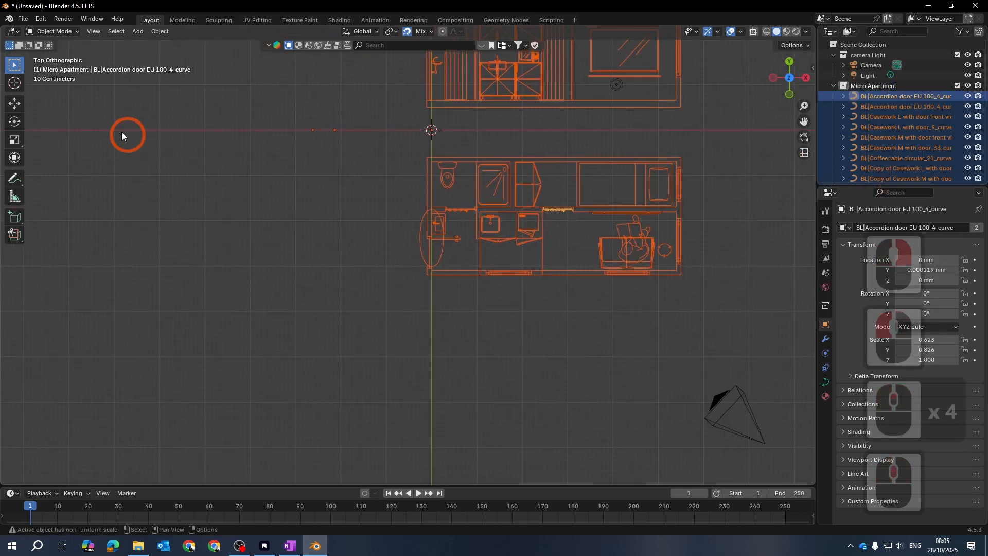
Try to move the selected drawings onto the world origin, using the plan's lower-left outer wall corner as the snap base
{"action": "left_click", "coordinate": [14, 103]}
{"action": "scroll", "coordinate": [453, 264], "scroll_direction": "up", "scroll_amount": 3}
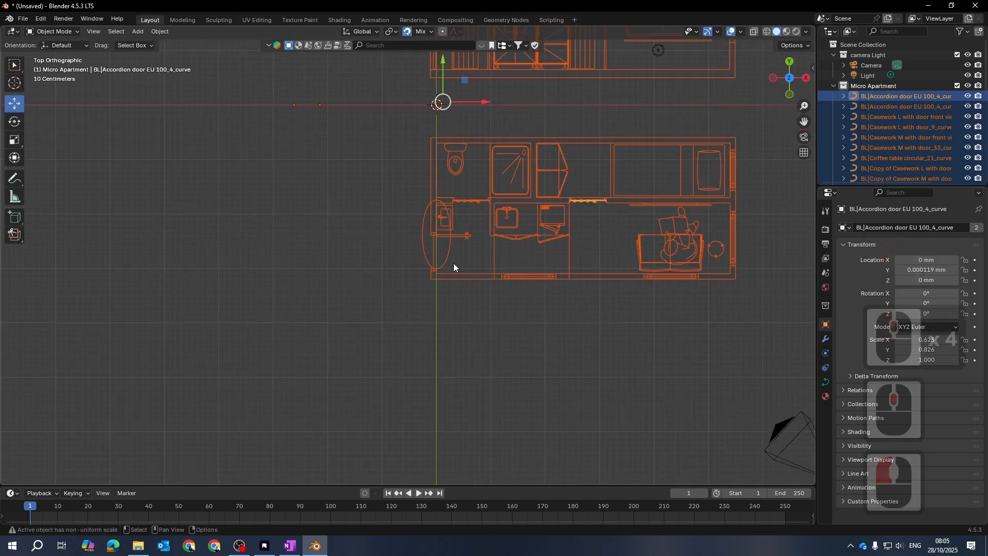
{"action": "left_click", "coordinate": [483, 326]}
{"action": "middle_click_drag", "start_coordinate": [456, 276], "coordinate": [404, 304]}
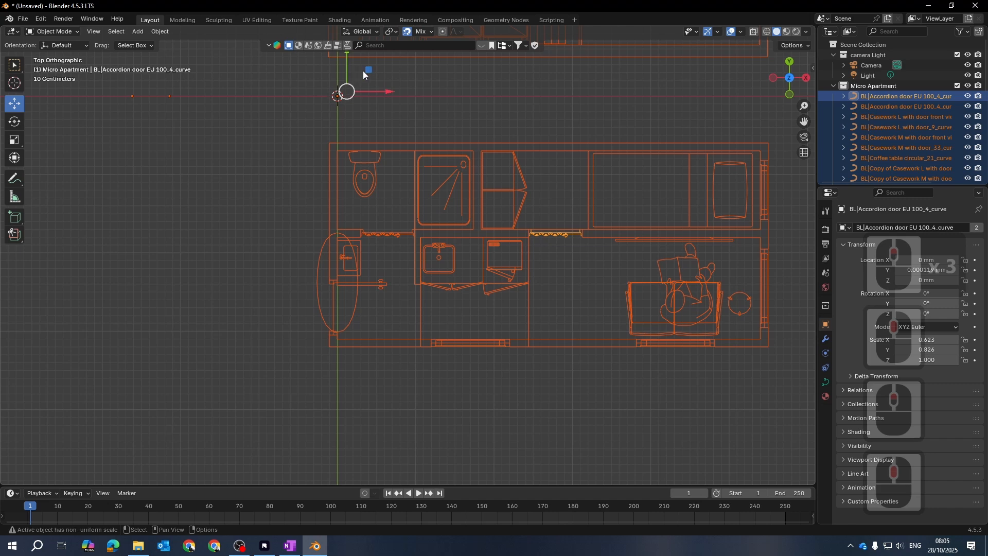
{"action": "left_click_drag", "start_coordinate": [369, 73], "coordinate": [424, 62]}
{"action": "key", "text": "b"}
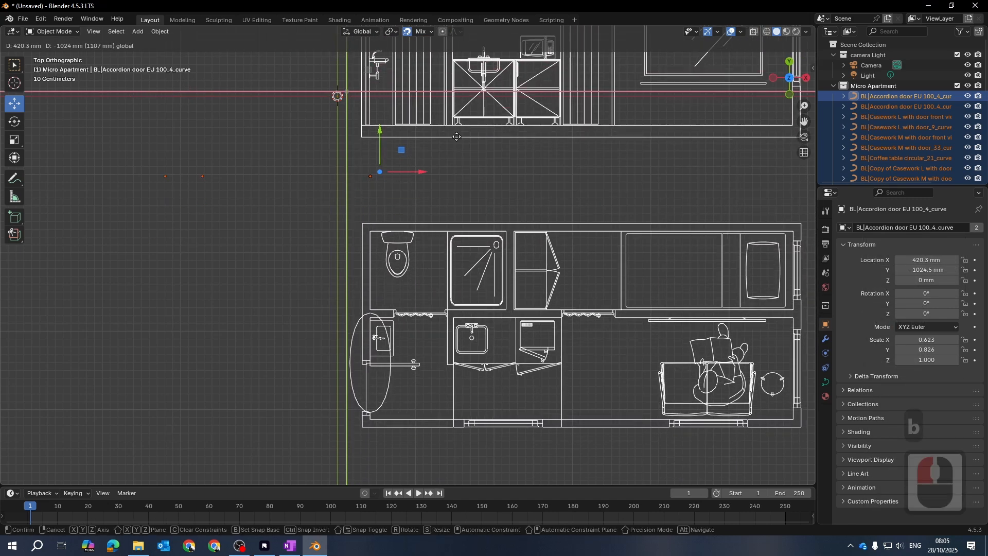
{"action": "key", "text": "b"}
{"action": "left_click_drag", "start_coordinate": [326, 352], "coordinate": [336, 97]}
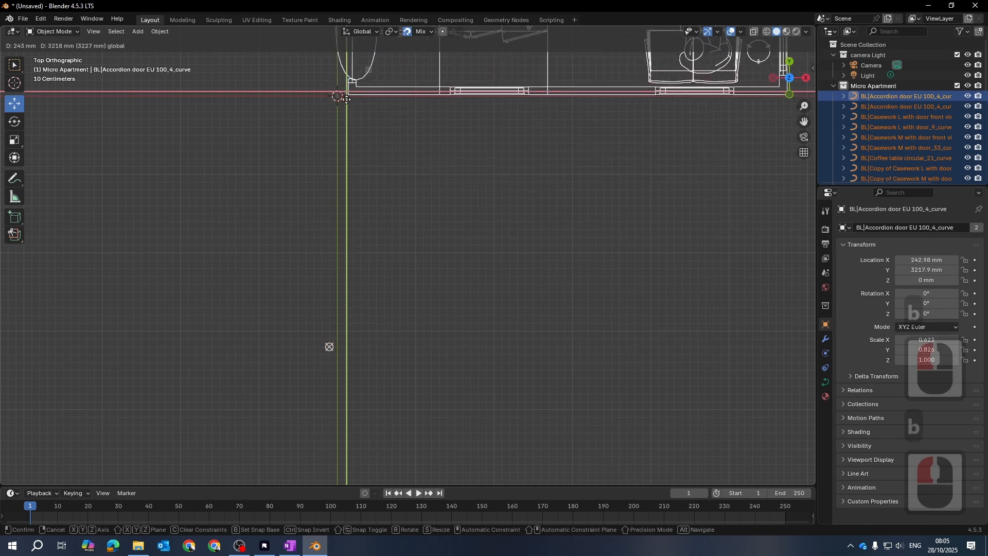
{"action": "left_click", "coordinate": [348, 96]}
{"action": "middle_click_drag", "start_coordinate": [418, 171], "coordinate": [478, 373], "text": "shift"}
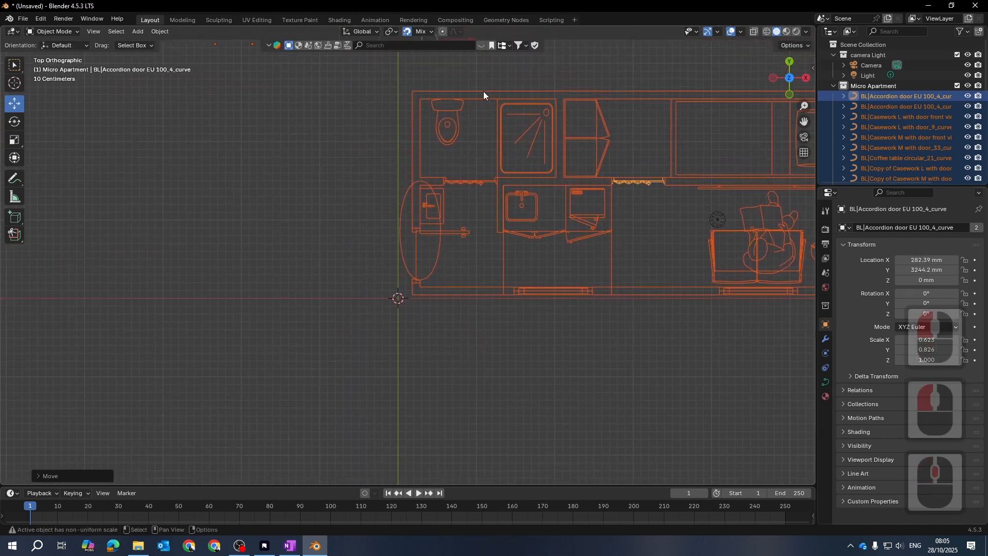
Change the snap targets to Grid and Vertex, leaving Edge switched off
{"action": "left_click", "coordinate": [431, 32]}
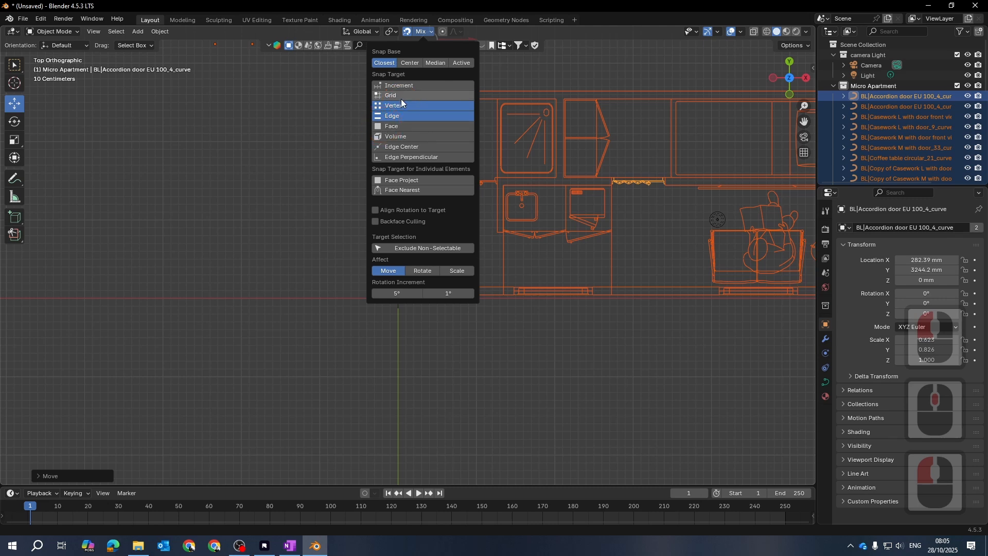
{"action": "left_click", "coordinate": [405, 116], "text": "ctrl"}
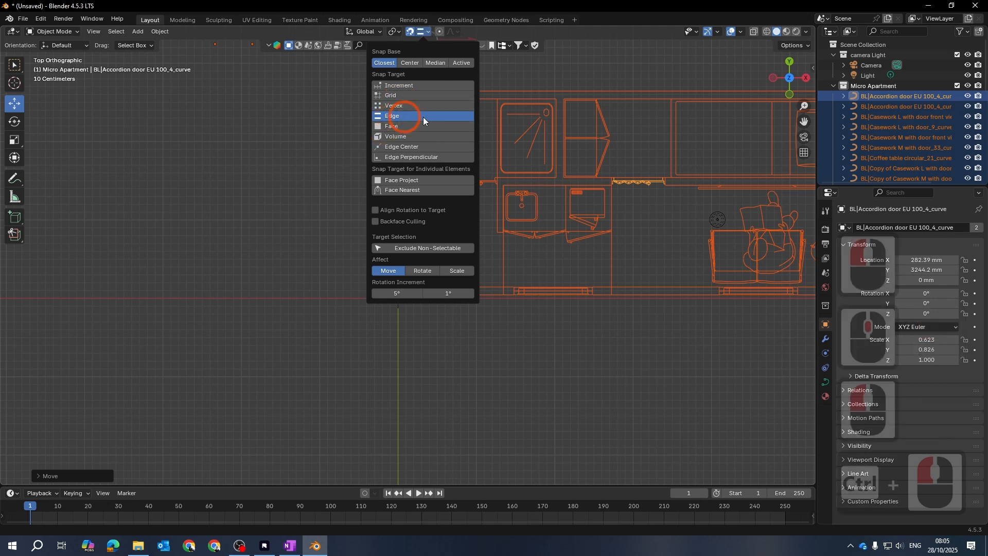
{"action": "left_click", "coordinate": [390, 94], "text": "ctrl"}
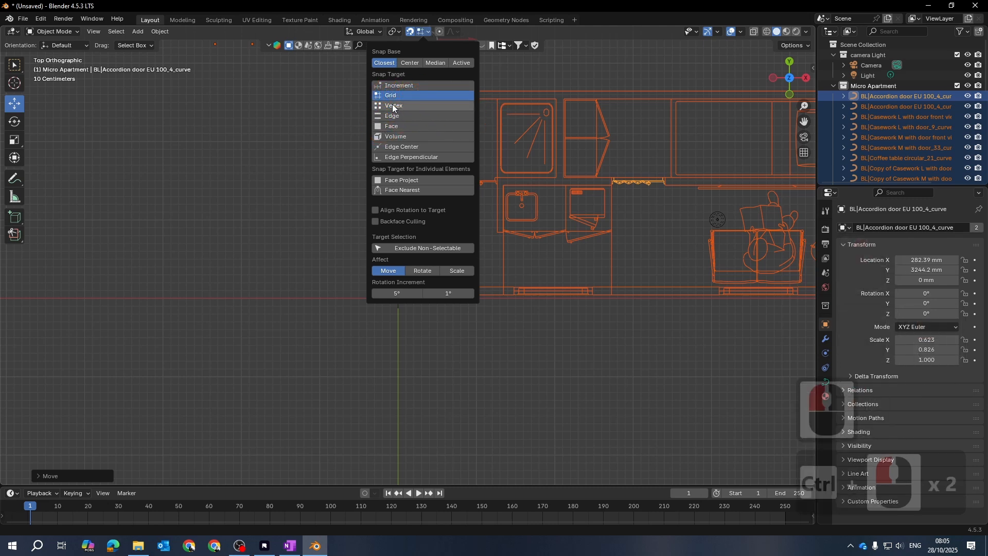
{"action": "left_click", "coordinate": [393, 105], "text": "ctrl"}
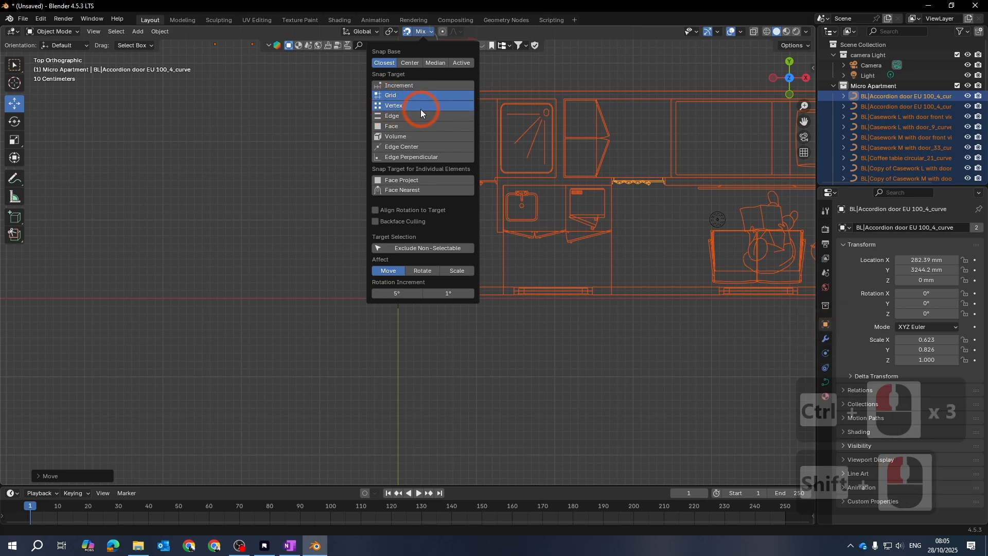
{"action": "scroll", "coordinate": [462, 320], "scroll_direction": "up", "scroll_amount": 3}
{"action": "middle_click_drag", "start_coordinate": [471, 314], "coordinate": [393, 249]}
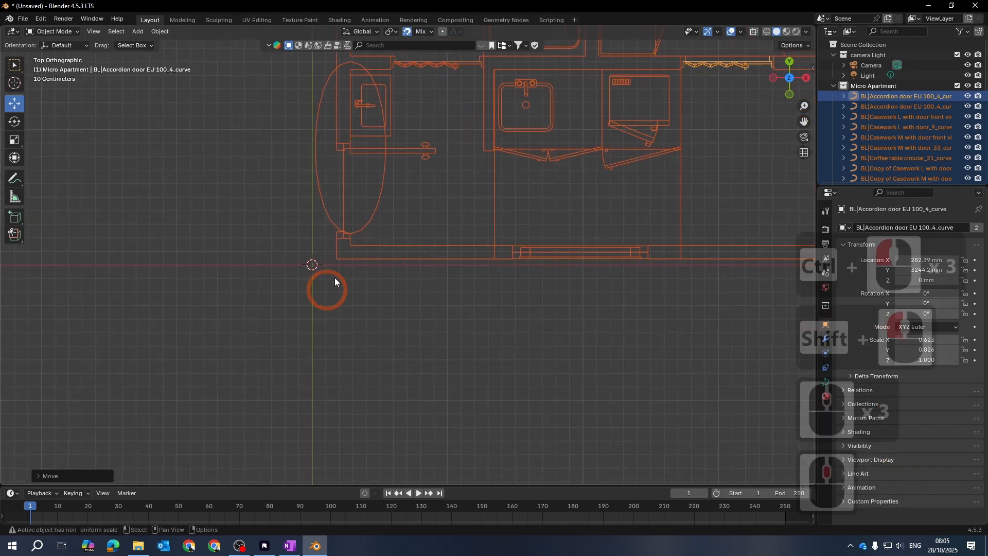
{"action": "scroll", "coordinate": [369, 341], "scroll_direction": "down", "scroll_amount": 10}
{"action": "scroll", "coordinate": [384, 206], "scroll_direction": "up", "scroll_amount": 5}
{"action": "middle_click_drag", "start_coordinate": [410, 181], "coordinate": [425, 220], "text": "shift"}
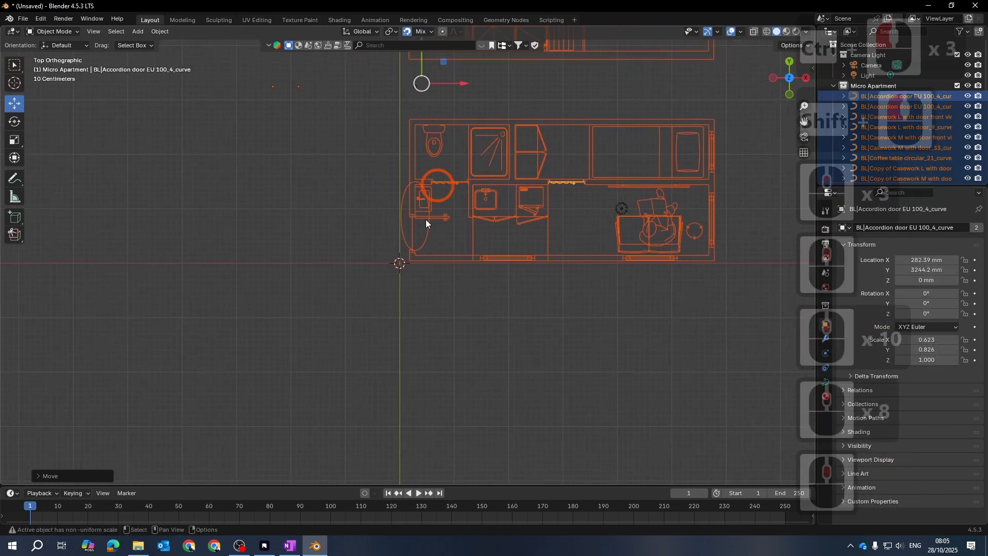
{"action": "scroll", "coordinate": [458, 238], "scroll_direction": "up", "scroll_amount": 7}
{"action": "scroll", "coordinate": [458, 284], "scroll_direction": "down", "scroll_amount": 6}
{"action": "middle_click_drag", "start_coordinate": [445, 142], "coordinate": [417, 190]}
{"action": "scroll", "coordinate": [457, 388], "scroll_direction": "up", "scroll_amount": 4}
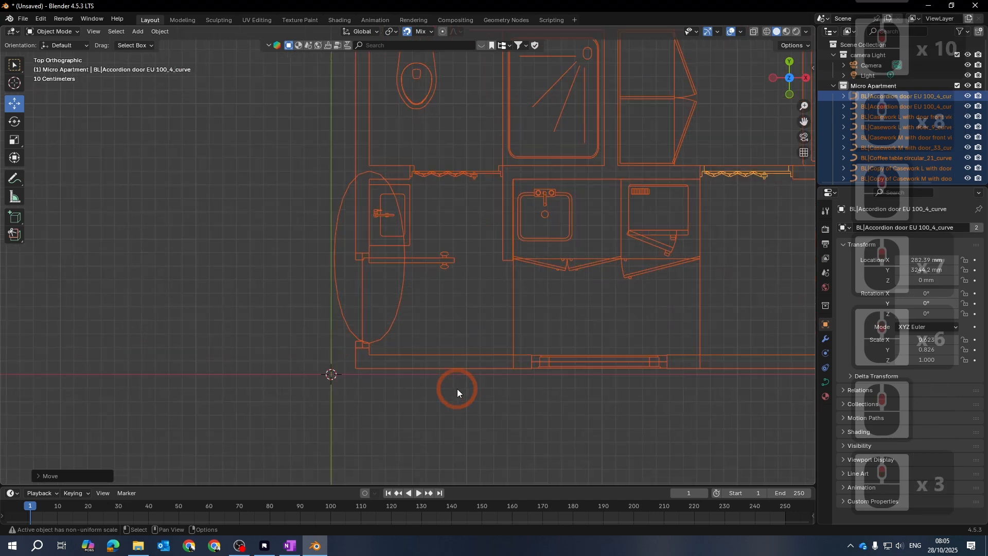
{"action": "scroll", "coordinate": [457, 388], "scroll_direction": "up", "scroll_amount": 4}
{"action": "middle_click_drag", "start_coordinate": [502, 378], "coordinate": [510, 230], "text": "shift"}
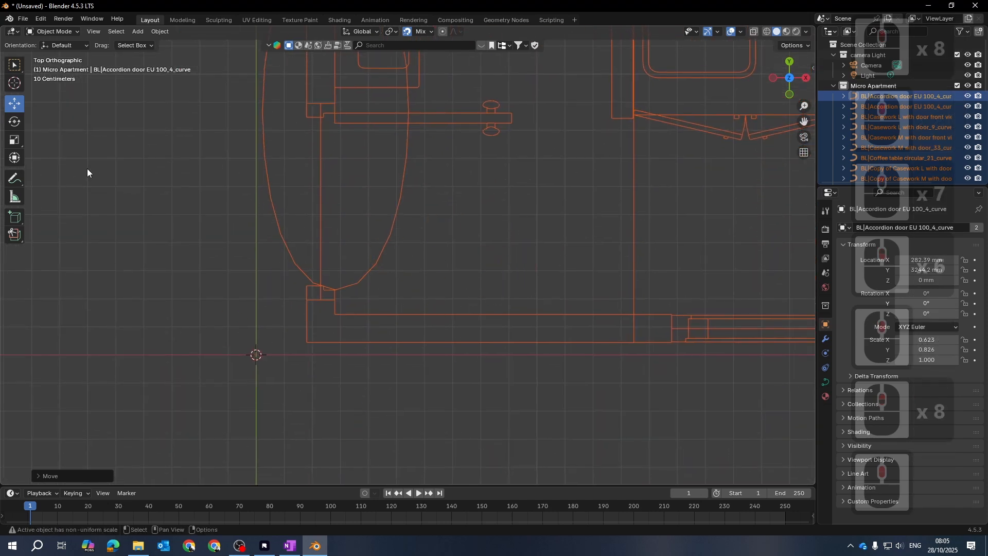
{"action": "key", "text": "g"}
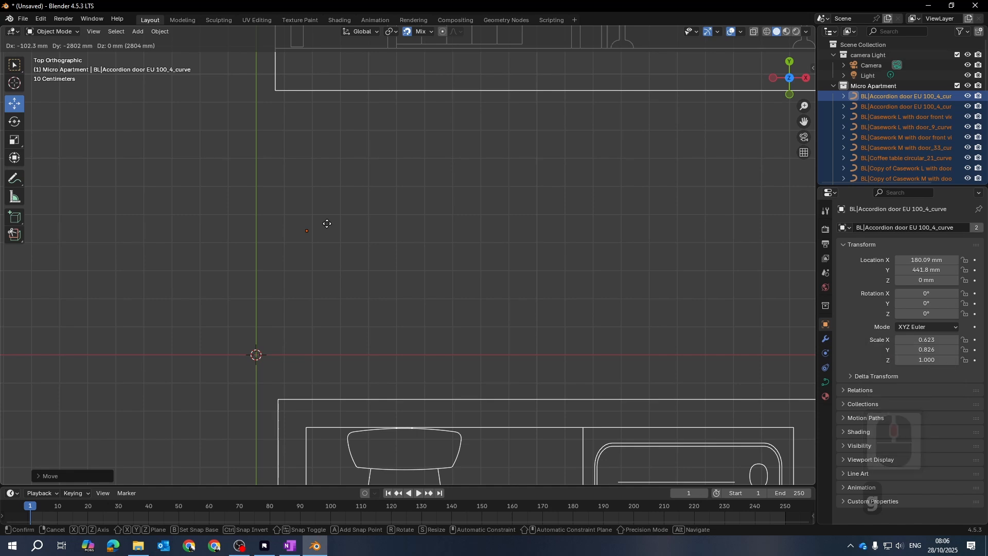
{"action": "key", "text": "shift"}
{"action": "key", "text": "x"}
{"action": "key", "text": "y"}
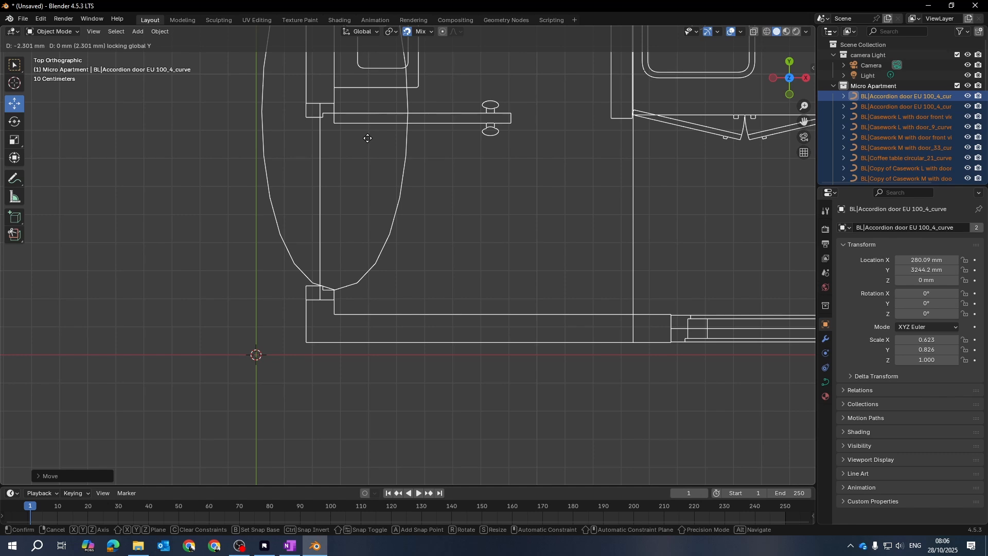
{"action": "key", "text": "shift"}
{"action": "key", "text": "shift+z"}
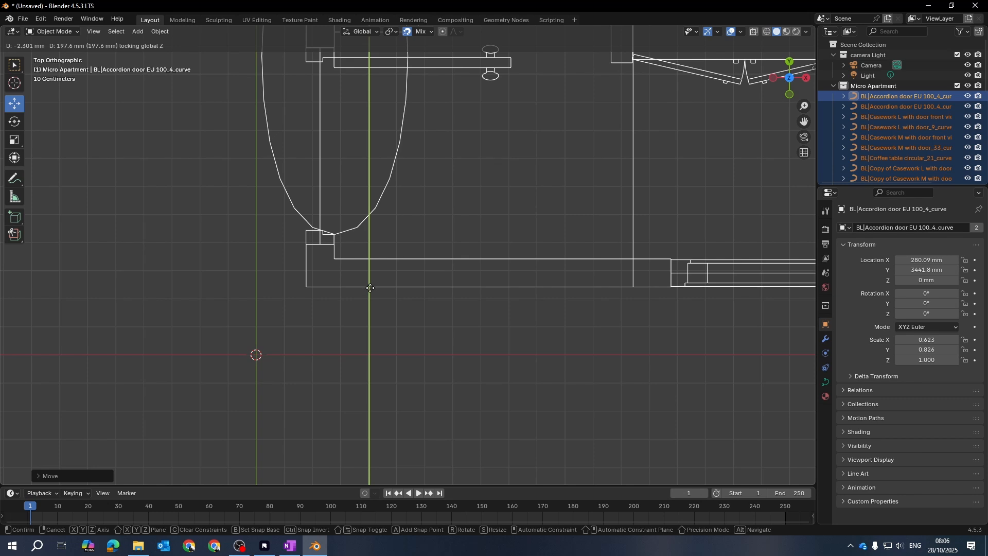
{"action": "key", "text": "b"}
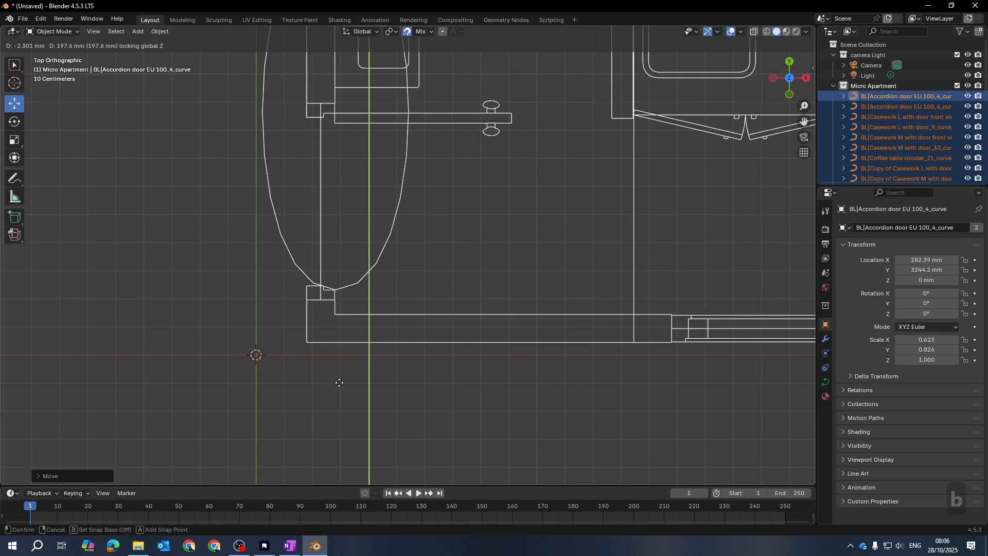
{"action": "key", "text": "b"}
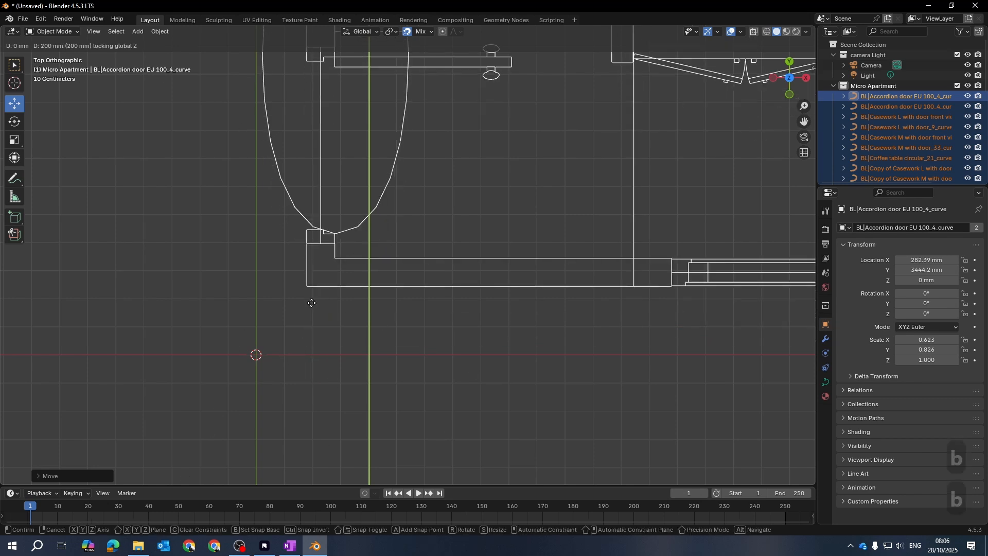
{"action": "key", "text": "b"}
{"action": "key", "text": "b"}
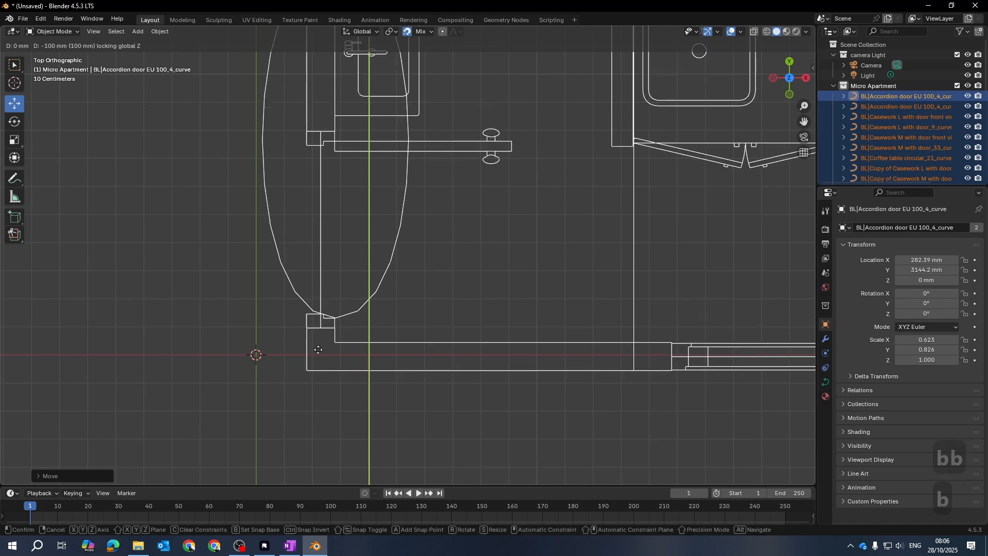
{"action": "key", "text": "Escape"}
{"action": "left_click", "coordinate": [425, 31]}
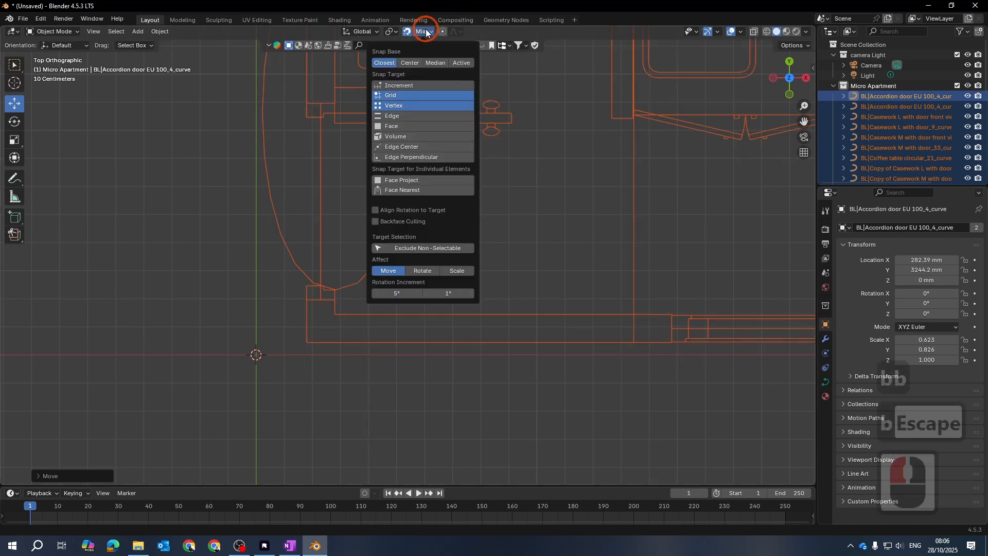
Try to move the selected drawings to the origin using the outer wall corner as snap base, placing them 50 mm along negative X
{"action": "scroll", "coordinate": [420, 311], "scroll_direction": "down", "scroll_amount": 7}
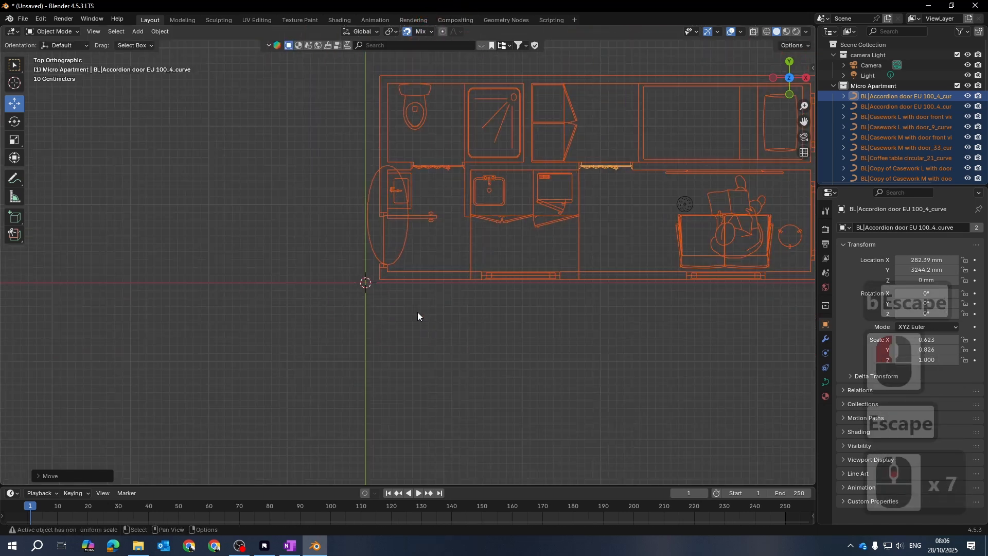
{"action": "scroll", "coordinate": [406, 306], "scroll_direction": "up", "scroll_amount": 5}
{"action": "key", "text": "g"}
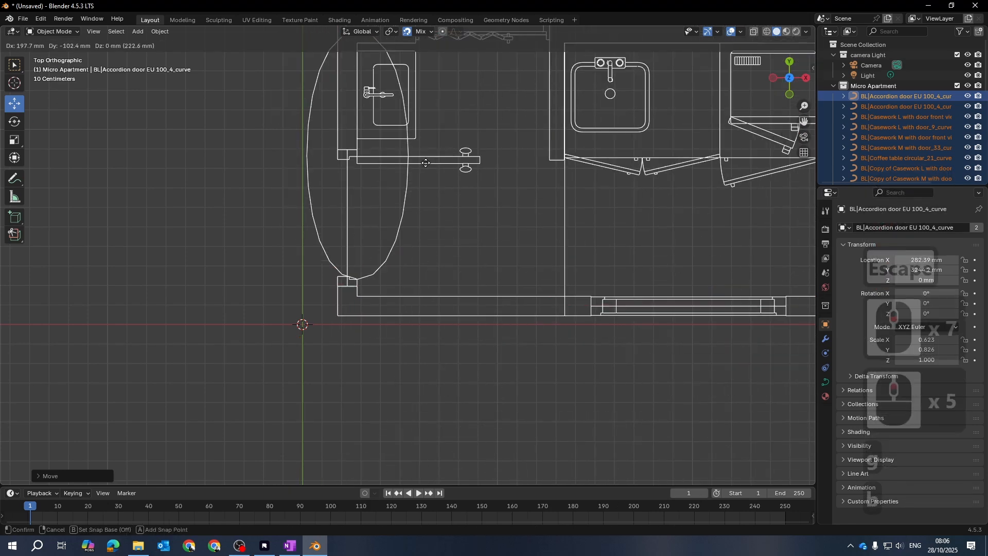
{"action": "key", "text": "b"}
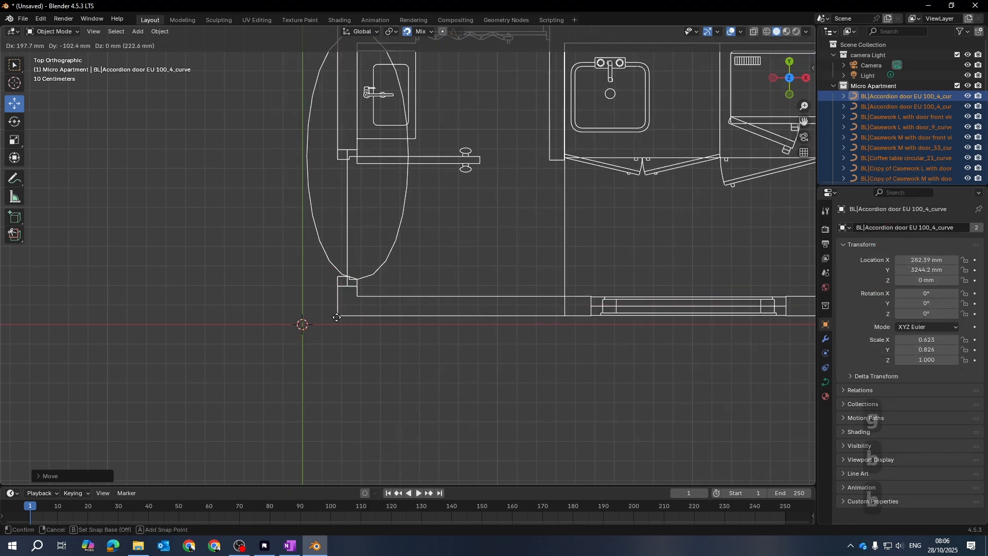
{"action": "key", "text": "b"}
{"action": "key", "text": "b"}
{"action": "key", "text": "b"}
{"action": "key", "text": "b"}
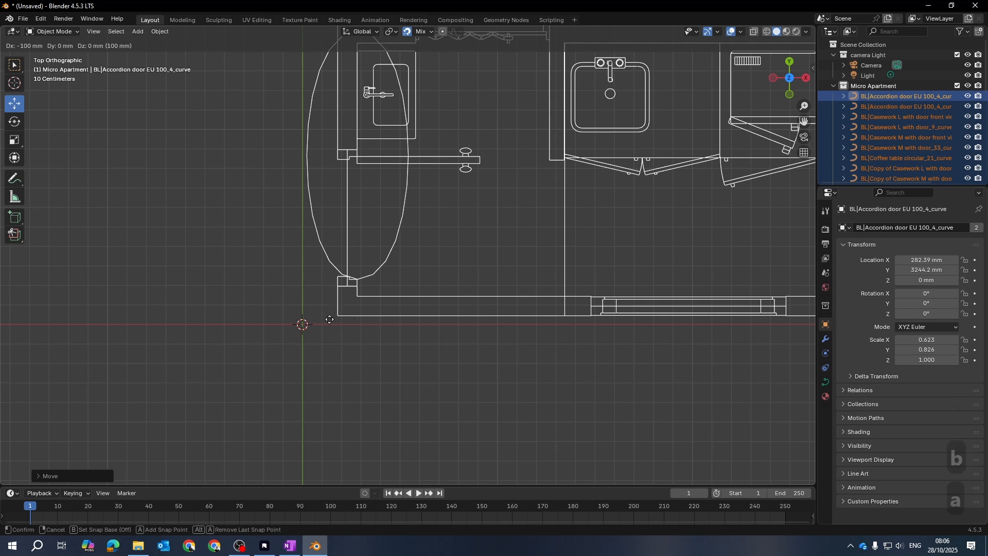
{"action": "key", "text": "b"}
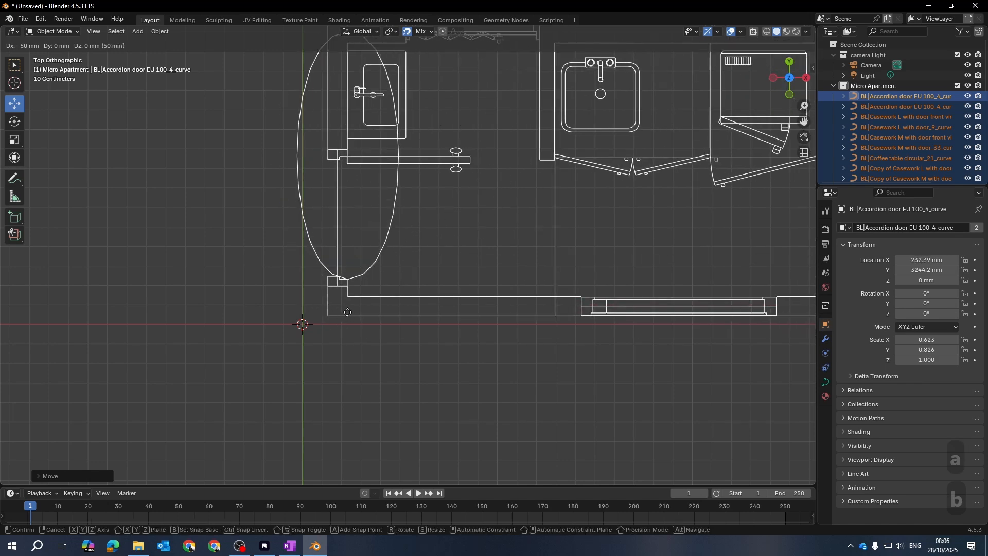
{"action": "left_click", "coordinate": [321, 322]}
Move the selected drawings so the plan's lower-left outer wall corner snaps onto the world origin
{"action": "scroll", "coordinate": [350, 316], "scroll_direction": "down", "scroll_amount": 17}
{"action": "scroll", "coordinate": [406, 226], "scroll_direction": "up", "scroll_amount": 12}
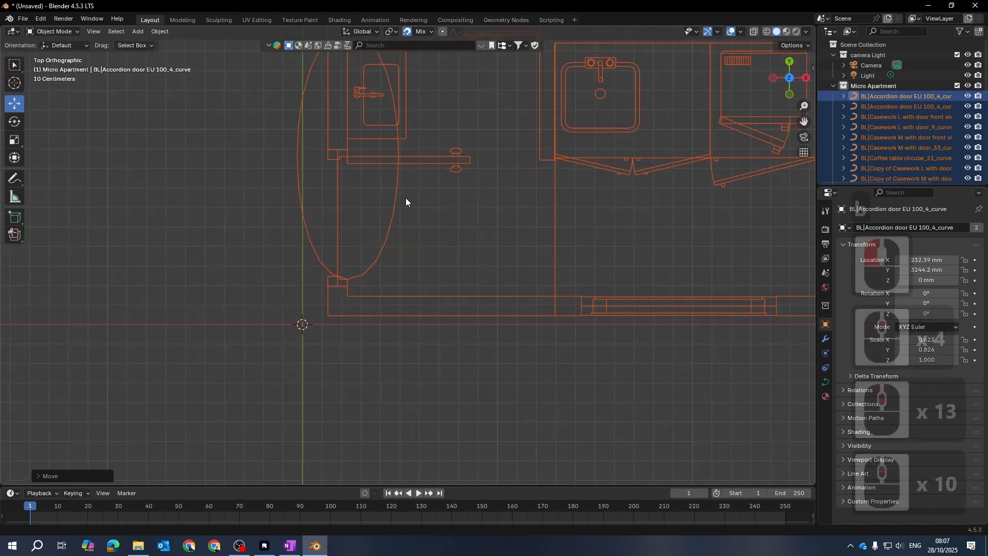
{"action": "middle_click_drag", "start_coordinate": [345, 386], "coordinate": [373, 325], "text": "shift"}
{"action": "scroll", "coordinate": [397, 273], "scroll_direction": "down", "scroll_amount": 7}
{"action": "scroll", "coordinate": [378, 319], "scroll_direction": "up", "scroll_amount": 1}
{"action": "mouse_move", "coordinate": [387, 303]}
{"action": "middle_mouse_down", "text": "shift"}
{"action": "mouse_move", "coordinate": [391, 293]}
{"action": "mouse_move", "coordinate": [389, 322]}
{"action": "middle_mouse_up", "text": "shift"}
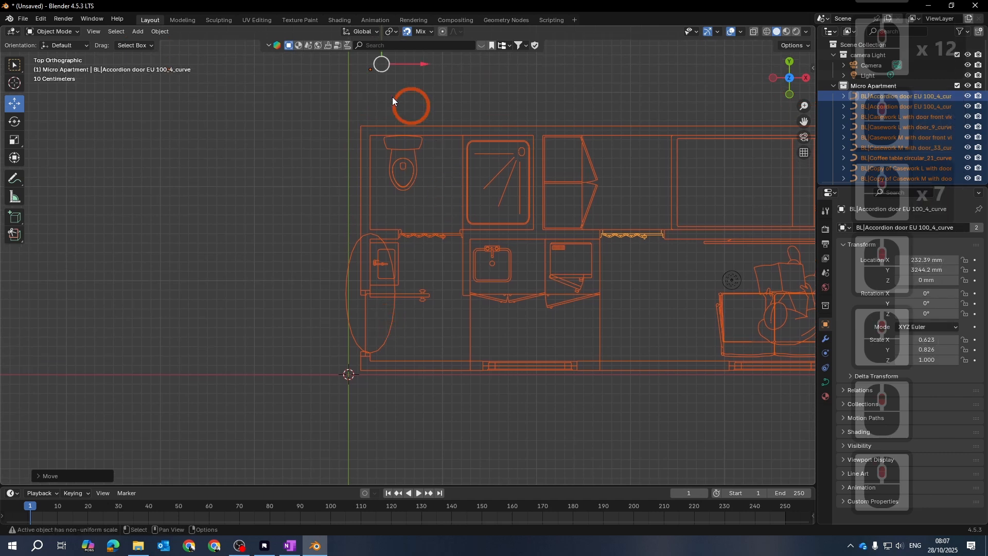
{"action": "middle_click_drag", "start_coordinate": [405, 119], "coordinate": [420, 146], "text": "shift"}
{"action": "left_click_drag", "start_coordinate": [417, 68], "coordinate": [376, 398]}
{"action": "left_click", "coordinate": [377, 399]}
{"action": "left_click", "coordinate": [364, 401]}
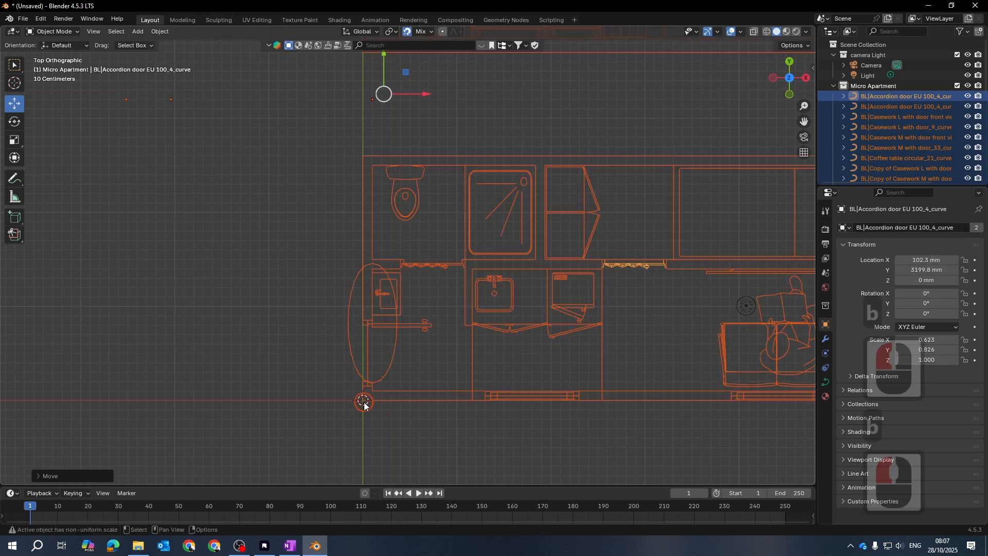
Examine the wall corner's alignment with the origin up close, and clear the selection to view both drawings
{"action": "scroll", "coordinate": [381, 417], "scroll_direction": "up", "scroll_amount": 10}
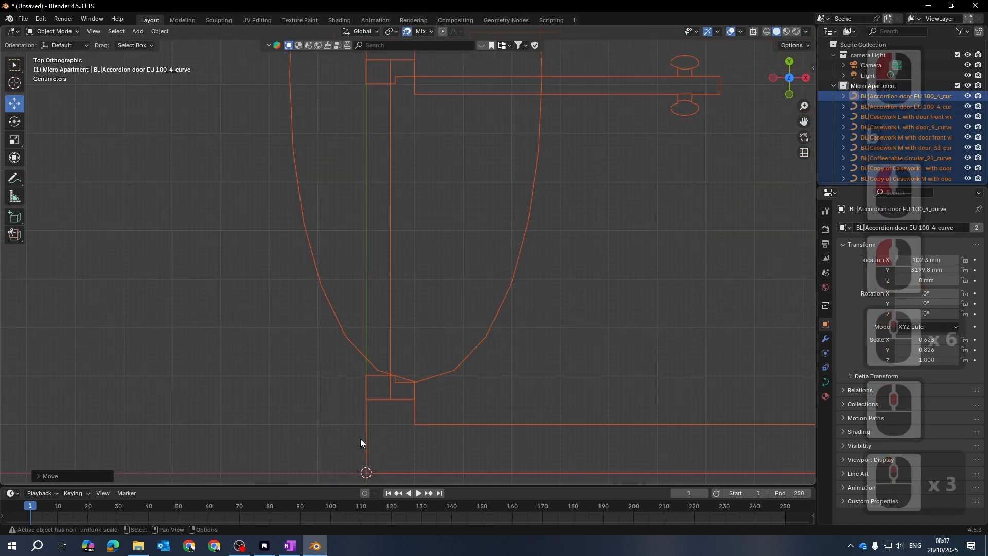
{"action": "scroll", "coordinate": [502, 249], "scroll_direction": "up", "scroll_amount": 5}
{"action": "scroll", "coordinate": [484, 292], "scroll_direction": "up", "scroll_amount": 7}
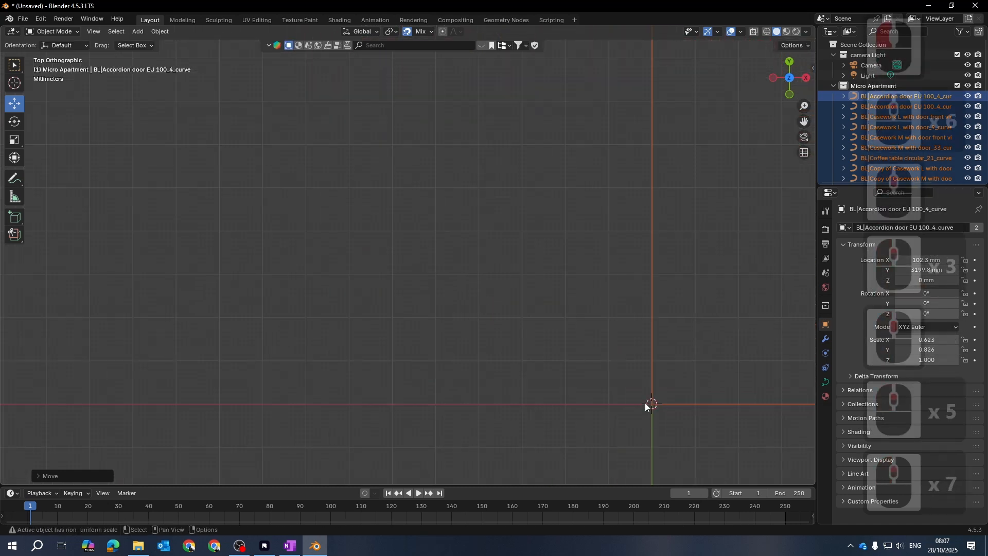
{"action": "middle_click_drag", "start_coordinate": [685, 412], "coordinate": [461, 314], "text": "shift"}
{"action": "scroll", "coordinate": [461, 313], "scroll_direction": "up", "scroll_amount": 6}
{"action": "scroll", "coordinate": [486, 342], "scroll_direction": "down", "scroll_amount": 20}
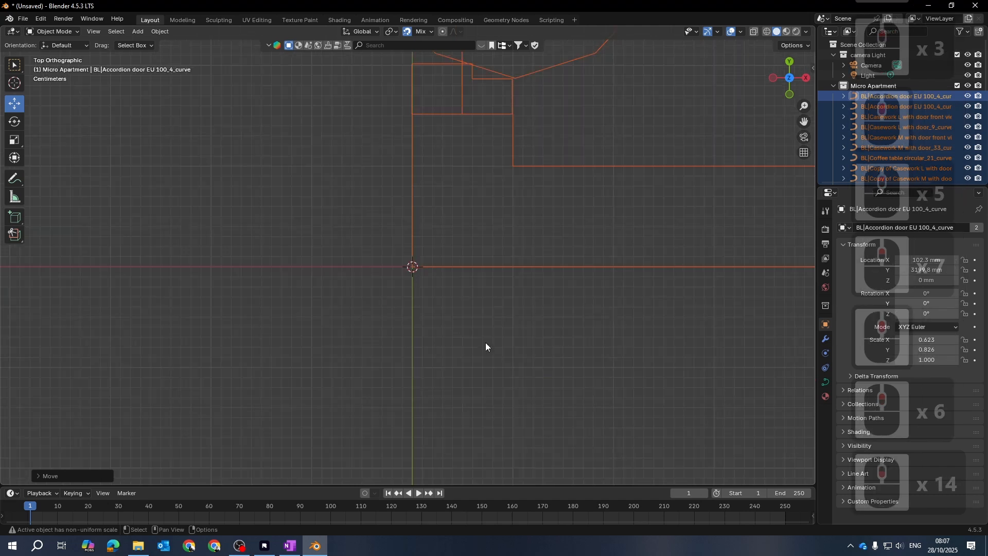
{"action": "left_click", "coordinate": [489, 339]}
{"action": "scroll", "coordinate": [491, 339], "scroll_direction": "down", "scroll_amount": 5}
{"action": "middle_click_drag", "start_coordinate": [493, 339], "coordinate": [442, 397], "text": "shift"}
{"action": "scroll", "coordinate": [441, 261], "scroll_direction": "up", "scroll_amount": 1}
{"action": "key", "text": "Escape"}
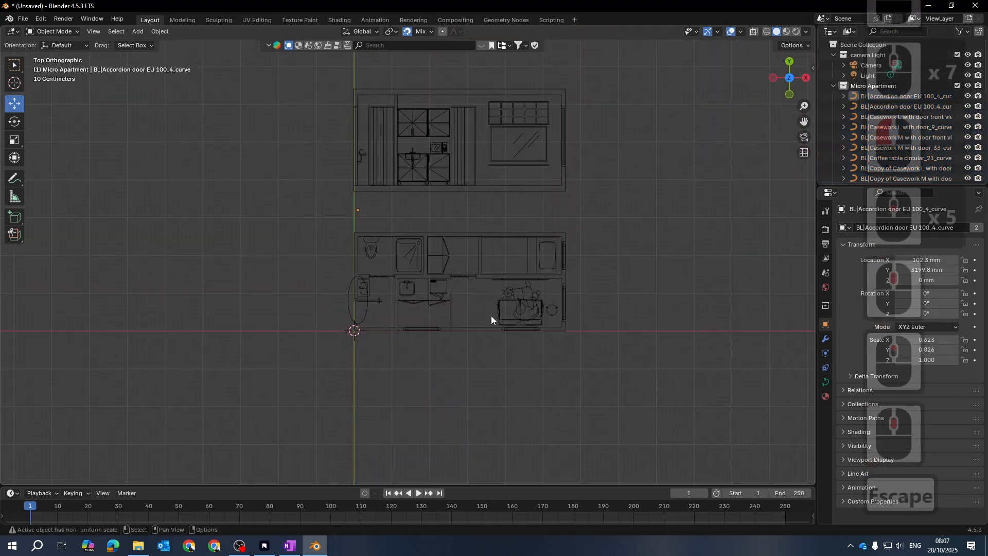
{"action": "middle_click_drag", "start_coordinate": [545, 253], "coordinate": [535, 309], "text": "shift"}
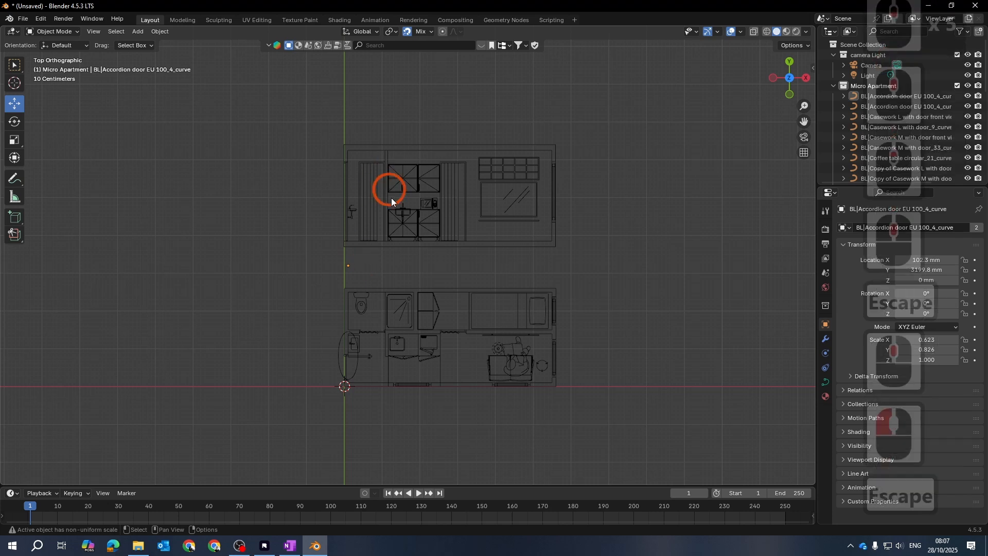
{"action": "scroll", "coordinate": [391, 198], "scroll_direction": "up", "scroll_amount": 1}
{"action": "key", "text": "Escape"}
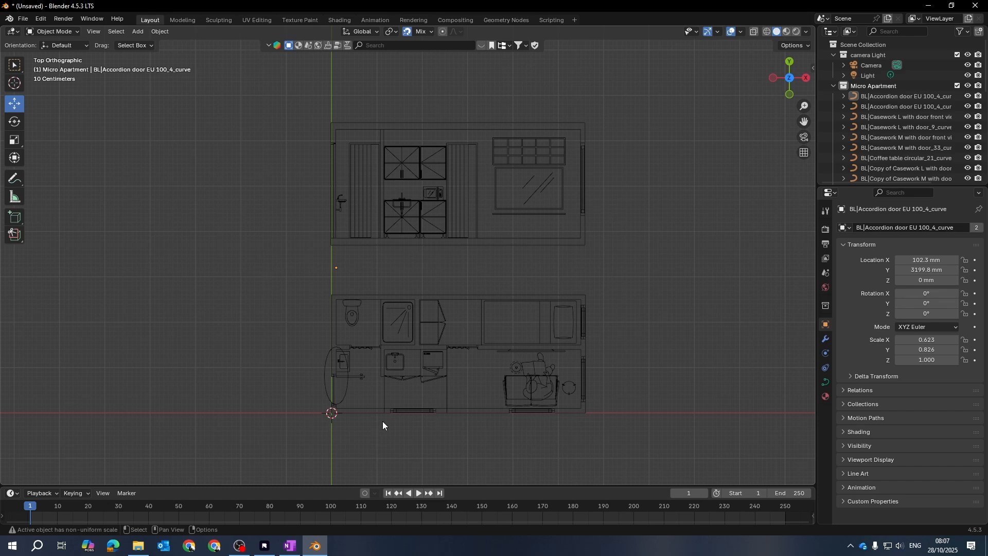
Select the wall, sideboard and toilet curves one at a time to examine them as separate objects, and deselect everything
{"action": "scroll", "coordinate": [382, 421], "scroll_direction": "up", "scroll_amount": 3}
{"action": "middle_click_drag", "start_coordinate": [364, 453], "coordinate": [414, 390]}
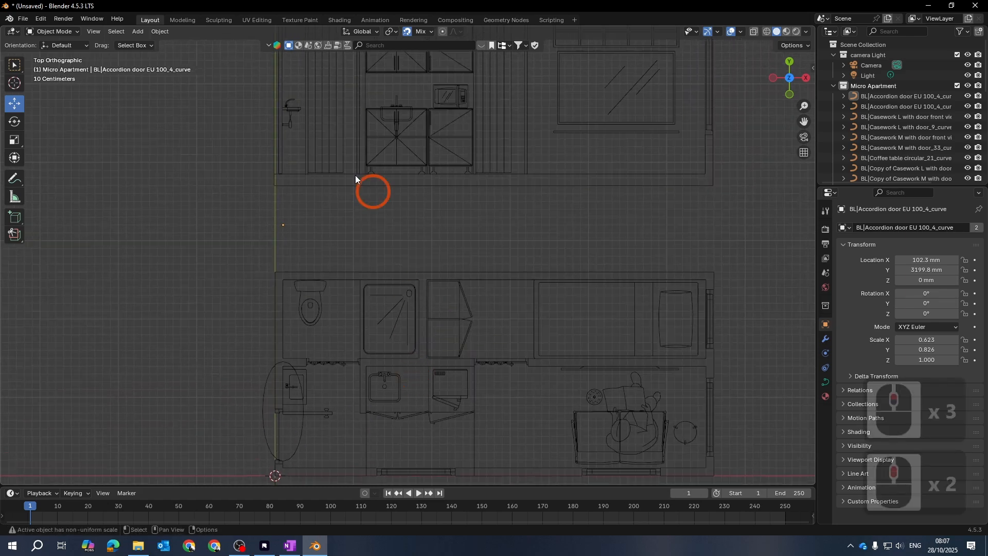
{"action": "scroll", "coordinate": [444, 230], "scroll_direction": "down", "scroll_amount": 1}
{"action": "middle_click_drag", "start_coordinate": [462, 218], "coordinate": [387, 270], "text": "shift"}
{"action": "left_click", "coordinate": [586, 218]}
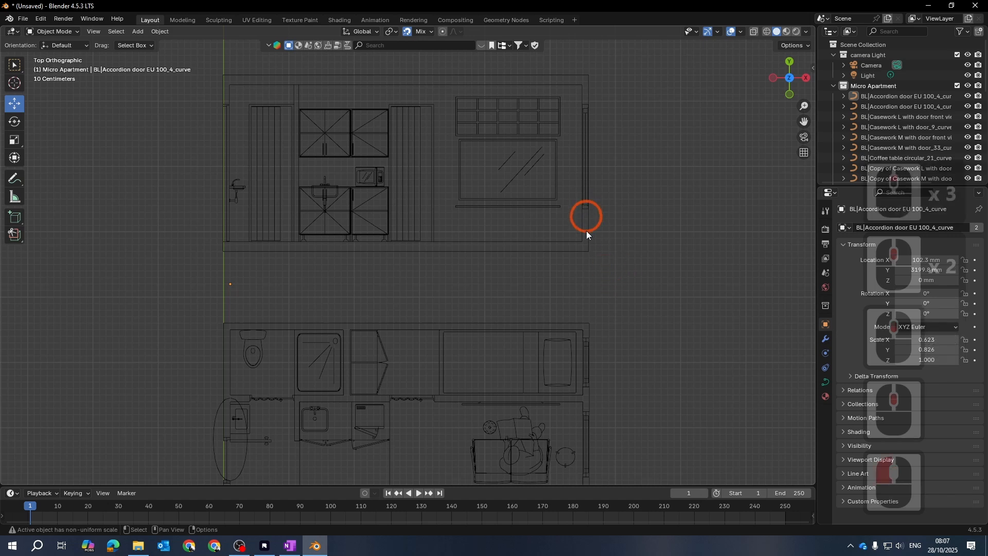
{"action": "left_click", "coordinate": [591, 246]}
{"action": "left_click", "coordinate": [644, 228]}
{"action": "key", "text": "Escape"}
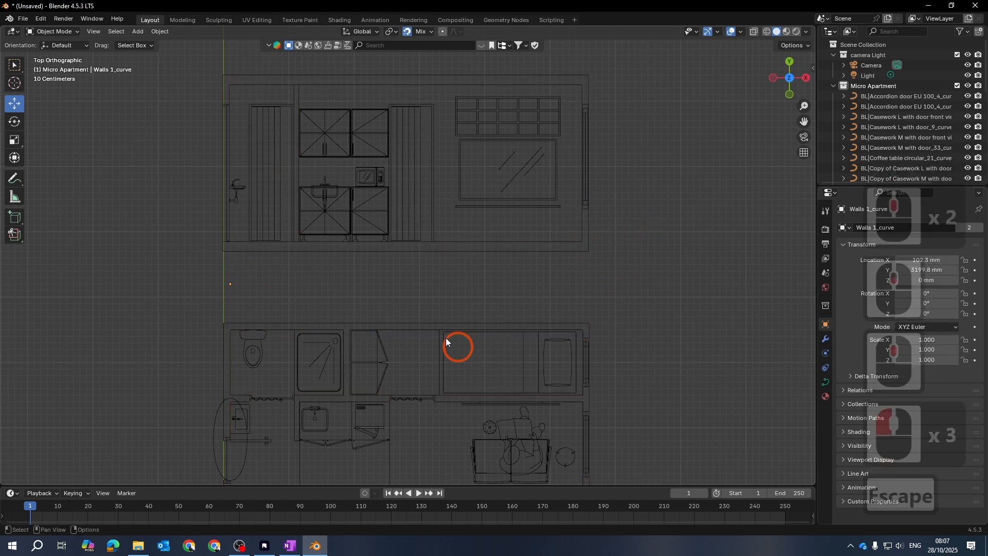
{"action": "left_click", "coordinate": [369, 258]}
{"action": "key", "text": "Escape"}
{"action": "left_click", "coordinate": [386, 370]}
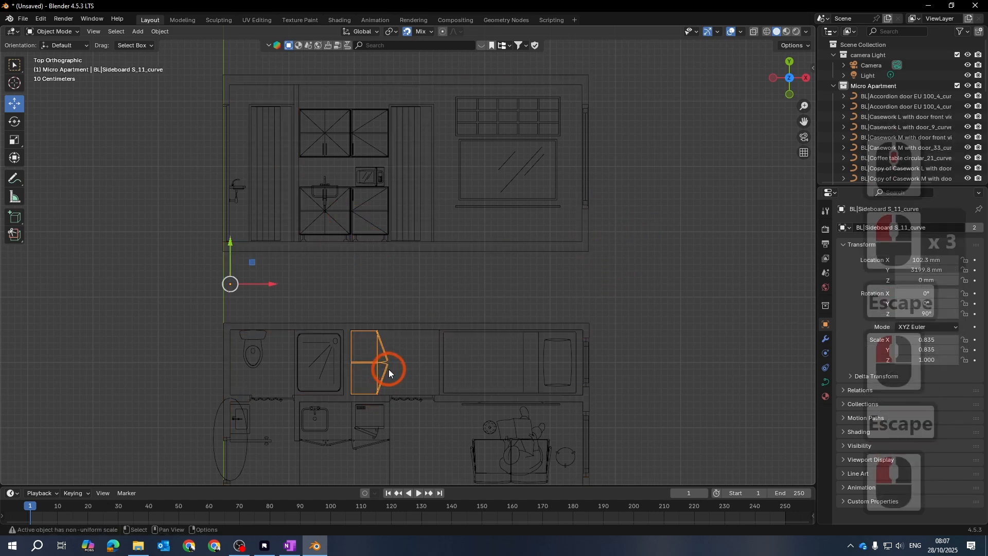
{"action": "key", "text": "Escape"}
{"action": "left_click", "coordinate": [264, 354]}
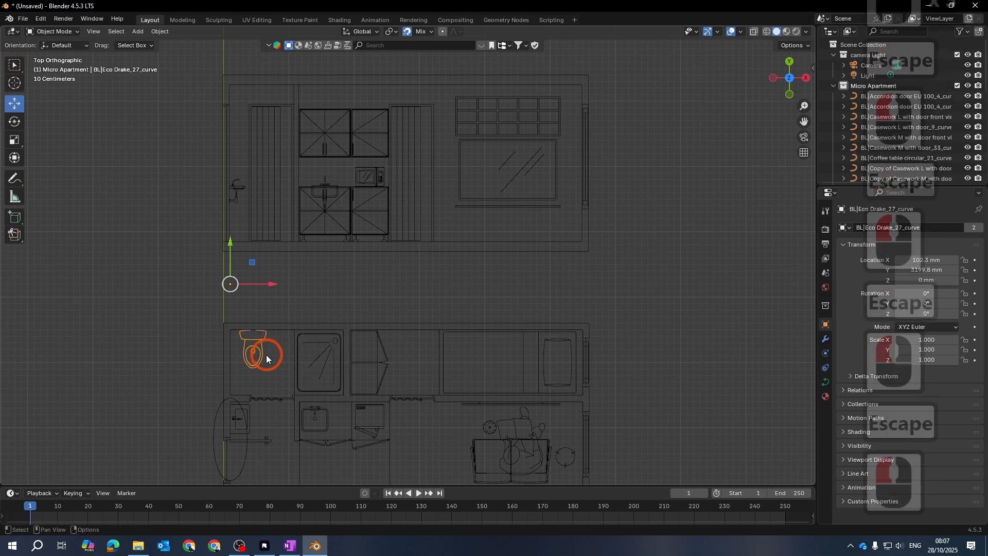
{"action": "left_click", "coordinate": [607, 311]}
{"action": "middle_click_drag", "start_coordinate": [602, 329], "coordinate": [574, 316], "text": "shift"}
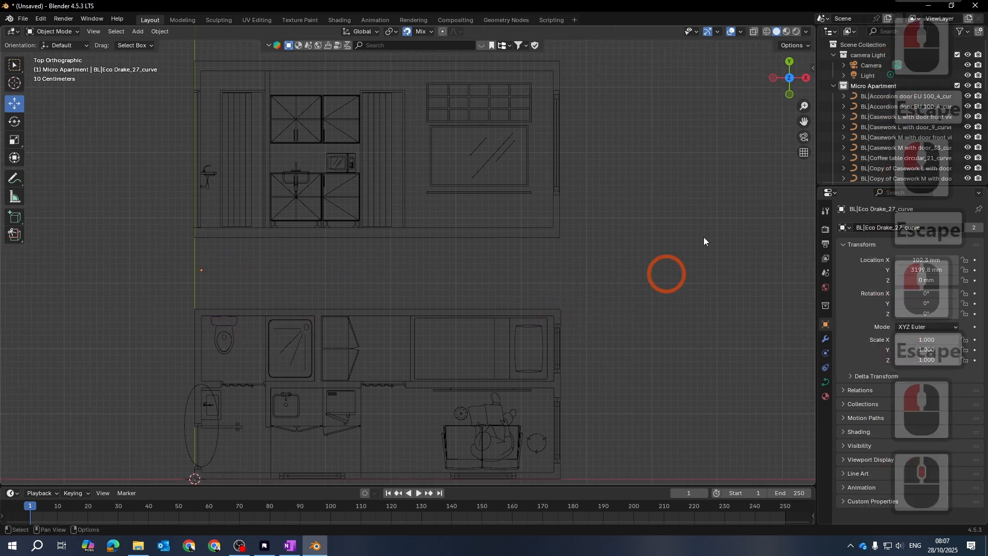
Collapse the Micro Apartment and camera Light collections
{"action": "left_click", "coordinate": [834, 86]}
{"action": "middle_click_drag", "start_coordinate": [641, 253], "coordinate": [581, 179], "text": "shift"}
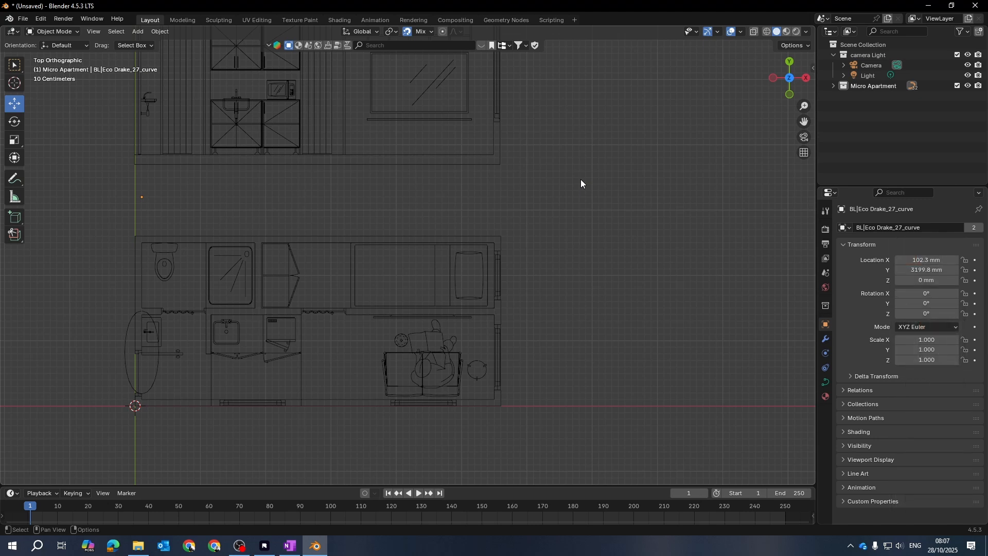
{"action": "scroll", "coordinate": [581, 179], "scroll_direction": "down", "scroll_amount": 3}
{"action": "middle_click_drag", "start_coordinate": [524, 205], "coordinate": [540, 234], "text": "shift"}
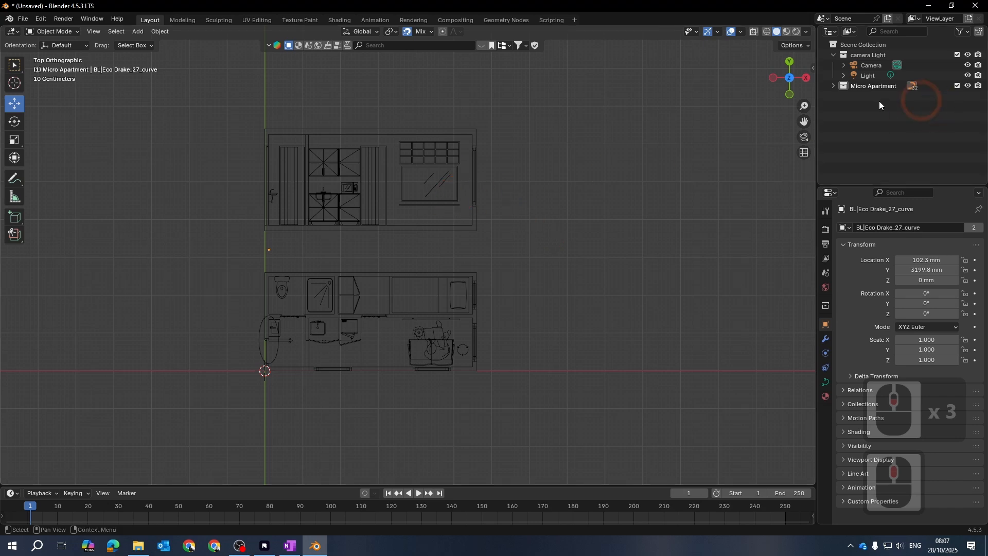
{"action": "left_click", "coordinate": [834, 55]}
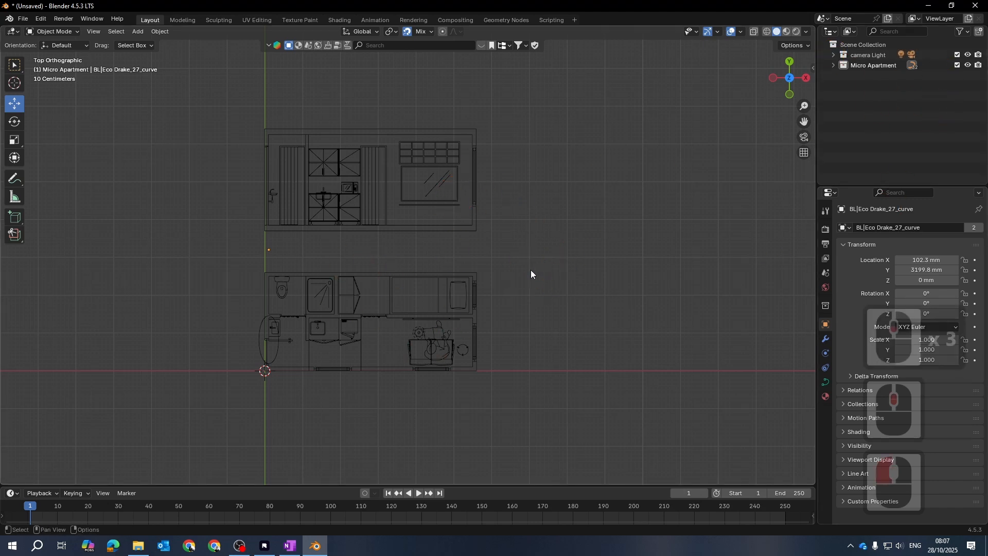
Create a new collection directly under the Scene Collection
{"action": "middle_click_drag", "start_coordinate": [531, 273], "coordinate": [573, 268], "text": "shift"}
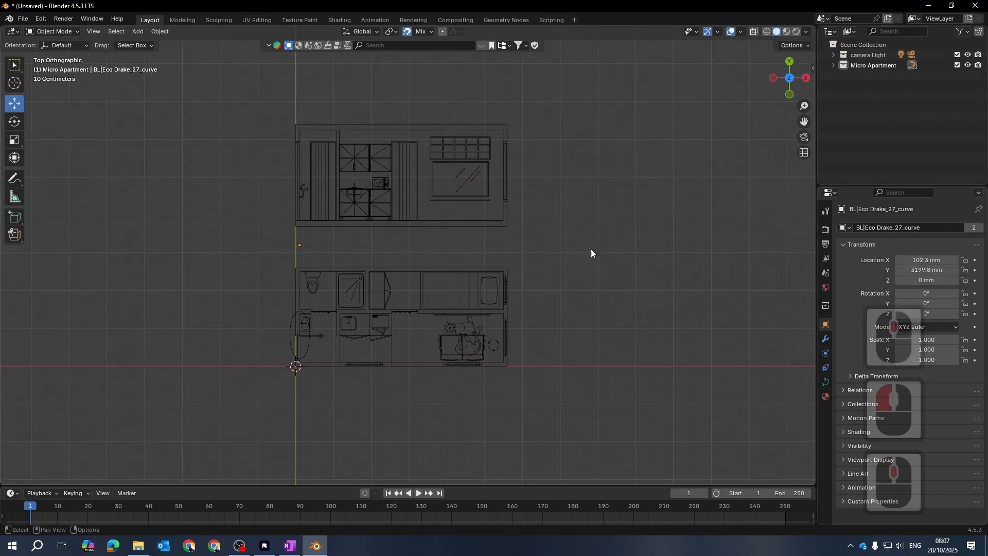
{"action": "right_click", "coordinate": [859, 46]}
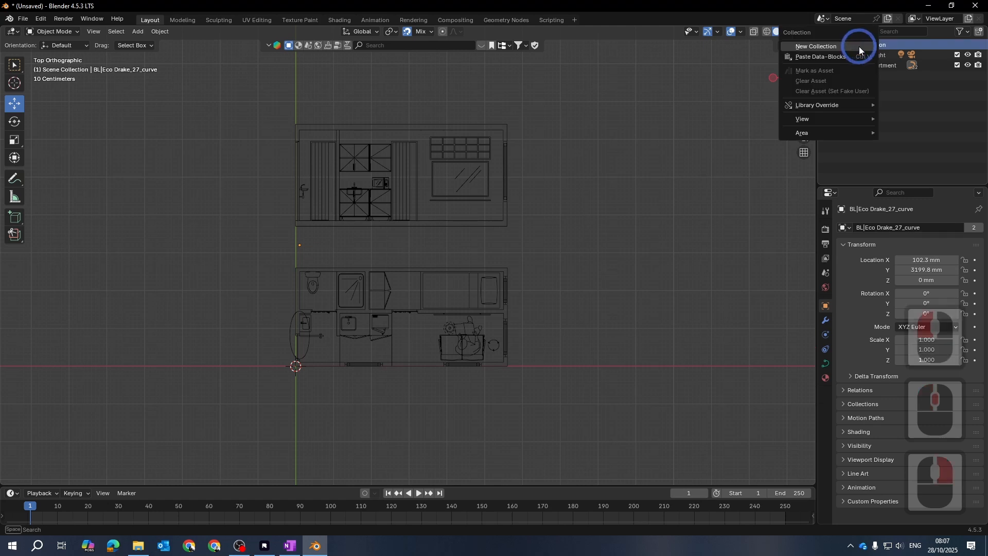
{"action": "left_click", "coordinate": [822, 47]}
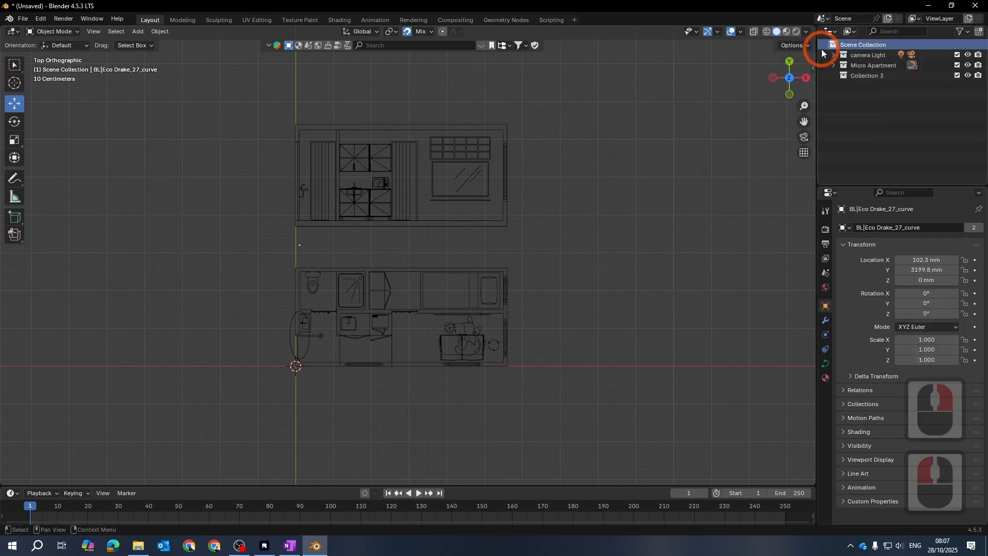
Rename the new collection as Shell
{"action": "left_click", "coordinate": [868, 75]}
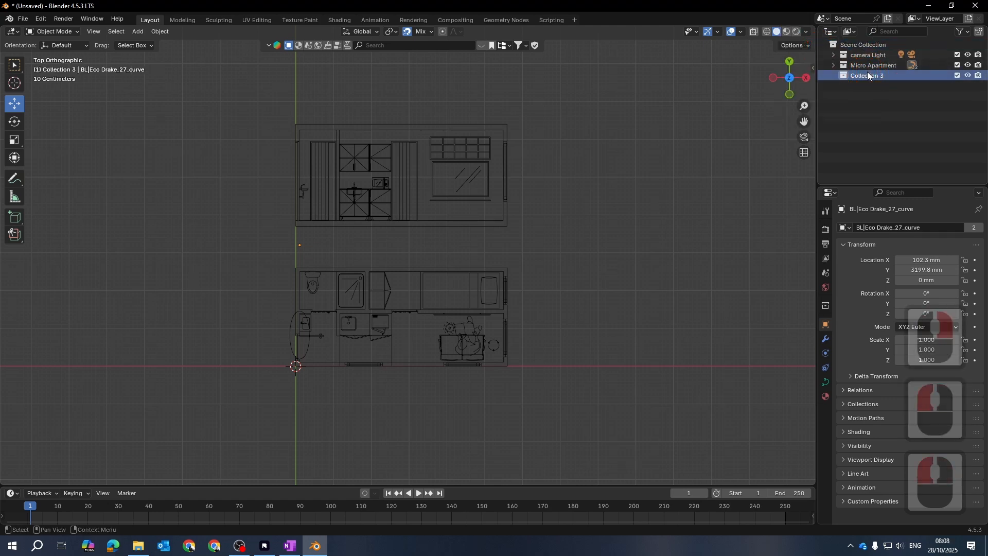
{"action": "double_click", "coordinate": [868, 76]}
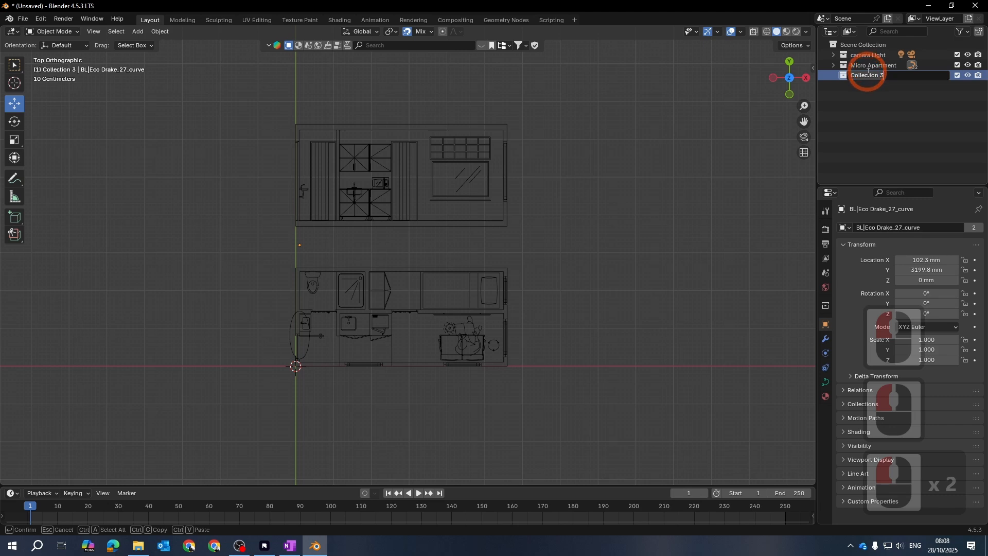
{"action": "type", "text": "Shell"}
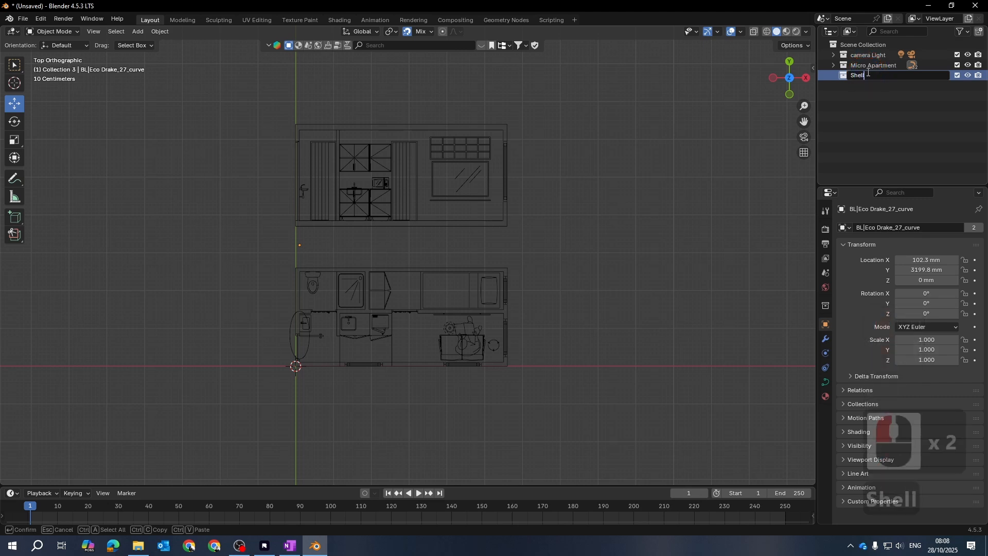
{"action": "key", "text": "Return"}
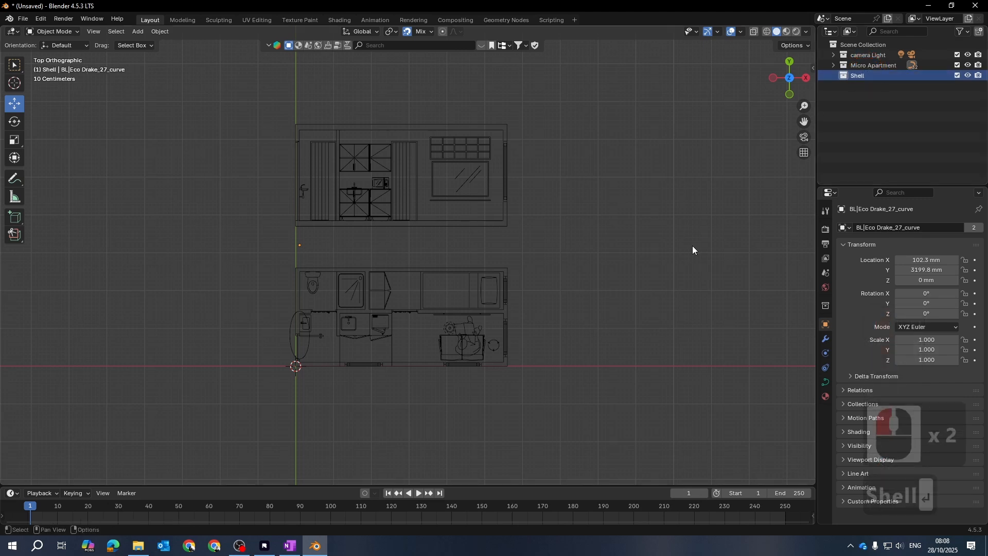
Select the Walls 1 curve together with the Furniture 3 partition curve and copy both
{"action": "scroll", "coordinate": [504, 349], "scroll_direction": "up", "scroll_amount": 1}
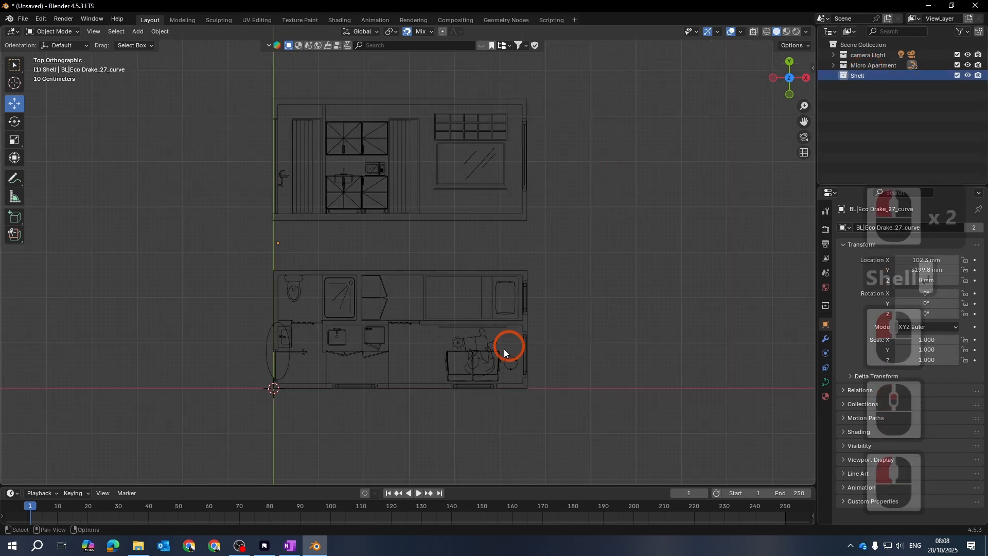
{"action": "left_click", "coordinate": [526, 324]}
{"action": "scroll", "coordinate": [289, 356], "scroll_direction": "up", "scroll_amount": 4}
{"action": "middle_click_drag", "start_coordinate": [289, 356], "coordinate": [474, 220], "text": "shift"}
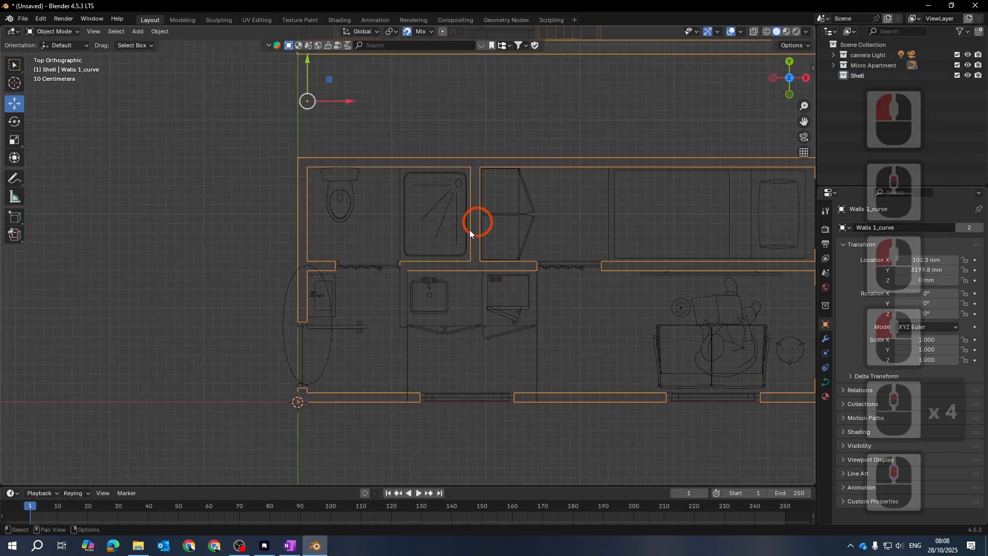
{"action": "left_click", "coordinate": [402, 326], "text": "shift"}
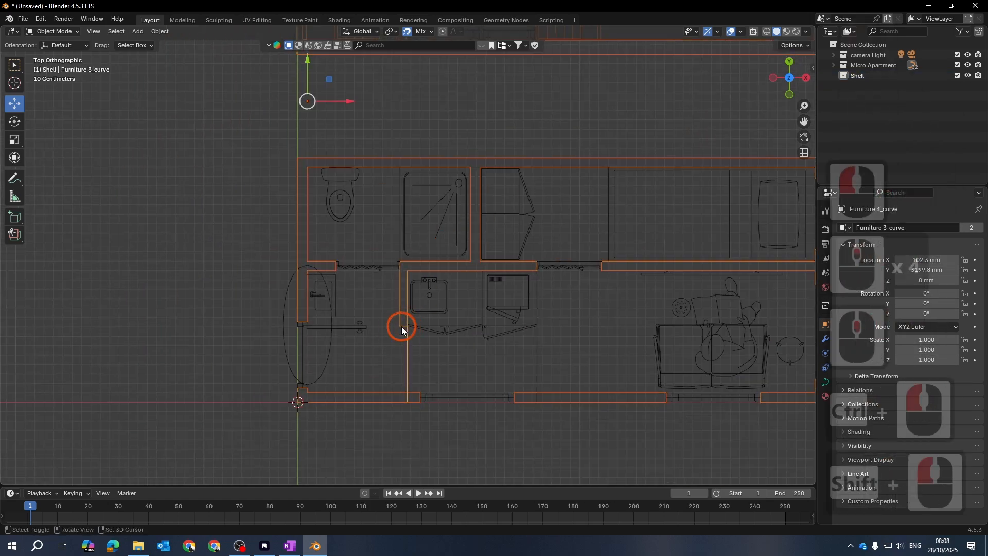
{"action": "scroll", "coordinate": [394, 332], "scroll_direction": "down", "scroll_amount": 5}
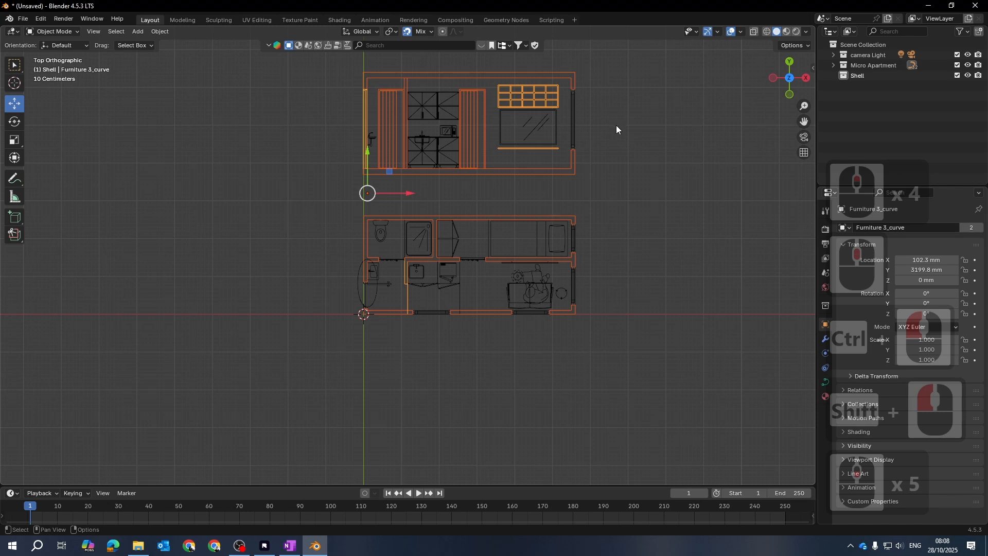
{"action": "middle_click_drag", "start_coordinate": [617, 129], "coordinate": [618, 153], "text": "shift"}
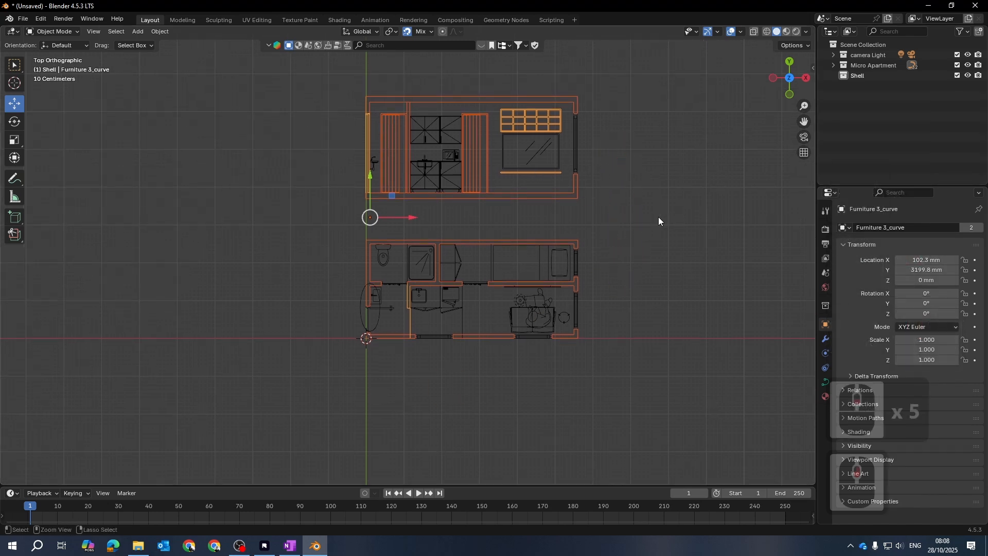
{"action": "key", "text": "ctrl+c"}
{"action": "left_click", "coordinate": [850, 77]}
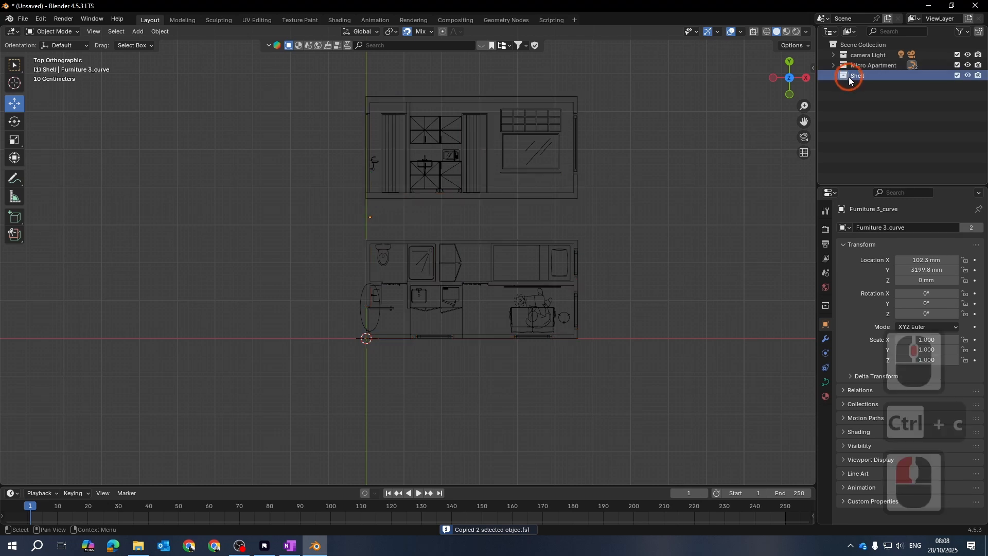
{"action": "right_click", "coordinate": [849, 77]}
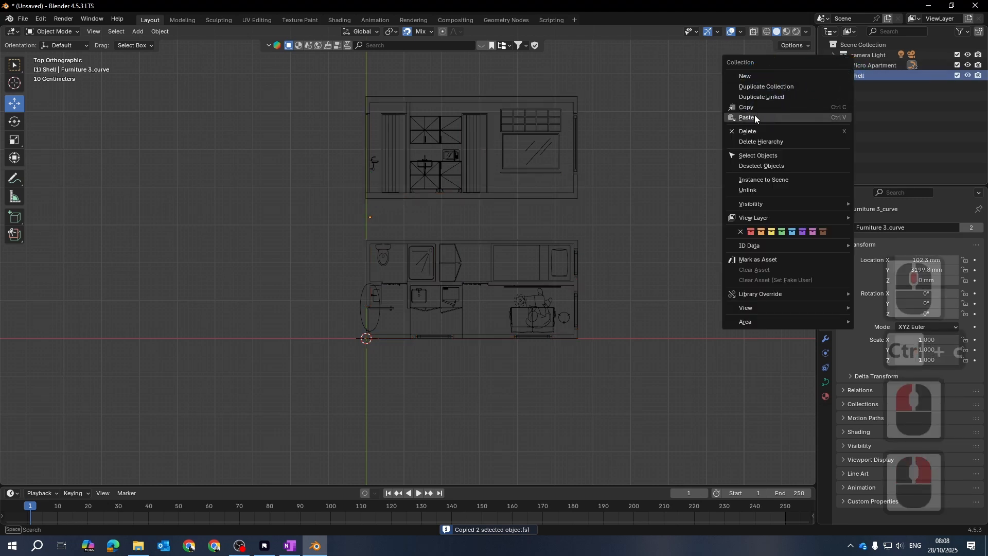
{"action": "left_click", "coordinate": [755, 131]}
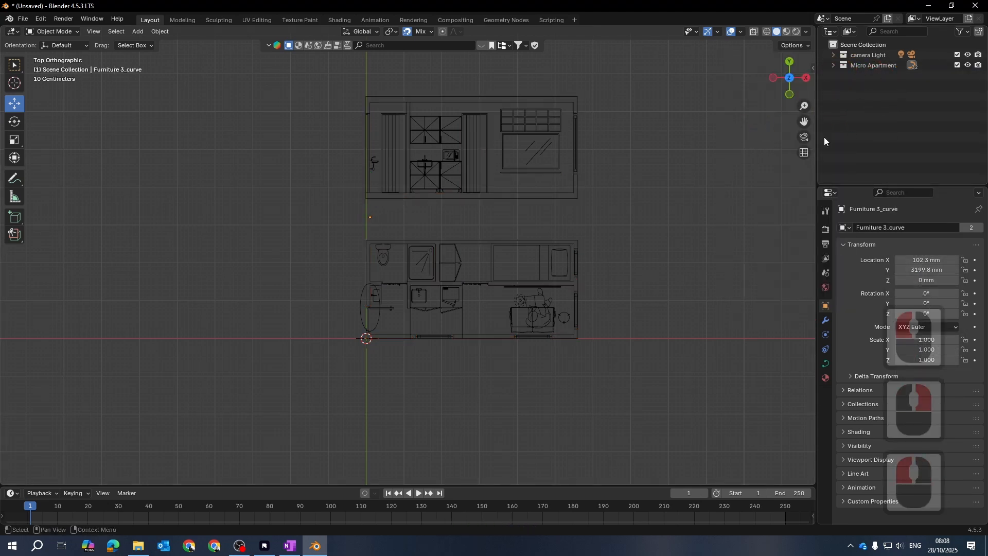
{"action": "key", "text": "ctrl+z"}
Paste the copied wall and furniture curves into the Shell collection and deselect them
{"action": "right_click", "coordinate": [851, 75]}
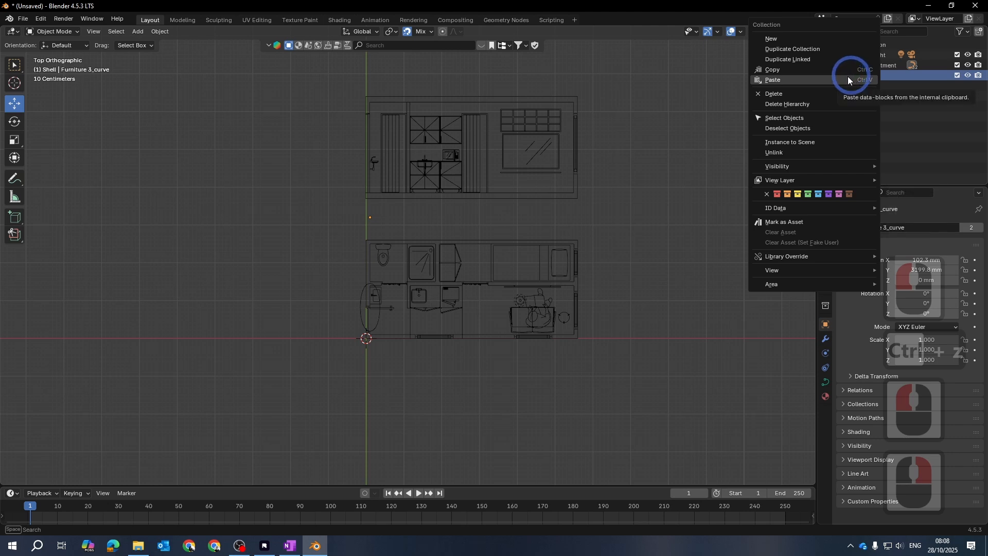
{"action": "left_click", "coordinate": [786, 76]}
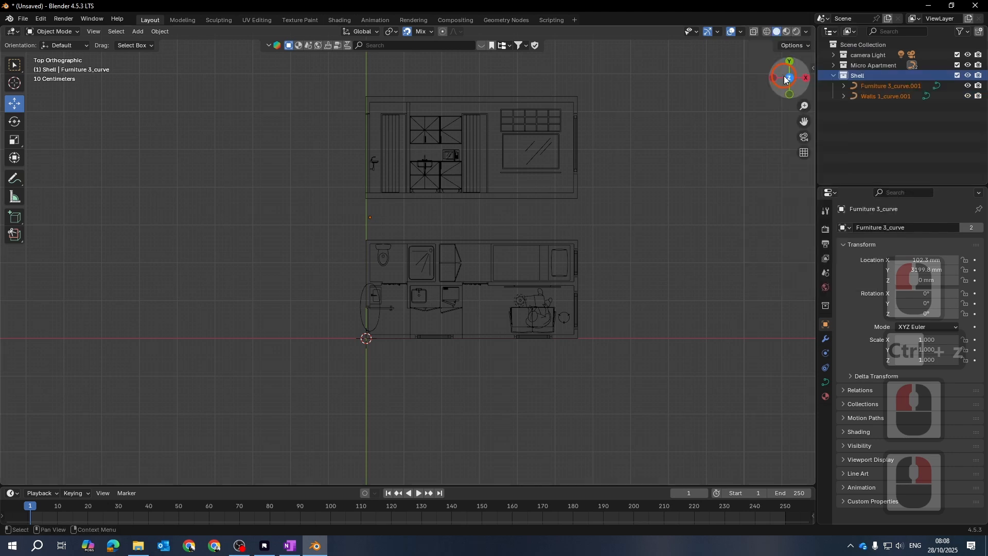
{"action": "left_click", "coordinate": [900, 115]}
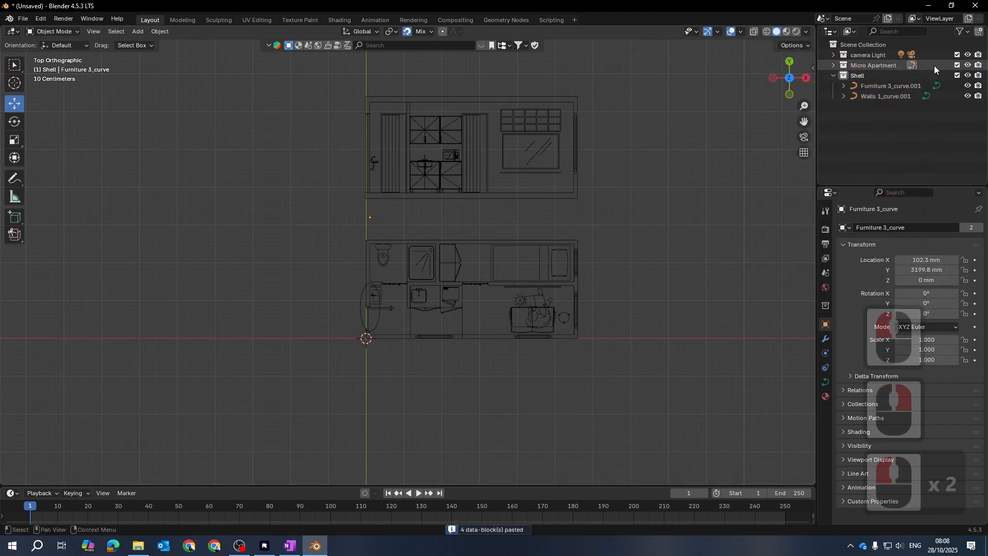
Disable the Micro Apartment collection in renders
{"action": "left_click", "coordinate": [978, 65]}
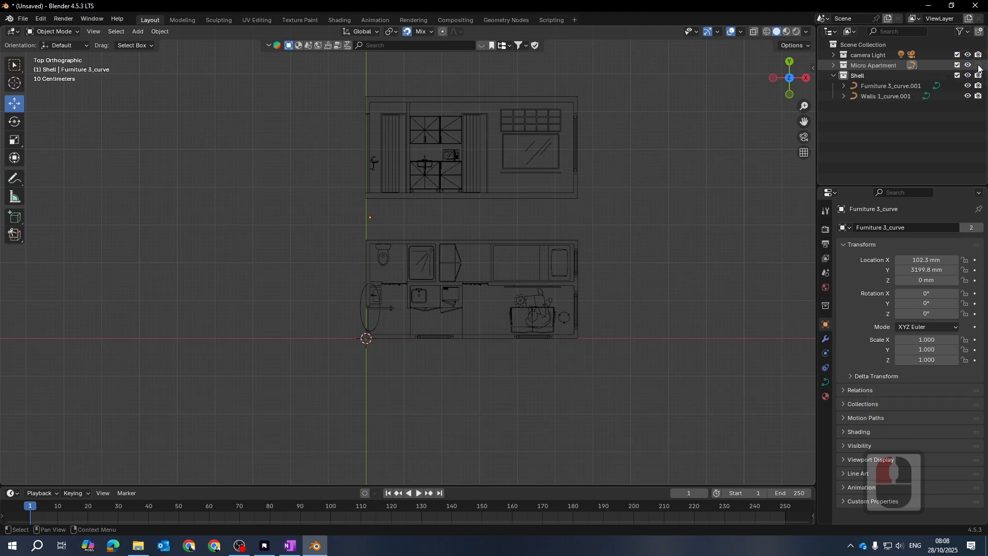
Hide the Micro Apartment collection in the viewport
{"action": "left_click", "coordinate": [978, 66]}
{"action": "left_click", "coordinate": [967, 66]}
{"action": "middle_click_drag", "start_coordinate": [722, 329], "coordinate": [719, 330]}
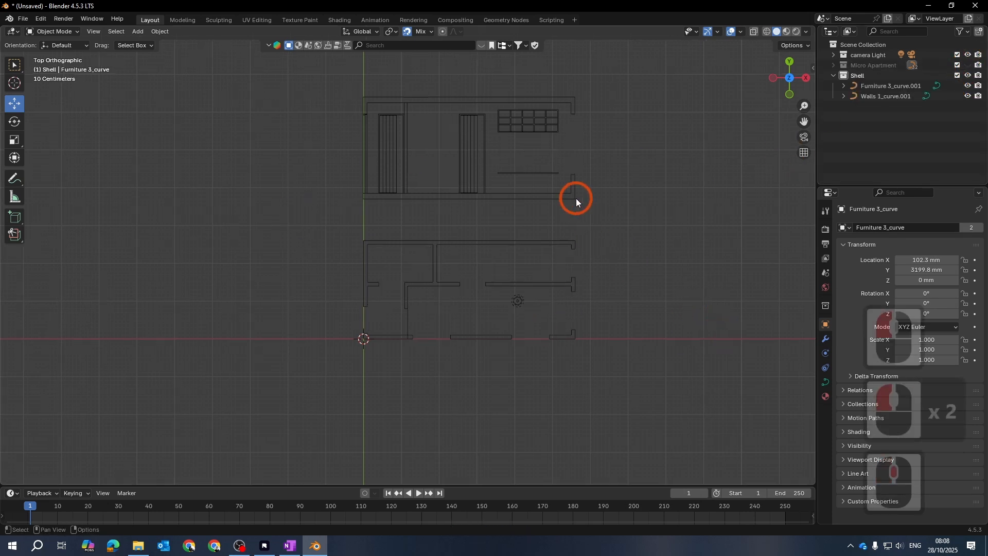
Examine which lines of the plan and section belong to the furniture curve and which to the walls curve in the Shell collection
{"action": "left_click", "coordinate": [576, 199]}
{"action": "left_click", "coordinate": [891, 85]}
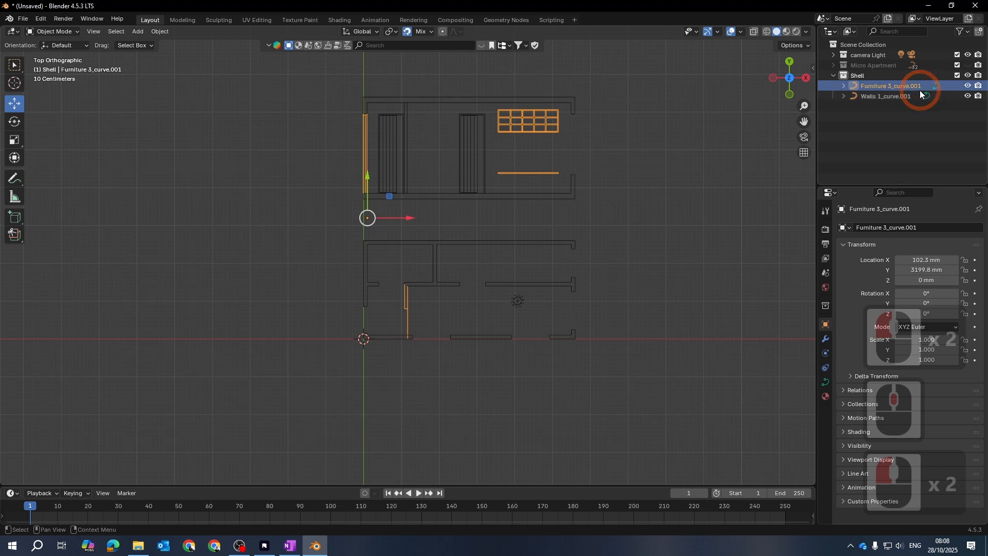
{"action": "left_click", "coordinate": [588, 273]}
{"action": "left_click", "coordinate": [570, 237]}
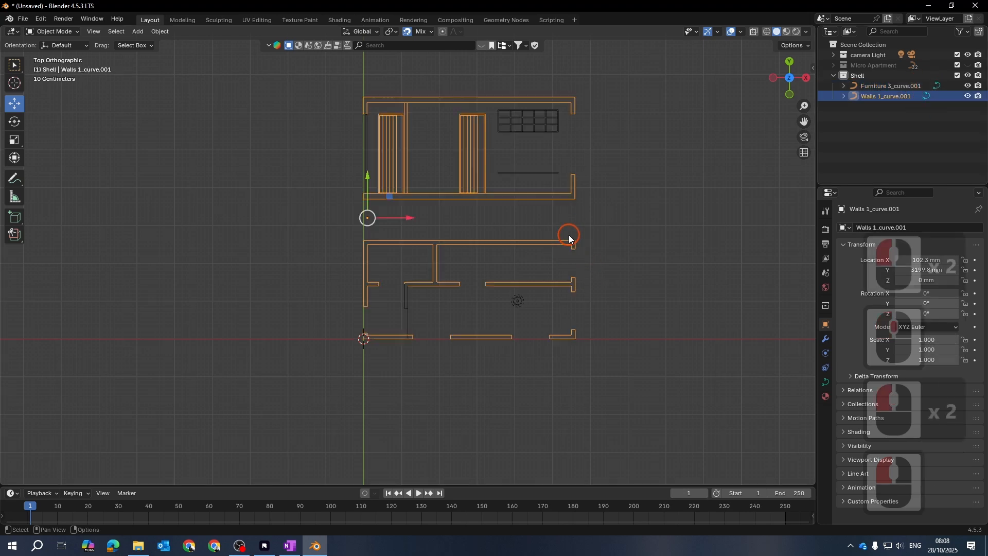
{"action": "left_click", "coordinate": [656, 276]}
{"action": "left_click_drag", "start_coordinate": [648, 405], "coordinate": [461, 83]}
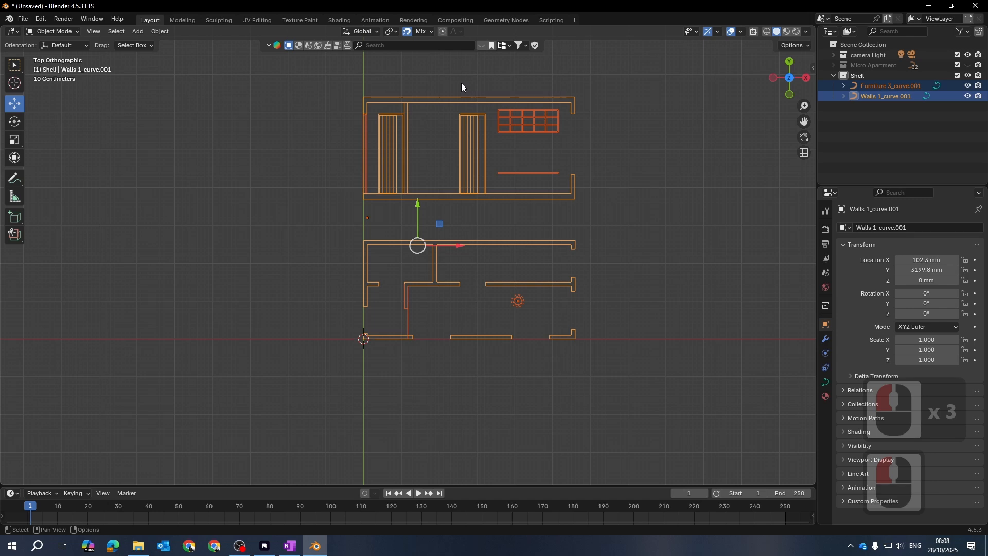
{"action": "left_click", "coordinate": [505, 426]}
{"action": "scroll", "coordinate": [434, 349], "scroll_direction": "up", "scroll_amount": 2}
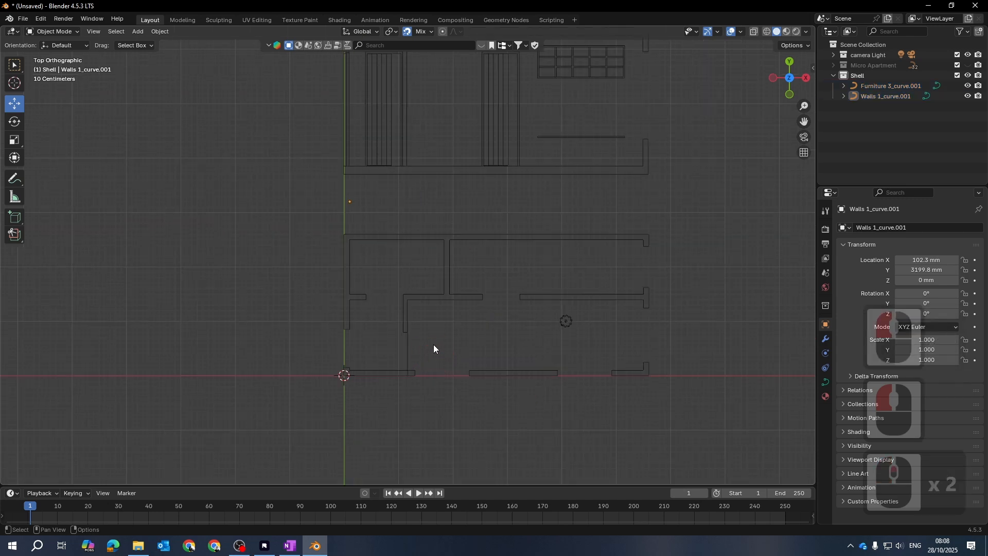
{"action": "left_click", "coordinate": [427, 300]}
{"action": "scroll", "coordinate": [563, 216], "scroll_direction": "down", "scroll_amount": 4}
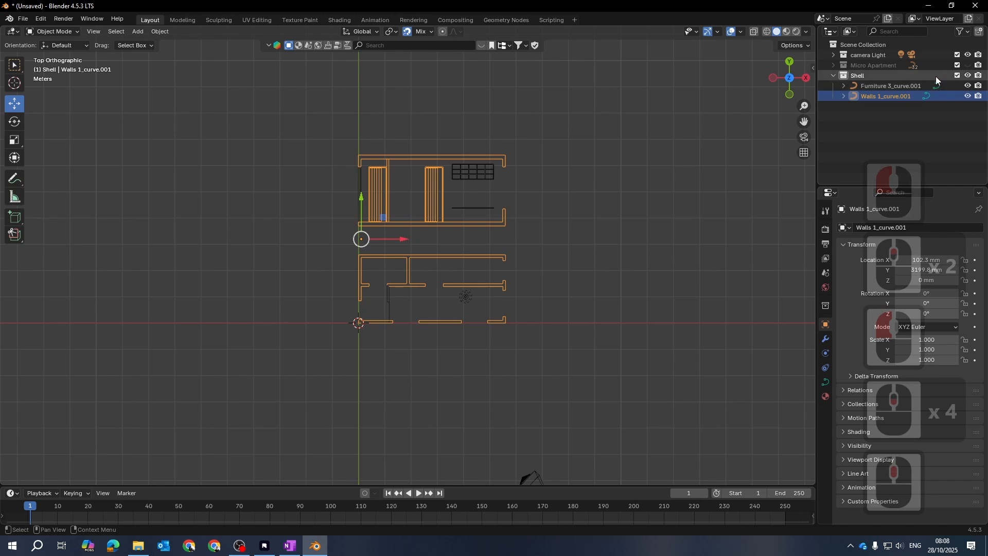
{"action": "left_click", "coordinate": [844, 86]}
{"action": "left_click", "coordinate": [844, 86]}
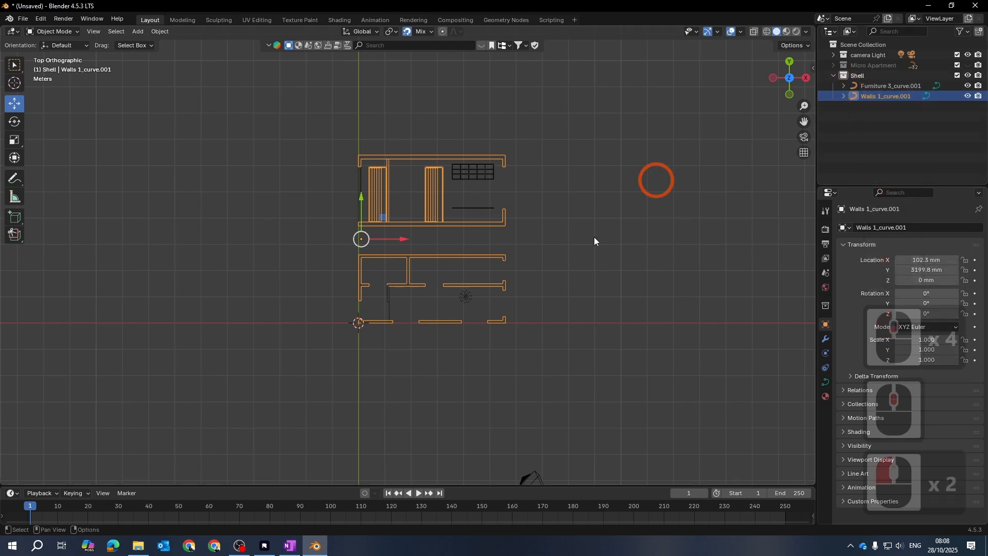
{"action": "left_click", "coordinate": [520, 243]}
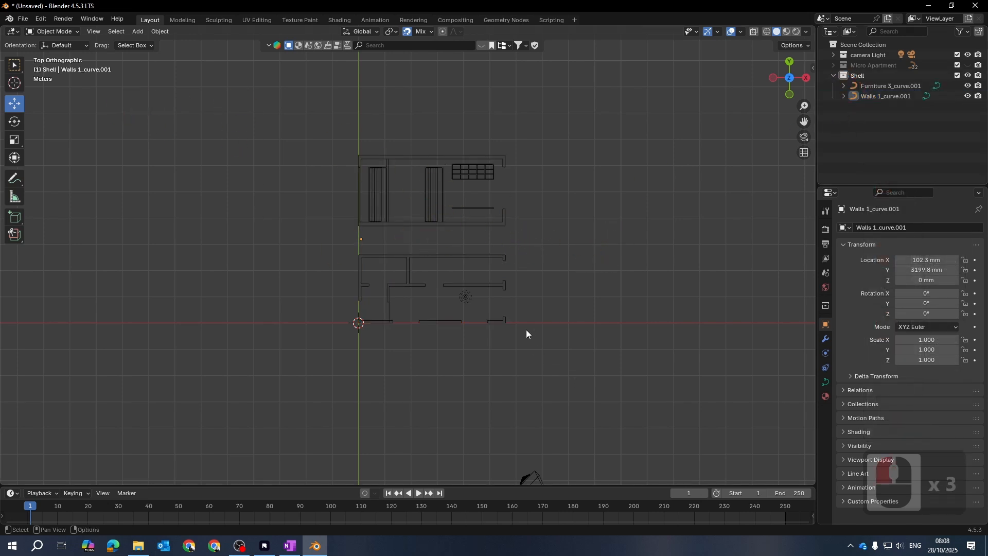
{"action": "left_click", "coordinate": [896, 87]}
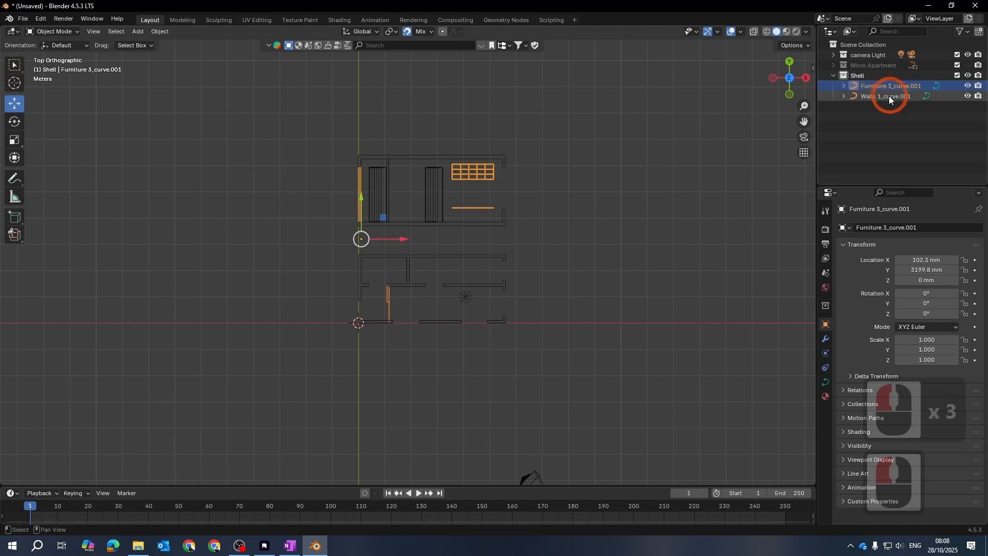
{"action": "left_click", "coordinate": [890, 97], "text": "shift"}
{"action": "right_click", "coordinate": [544, 248]}
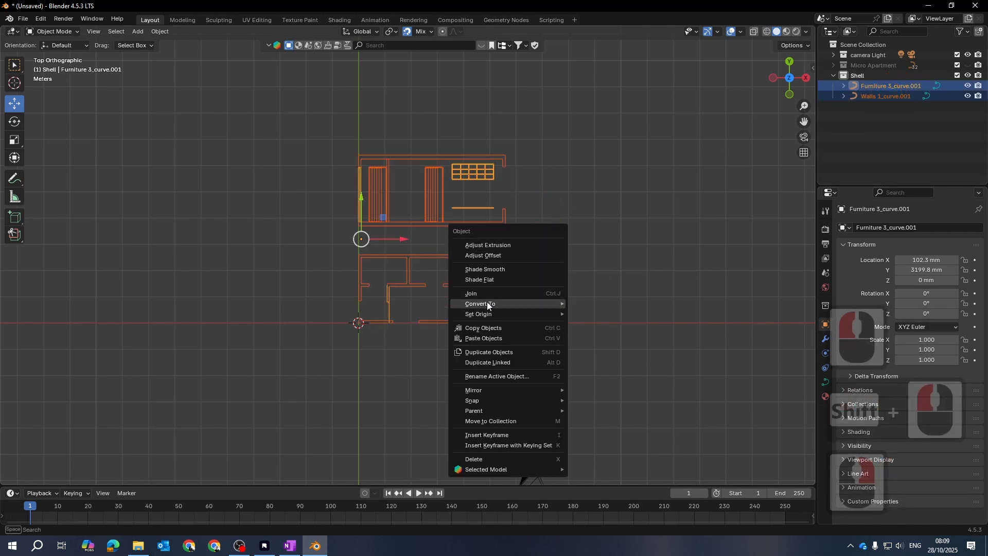
{"action": "mouse_move", "coordinate": [490, 303]}
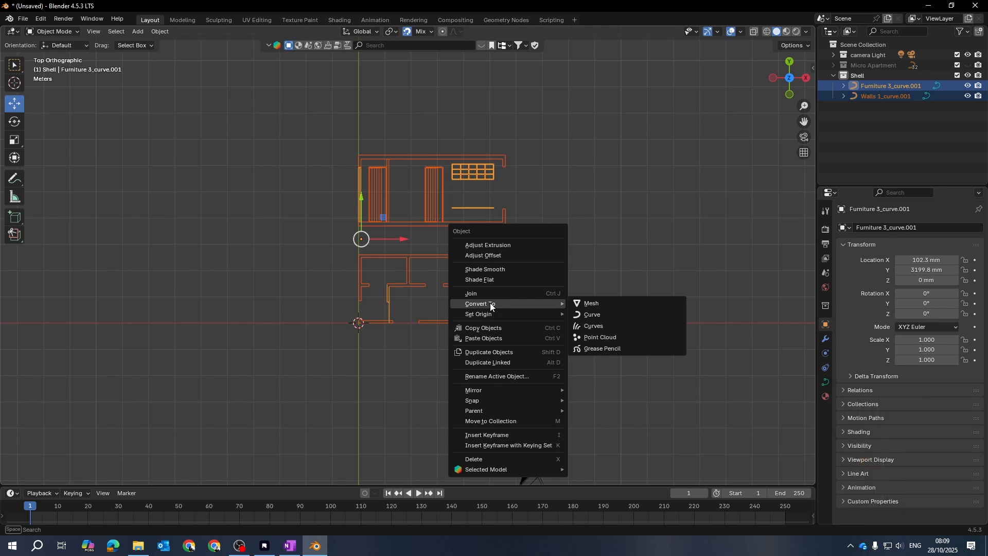
{"action": "key", "text": "Escape"}
{"action": "right_click", "coordinate": [531, 248]}
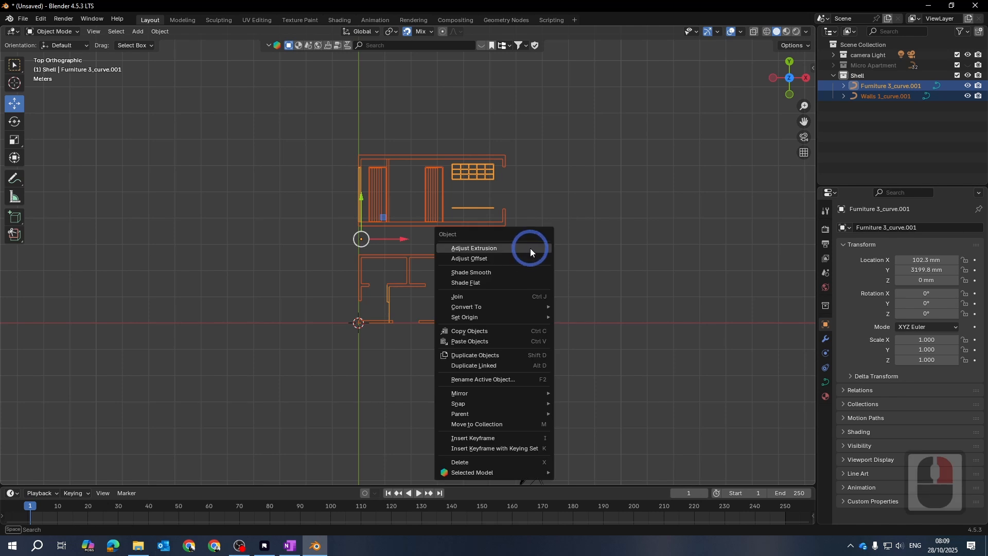
{"action": "right_click", "coordinate": [499, 282]}
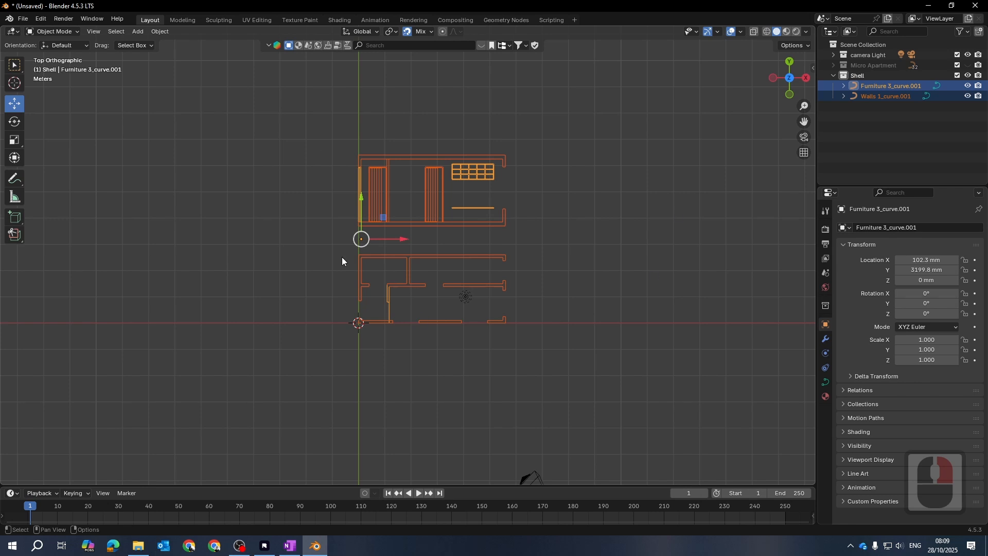
{"action": "left_click", "coordinate": [157, 32]}
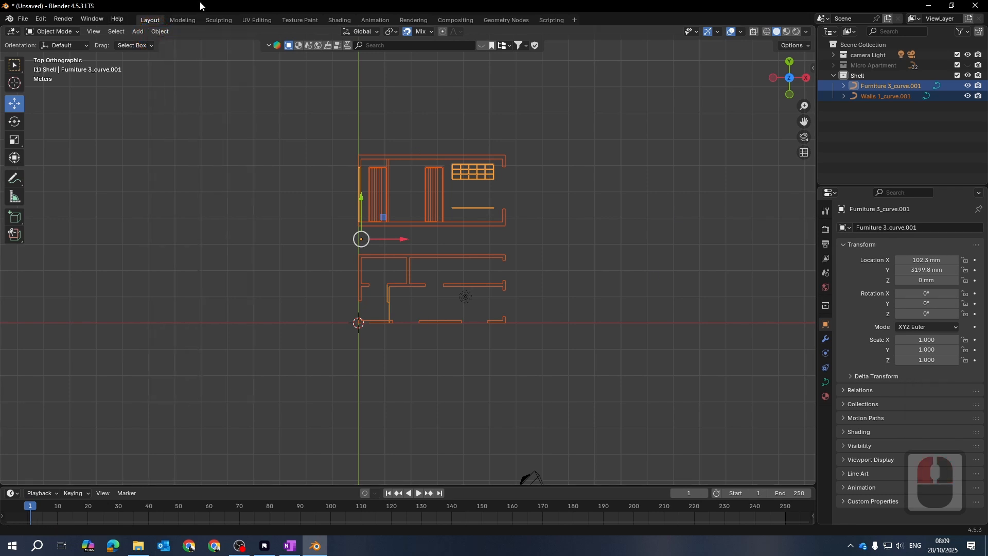
{"action": "left_click", "coordinate": [156, 33]}
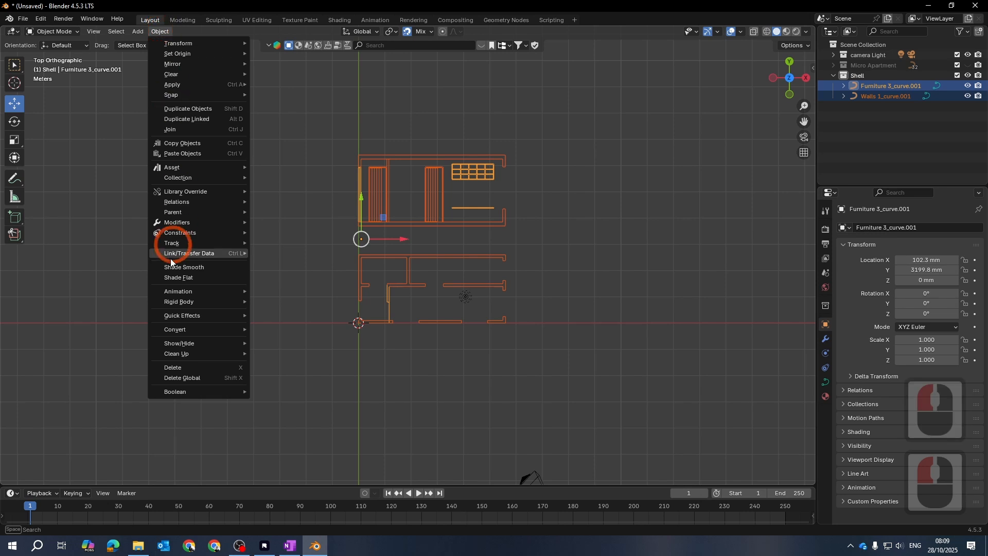
{"action": "mouse_move", "coordinate": [209, 191]}
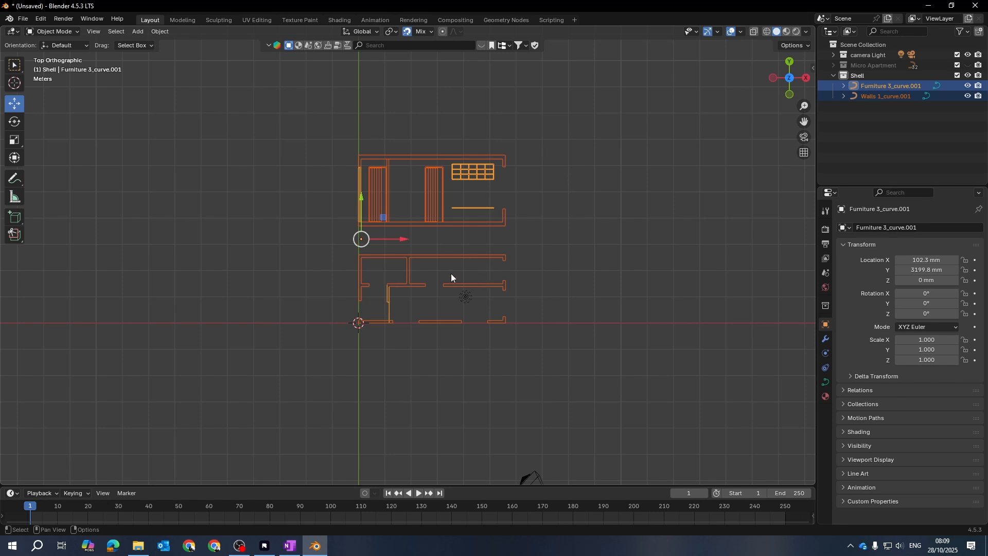
{"action": "scroll", "coordinate": [451, 274], "scroll_direction": "up", "scroll_amount": 5}
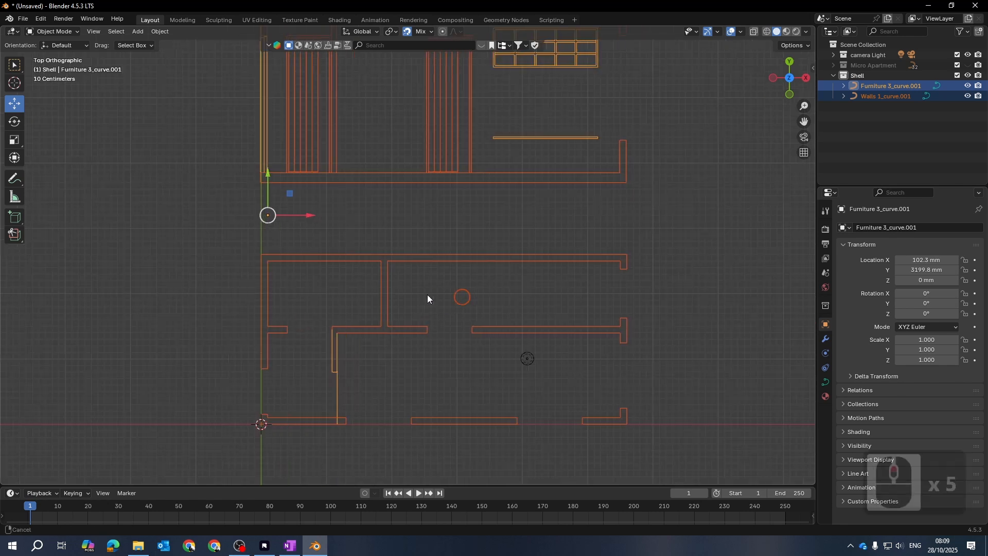
{"action": "middle_click_drag", "start_coordinate": [427, 294], "coordinate": [297, 206], "text": "shift"}
{"action": "scroll", "coordinate": [297, 208], "scroll_direction": "down", "scroll_amount": 4}
{"action": "middle_click_drag", "start_coordinate": [310, 248], "coordinate": [329, 263], "text": "shift"}
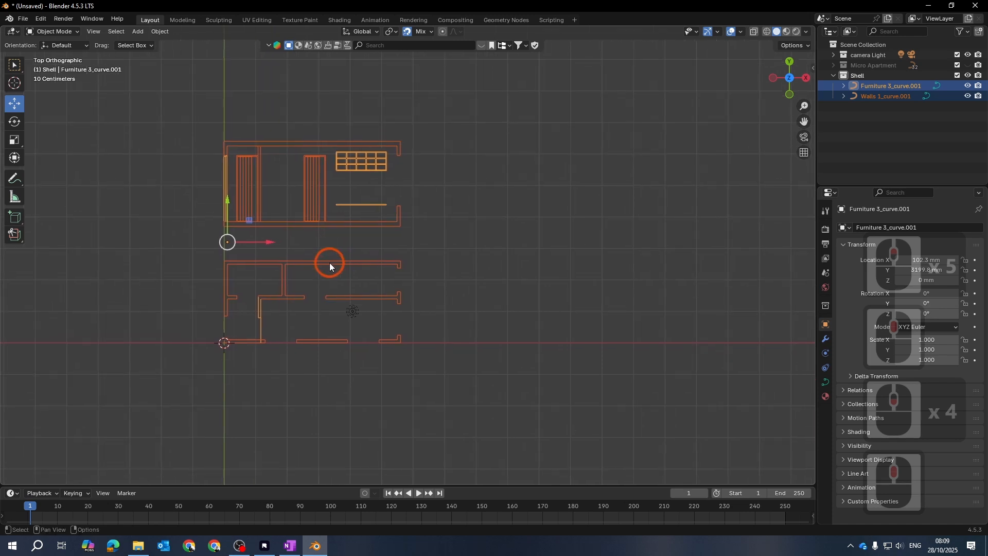
{"action": "scroll", "coordinate": [350, 245], "scroll_direction": "up", "scroll_amount": 1}
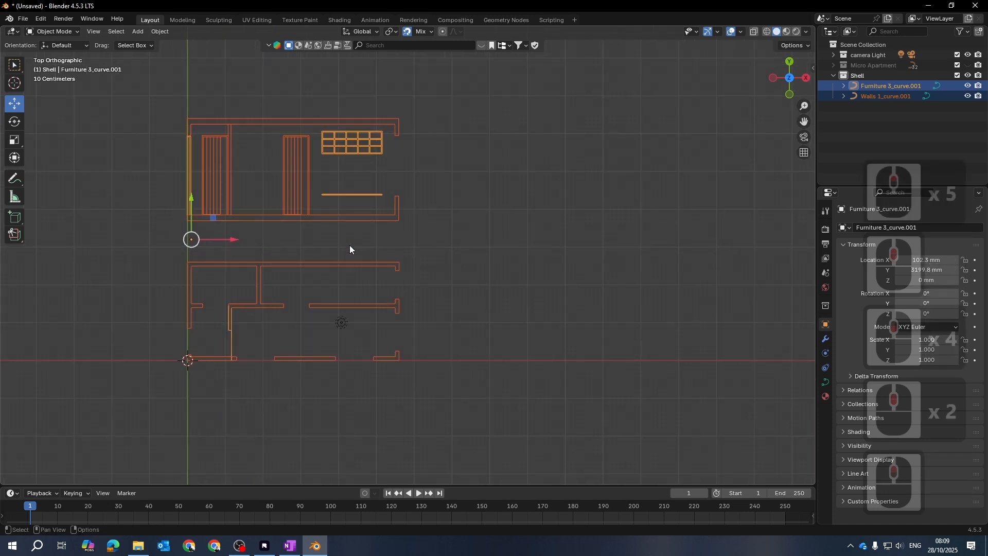
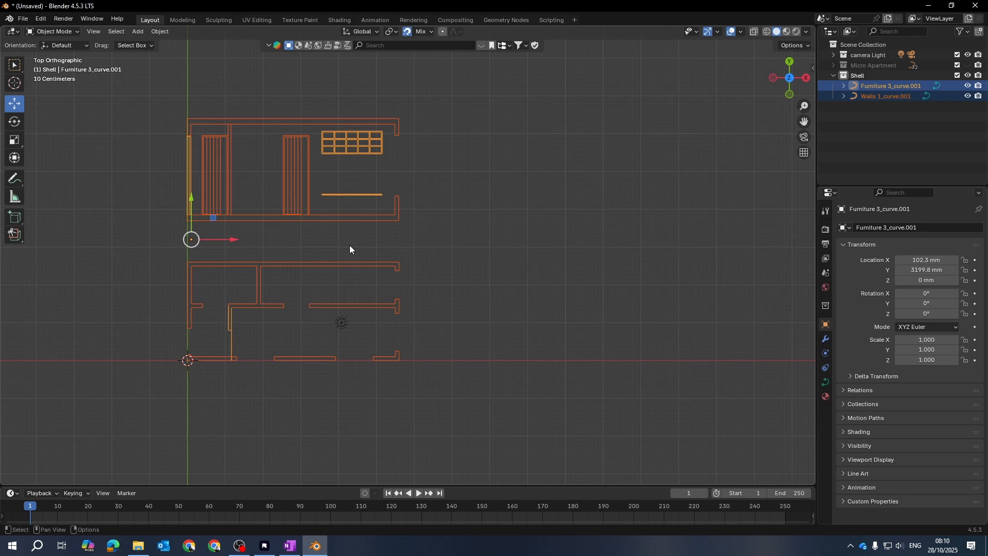
{"action": "scroll", "coordinate": [389, 287], "scroll_direction": "up", "scroll_amount": 4}
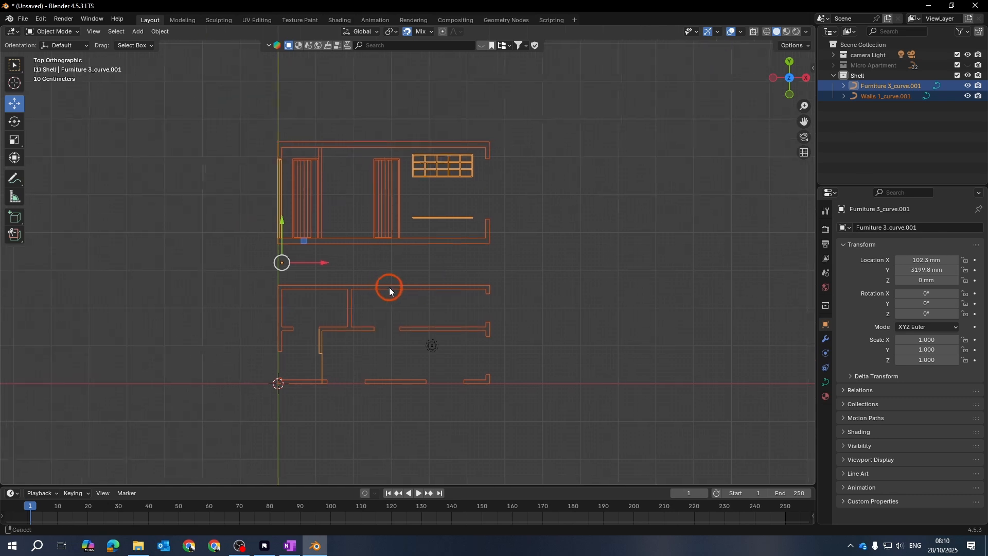
{"action": "scroll", "coordinate": [398, 274], "scroll_direction": "down", "scroll_amount": 3}
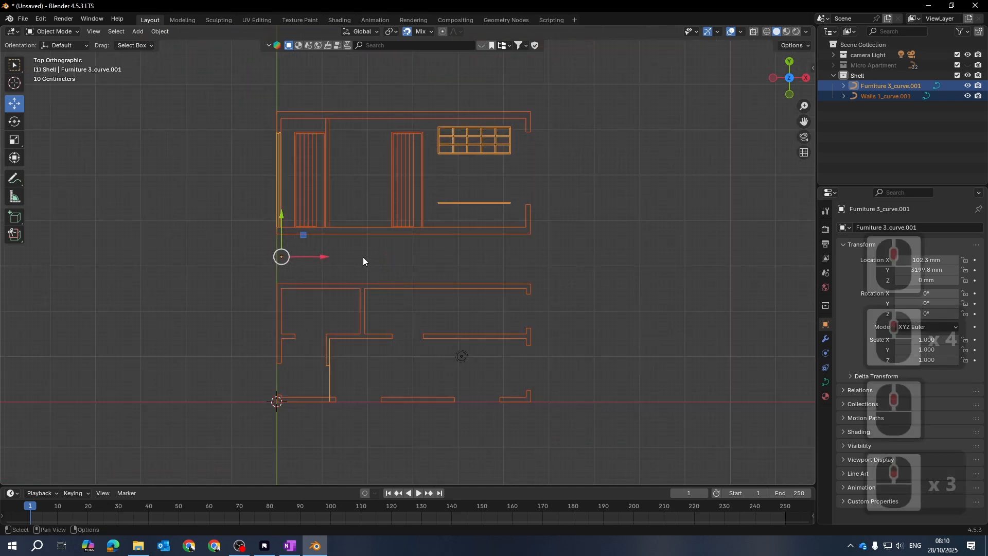
{"action": "middle_click_drag", "start_coordinate": [364, 261], "coordinate": [354, 267], "text": "shift"}
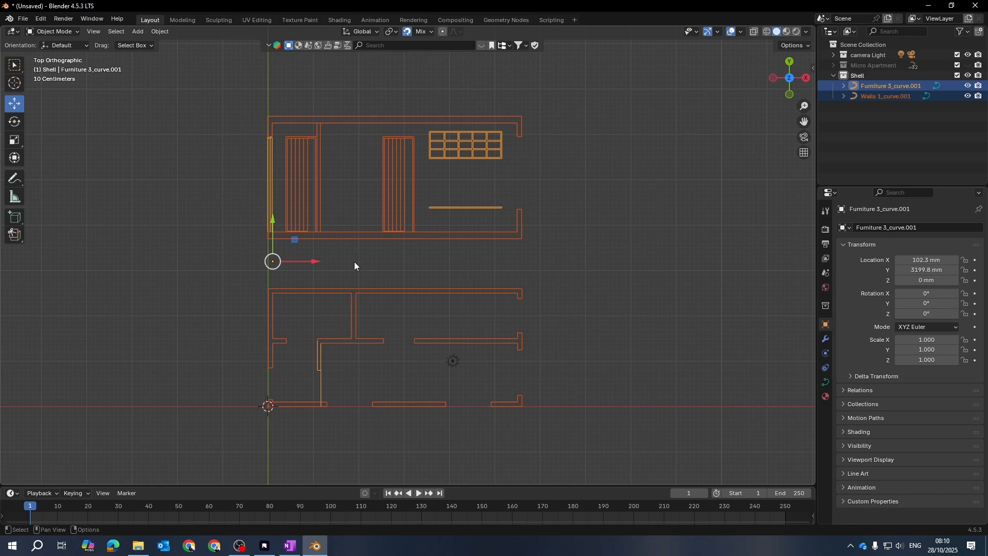
Check the walls curve and the furniture curve one at a time as separate objects
{"action": "scroll", "coordinate": [354, 262], "scroll_direction": "down", "scroll_amount": 1}
{"action": "middle_click_drag", "start_coordinate": [375, 241], "coordinate": [427, 214], "text": "shift"}
{"action": "left_click_drag", "start_coordinate": [535, 359], "coordinate": [497, 384]}
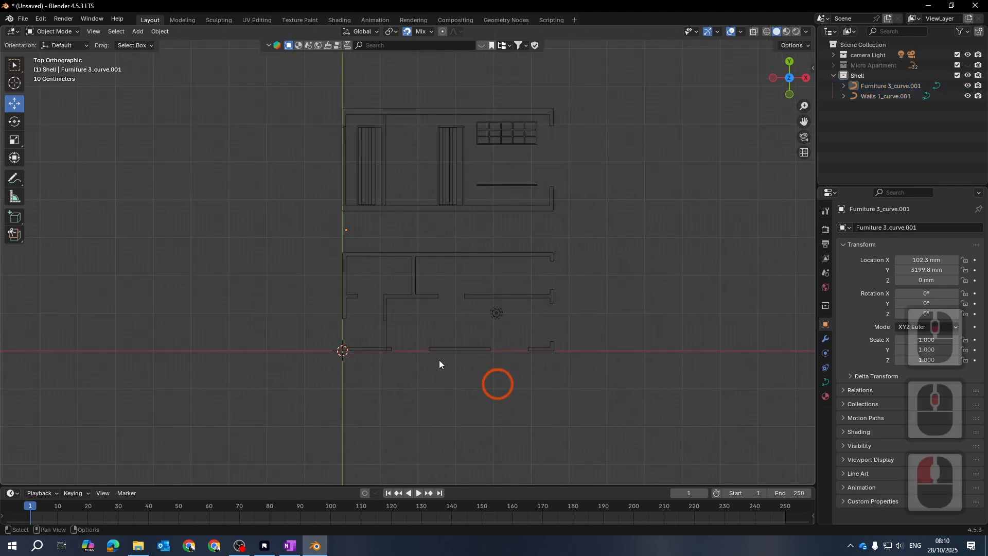
{"action": "scroll", "coordinate": [352, 289], "scroll_direction": "up", "scroll_amount": 2}
{"action": "left_click", "coordinate": [421, 270]}
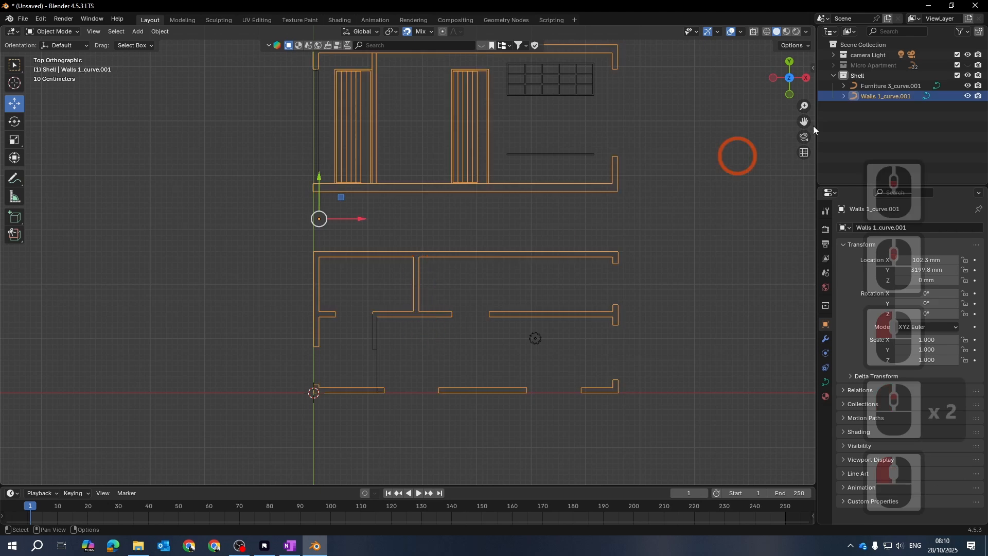
{"action": "left_click", "coordinate": [913, 86]}
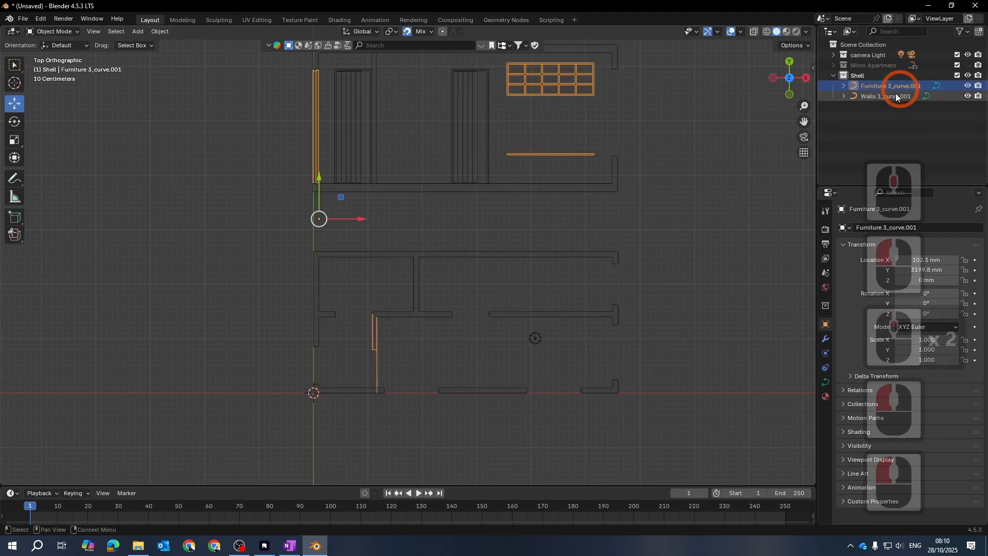
{"action": "left_click", "coordinate": [898, 96]}
{"action": "left_click", "coordinate": [627, 223]}
{"action": "left_click", "coordinate": [546, 280]}
Join the Furniture 3 and Walls 1 curves of the Shell collection into a single object with Walls 1 as the active one
{"action": "scroll", "coordinate": [567, 314], "scroll_direction": "down", "scroll_amount": 2}
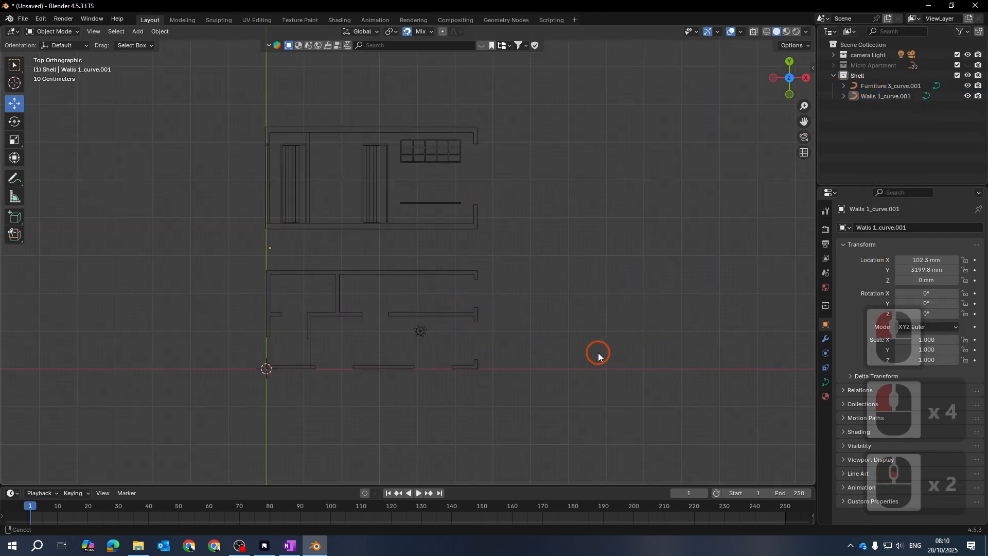
{"action": "left_click_drag", "start_coordinate": [573, 342], "coordinate": [443, 108]}
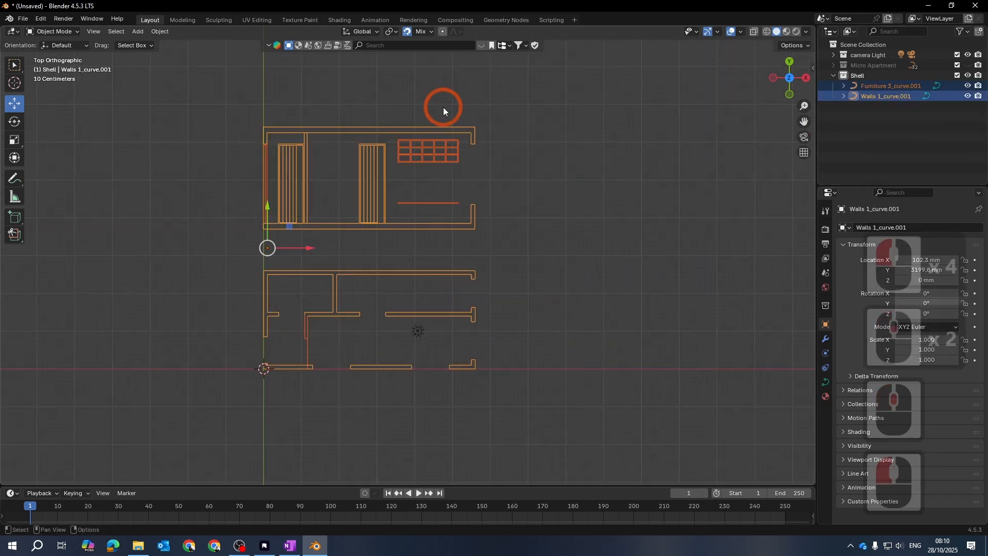
{"action": "right_click", "coordinate": [443, 214]}
{"action": "left_click", "coordinate": [391, 258]}
{"action": "left_click", "coordinate": [585, 248]}
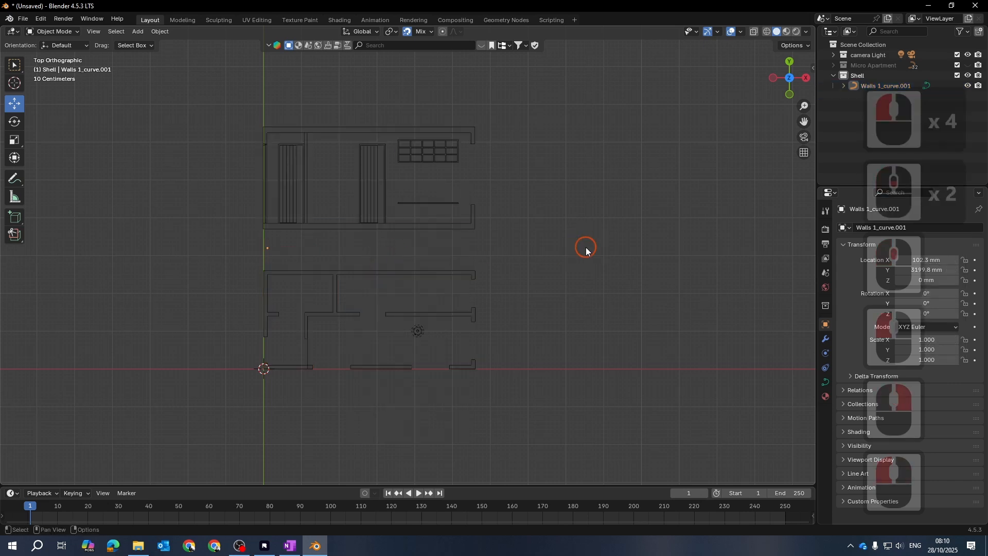
{"action": "left_click", "coordinate": [453, 228]}
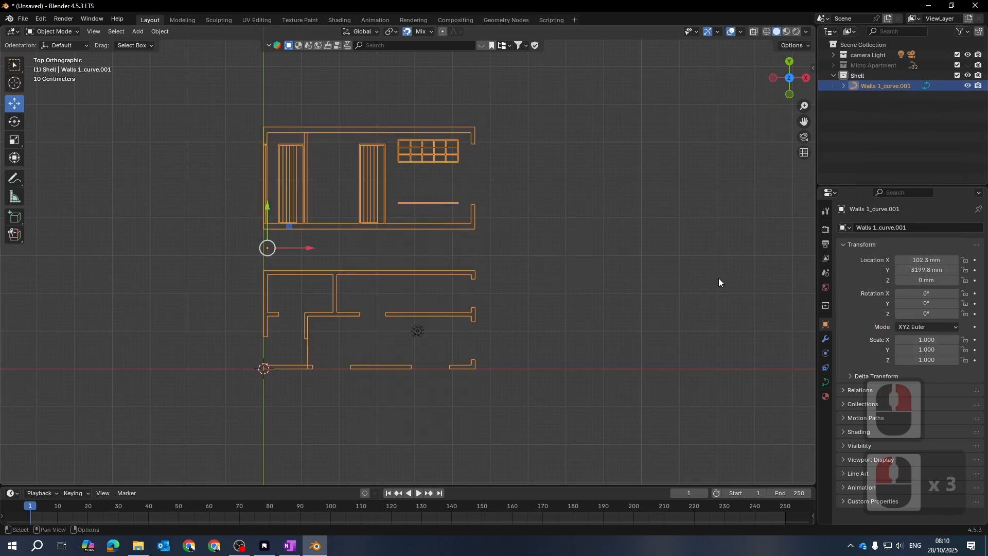
Convert the joined walls curve to a mesh and select the resulting object
{"action": "left_click", "coordinate": [656, 246]}
{"action": "left_click_drag", "start_coordinate": [548, 323], "coordinate": [453, 195]}
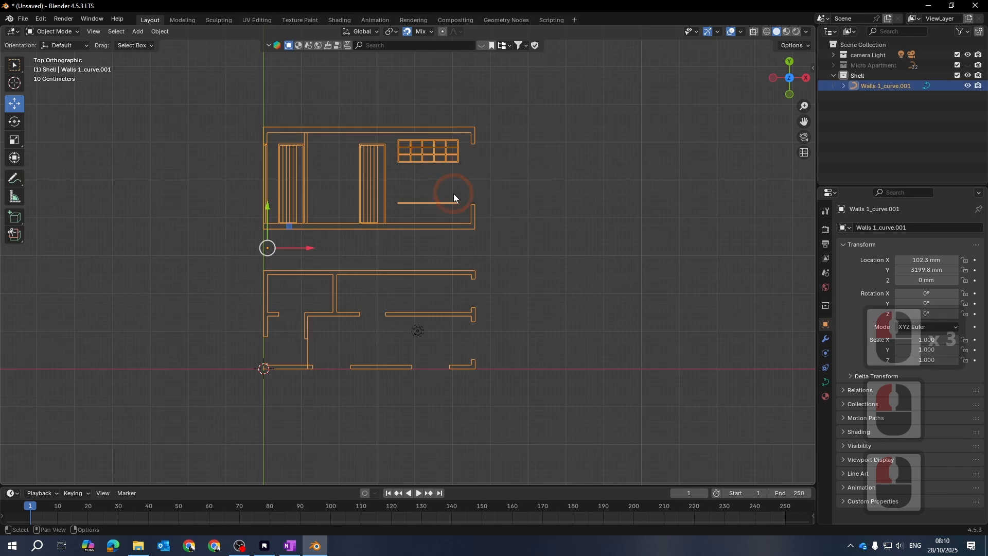
{"action": "right_click", "coordinate": [453, 194]}
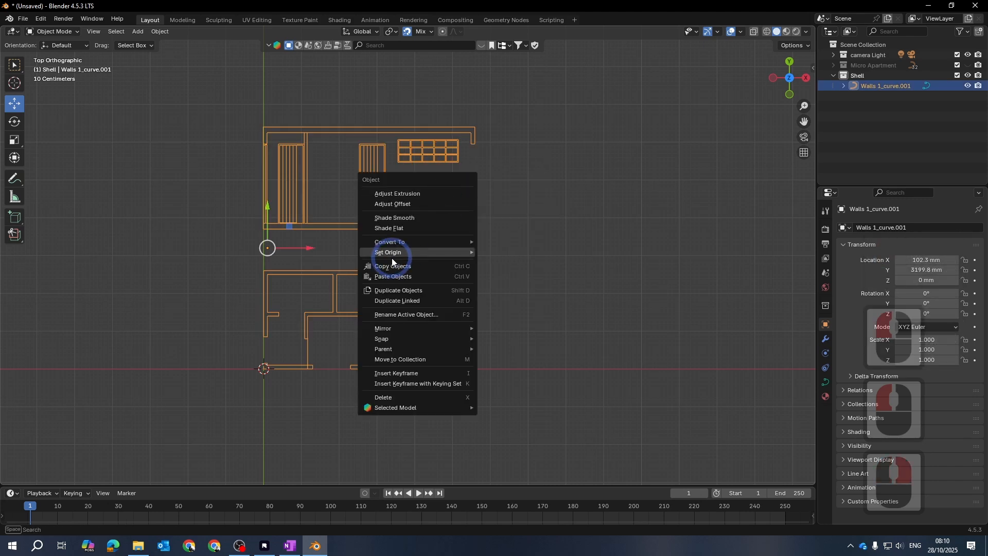
{"action": "mouse_move", "coordinate": [393, 255]}
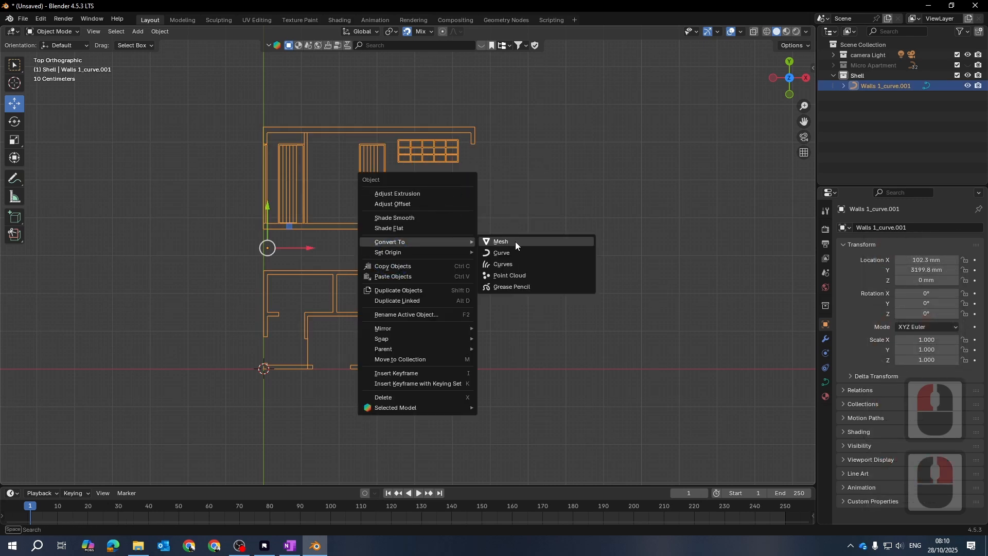
{"action": "left_click", "coordinate": [498, 239]}
{"action": "left_click", "coordinate": [570, 200]}
{"action": "middle_click_drag", "start_coordinate": [474, 234], "coordinate": [500, 240]}
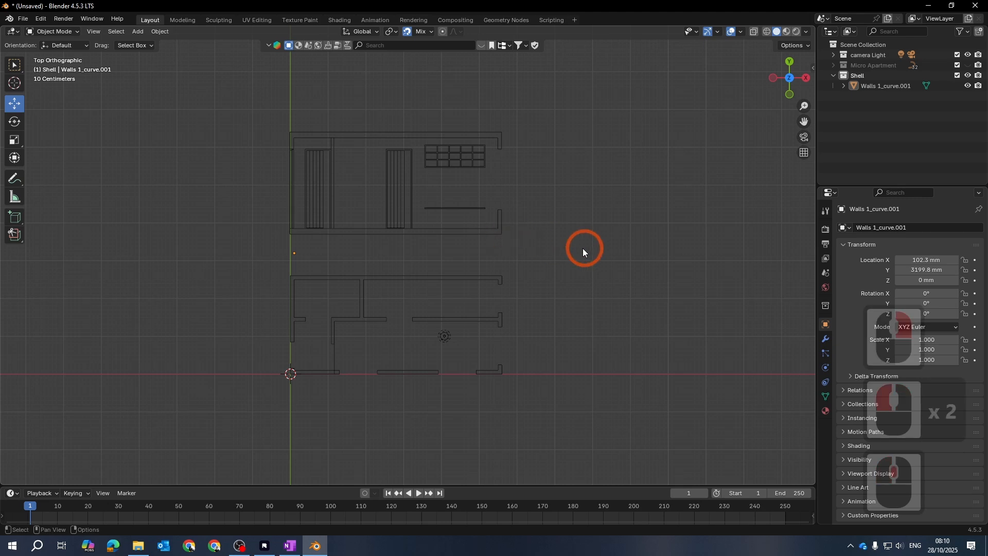
{"action": "left_click", "coordinate": [456, 232]}
{"action": "left_click", "coordinate": [437, 210]}
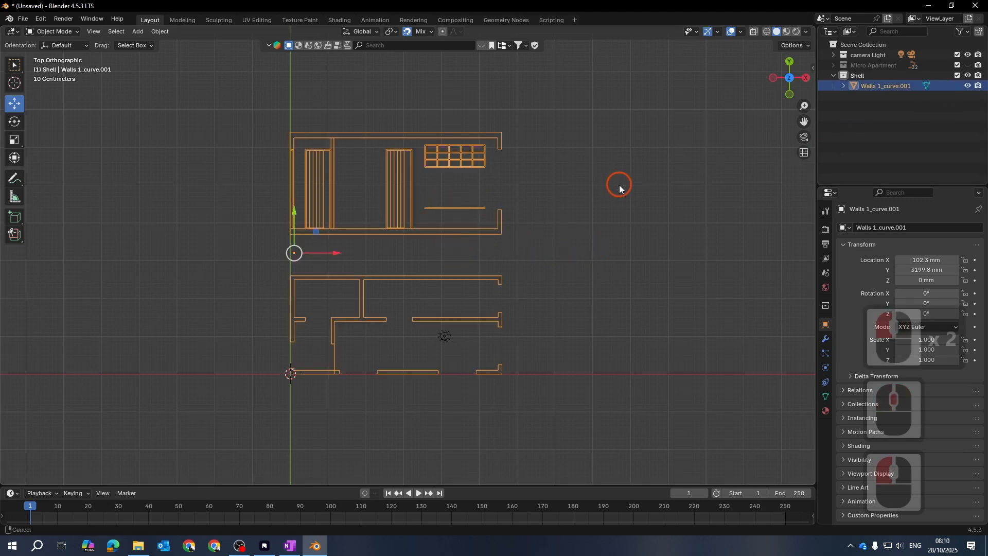
Enter Edit Mode on the Walls 1 mesh and examine the vertices of the section and the plan
{"action": "middle_click_drag", "start_coordinate": [620, 189], "coordinate": [625, 195], "text": "shift"}
{"action": "key", "text": "Tab"}
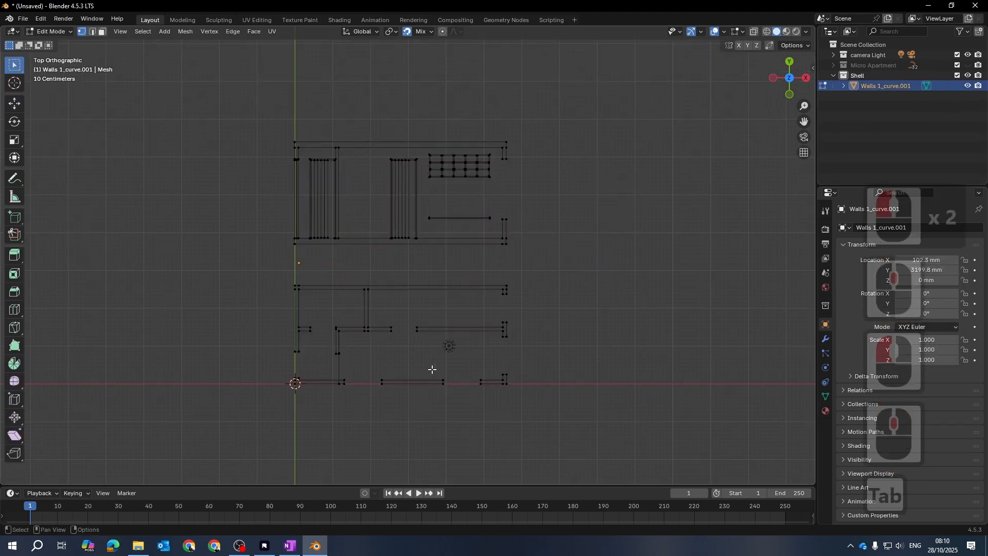
{"action": "scroll", "coordinate": [429, 370], "scroll_direction": "up", "scroll_amount": 4}
{"action": "middle_click_drag", "start_coordinate": [400, 394], "coordinate": [455, 160]}
{"action": "middle_click_drag", "start_coordinate": [614, 181], "coordinate": [606, 340]}
{"action": "middle_click_drag", "start_coordinate": [632, 201], "coordinate": [593, 474]}
{"action": "scroll", "coordinate": [556, 136], "scroll_direction": "up", "scroll_amount": 4}
{"action": "middle_click_drag", "start_coordinate": [593, 140], "coordinate": [486, 274]}
{"action": "scroll", "coordinate": [576, 272], "scroll_direction": "down", "scroll_amount": 5}
{"action": "middle_click_drag", "start_coordinate": [417, 275], "coordinate": [502, 246]}
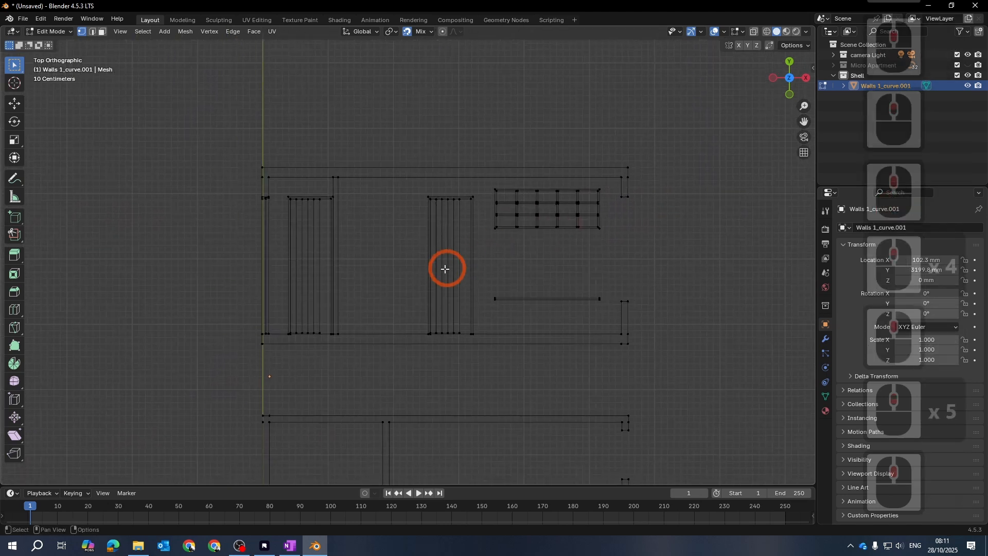
{"action": "middle_click_drag", "start_coordinate": [452, 274], "coordinate": [481, 247]}
{"action": "middle_click_drag", "start_coordinate": [573, 332], "coordinate": [503, 256]}
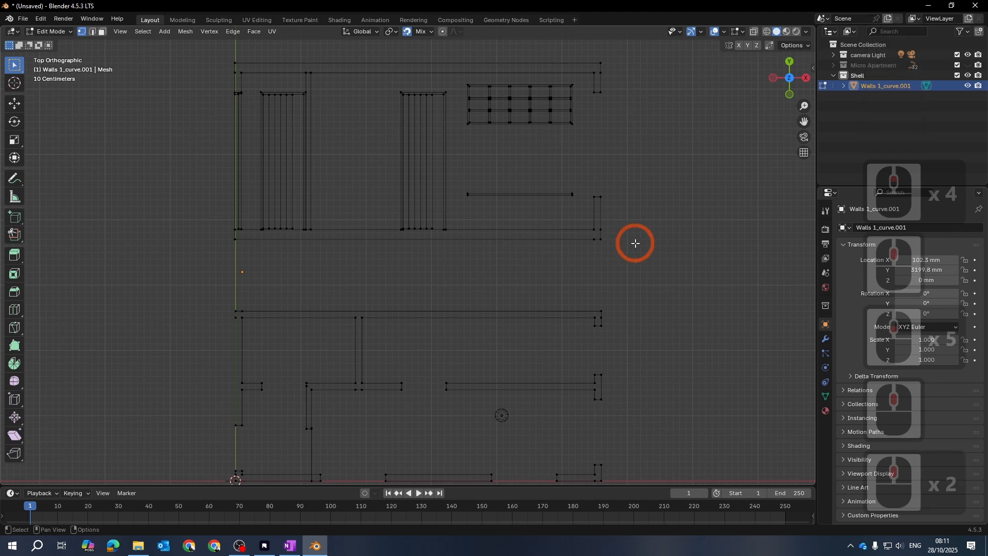
Check the extent of the section's linework and examine the wall lines of the floor plan below it
{"action": "left_click_drag", "start_coordinate": [633, 269], "coordinate": [223, 64]}
{"action": "left_click", "coordinate": [677, 258]}
{"action": "middle_click_drag", "start_coordinate": [660, 367], "coordinate": [598, 236]}
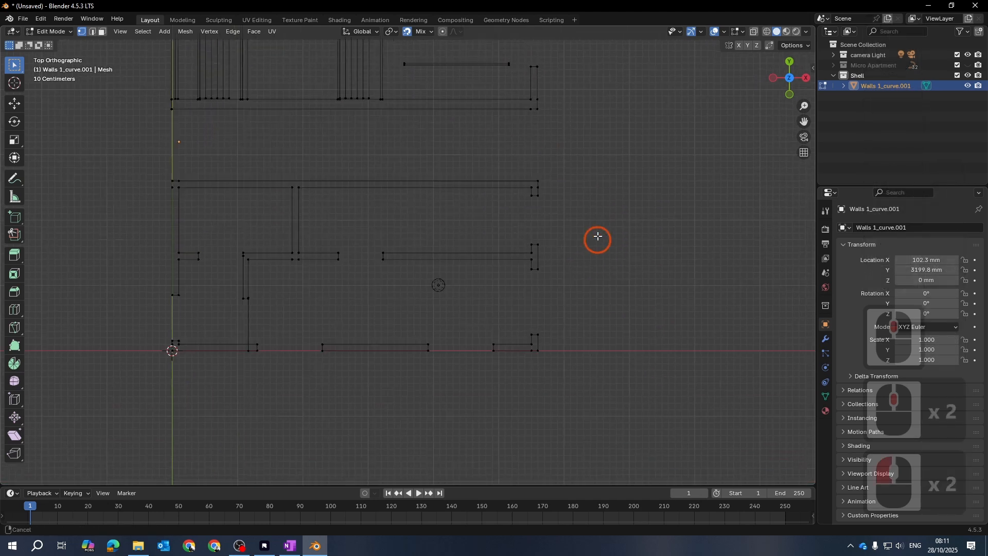
{"action": "scroll", "coordinate": [218, 185], "scroll_direction": "up", "scroll_amount": 1}
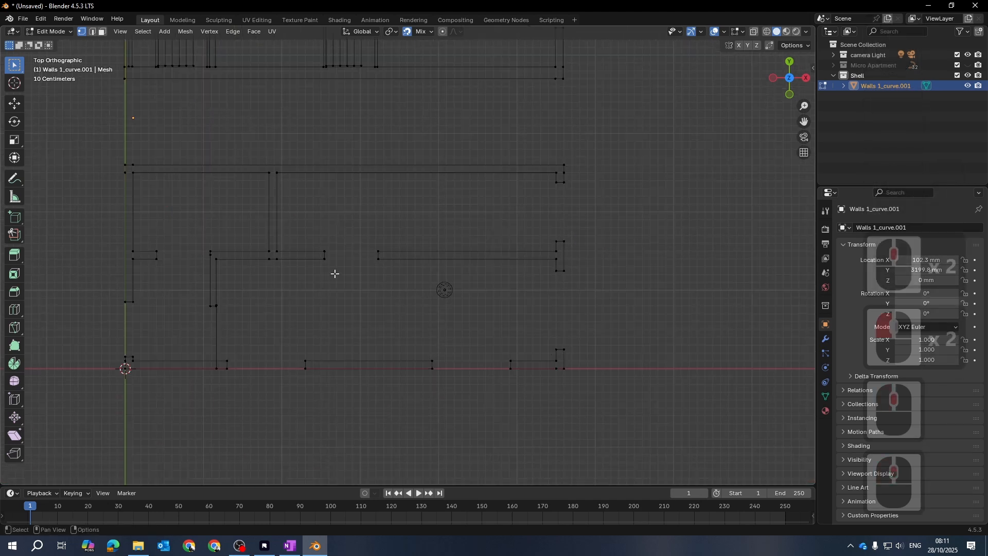
{"action": "middle_click_drag", "start_coordinate": [372, 278], "coordinate": [468, 255]}
{"action": "scroll", "coordinate": [410, 243], "scroll_direction": "down", "scroll_amount": 4}
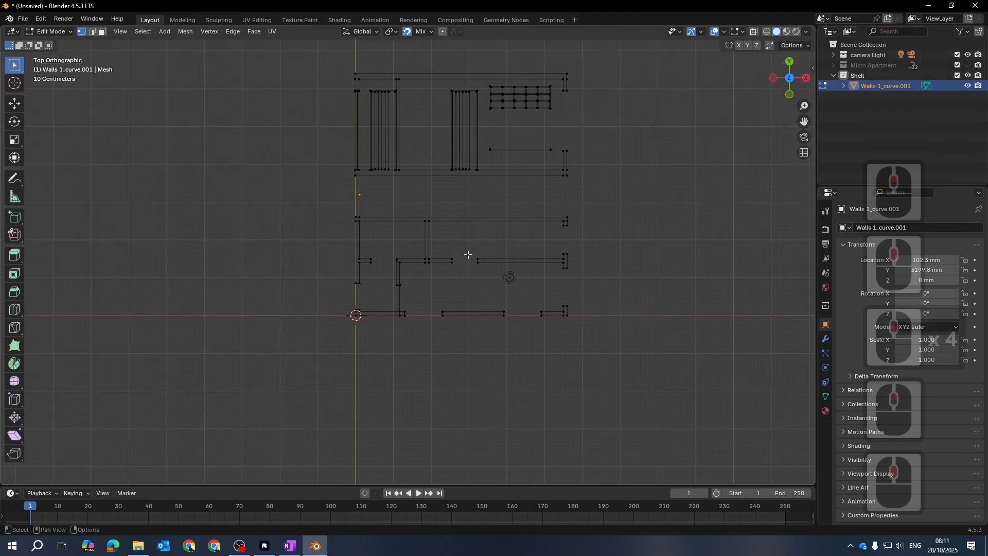
{"action": "scroll", "coordinate": [407, 247], "scroll_direction": "up", "scroll_amount": 4}
{"action": "scroll", "coordinate": [404, 345], "scroll_direction": "up", "scroll_amount": 5}
{"action": "scroll", "coordinate": [421, 370], "scroll_direction": "down", "scroll_amount": 1}
{"action": "middle_click_drag", "start_coordinate": [419, 338], "coordinate": [394, 57]}
{"action": "left_click_drag", "start_coordinate": [394, 168], "coordinate": [301, 153]}
{"action": "middle_click_drag", "start_coordinate": [420, 182], "coordinate": [346, 270]}
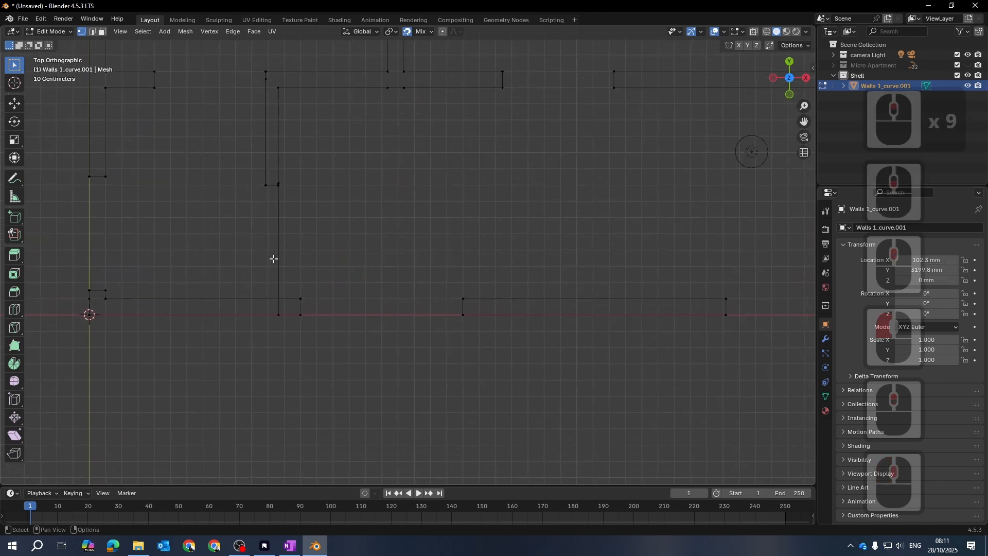
Examine the door panels and the gridded window in the section against the wall outlines of the plan
{"action": "scroll", "coordinate": [273, 259], "scroll_direction": "down", "scroll_amount": 3}
{"action": "middle_click_drag", "start_coordinate": [274, 262], "coordinate": [289, 322], "text": "shift"}
{"action": "middle_click_drag", "start_coordinate": [435, 287], "coordinate": [366, 395], "text": "shift"}
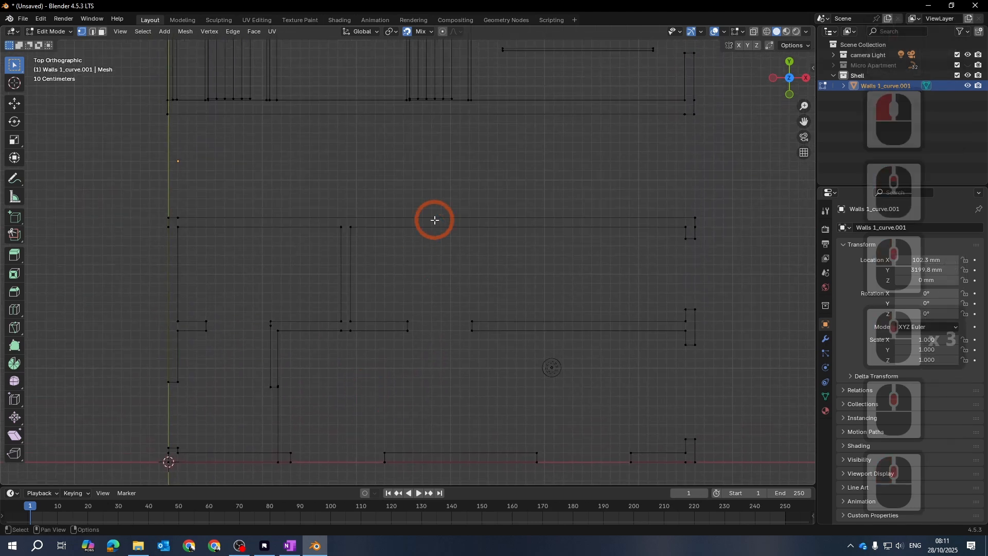
{"action": "middle_click_drag", "start_coordinate": [435, 220], "coordinate": [413, 337], "text": "shift"}
{"action": "middle_click_drag", "start_coordinate": [470, 163], "coordinate": [462, 310], "text": "shift"}
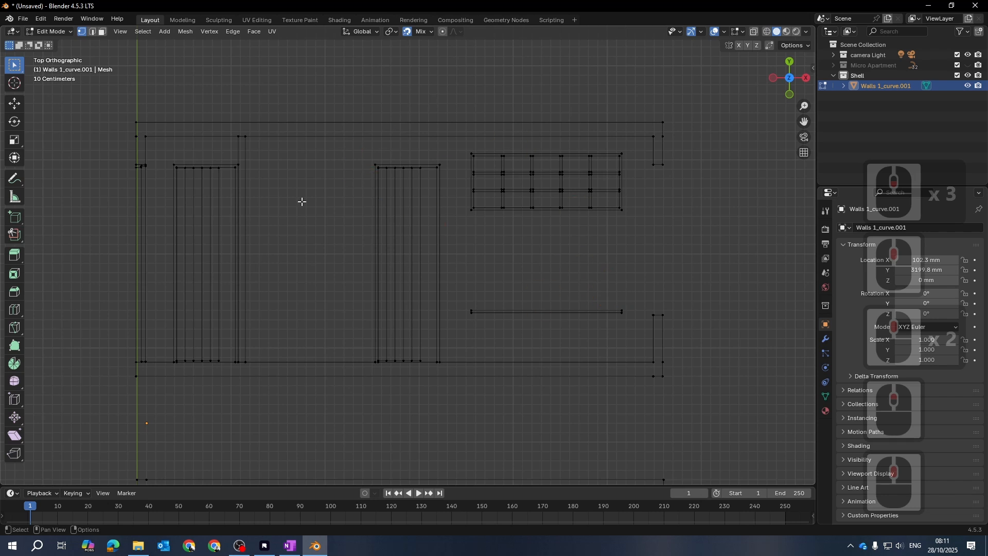
{"action": "left_click_drag", "start_coordinate": [546, 248], "coordinate": [341, 148]}
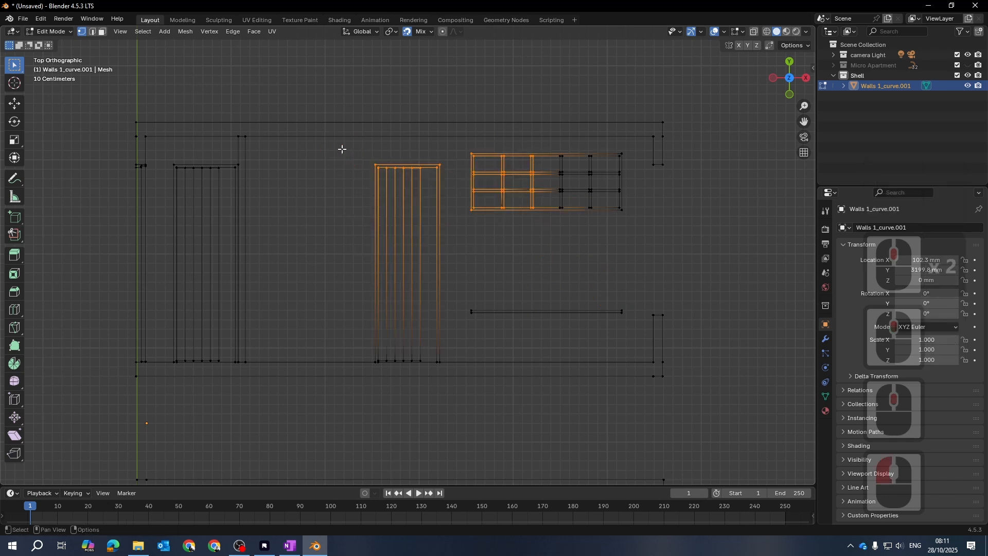
{"action": "left_click", "coordinate": [548, 264]}
{"action": "scroll", "coordinate": [535, 281], "scroll_direction": "down", "scroll_amount": 2}
{"action": "middle_click_drag", "start_coordinate": [530, 293], "coordinate": [545, 166], "text": "shift"}
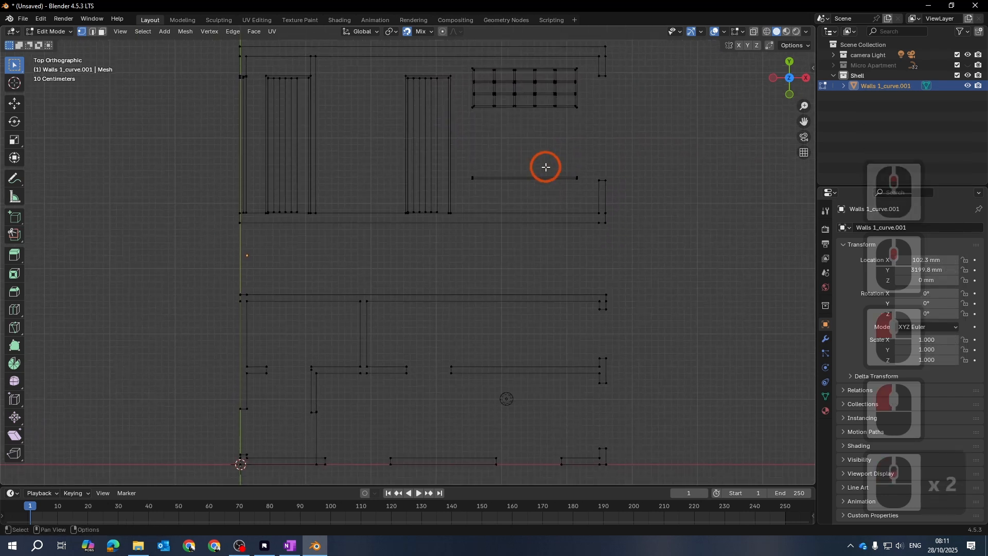
{"action": "middle_click_drag", "start_coordinate": [448, 251], "coordinate": [455, 204], "text": "shift"}
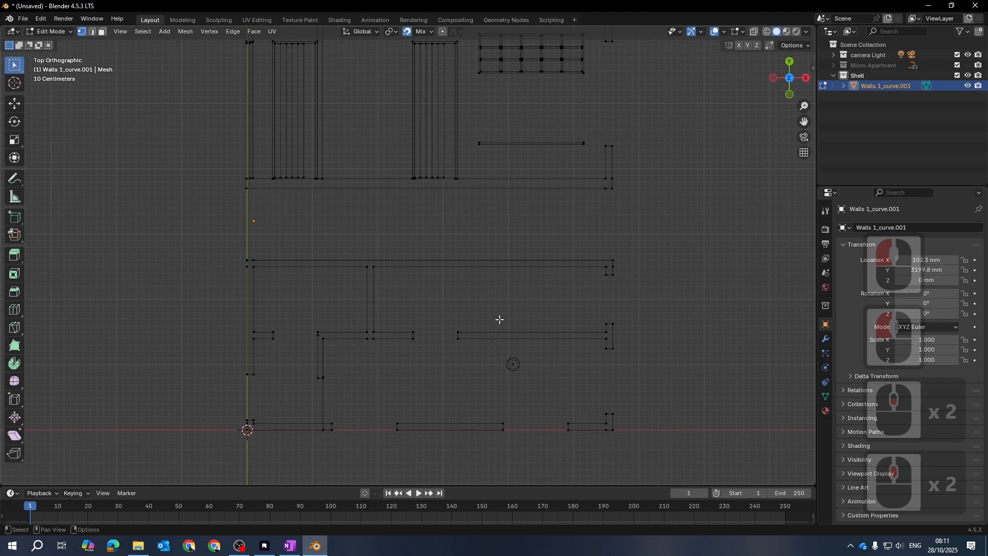
In edge select mode, delete the vertices of the stray vertical line between the plan's L-shaped inner wall and its lower wall
{"action": "scroll", "coordinate": [507, 321], "scroll_direction": "down", "scroll_amount": 1}
{"action": "middle_click_drag", "start_coordinate": [511, 323], "coordinate": [489, 260], "text": "shift"}
{"action": "left_click", "coordinate": [507, 318]}
{"action": "scroll", "coordinate": [375, 318], "scroll_direction": "up", "scroll_amount": 1}
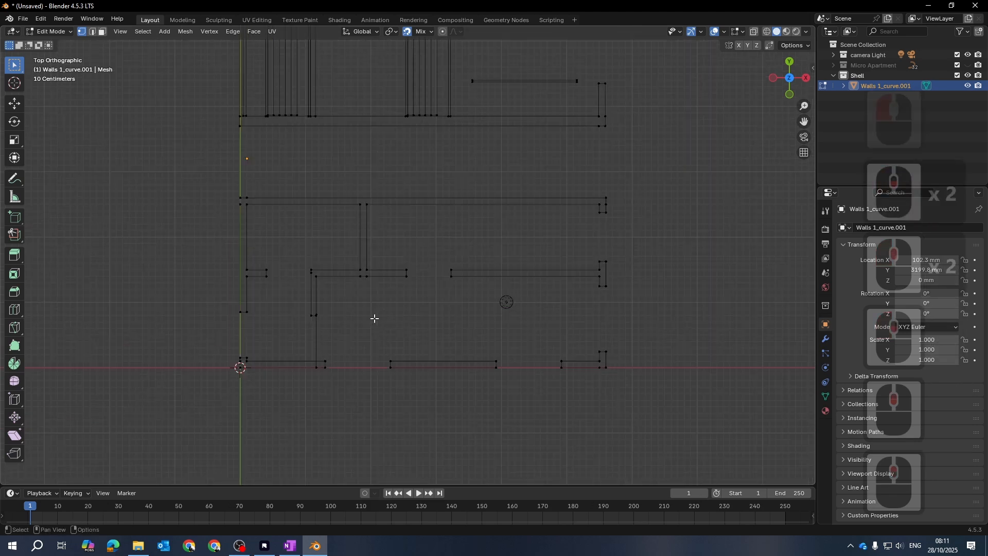
{"action": "middle_click_drag", "start_coordinate": [375, 319], "coordinate": [377, 251]}
{"action": "scroll", "coordinate": [309, 282], "scroll_direction": "up", "scroll_amount": 3}
{"action": "middle_click_drag", "start_coordinate": [306, 282], "coordinate": [402, 267]}
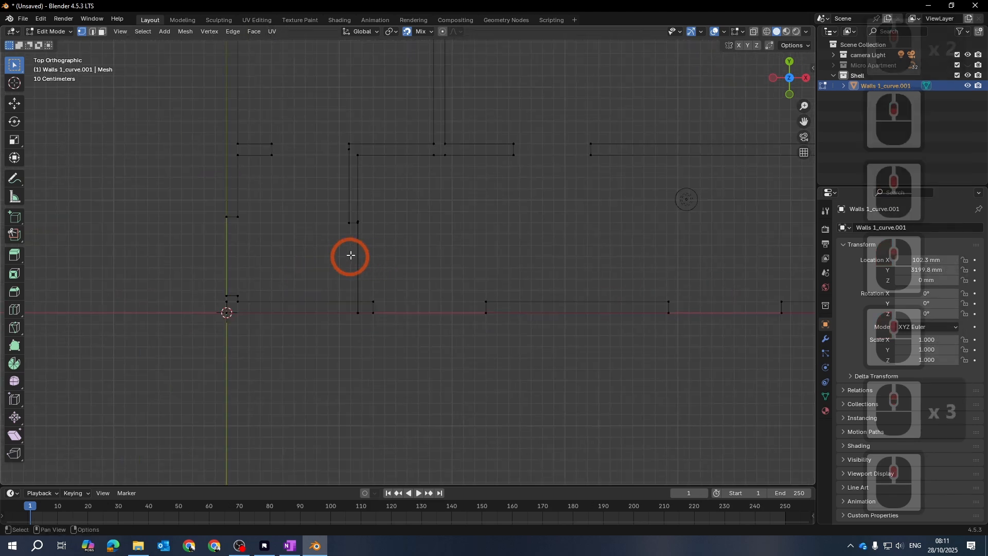
{"action": "scroll", "coordinate": [356, 253], "scroll_direction": "up", "scroll_amount": 6}
{"action": "scroll", "coordinate": [246, 179], "scroll_direction": "down", "scroll_amount": 3}
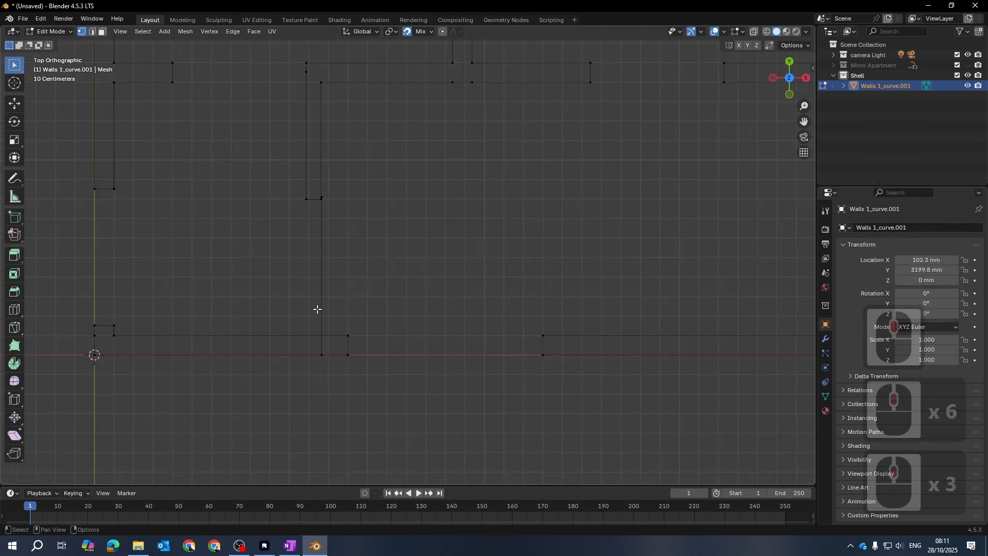
{"action": "left_click", "coordinate": [93, 33]}
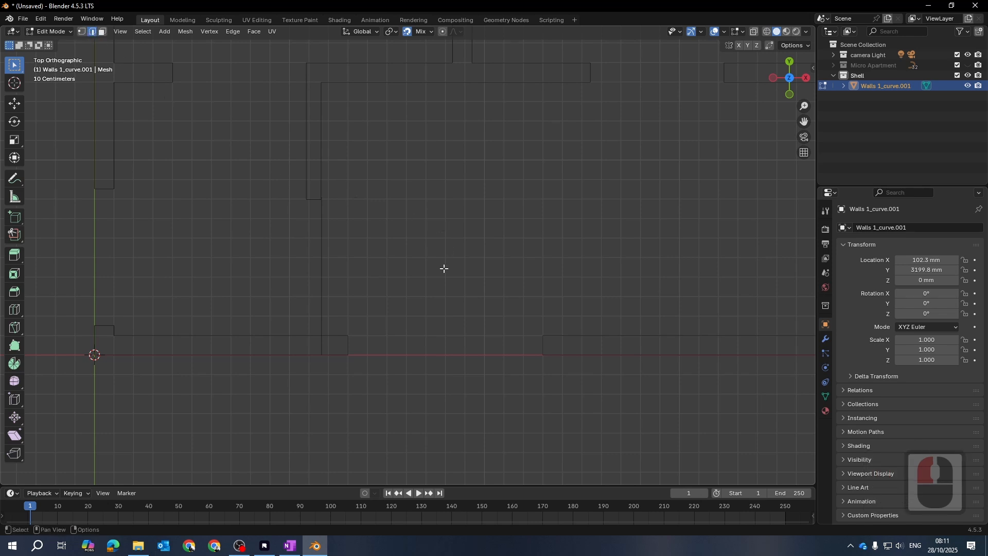
{"action": "double_click", "coordinate": [321, 279]}
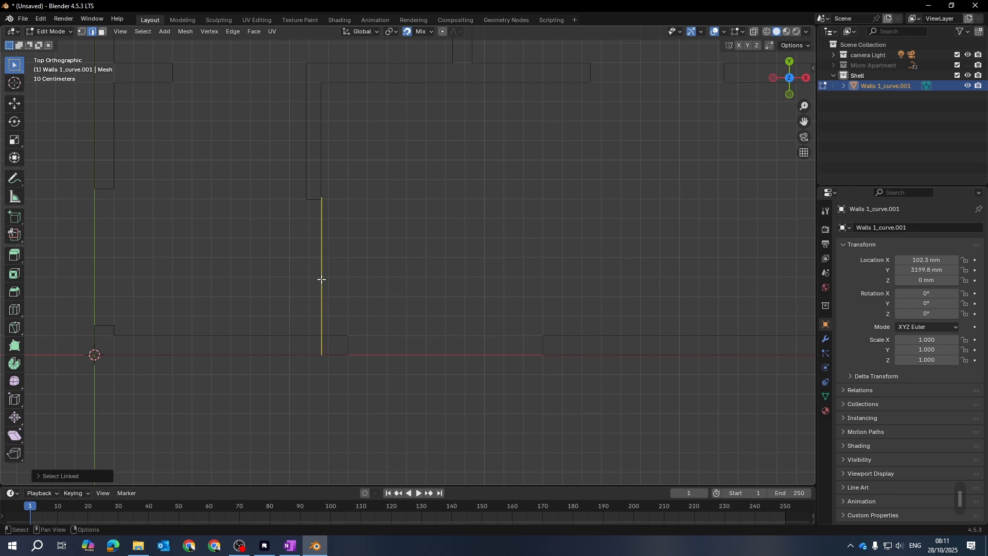
{"action": "key", "text": "Delete"}
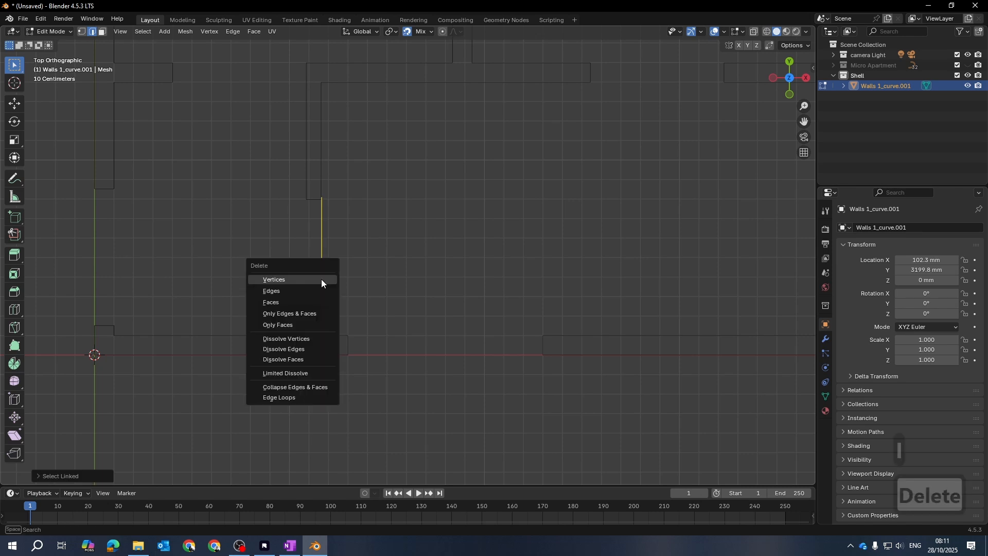
{"action": "left_click", "coordinate": [321, 279]}
Check which edges are linked in the middle and right-hand segments of the plan's lower wall
{"action": "scroll", "coordinate": [348, 258], "scroll_direction": "down", "scroll_amount": 4}
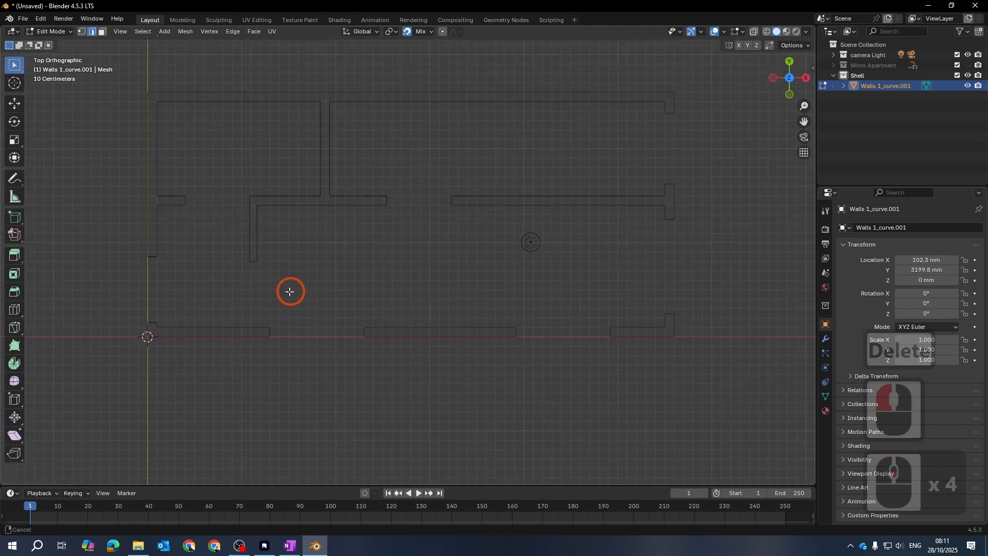
{"action": "double_click", "coordinate": [409, 328]}
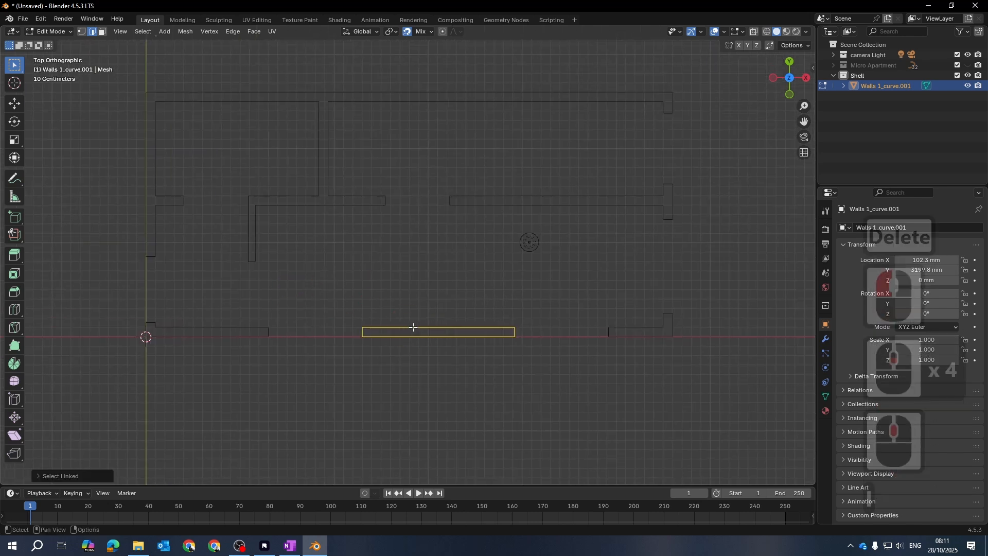
{"action": "left_click", "coordinate": [653, 328], "text": "shift"}
{"action": "key", "text": "l"}
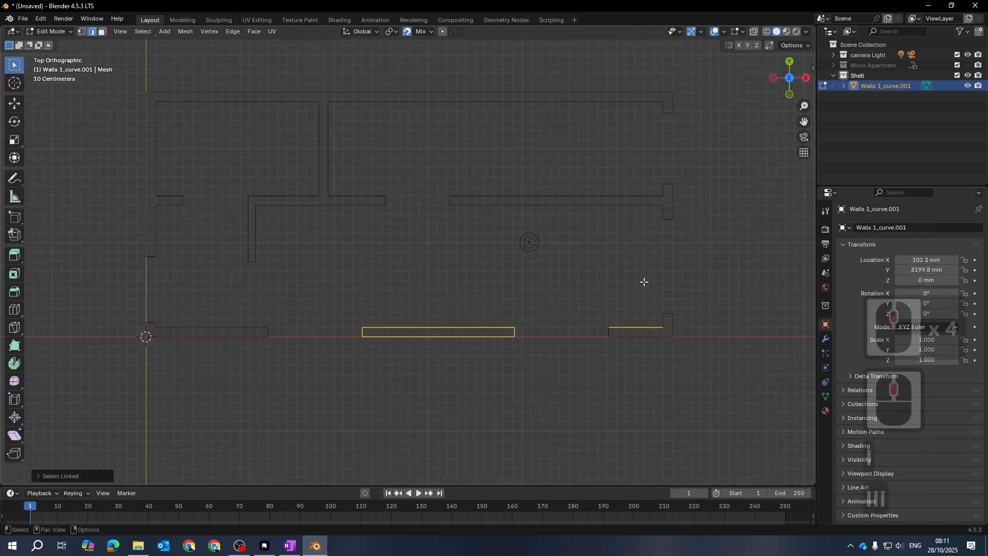
{"action": "left_click", "coordinate": [649, 324]}
{"action": "key", "text": "l"}
{"action": "key", "text": "l"}
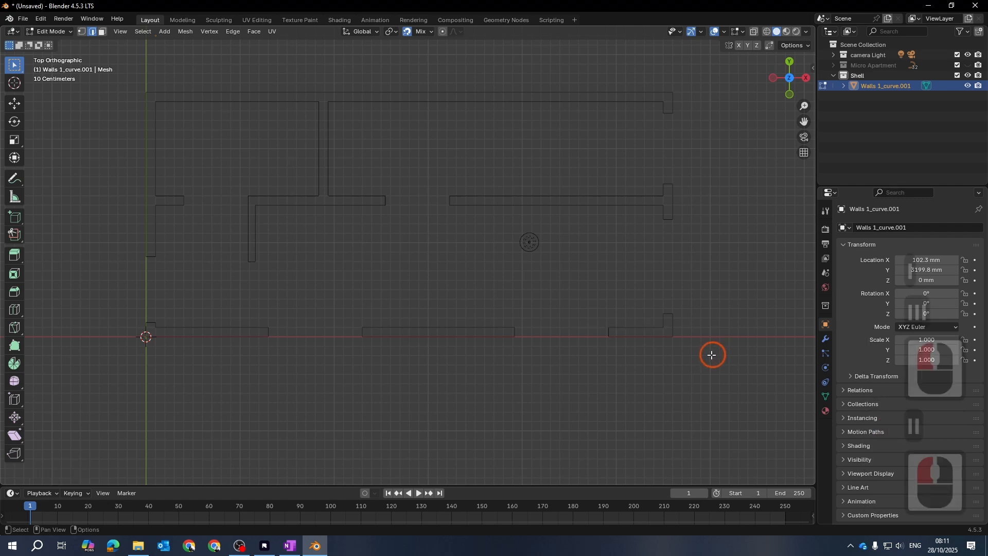
Inspect the L-shaped corner wall at the plan's lower right for linked edges, and examine the section above it
{"action": "scroll", "coordinate": [695, 356], "scroll_direction": "up", "scroll_amount": 4}
{"action": "scroll", "coordinate": [556, 308], "scroll_direction": "down", "scroll_amount": 6}
{"action": "middle_click_drag", "start_coordinate": [408, 334], "coordinate": [408, 337], "text": "shift"}
{"action": "scroll", "coordinate": [274, 323], "scroll_direction": "up", "scroll_amount": 5}
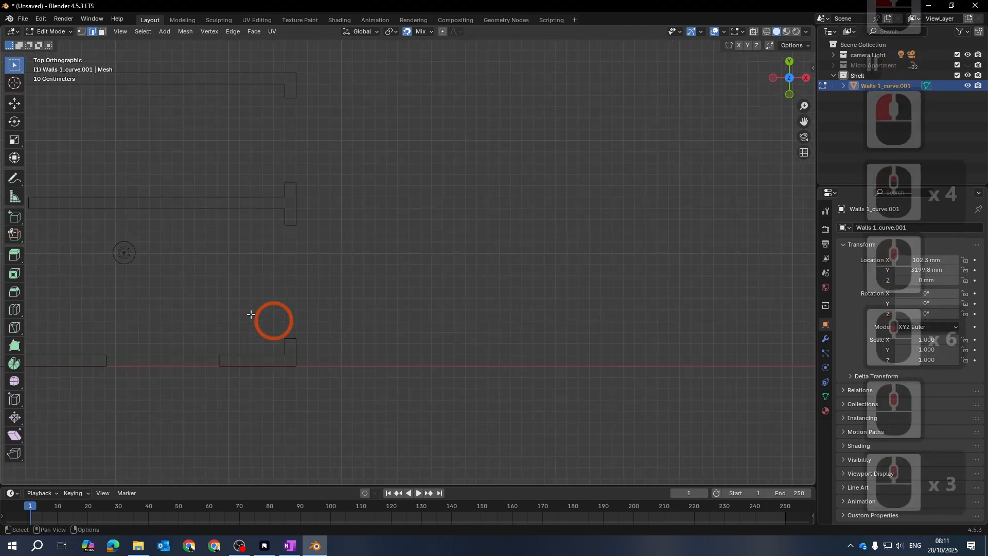
{"action": "middle_click_drag", "start_coordinate": [203, 372], "coordinate": [422, 274], "text": "shift"}
{"action": "scroll", "coordinate": [425, 285], "scroll_direction": "up", "scroll_amount": 3}
{"action": "scroll", "coordinate": [445, 333], "scroll_direction": "up", "scroll_amount": 5}
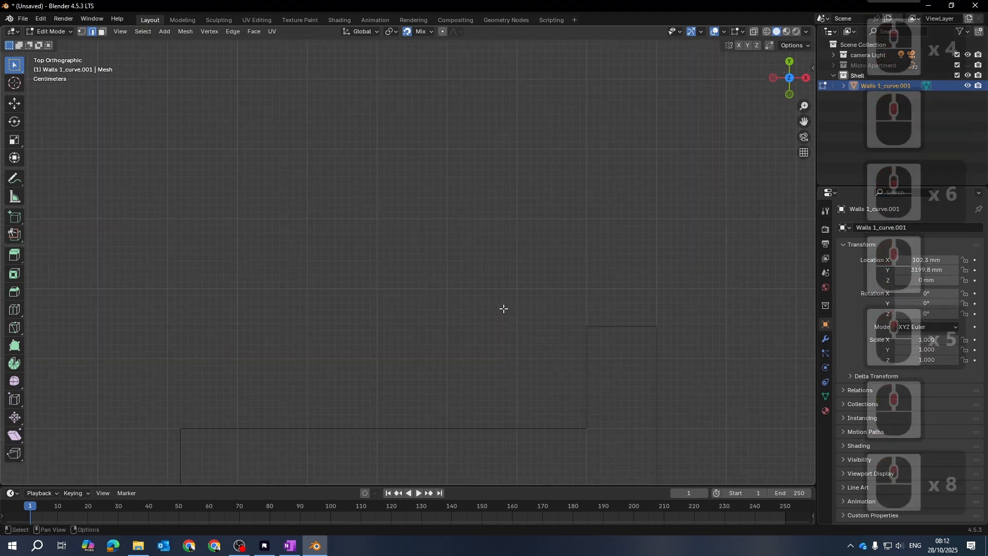
{"action": "key", "text": "l"}
{"action": "key", "text": "l"}
{"action": "left_click", "coordinate": [555, 261]}
{"action": "scroll", "coordinate": [527, 271], "scroll_direction": "down", "scroll_amount": 11}
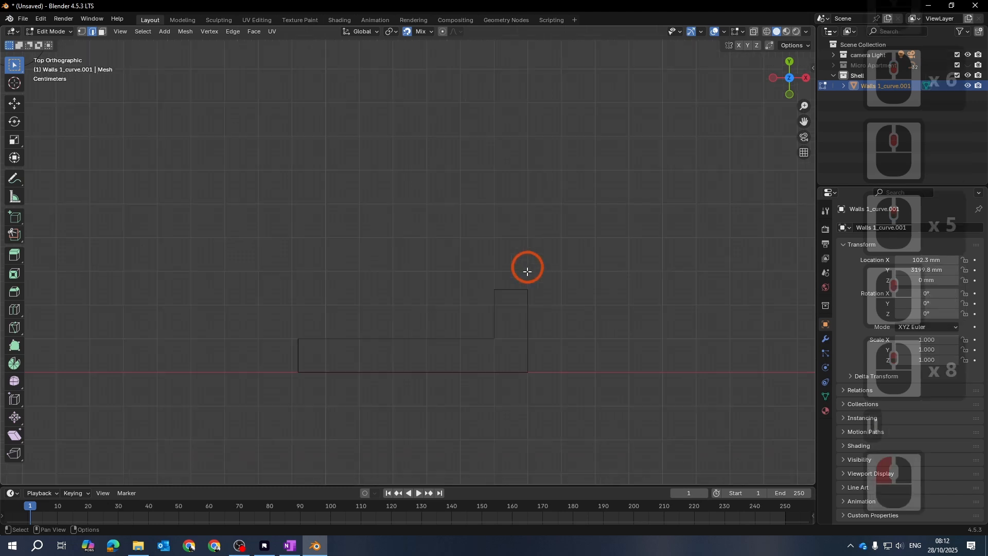
{"action": "middle_click_drag", "start_coordinate": [517, 250], "coordinate": [572, 322], "text": "shift"}
{"action": "scroll", "coordinate": [566, 318], "scroll_direction": "down", "scroll_amount": 2}
{"action": "middle_click_drag", "start_coordinate": [517, 286], "coordinate": [586, 335], "text": "shift"}
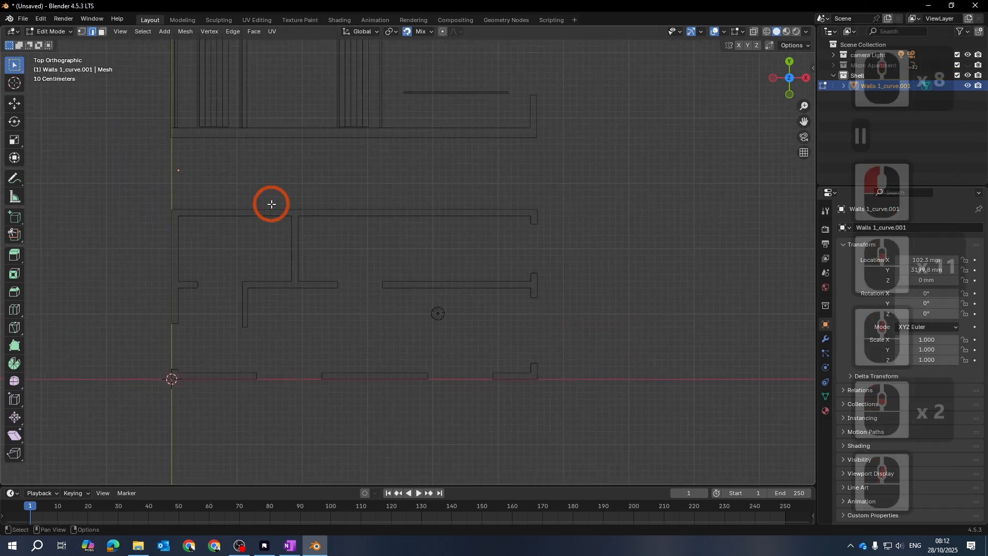
{"action": "middle_click_drag", "start_coordinate": [271, 203], "coordinate": [363, 233], "text": "shift"}
{"action": "middle_click_drag", "start_coordinate": [437, 164], "coordinate": [518, 225], "text": "shift"}
{"action": "scroll", "coordinate": [511, 205], "scroll_direction": "up", "scroll_amount": 2}
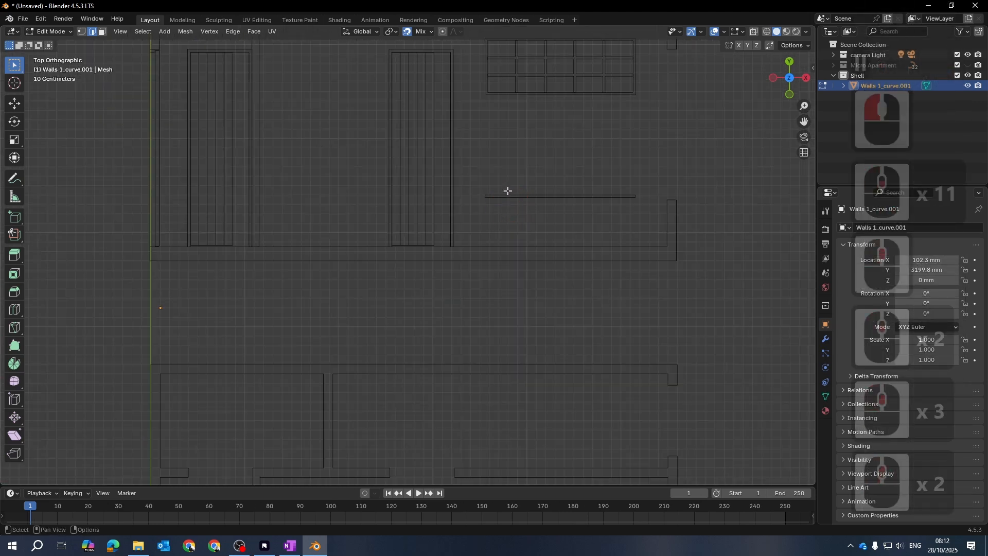
{"action": "left_click", "coordinate": [507, 196]}
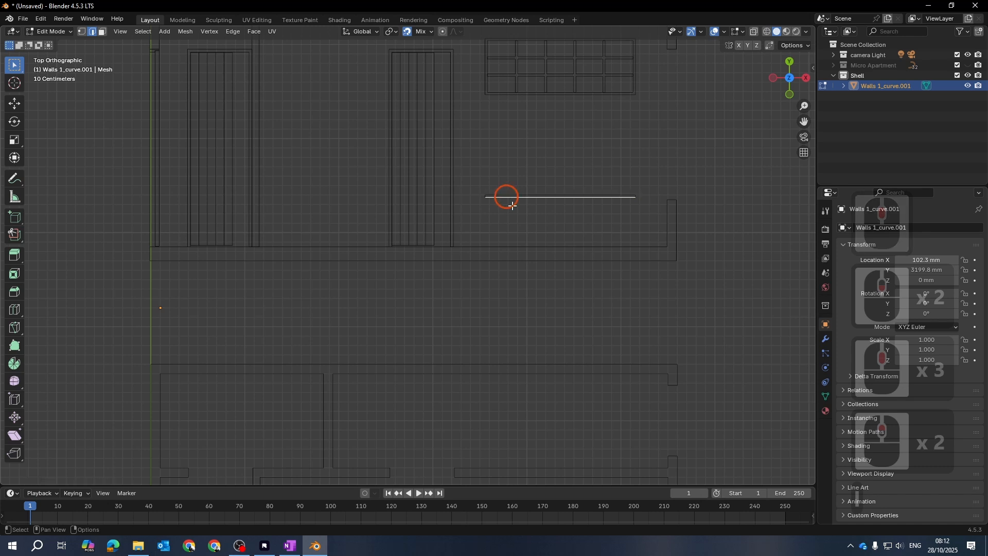
{"action": "key", "text": "Delete"}
{"action": "left_click", "coordinate": [574, 141]}
{"action": "left_click", "coordinate": [569, 193]}
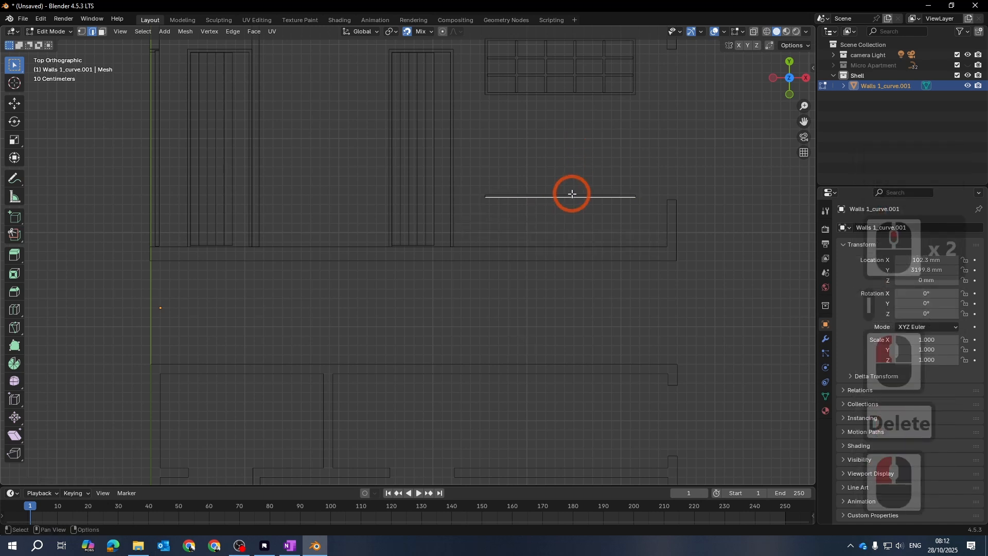
{"action": "key", "text": "Delete"}
{"action": "left_click", "coordinate": [560, 174]}
{"action": "key", "text": "Escape"}
{"action": "key", "text": "Escape"}
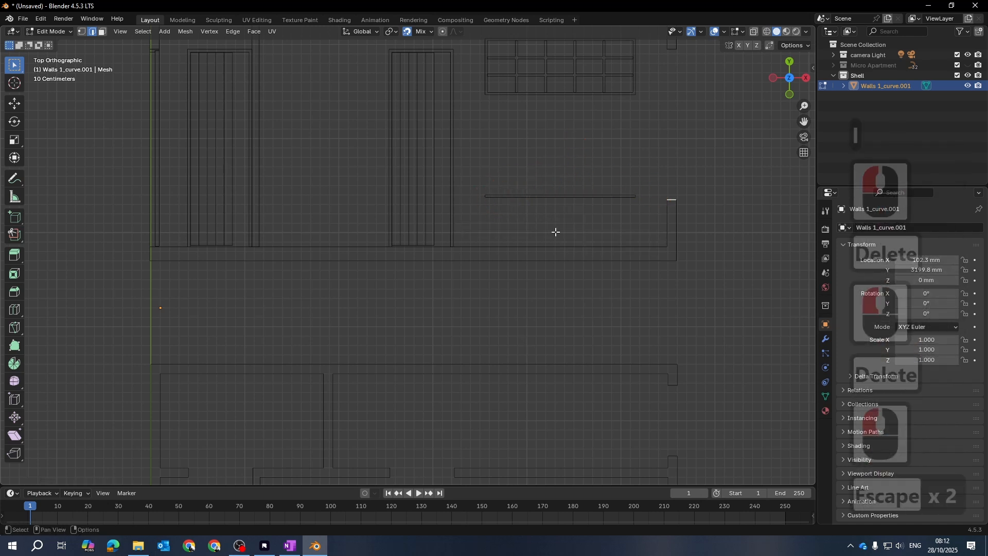
{"action": "left_click", "coordinate": [559, 210]}
{"action": "left_click", "coordinate": [565, 159]}
{"action": "key", "text": "Escape"}
{"action": "key", "text": "Escape"}
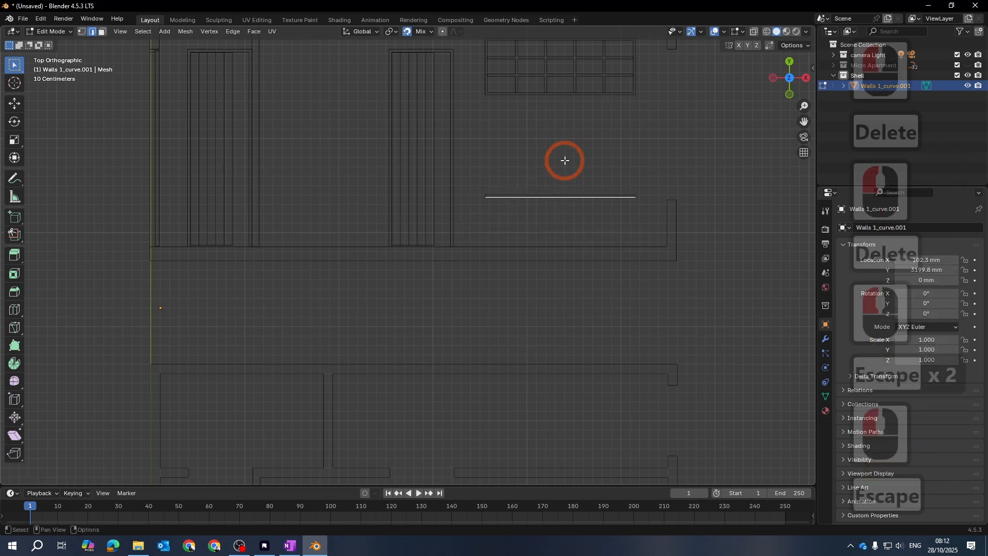
Delete all vertices of the thin horizontal rectangle below the gridded window in the section
{"action": "double_click", "coordinate": [546, 197]}
{"action": "key", "text": "Delete"}
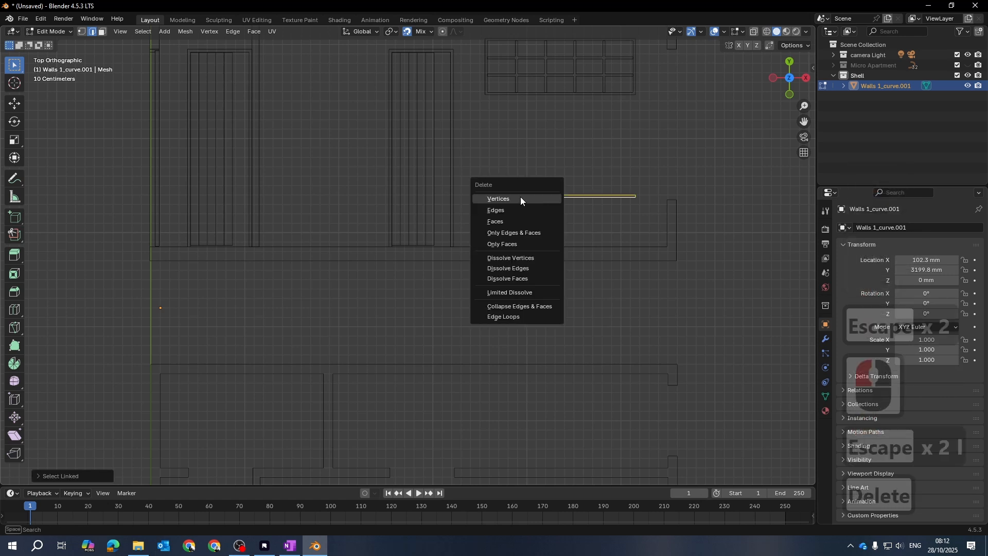
{"action": "left_click", "coordinate": [521, 200]}
{"action": "middle_click_drag", "start_coordinate": [521, 199], "coordinate": [470, 224], "text": "shift"}
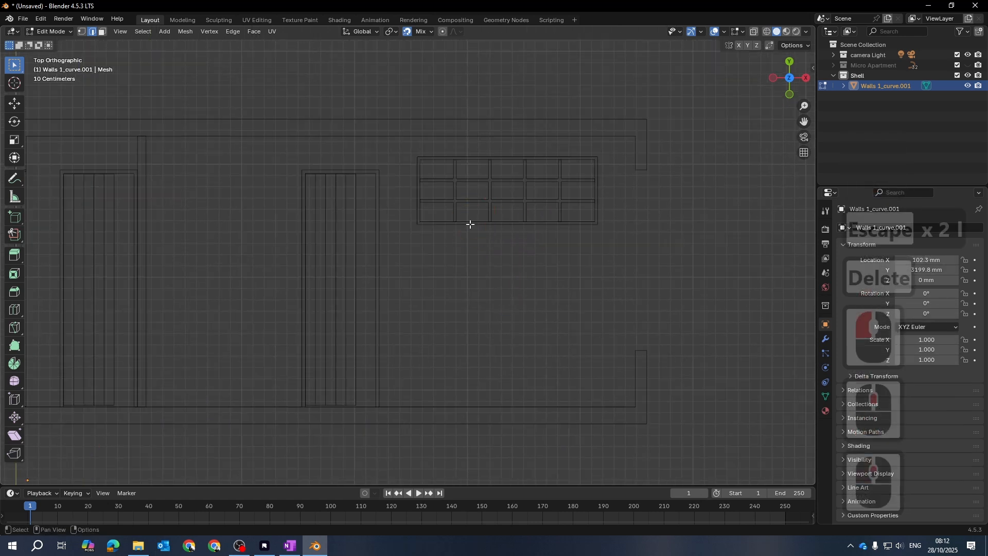
Delete the linked vertices of the outer frame around the gridded window in the section
{"action": "double_click", "coordinate": [471, 224]}
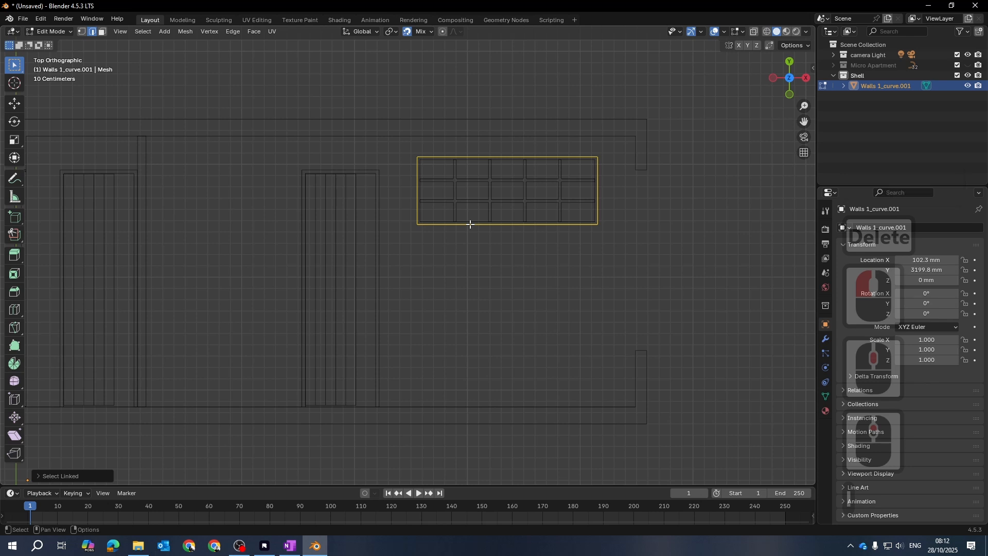
{"action": "key", "text": "Delete"}
{"action": "left_click", "coordinate": [470, 224]}
{"action": "left_click", "coordinate": [507, 221]}
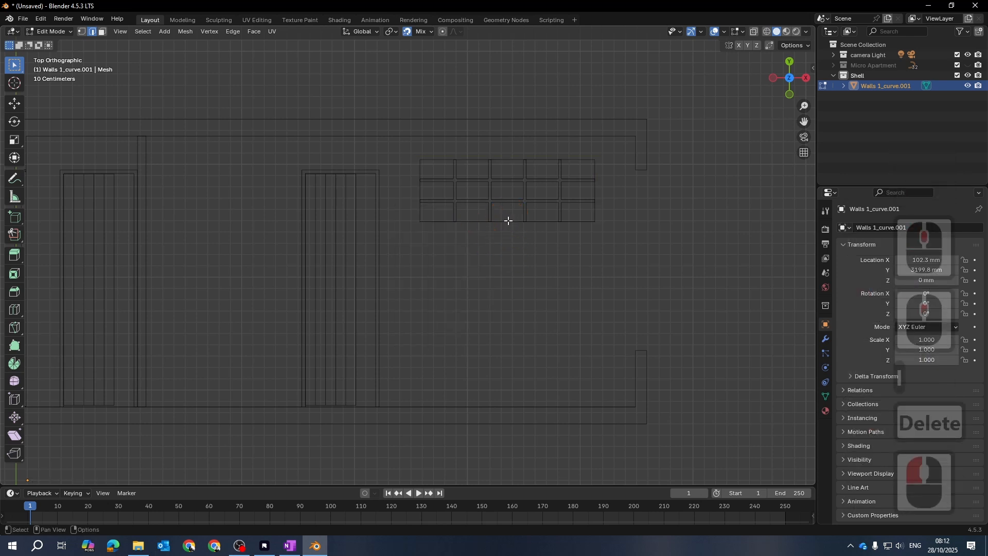
{"action": "key", "text": "l"}
{"action": "left_click", "coordinate": [508, 221]}
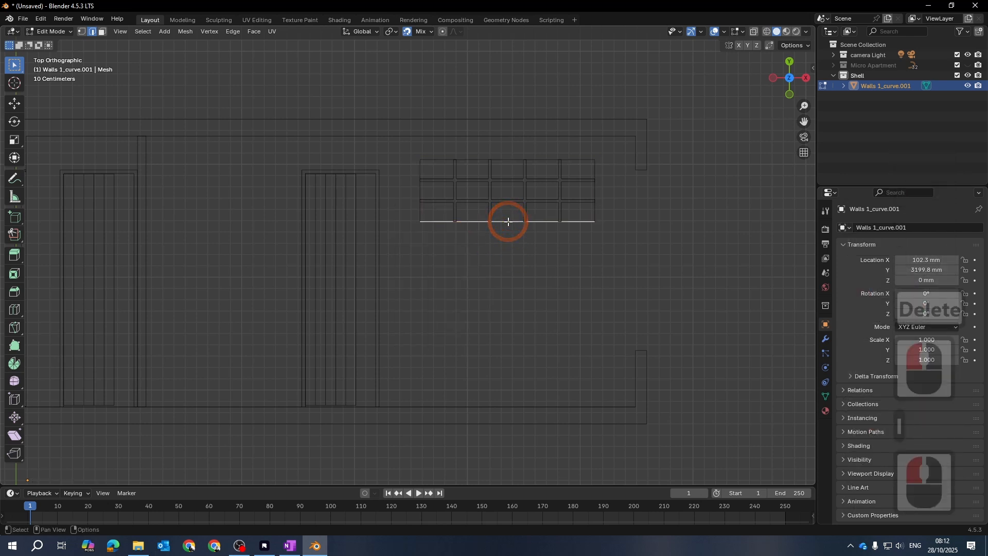
{"action": "key", "text": "Delete"}
{"action": "left_click", "coordinate": [559, 268]}
{"action": "key", "text": "Escape"}
{"action": "key", "text": "Escape"}
{"action": "key", "text": "Escape"}
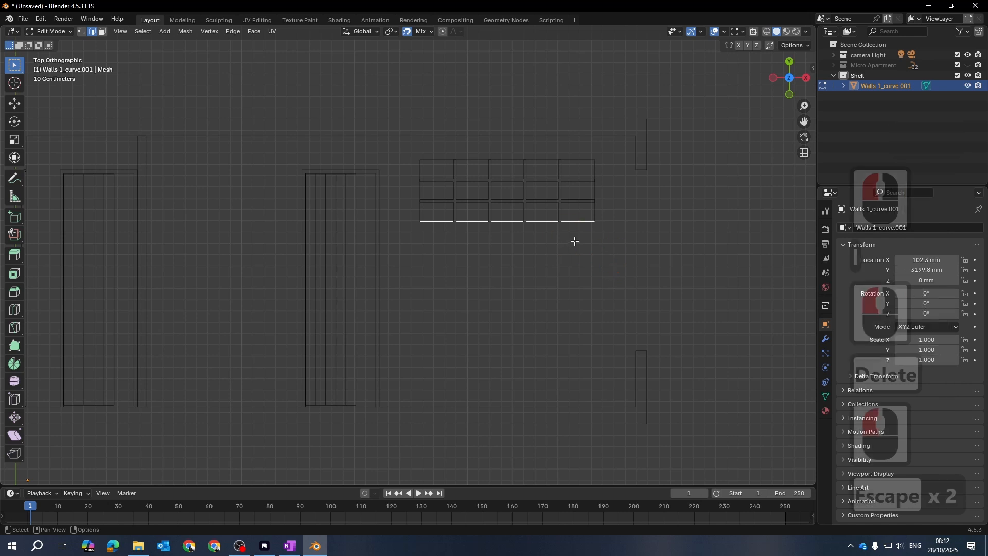
Switch to vertex selection and delete all vertices of the gridded window in the section
{"action": "left_click", "coordinate": [81, 33]}
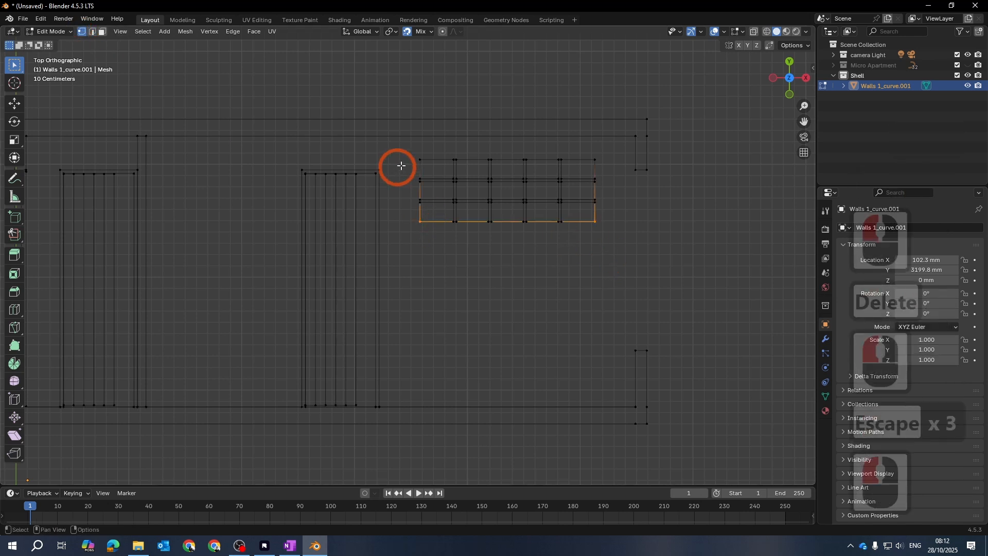
{"action": "left_click_drag", "start_coordinate": [408, 151], "coordinate": [651, 254]}
{"action": "key", "text": "Delete"}
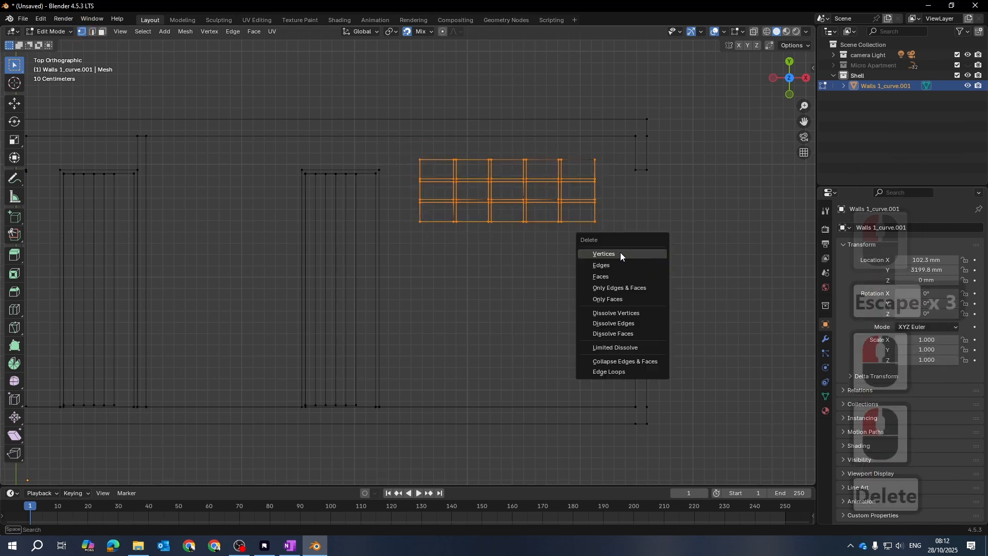
{"action": "left_click", "coordinate": [644, 249]}
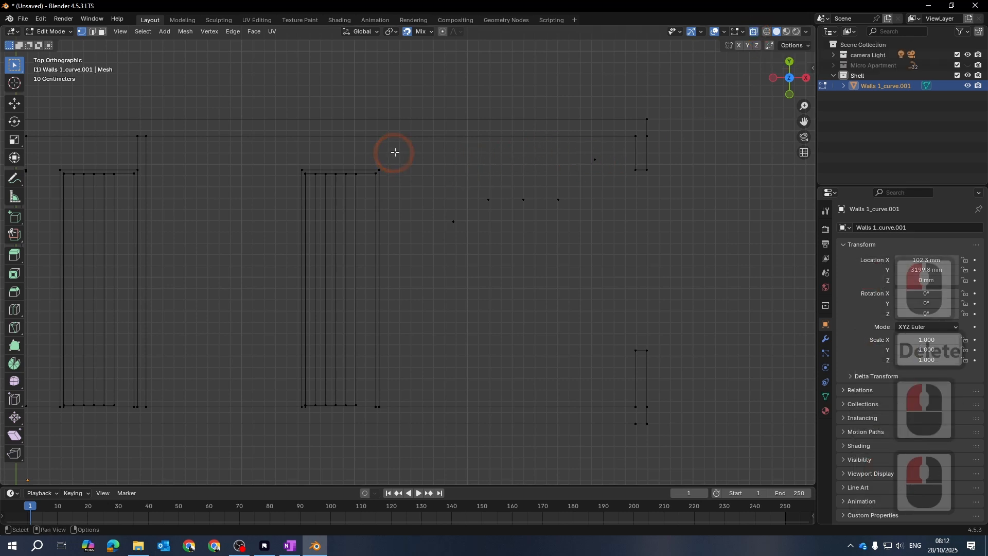
Delete the stray vertices left over from the section's gridded window
{"action": "left_click_drag", "start_coordinate": [420, 145], "coordinate": [620, 252]}
{"action": "key", "text": "Delete"}
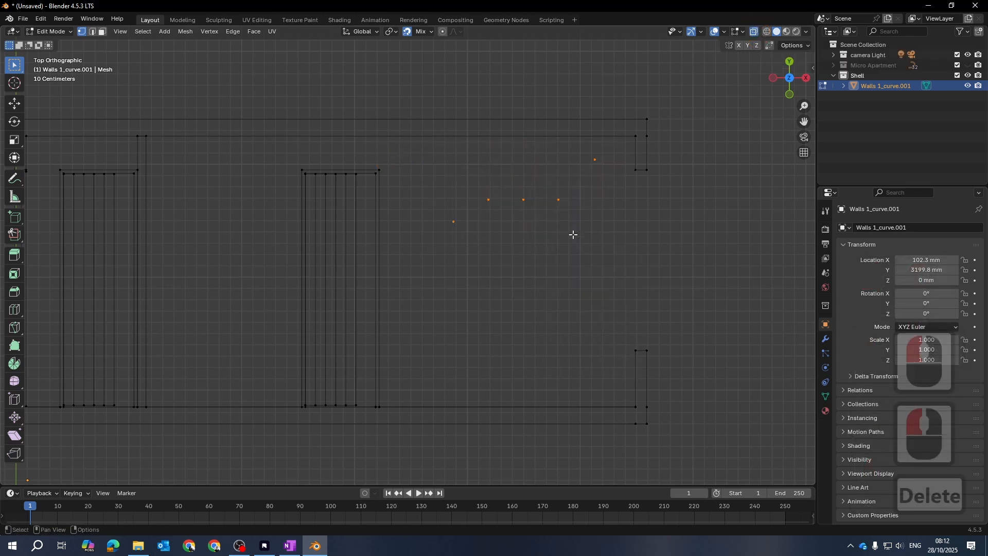
{"action": "key", "text": "Delete"}
{"action": "left_click", "coordinate": [602, 249]}
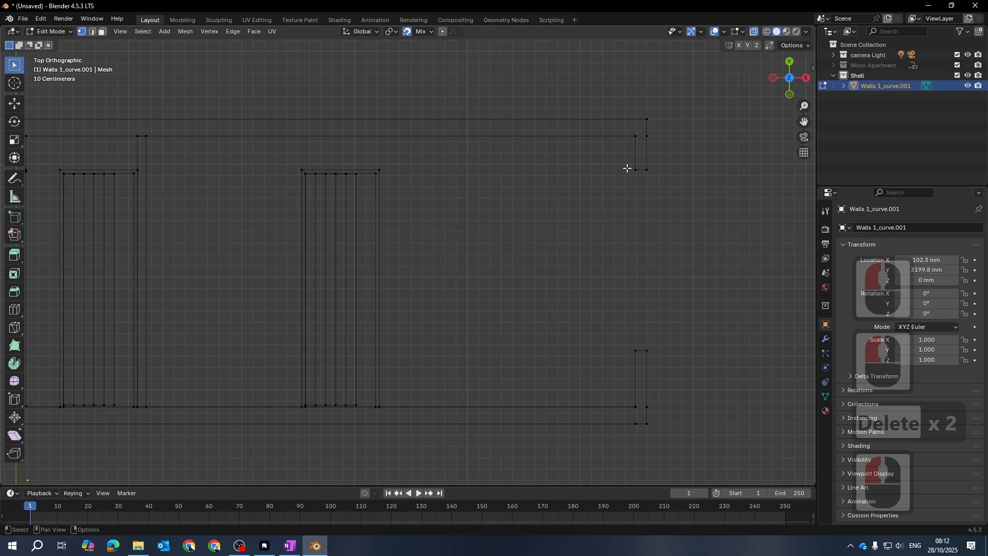
Show scene statistics in the status bar and check the vertex count at the top of the section's right-hand panelled door
{"action": "right_click", "coordinate": [902, 532]}
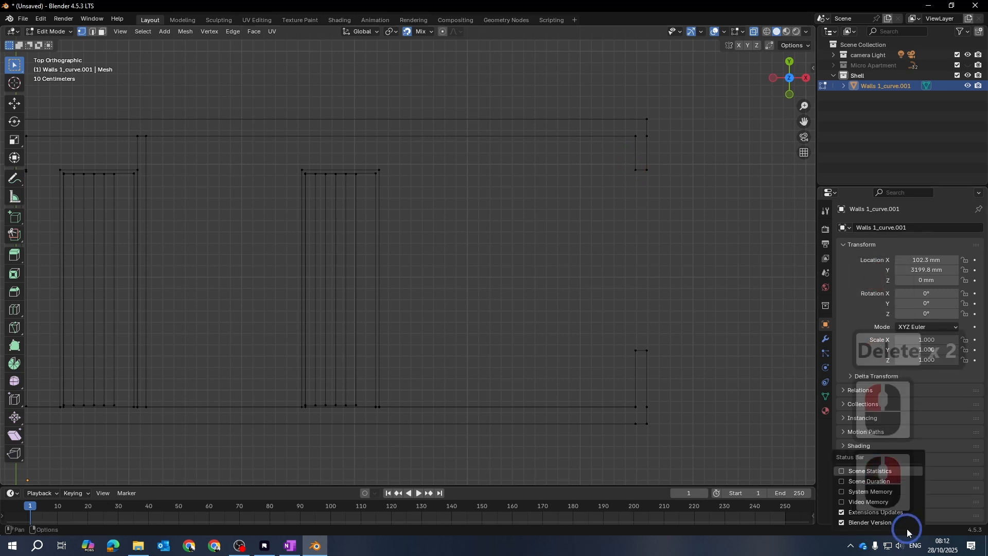
{"action": "left_click", "coordinate": [844, 471]}
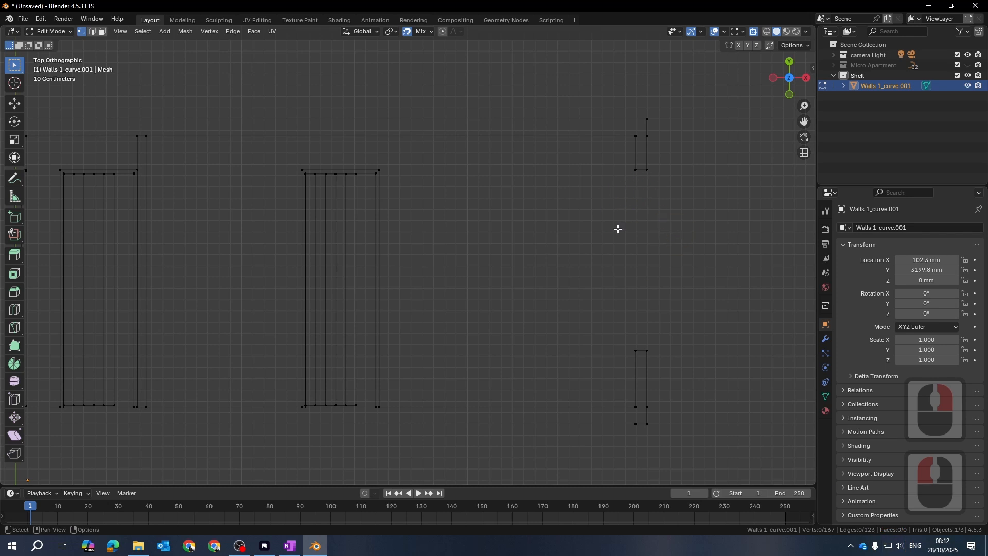
{"action": "middle_click_drag", "start_coordinate": [444, 203], "coordinate": [498, 210], "text": "shift"}
{"action": "left_click_drag", "start_coordinate": [326, 160], "coordinate": [547, 228]}
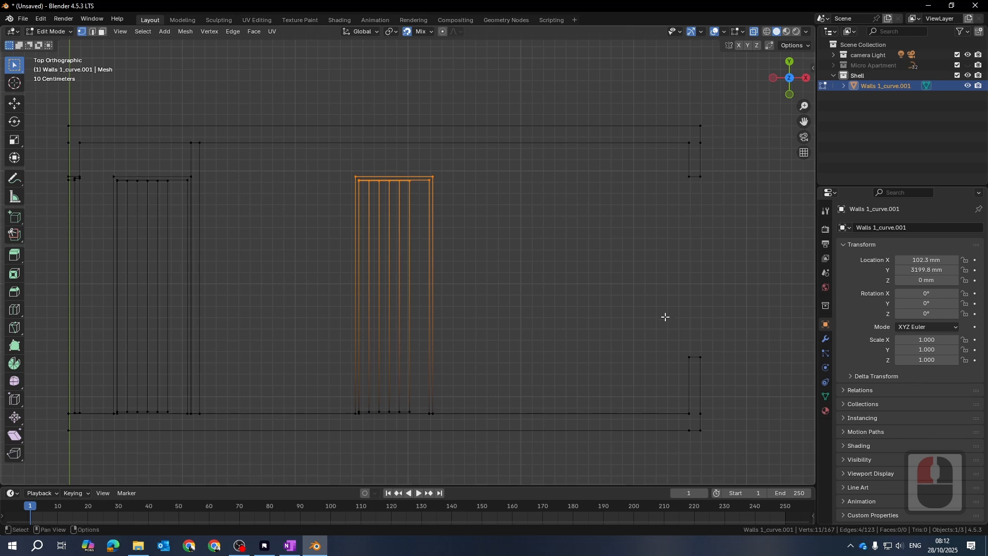
{"action": "left_click", "coordinate": [589, 271]}
{"action": "left_click_drag", "start_coordinate": [352, 161], "coordinate": [559, 229]}
{"action": "left_click", "coordinate": [561, 231]}
Check the whole mesh's vertex count with everything selected, and clear the selection
{"action": "scroll", "coordinate": [562, 235], "scroll_direction": "down", "scroll_amount": 5}
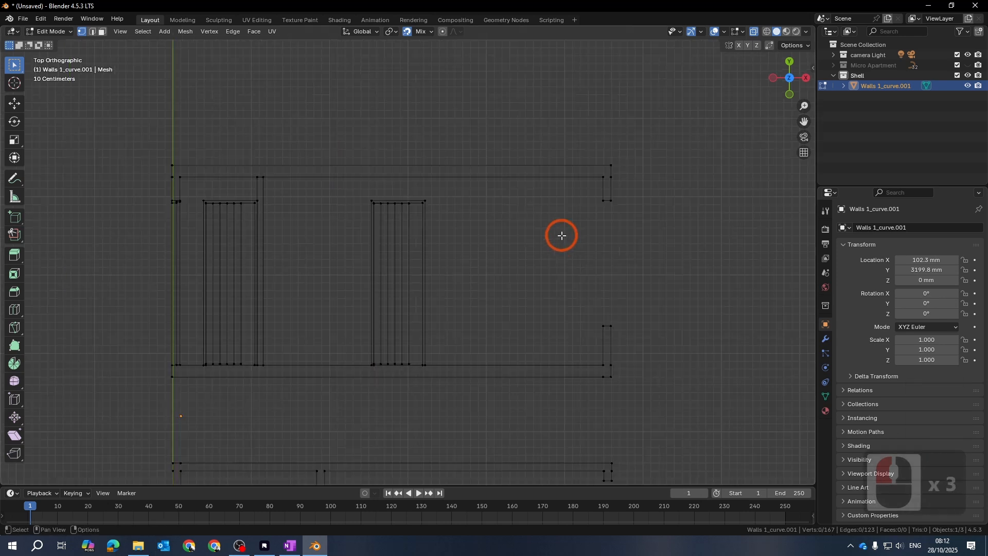
{"action": "middle_click_drag", "start_coordinate": [582, 325], "coordinate": [621, 273]}
{"action": "middle_click_drag", "start_coordinate": [625, 328], "coordinate": [609, 251]}
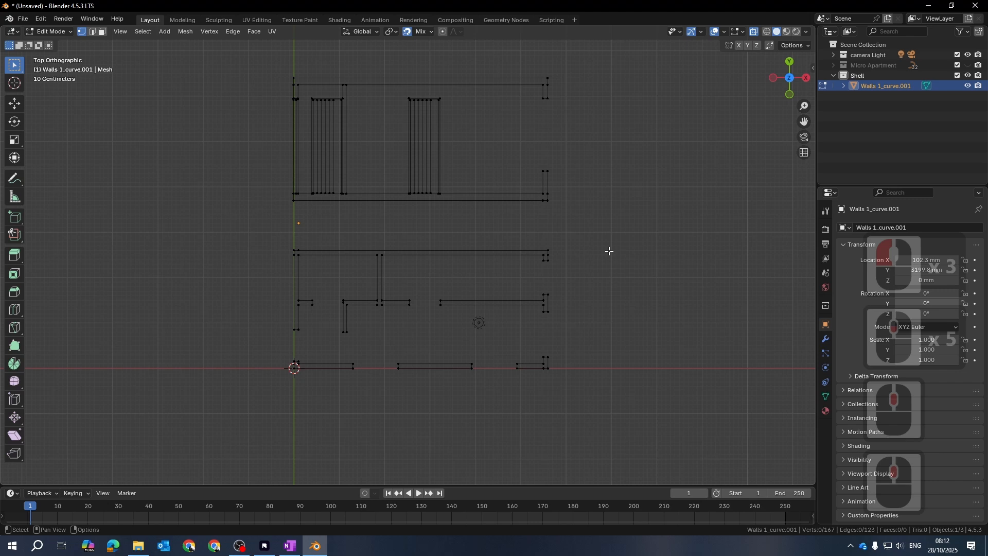
{"action": "middle_click_drag", "start_coordinate": [611, 249], "coordinate": [604, 278]}
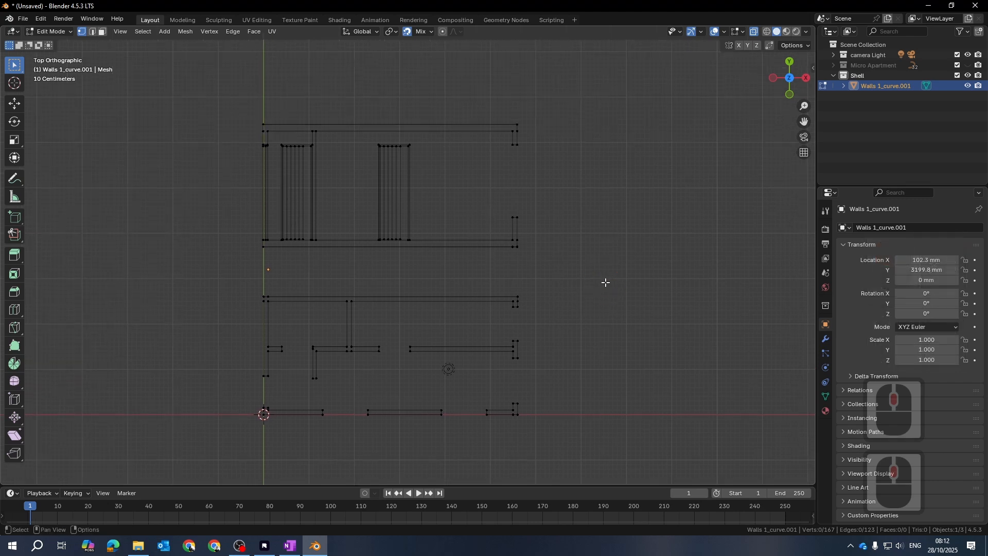
{"action": "key", "text": "a"}
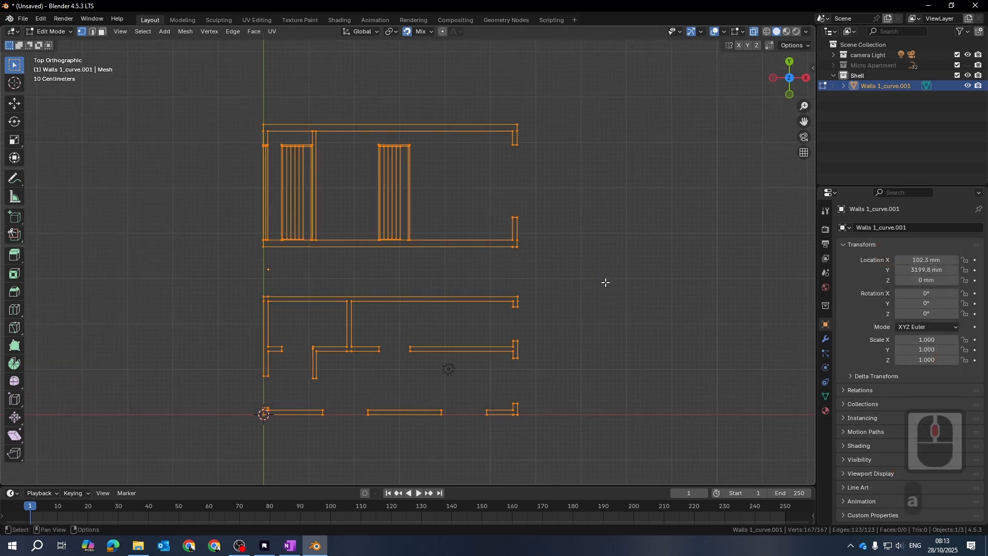
{"action": "key", "text": "Escape"}
{"action": "left_click", "coordinate": [190, 99]}
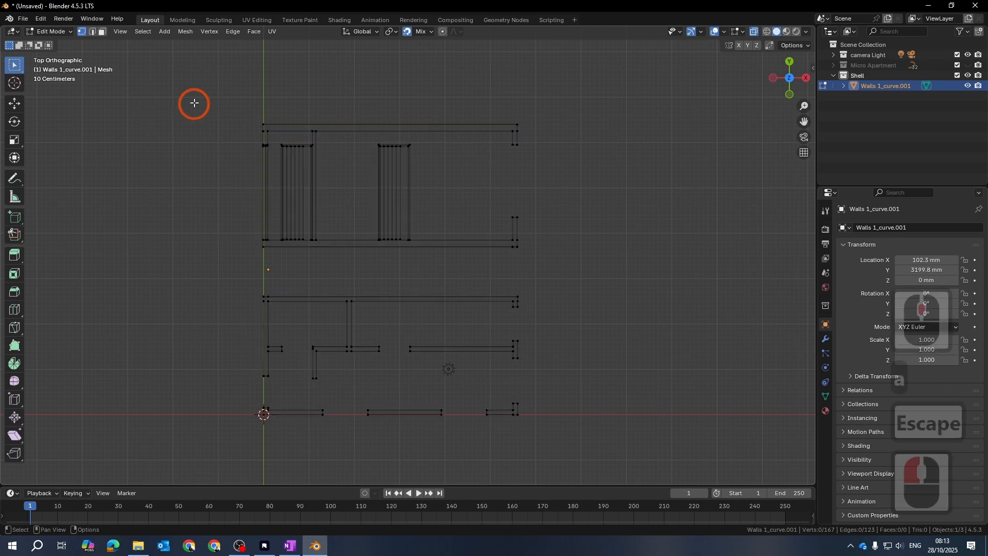
Merge all vertices of the plan and section linework by distance, with a merge distance of 0.1 mm
{"action": "left_click_drag", "start_coordinate": [187, 91], "coordinate": [623, 447]}
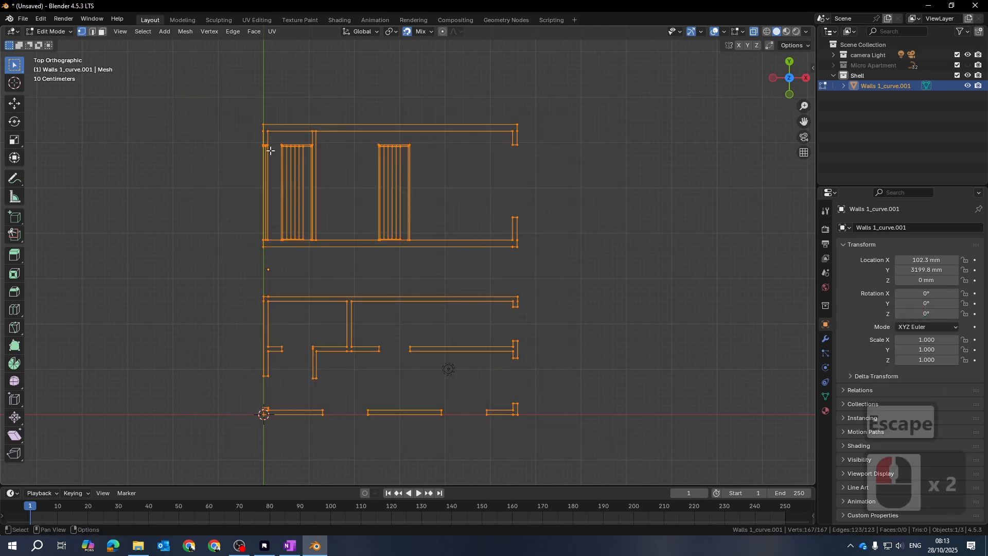
{"action": "right_click", "coordinate": [148, 228]}
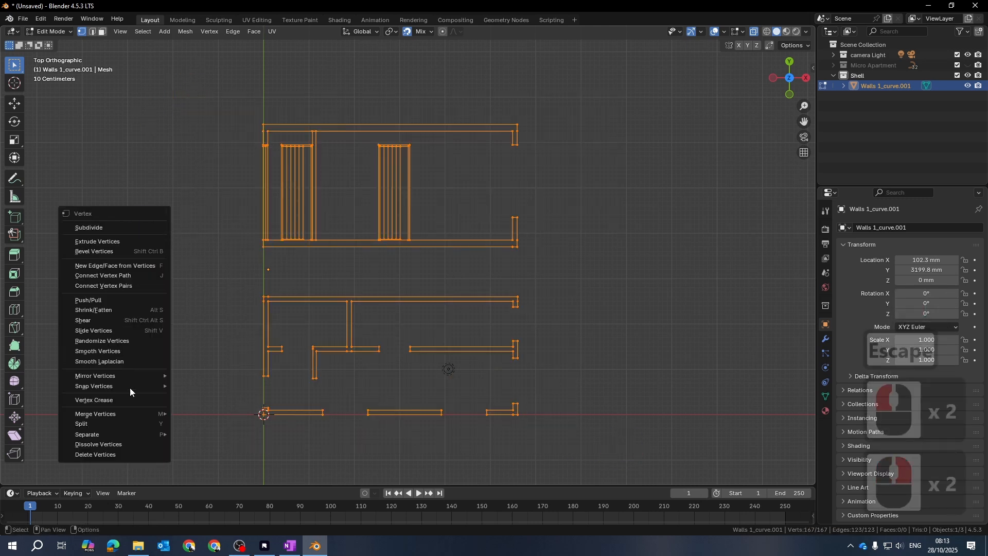
{"action": "mouse_move", "coordinate": [105, 416]}
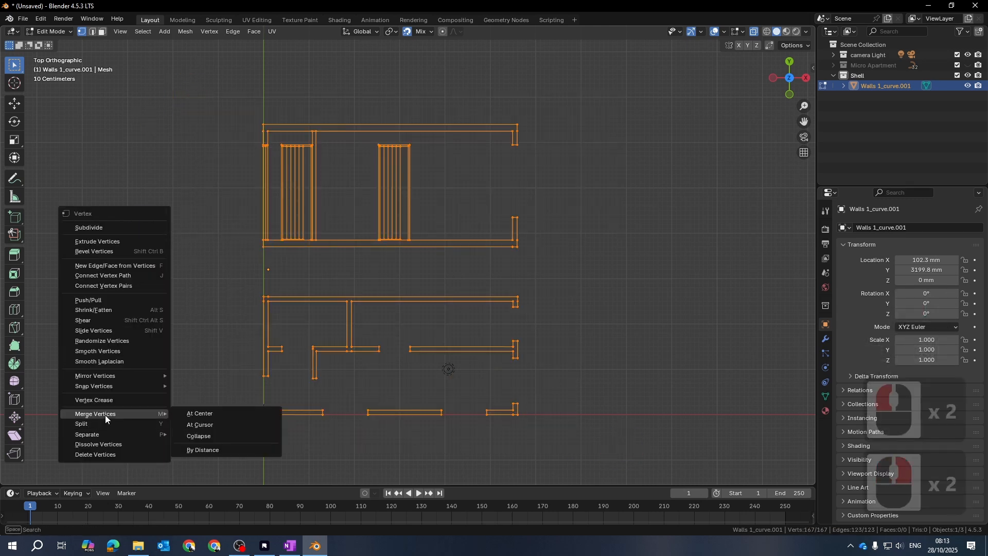
{"action": "left_click", "coordinate": [240, 449]}
{"action": "left_click", "coordinate": [42, 476]}
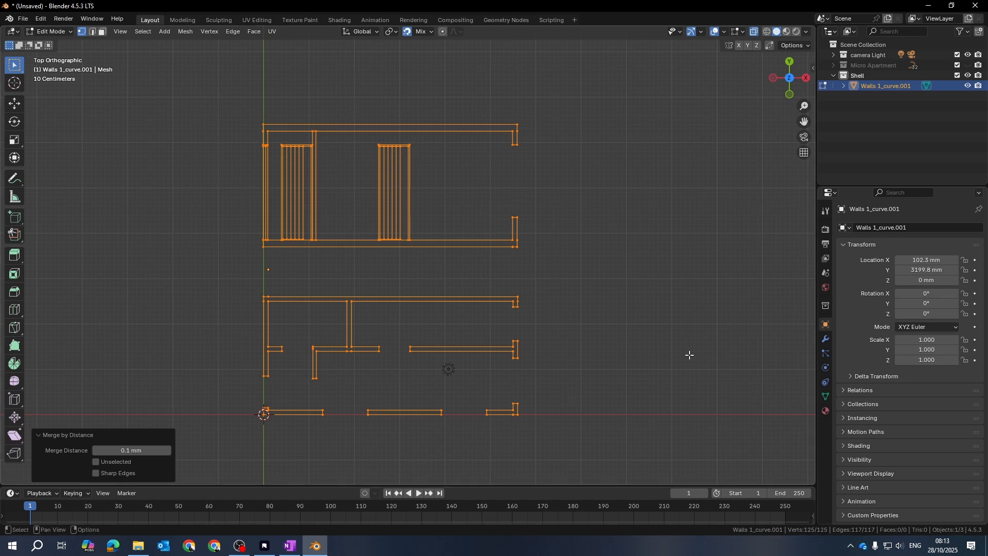
{"action": "left_click", "coordinate": [635, 336]}
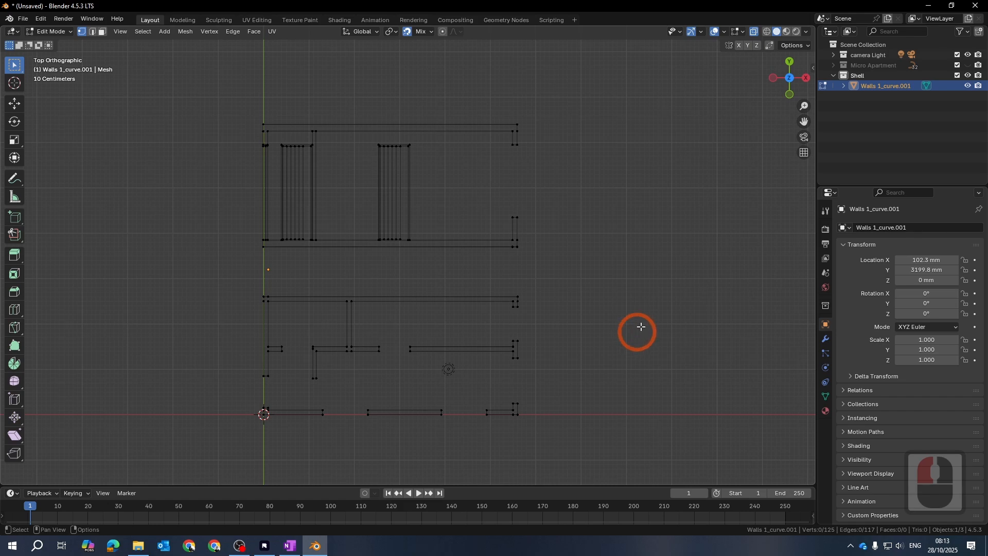
Check which geometry is linked to the L-shaped corner wall at the plan's lower right
{"action": "scroll", "coordinate": [533, 393], "scroll_direction": "up", "scroll_amount": 2}
{"action": "middle_click_drag", "start_coordinate": [532, 392], "coordinate": [504, 130], "text": "shift"}
{"action": "scroll", "coordinate": [562, 214], "scroll_direction": "up", "scroll_amount": 4}
{"action": "middle_click_drag", "start_coordinate": [557, 204], "coordinate": [475, 240], "text": "shift"}
{"action": "double_click", "coordinate": [577, 206]}
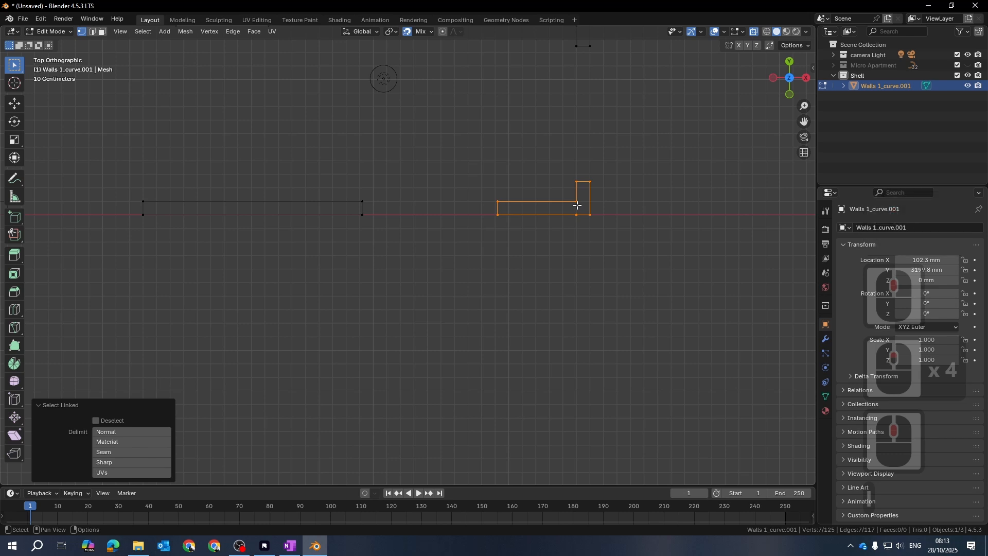
{"action": "middle_click_drag", "start_coordinate": [672, 181], "coordinate": [663, 344], "text": "shift"}
Check the linked geometry of the plan's T-ended inner wall together with its long upper wall outline
{"action": "left_click", "coordinate": [560, 195]}
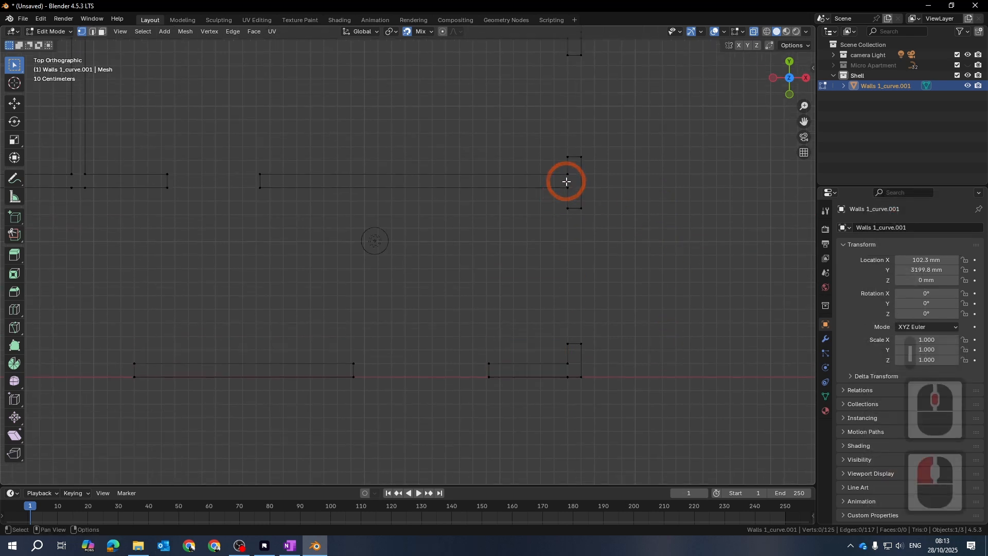
{"action": "double_click", "coordinate": [567, 188]}
{"action": "scroll", "coordinate": [610, 168], "scroll_direction": "up", "scroll_amount": 5, "text": "shift"}
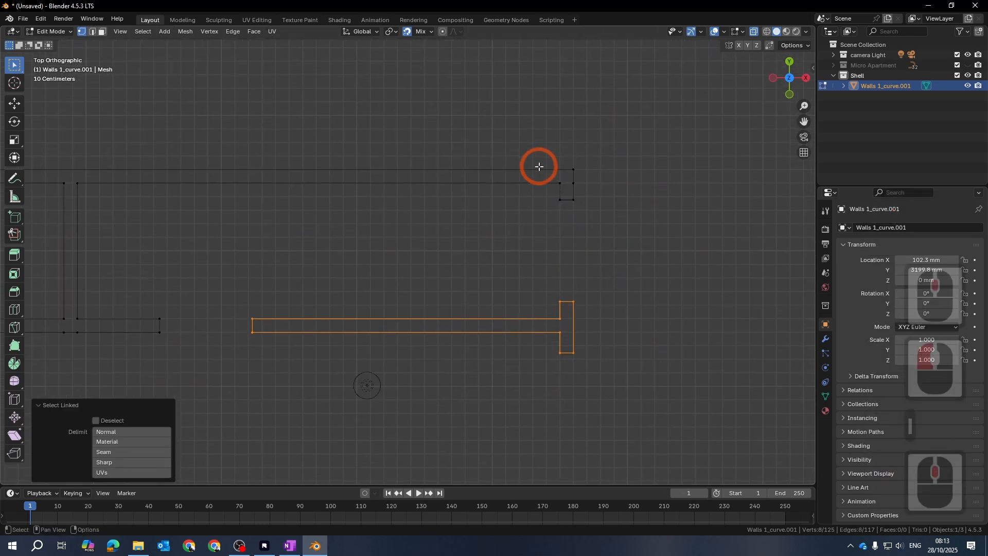
{"action": "double_click", "coordinate": [561, 200], "text": "shift"}
{"action": "scroll", "coordinate": [561, 201], "scroll_direction": "down", "scroll_amount": 4}
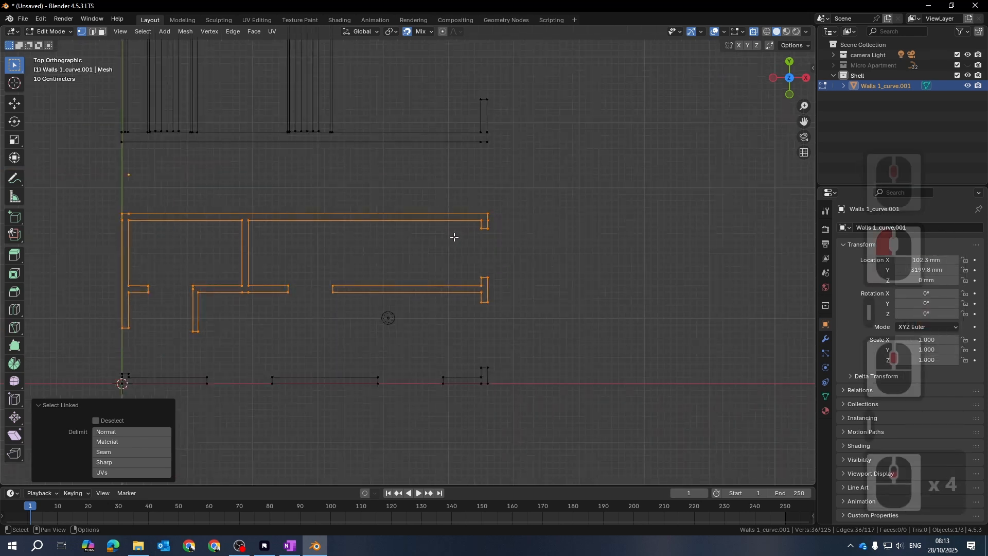
{"action": "key", "text": "Escape"}
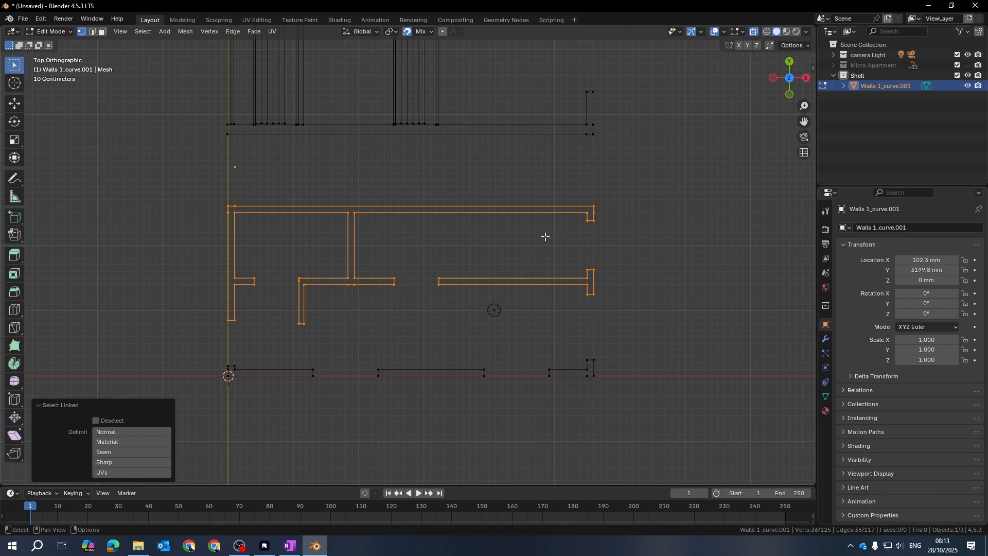
Examine the merged plan and the section above it, and clear the selection
{"action": "middle_click_drag", "start_coordinate": [534, 195], "coordinate": [511, 285], "text": "shift"}
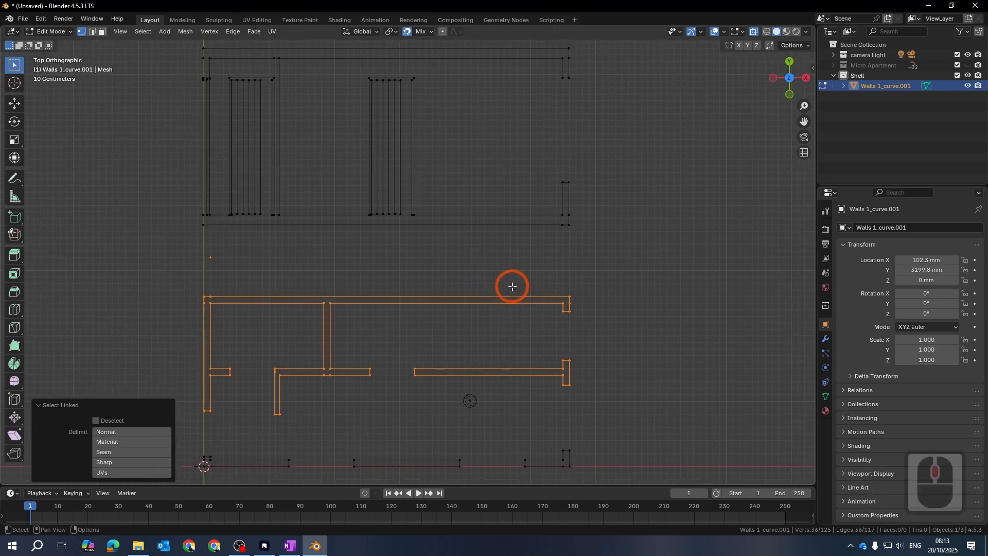
{"action": "middle_click_drag", "start_coordinate": [486, 99], "coordinate": [513, 221], "text": "shift"}
{"action": "scroll", "coordinate": [463, 267], "scroll_direction": "up", "scroll_amount": 3}
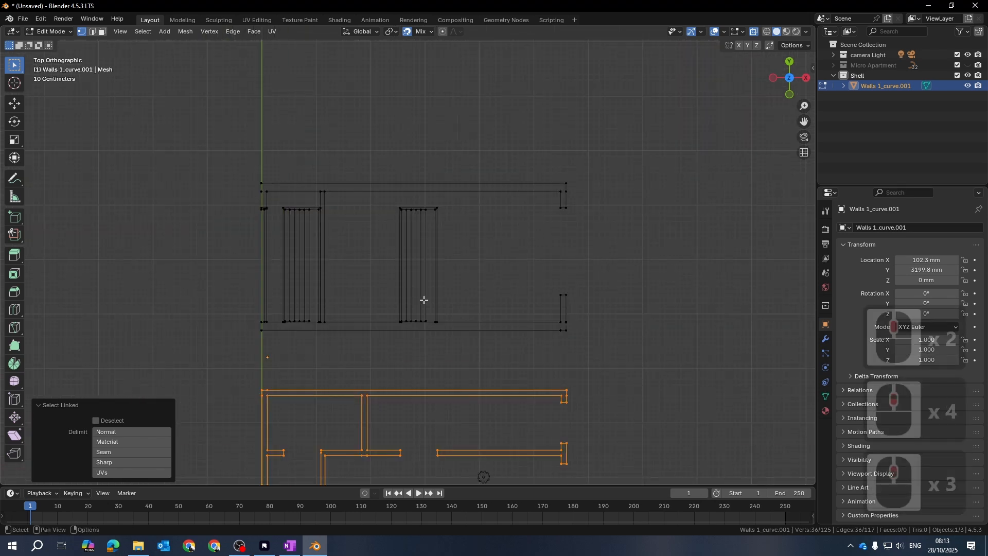
{"action": "middle_click_drag", "start_coordinate": [424, 300], "coordinate": [418, 119]}
{"action": "left_click", "coordinate": [724, 289]}
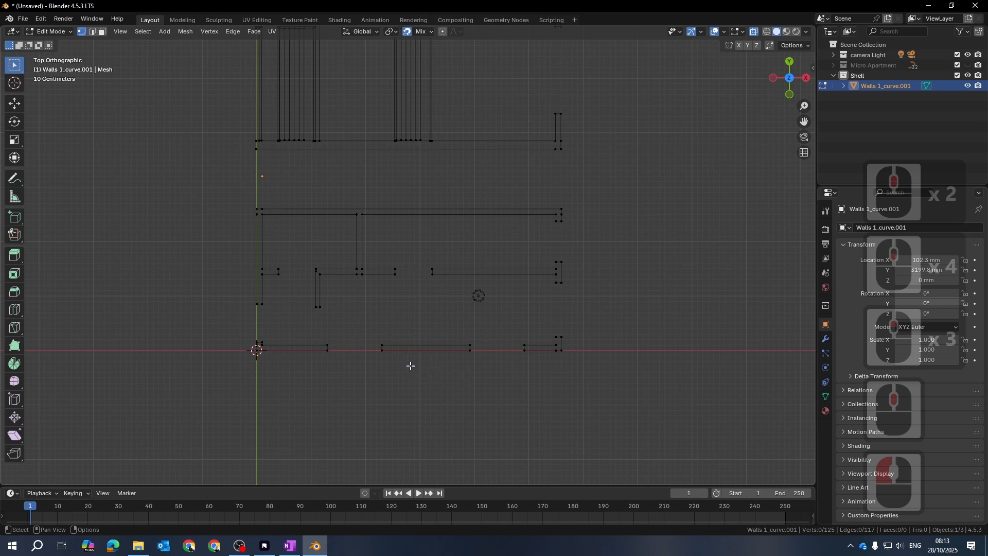
{"action": "scroll", "coordinate": [399, 359], "scroll_direction": "up", "scroll_amount": 2}
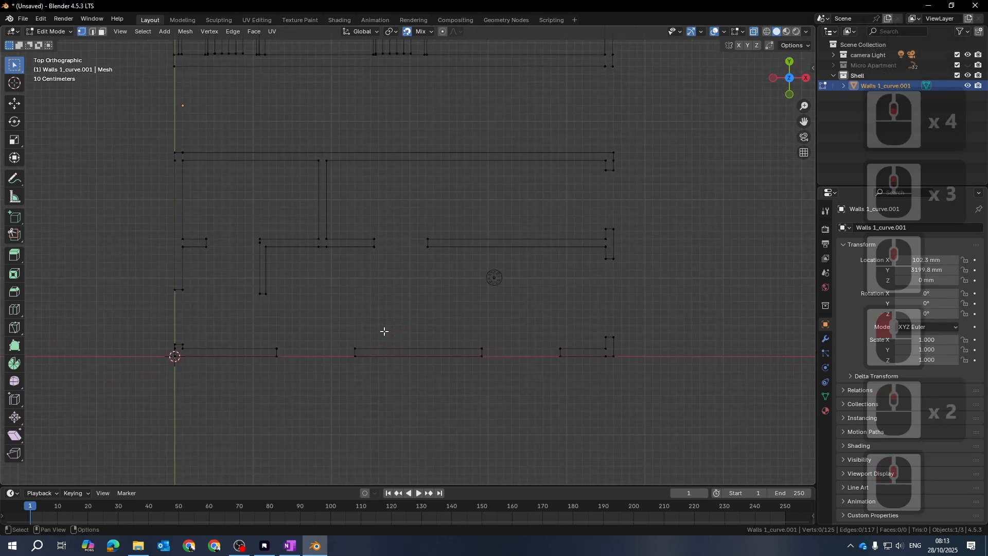
{"action": "middle_click_drag", "start_coordinate": [552, 158], "coordinate": [496, 254], "text": "shift"}
{"action": "scroll", "coordinate": [515, 247], "scroll_direction": "down", "scroll_amount": 4}
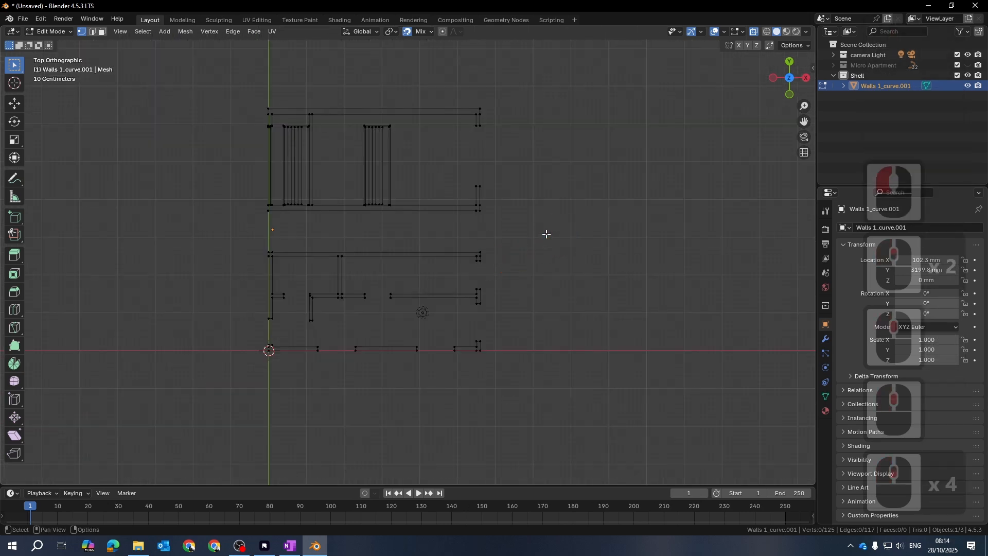
{"action": "left_click", "coordinate": [544, 212]}
Check which geometry is linked to the right-hand ends of the section's lower and upper walls
{"action": "scroll", "coordinate": [392, 124], "scroll_direction": "up", "scroll_amount": 4}
{"action": "middle_click_drag", "start_coordinate": [424, 125], "coordinate": [493, 262], "text": "shift"}
{"action": "middle_click_drag", "start_coordinate": [582, 354], "coordinate": [549, 264], "text": "shift"}
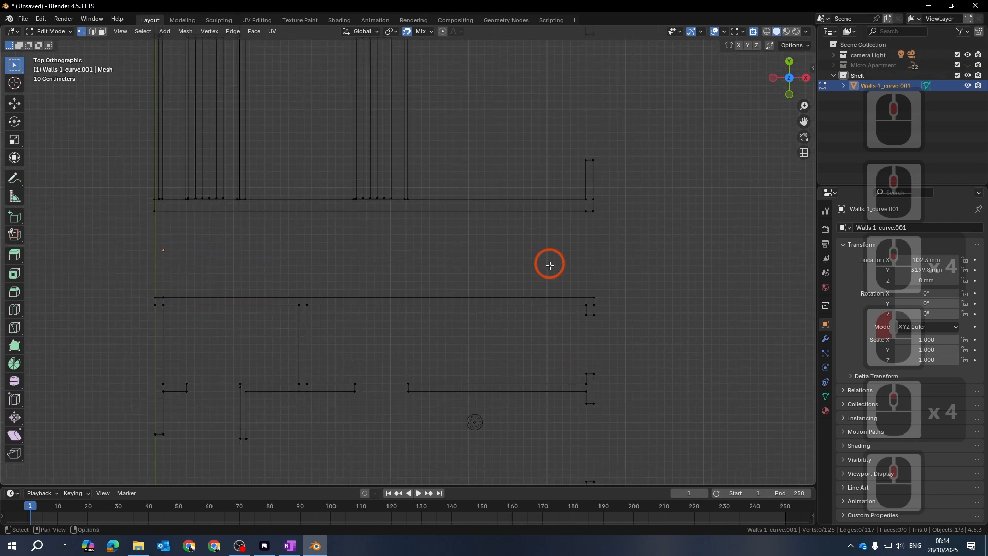
{"action": "key", "text": "l"}
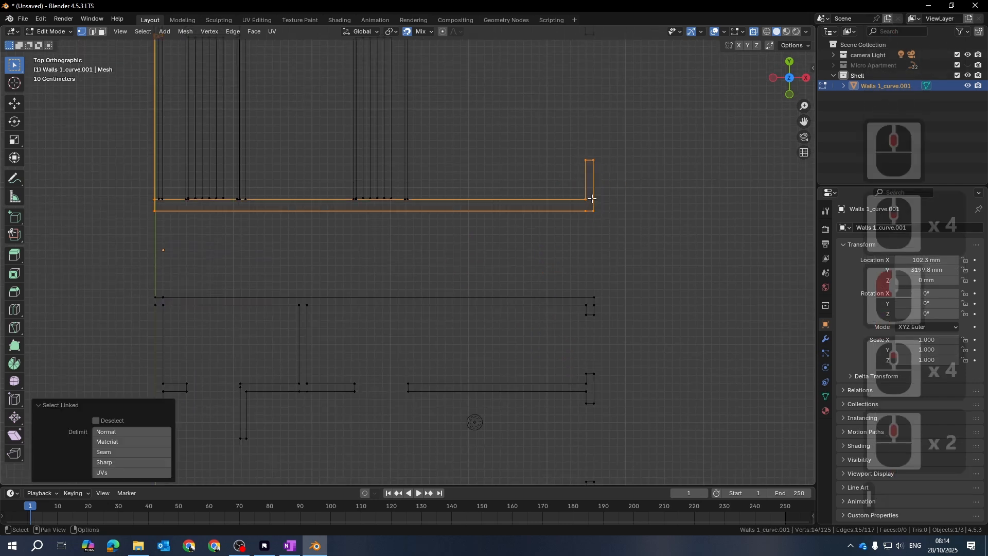
{"action": "middle_click_drag", "start_coordinate": [499, 158], "coordinate": [508, 331], "text": "shift"}
{"action": "left_click", "coordinate": [578, 208]}
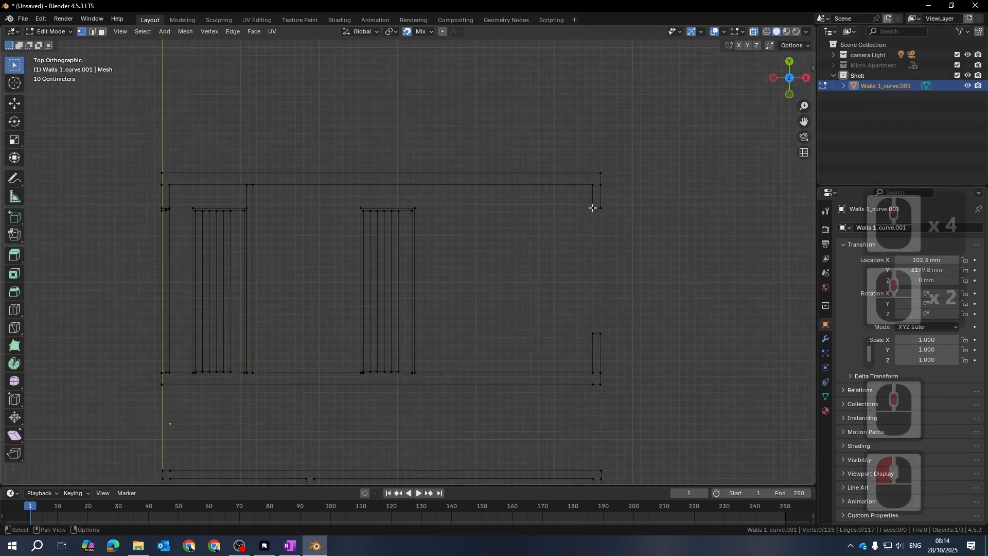
{"action": "key", "text": "l"}
{"action": "left_click", "coordinate": [485, 277]}
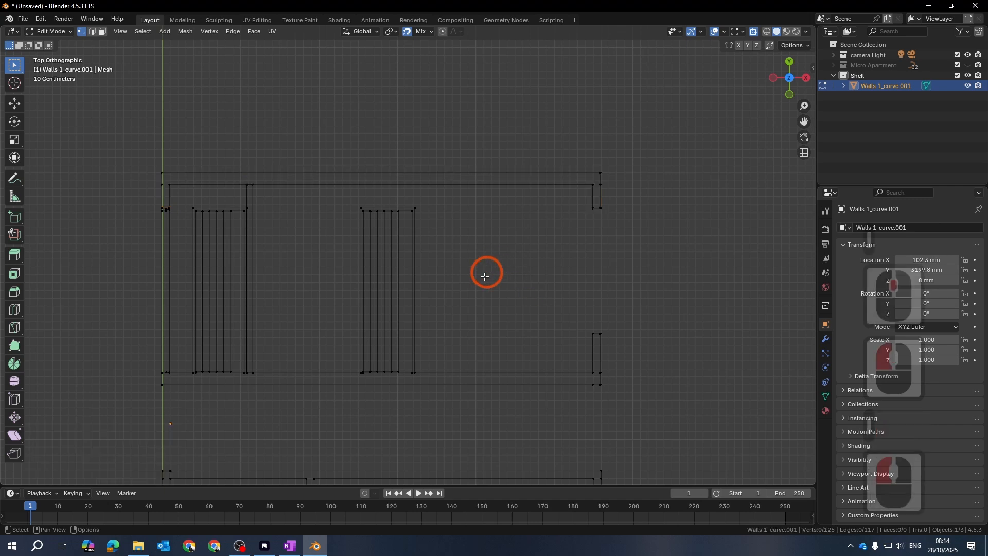
{"action": "key", "text": "Escape"}
{"action": "middle_click_drag", "start_coordinate": [485, 276], "coordinate": [547, 252], "text": "shift"}
{"action": "middle_click_drag", "start_coordinate": [503, 211], "coordinate": [512, 192], "text": "shift"}
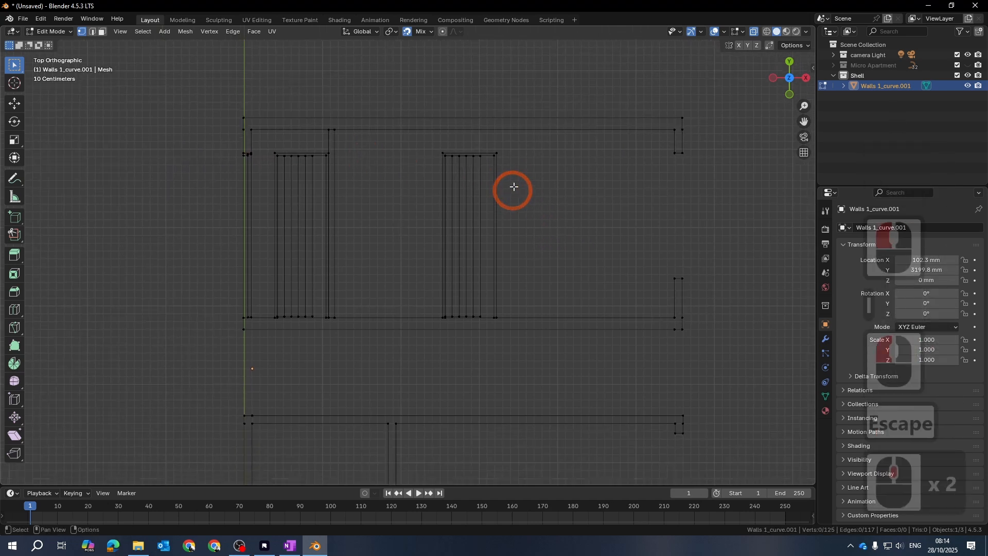
Delete the vertices of the two slatted door panels between the section's upper and lower walls
{"action": "left_click_drag", "start_coordinate": [406, 148], "coordinate": [570, 355]}
{"action": "key", "text": "Delete"}
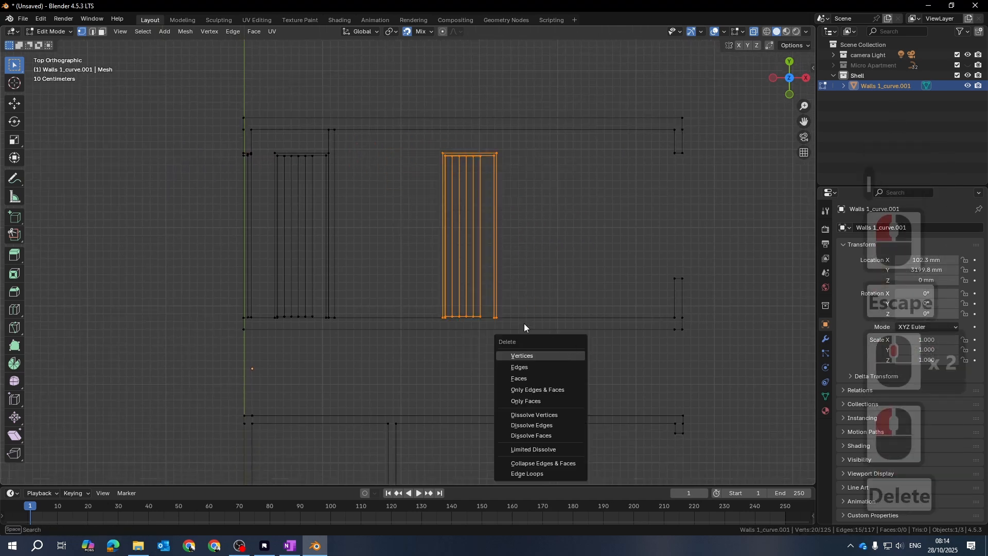
{"action": "left_click", "coordinate": [532, 360]}
{"action": "middle_click_drag", "start_coordinate": [397, 236], "coordinate": [485, 186], "text": "shift"}
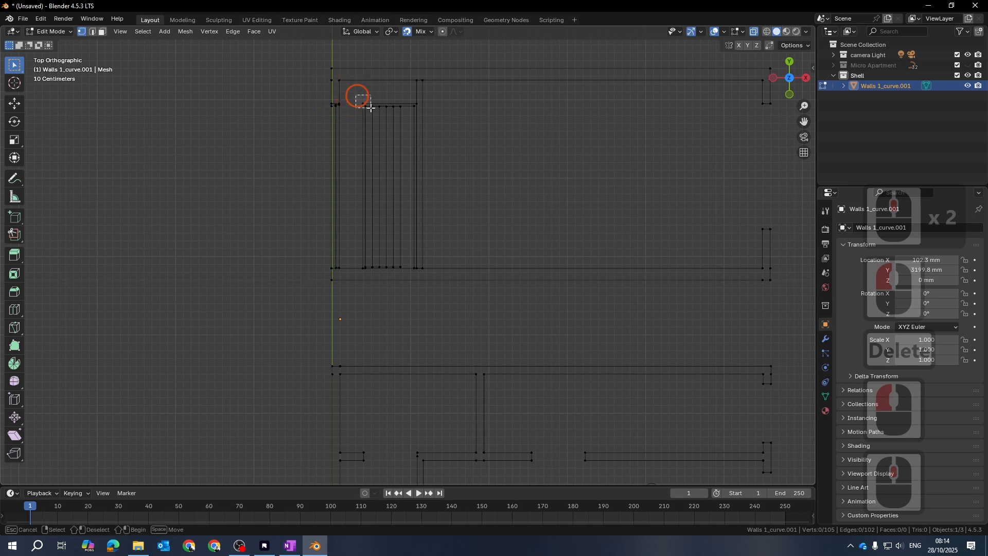
{"action": "left_click_drag", "start_coordinate": [356, 96], "coordinate": [420, 276]}
{"action": "key", "text": "Delete"}
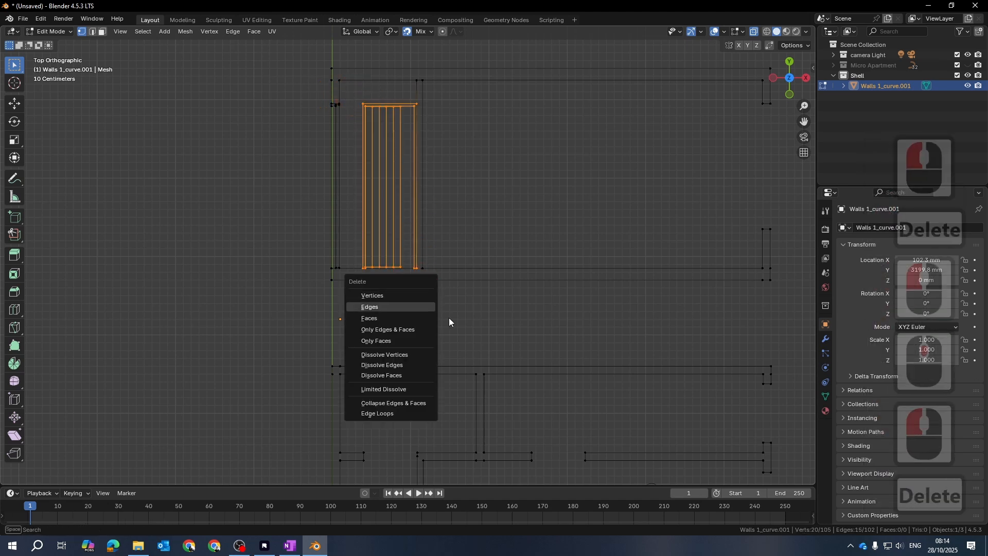
{"action": "left_click", "coordinate": [390, 296]}
Delete the leftover vertical partition line beside the removed left door panel in the section
{"action": "scroll", "coordinate": [427, 132], "scroll_direction": "up", "scroll_amount": 2}
{"action": "middle_click_drag", "start_coordinate": [403, 145], "coordinate": [417, 103], "text": "shift"}
{"action": "left_click_drag", "start_coordinate": [410, 73], "coordinate": [498, 402]}
{"action": "key", "text": "Delete"}
{"action": "left_click", "coordinate": [542, 406]}
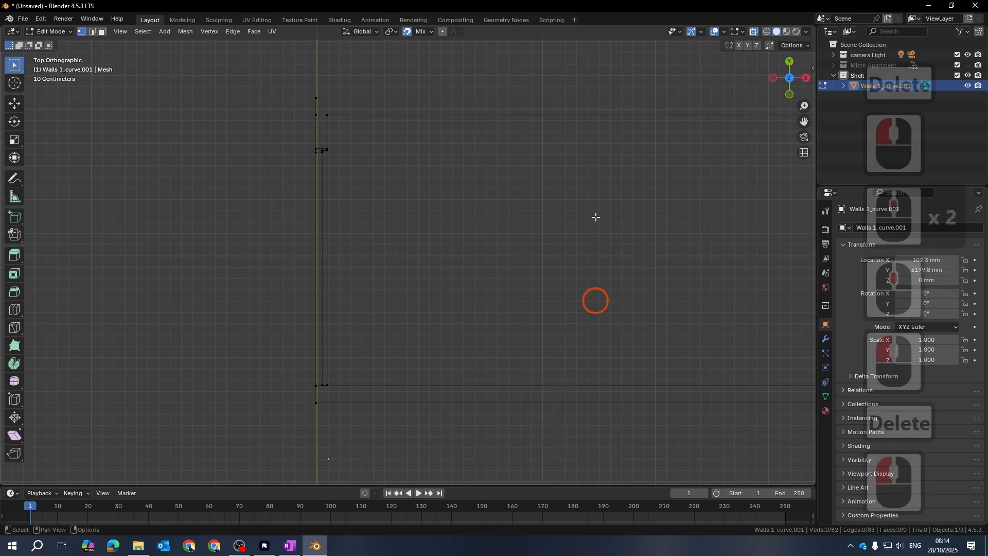
Delete the vertices of the thin vertical opening lines below the upper wall's stub at the section's left end
{"action": "scroll", "coordinate": [611, 293], "scroll_direction": "down", "scroll_amount": 4}
{"action": "middle_click_drag", "start_coordinate": [611, 293], "coordinate": [504, 232]}
{"action": "middle_click_drag", "start_coordinate": [301, 172], "coordinate": [322, 186]}
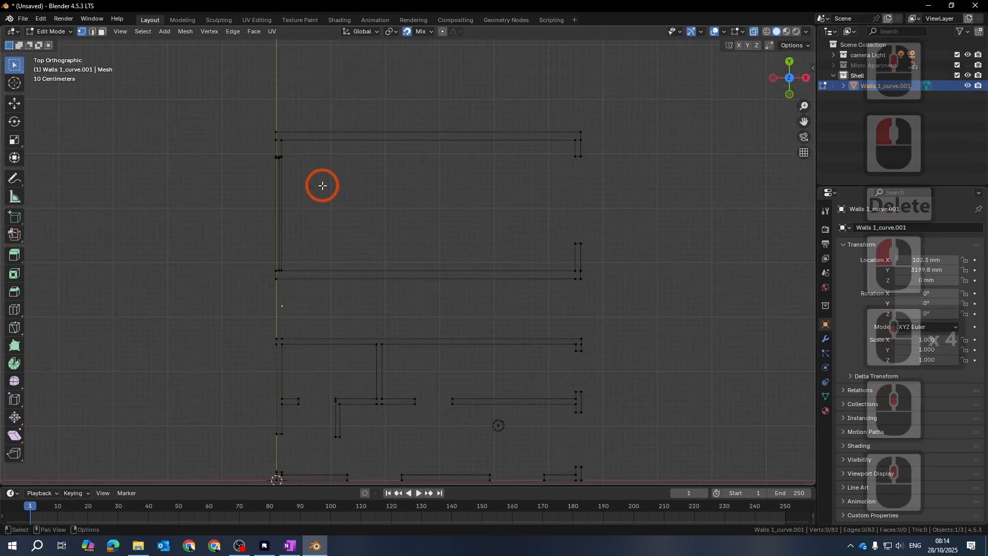
{"action": "scroll", "coordinate": [291, 165], "scroll_direction": "up", "scroll_amount": 2}
{"action": "middle_click_drag", "start_coordinate": [430, 201], "coordinate": [364, 201], "text": "shift"}
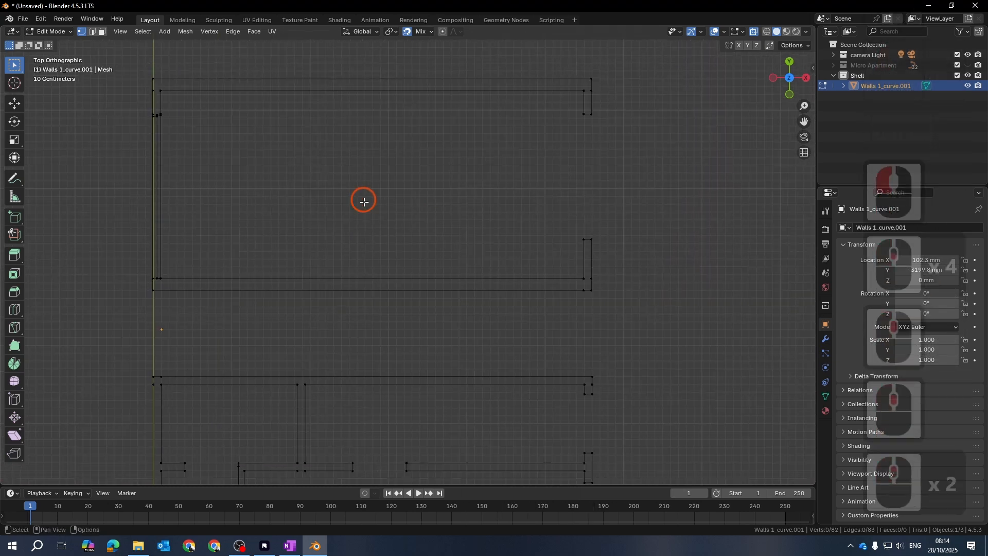
{"action": "scroll", "coordinate": [338, 161], "scroll_direction": "down", "scroll_amount": 3}
{"action": "scroll", "coordinate": [330, 167], "scroll_direction": "up", "scroll_amount": 4}
{"action": "middle_click_drag", "start_coordinate": [302, 192], "coordinate": [649, 170]}
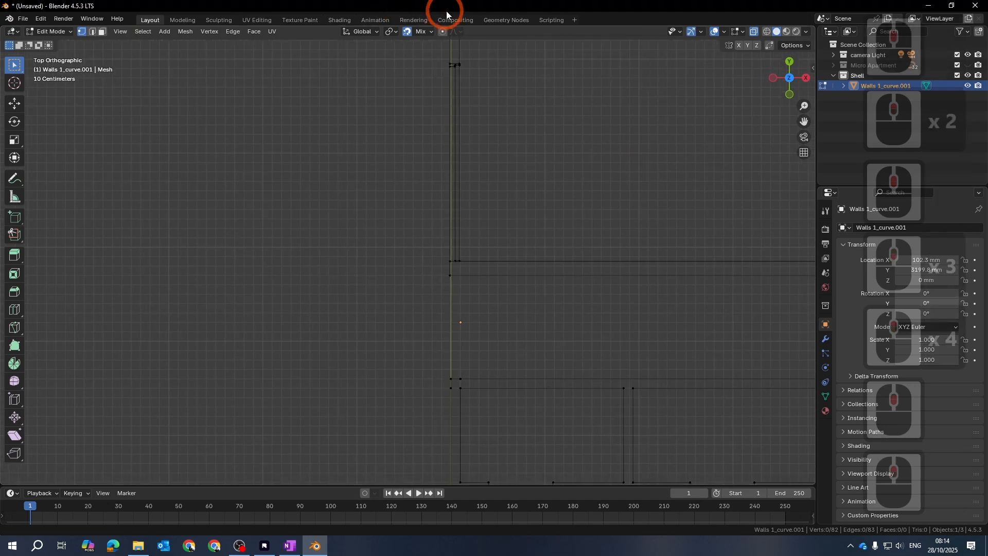
{"action": "scroll", "coordinate": [485, 63], "scroll_direction": "up", "scroll_amount": 2}
{"action": "middle_click_drag", "start_coordinate": [487, 68], "coordinate": [408, 238]}
{"action": "scroll", "coordinate": [435, 135], "scroll_direction": "up", "scroll_amount": 7}
{"action": "middle_click_drag", "start_coordinate": [437, 132], "coordinate": [431, 387], "text": "shift"}
{"action": "left_click_drag", "start_coordinate": [467, 188], "coordinate": [302, 137]}
{"action": "key", "text": "Delete"}
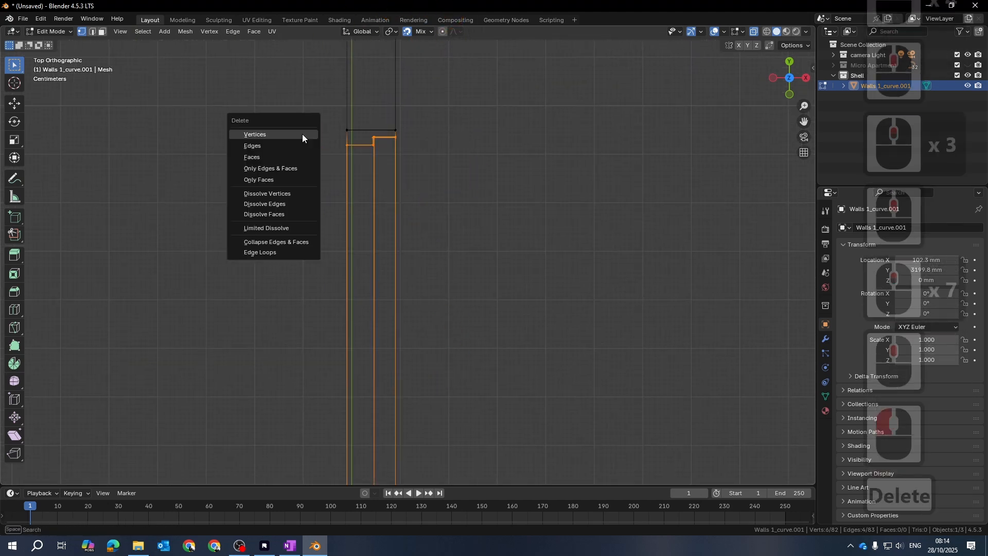
{"action": "left_click", "coordinate": [302, 135]}
Delete the stray vertices left on the lower wall at the section's left end
{"action": "scroll", "coordinate": [420, 170], "scroll_direction": "down", "scroll_amount": 1}
{"action": "scroll", "coordinate": [419, 169], "scroll_direction": "down", "scroll_amount": 4}
{"action": "middle_click_drag", "start_coordinate": [476, 232], "coordinate": [392, 42]}
{"action": "scroll", "coordinate": [308, 236], "scroll_direction": "up", "scroll_amount": 5}
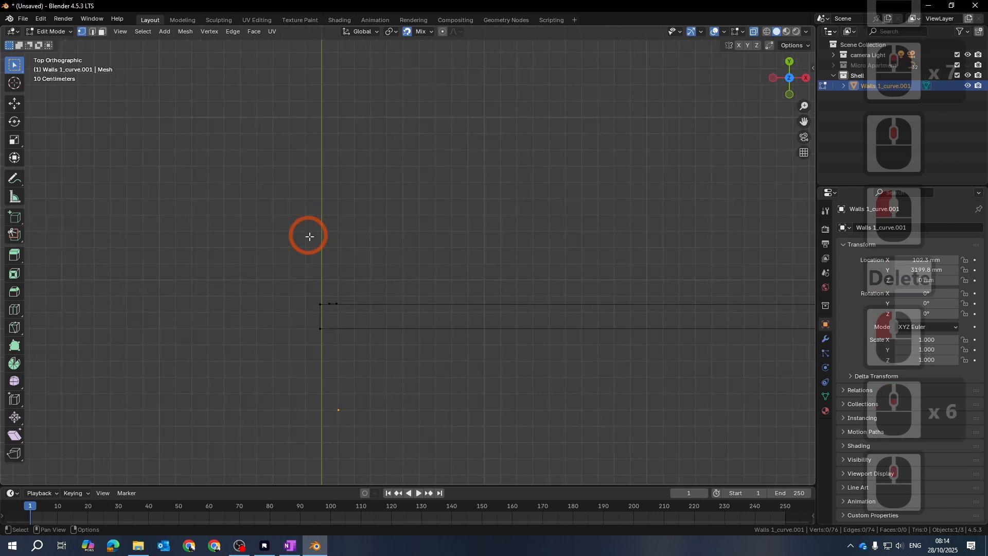
{"action": "middle_click_drag", "start_coordinate": [479, 288], "coordinate": [420, 105]}
{"action": "scroll", "coordinate": [307, 161], "scroll_direction": "up", "scroll_amount": 5}
{"action": "middle_click_drag", "start_coordinate": [206, 82], "coordinate": [256, 201], "text": "shift"}
{"action": "left_click_drag", "start_coordinate": [261, 201], "coordinate": [372, 266]}
{"action": "key", "text": "Delete"}
{"action": "left_click", "coordinate": [367, 262]}
{"action": "scroll", "coordinate": [395, 273], "scroll_direction": "up", "scroll_amount": 3}
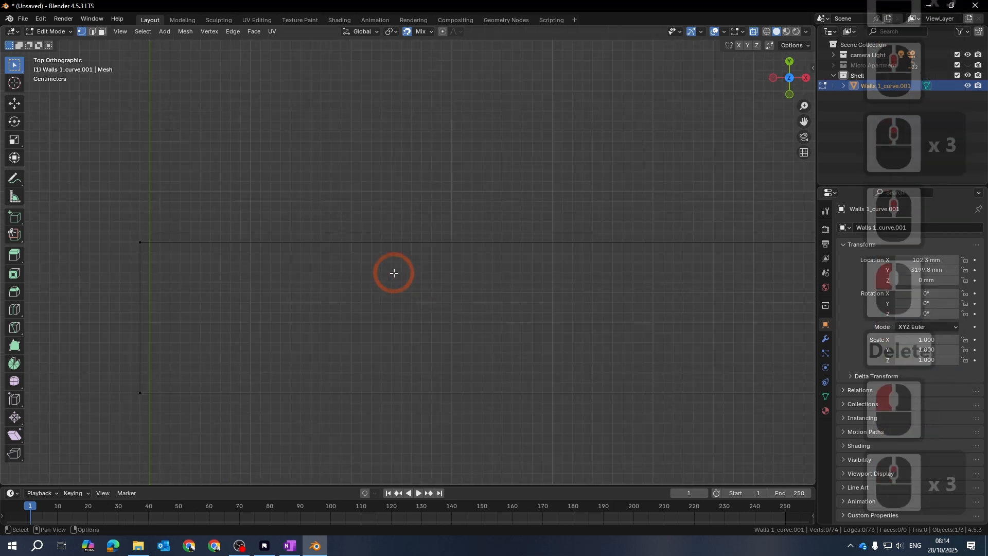
Examine the lower wall's left end and the overall section and plan outlines for remaining stray geometry
{"action": "scroll", "coordinate": [359, 302], "scroll_direction": "down", "scroll_amount": 6}
{"action": "middle_click_drag", "start_coordinate": [245, 295], "coordinate": [371, 324], "text": "shift"}
{"action": "middle_click_drag", "start_coordinate": [711, 331], "coordinate": [664, 335]}
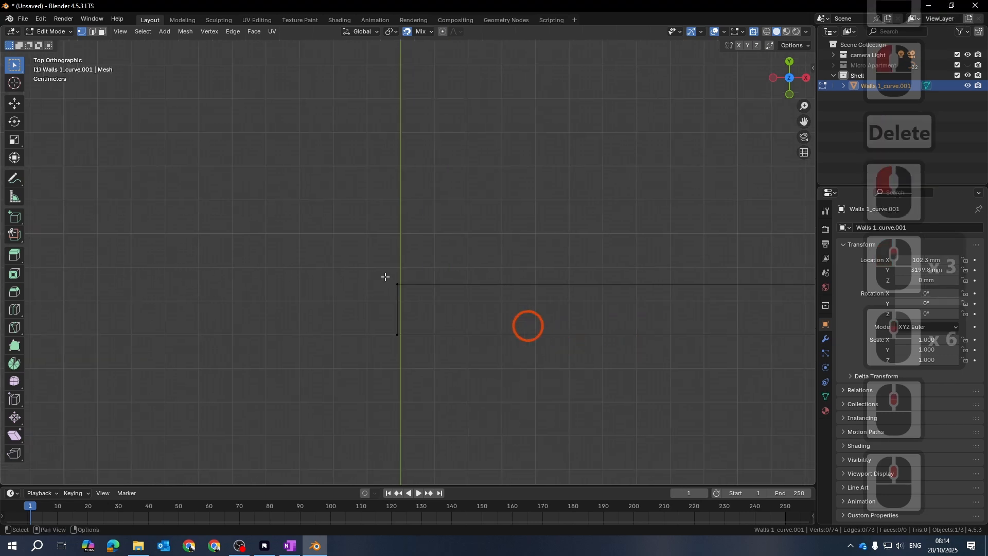
{"action": "scroll", "coordinate": [344, 249], "scroll_direction": "down", "scroll_amount": 6}
{"action": "middle_click_drag", "start_coordinate": [519, 268], "coordinate": [388, 186]}
{"action": "scroll", "coordinate": [388, 186], "scroll_direction": "down", "scroll_amount": 5}
{"action": "middle_click_drag", "start_coordinate": [484, 326], "coordinate": [417, 291], "text": "shift"}
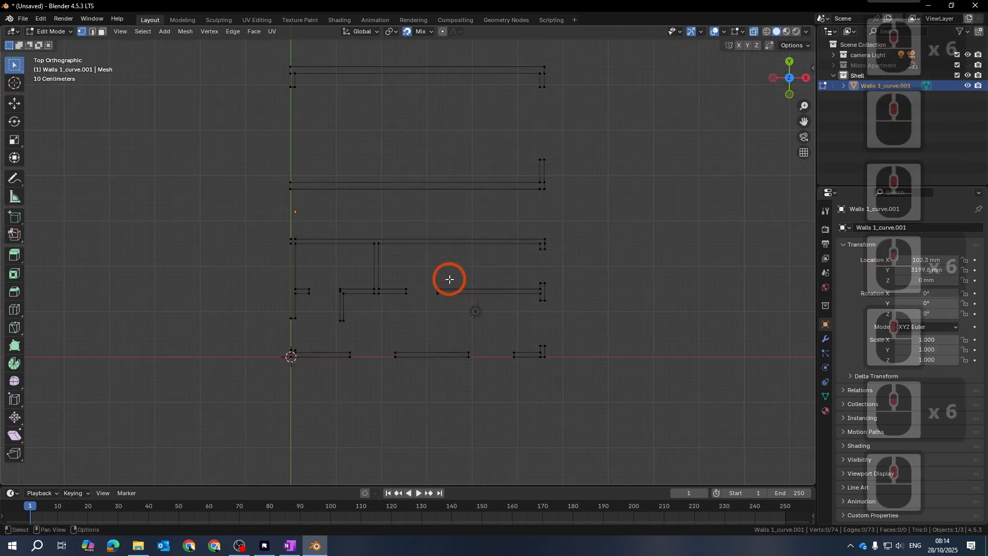
{"action": "middle_click_drag", "start_coordinate": [591, 211], "coordinate": [575, 274], "text": "shift"}
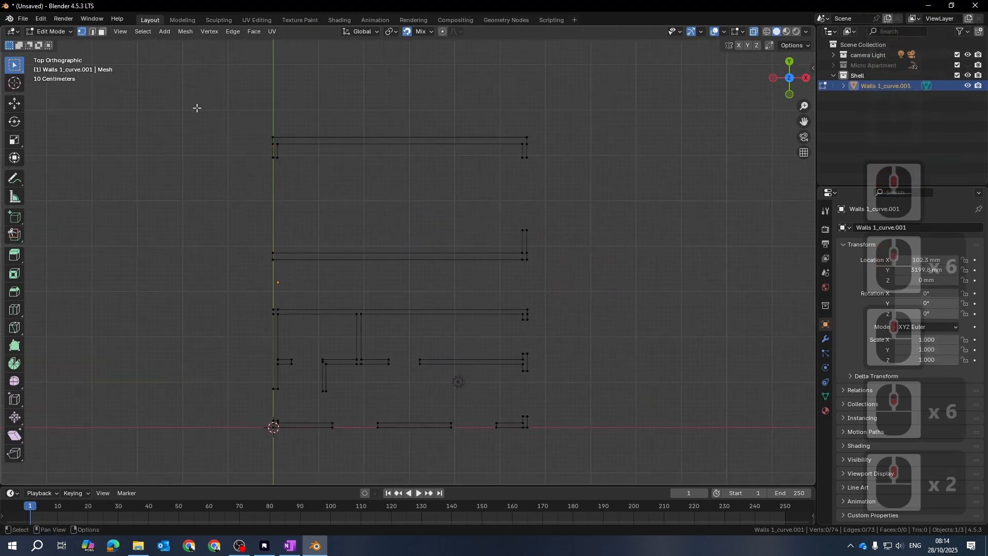
Separate the section's upper and lower wall outlines into their own object by selection, and return to Object Mode
{"action": "left_click_drag", "start_coordinate": [169, 94], "coordinate": [573, 270]}
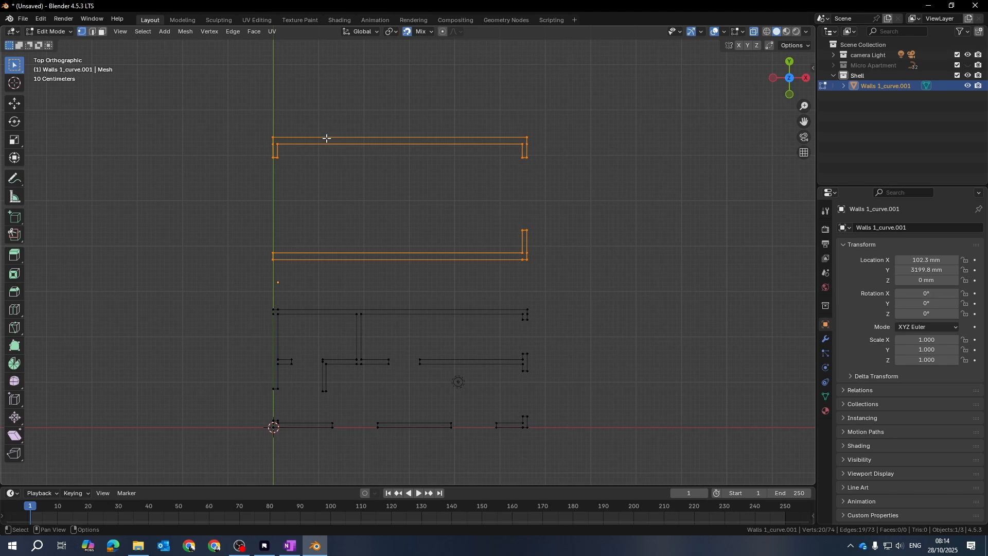
{"action": "right_click", "coordinate": [368, 159]}
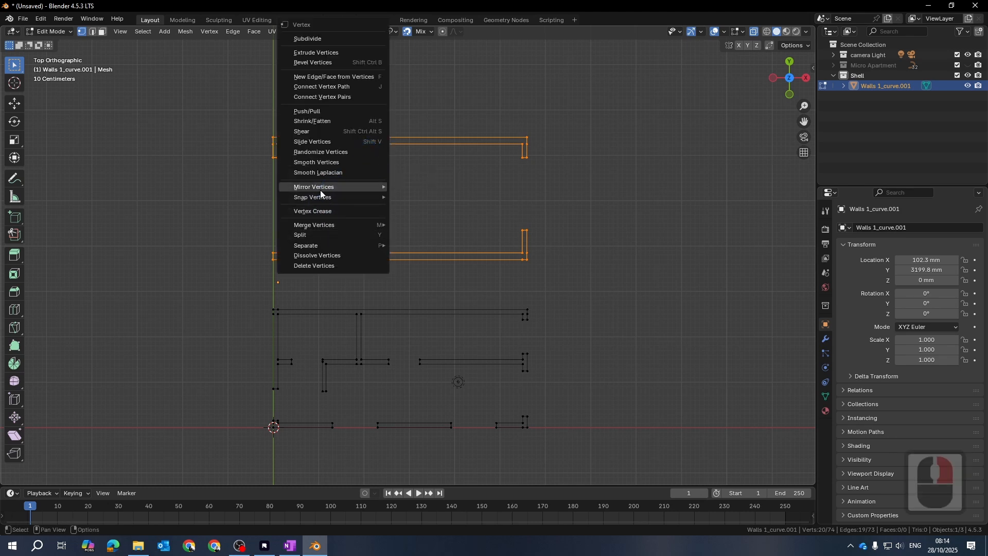
{"action": "mouse_move", "coordinate": [329, 246]}
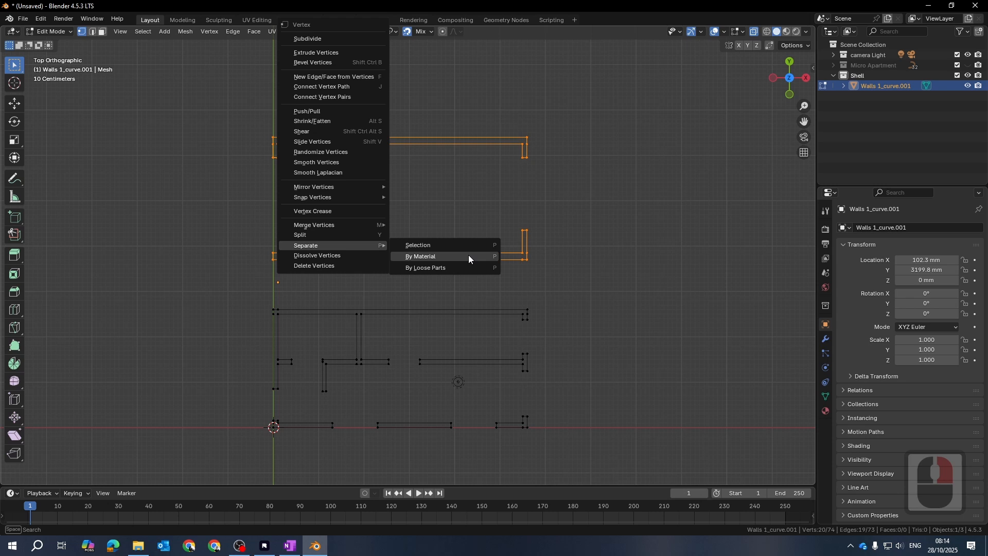
{"action": "left_click", "coordinate": [410, 246]}
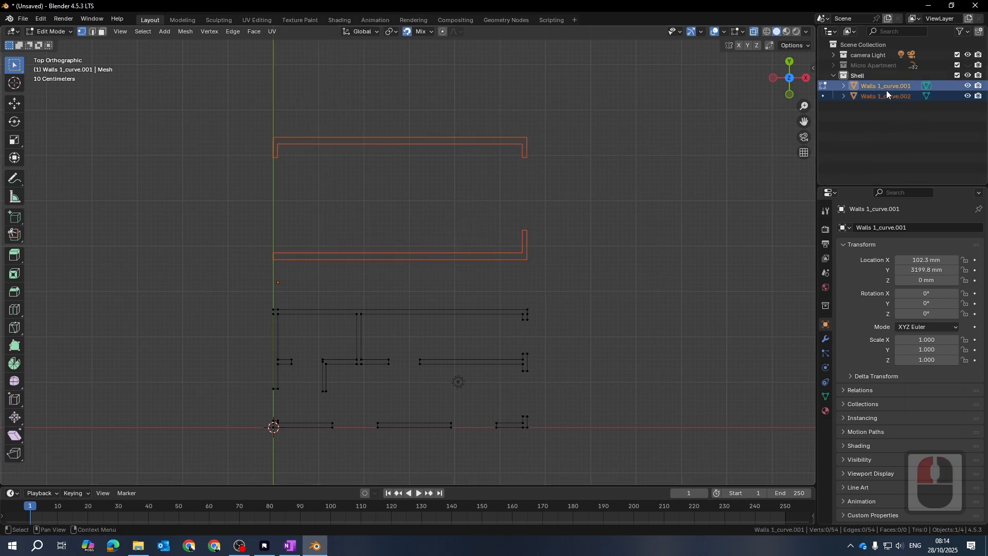
{"action": "key", "text": "Tab"}
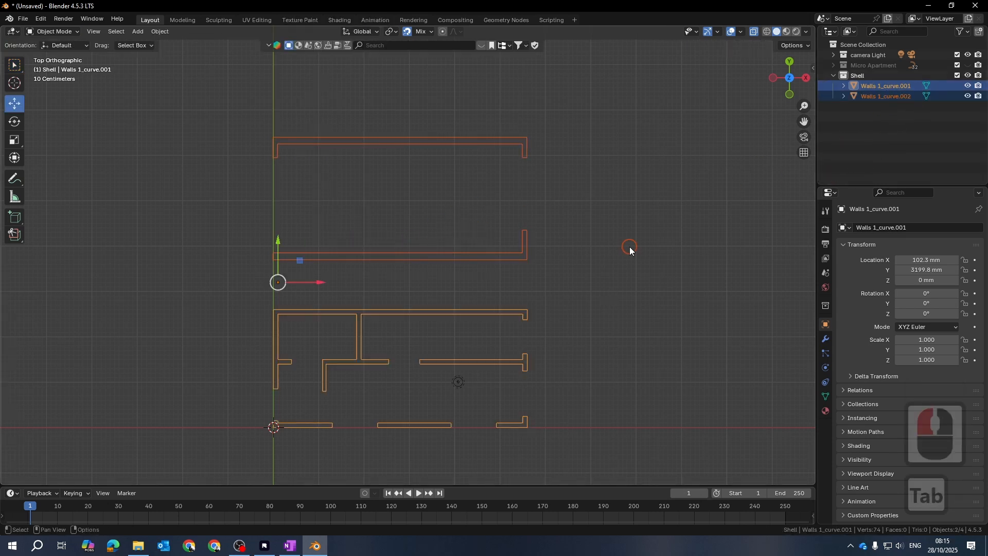
Rename the floor plan wall object as Plan
{"action": "left_click", "coordinate": [634, 324]}
{"action": "left_click", "coordinate": [499, 308]}
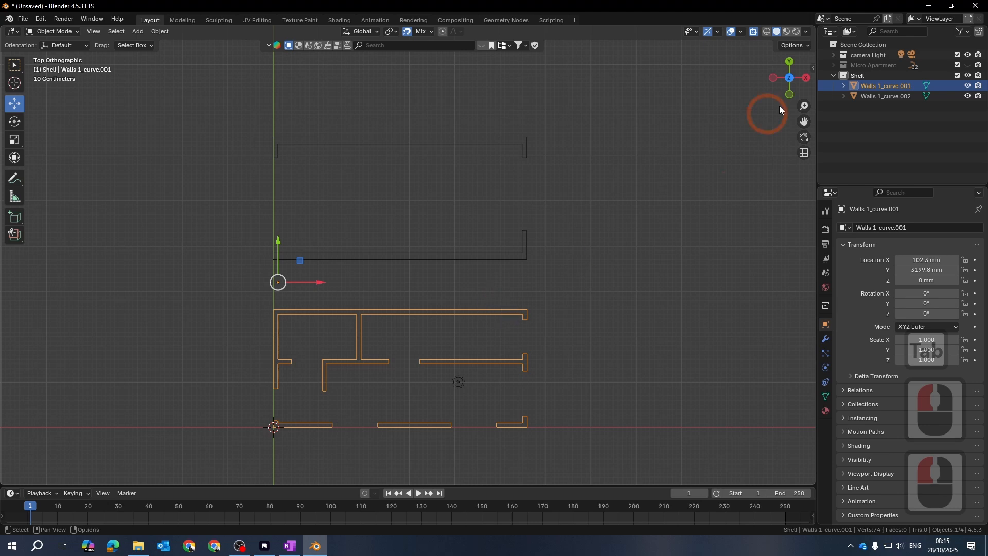
{"action": "double_click", "coordinate": [898, 85]}
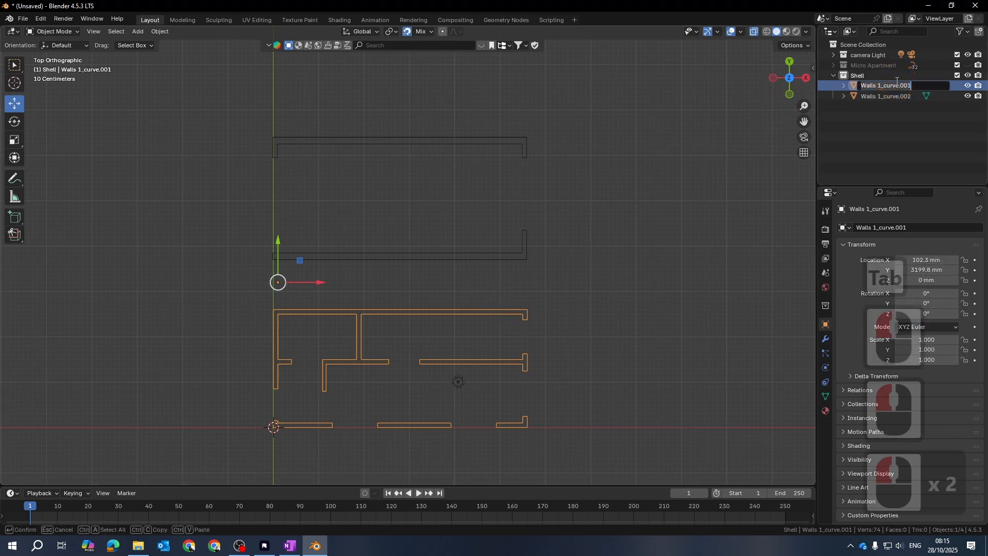
{"action": "type", "text": "plan"}
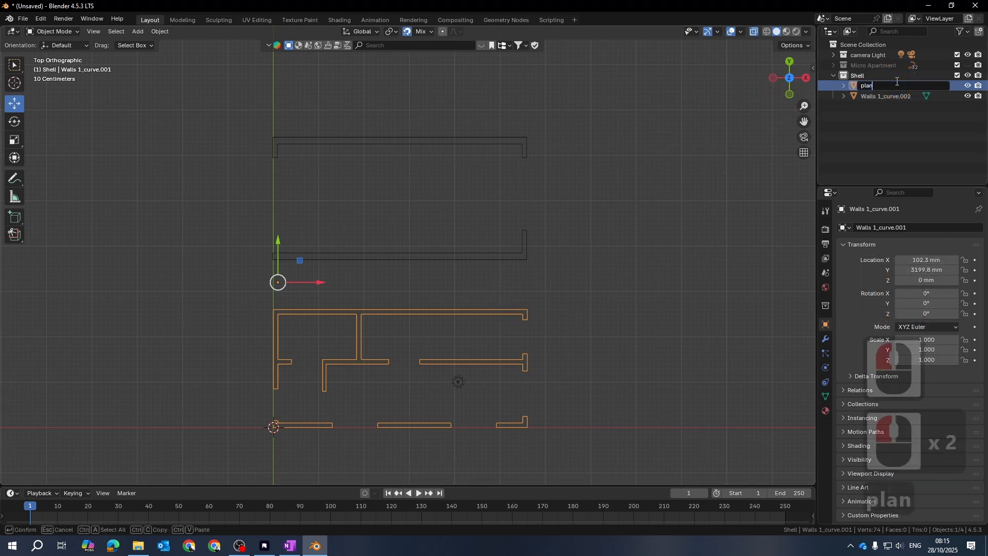
{"action": "key", "text": "BackSpace"}
{"action": "key", "text": "BackSpace"}
{"action": "key", "text": "BackSpace"}
{"action": "key", "text": "BackSpace"}
{"action": "type", "text": "Pla"}
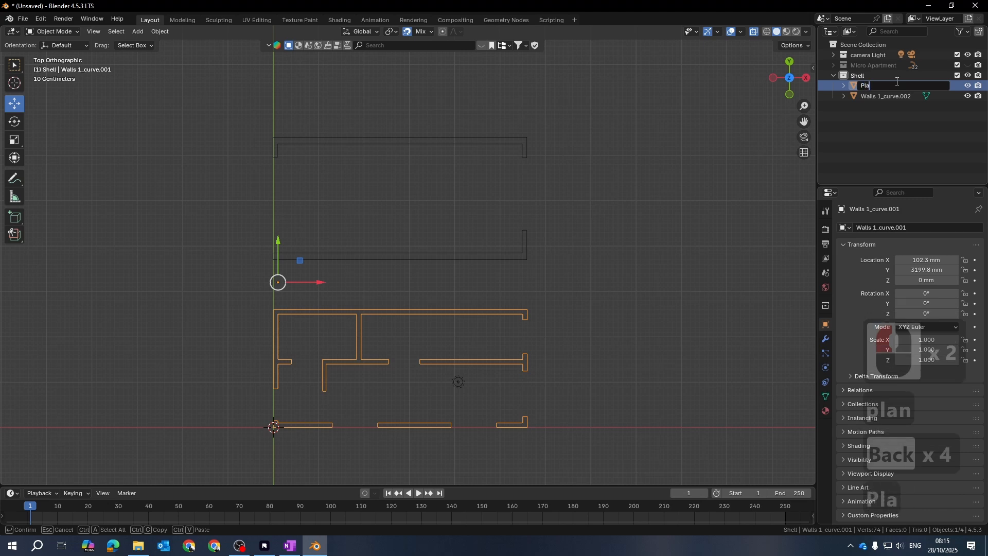
{"action": "type", "text": "n"}
{"action": "key", "text": "Return"}
Rename the separated section wall object as Section
{"action": "left_click", "coordinate": [569, 253]}
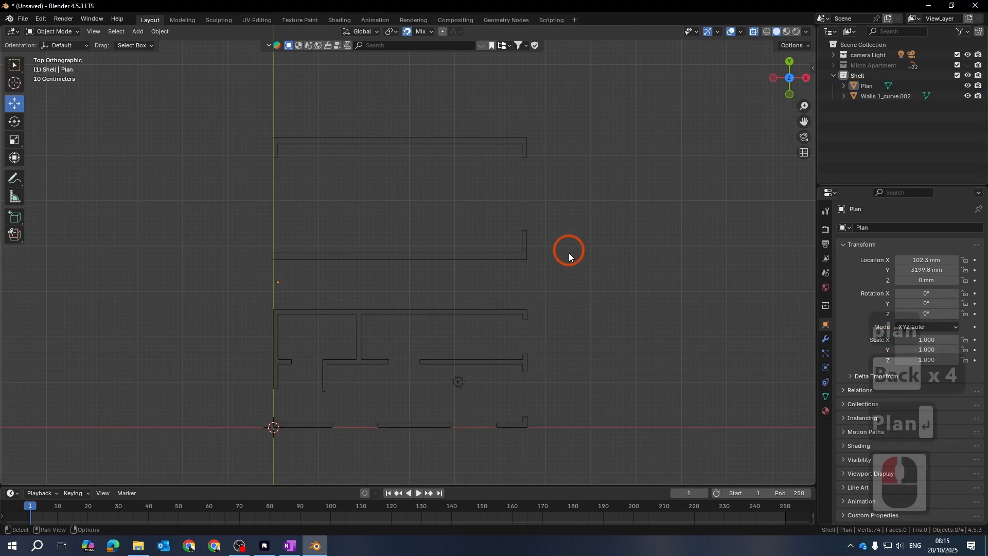
{"action": "left_click", "coordinate": [501, 257]}
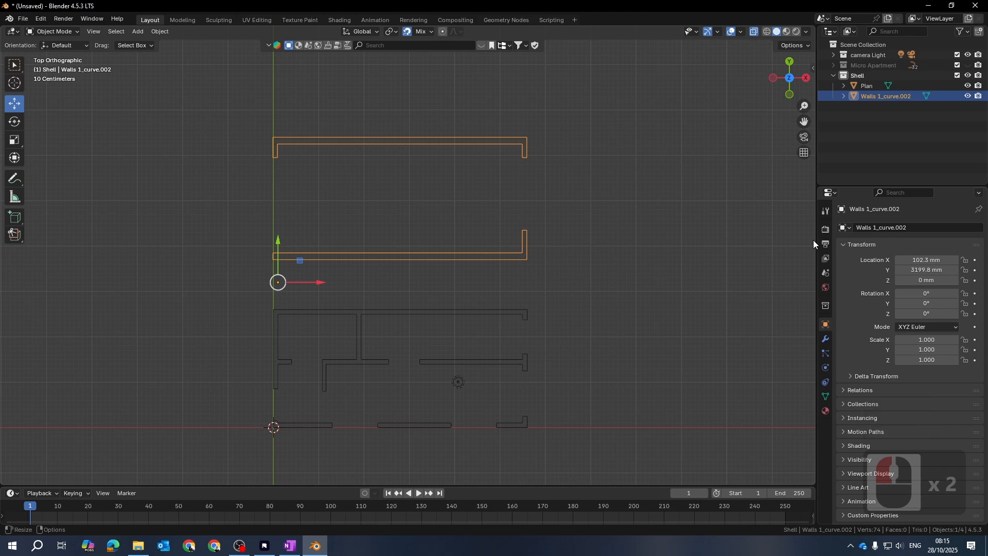
{"action": "double_click", "coordinate": [907, 96]}
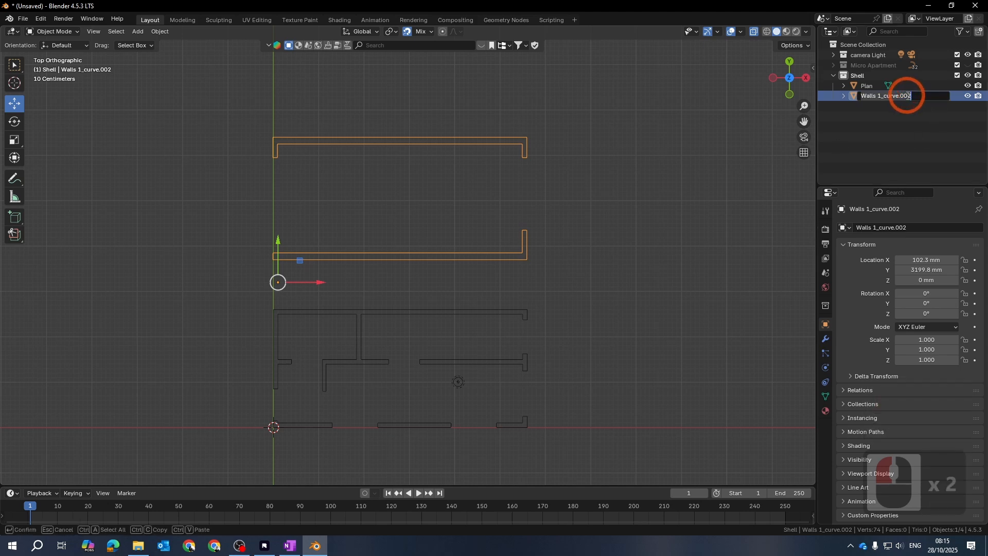
{"action": "type", "text": "Section"}
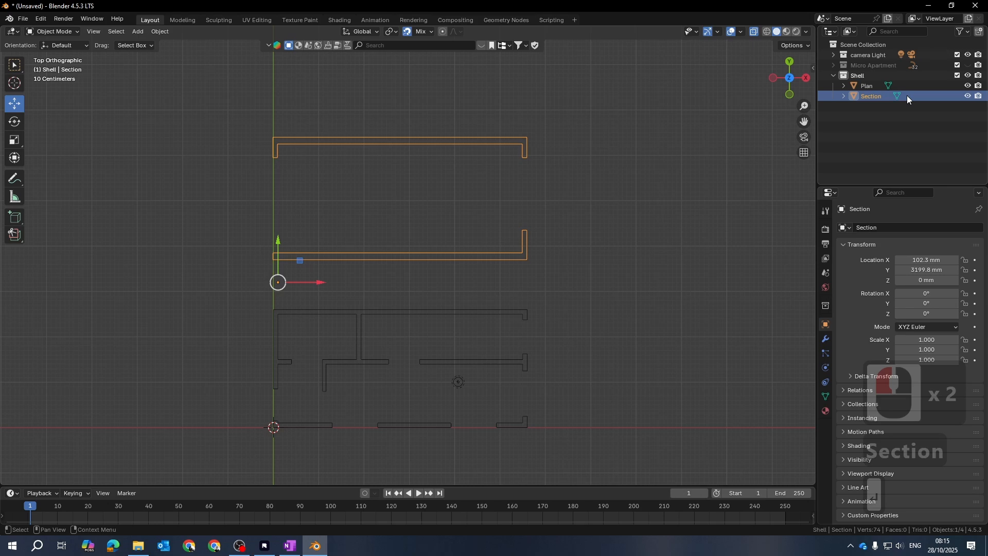
{"action": "key", "text": "Return"}
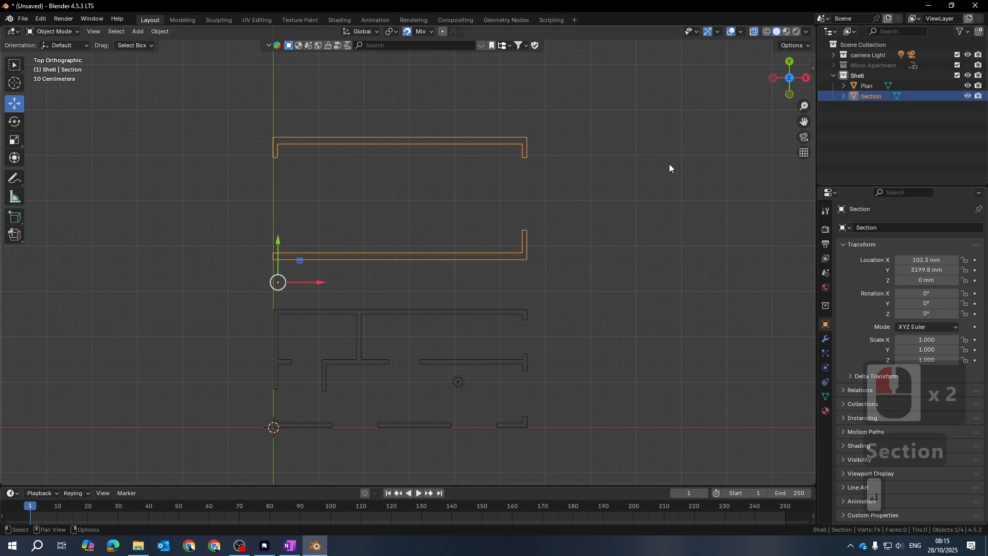
Inspect the Section object's lower wall outline and its left end, and clear the selection
{"action": "left_click", "coordinate": [611, 187]}
{"action": "left_click", "coordinate": [323, 261]}
{"action": "scroll", "coordinate": [258, 263], "scroll_direction": "up", "scroll_amount": 5}
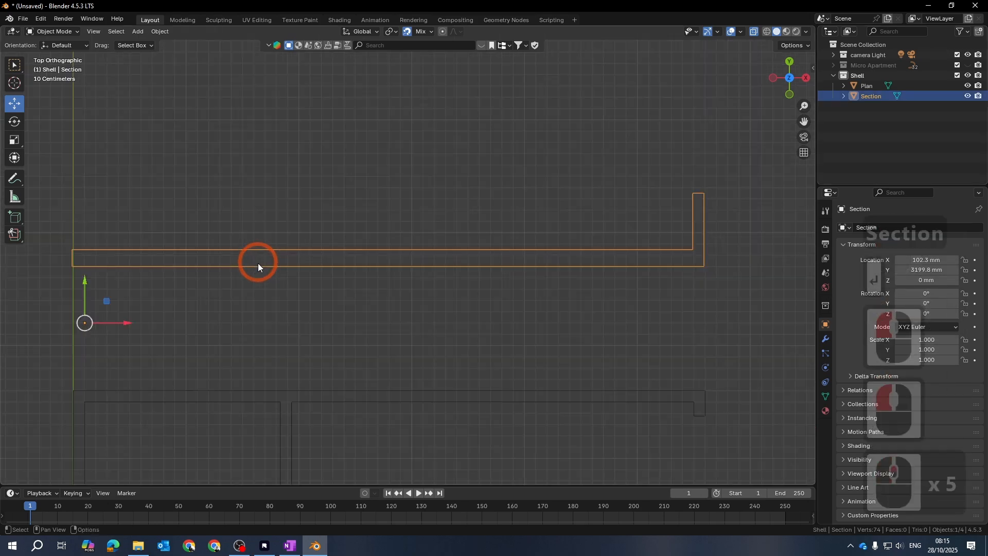
{"action": "middle_click_drag", "start_coordinate": [258, 264], "coordinate": [459, 232]}
{"action": "scroll", "coordinate": [320, 217], "scroll_direction": "up", "scroll_amount": 1}
{"action": "scroll", "coordinate": [394, 249], "scroll_direction": "down", "scroll_amount": 4}
{"action": "left_click", "coordinate": [384, 251]}
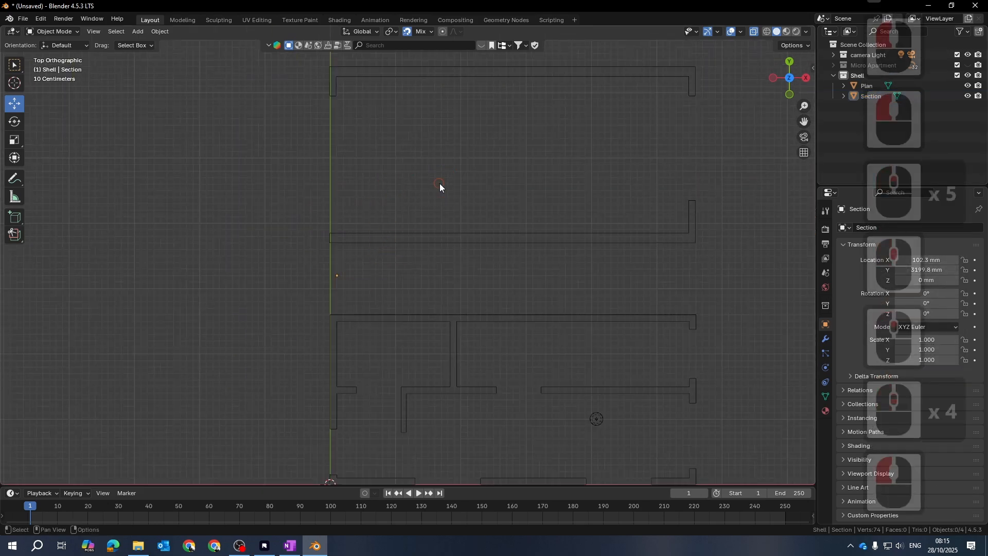
{"action": "left_click", "coordinate": [332, 227]}
{"action": "scroll", "coordinate": [333, 229], "scroll_direction": "up", "scroll_amount": 4}
{"action": "scroll", "coordinate": [381, 249], "scroll_direction": "down", "scroll_amount": 6}
{"action": "middle_click_drag", "start_coordinate": [432, 265], "coordinate": [419, 176], "text": "shift"}
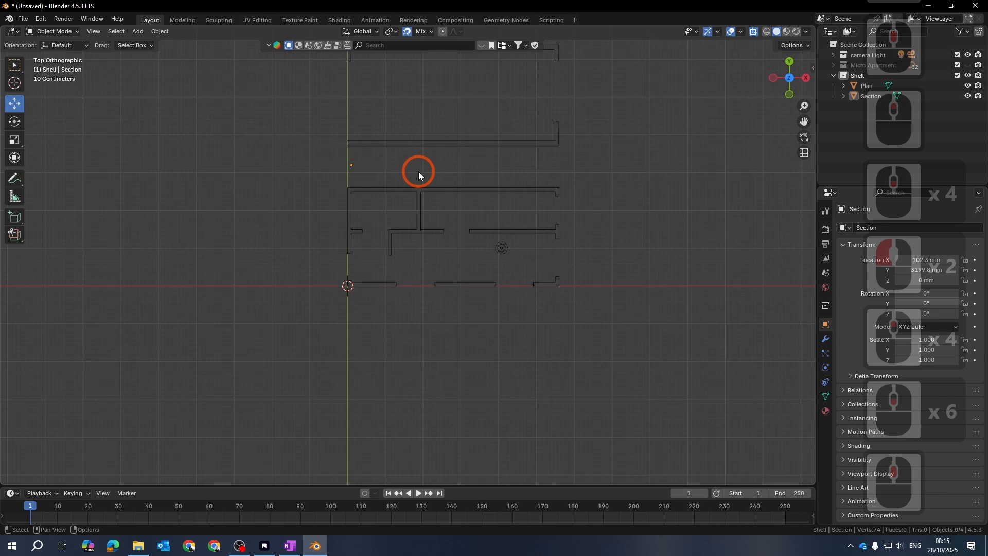
Inspect the Plan object's wall outlines and vertices in Edit Mode, and return to Object Mode
{"action": "left_click", "coordinate": [411, 238]}
{"action": "scroll", "coordinate": [413, 233], "scroll_direction": "up", "scroll_amount": 3}
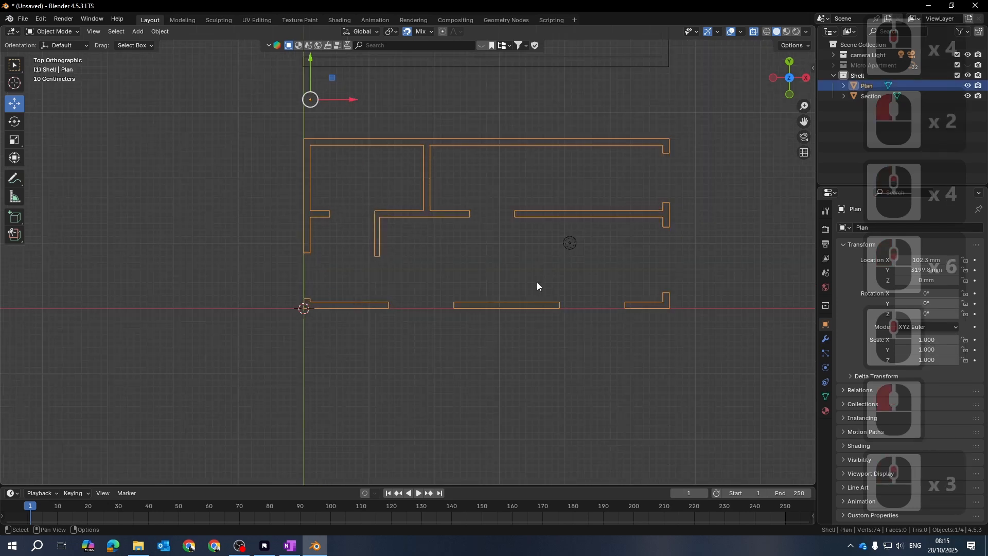
{"action": "middle_click_drag", "start_coordinate": [637, 287], "coordinate": [535, 340], "text": "shift"}
{"action": "middle_click_drag", "start_coordinate": [379, 291], "coordinate": [408, 278], "text": "shift"}
{"action": "key", "text": "Tab"}
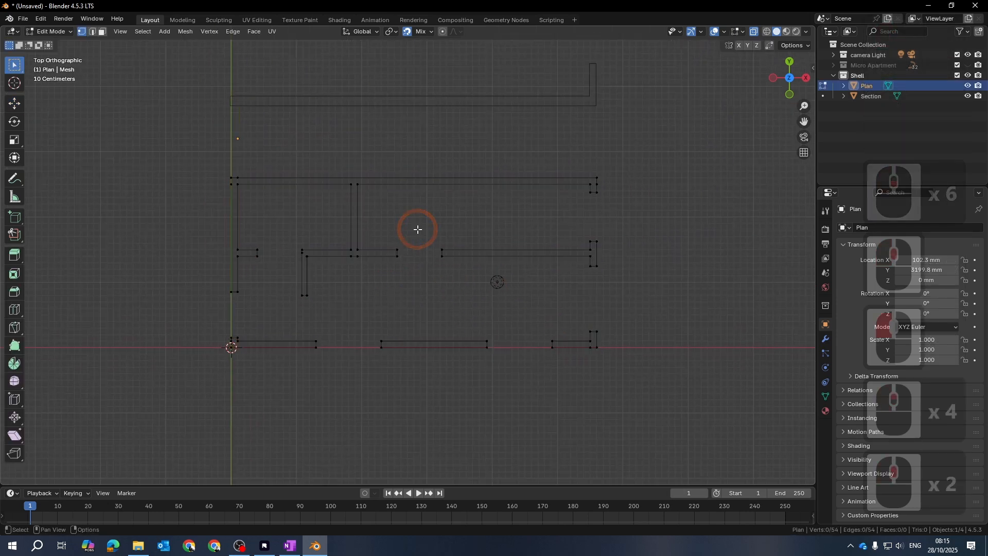
{"action": "key", "text": "Tab"}
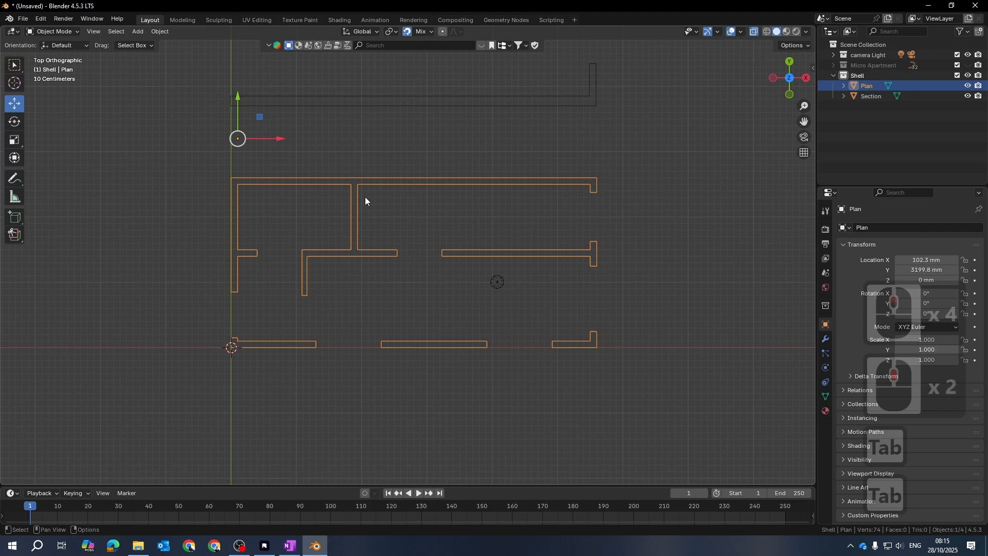
Check that the Section and Plan outlines can be selected as separate objects
{"action": "left_click", "coordinate": [640, 270]}
{"action": "scroll", "coordinate": [643, 242], "scroll_direction": "up", "scroll_amount": 1}
{"action": "scroll", "coordinate": [643, 242], "scroll_direction": "down", "scroll_amount": 2}
{"action": "middle_click_drag", "start_coordinate": [658, 125], "coordinate": [678, 177]}
{"action": "left_click", "coordinate": [430, 246]}
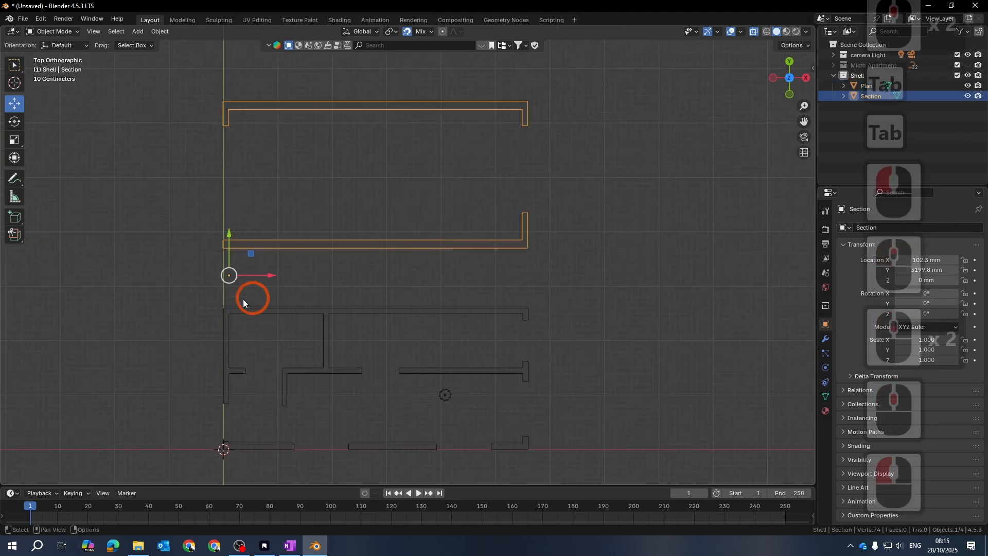
{"action": "left_click", "coordinate": [257, 312]}
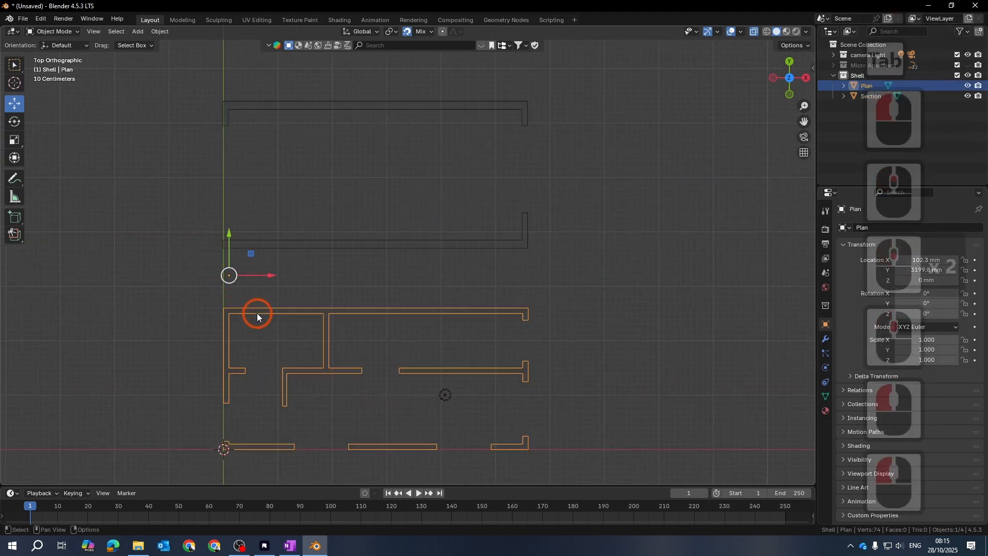
Inspect the Plan object's wall outline and its origin point in Object Mode, and clear the selection
{"action": "left_click", "coordinate": [230, 279]}
{"action": "middle_click_drag", "start_coordinate": [285, 298], "coordinate": [455, 181], "text": "shift"}
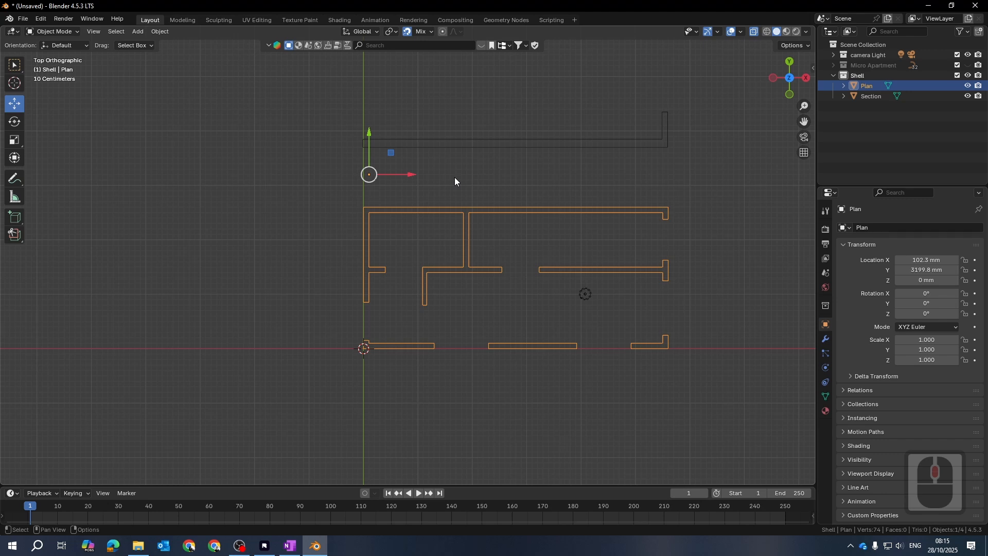
{"action": "left_click", "coordinate": [455, 182]}
{"action": "left_click", "coordinate": [462, 208]}
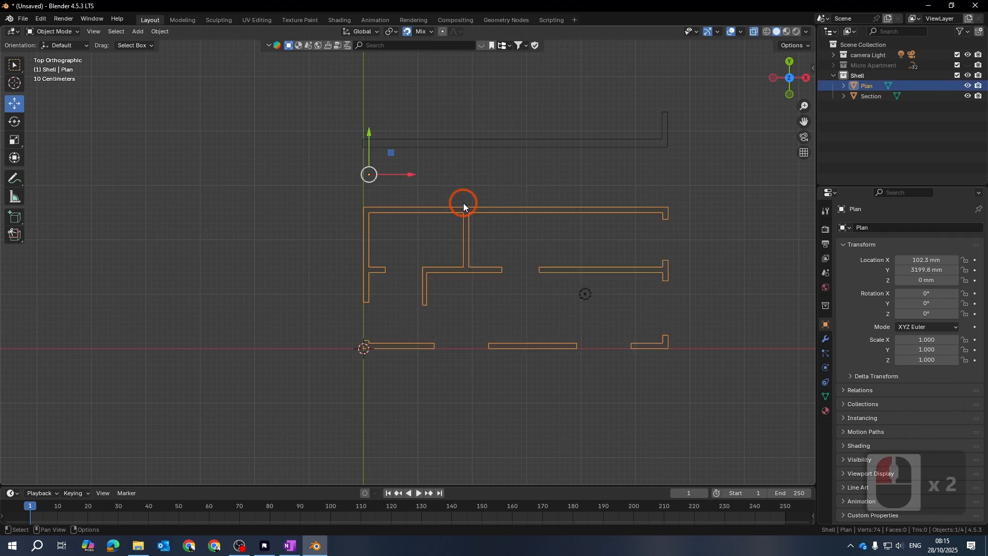
{"action": "scroll", "coordinate": [356, 192], "scroll_direction": "up", "scroll_amount": 3}
{"action": "scroll", "coordinate": [476, 110], "scroll_direction": "up", "scroll_amount": 1}
{"action": "left_click", "coordinate": [326, 95]}
{"action": "scroll", "coordinate": [471, 215], "scroll_direction": "down", "scroll_amount": 2}
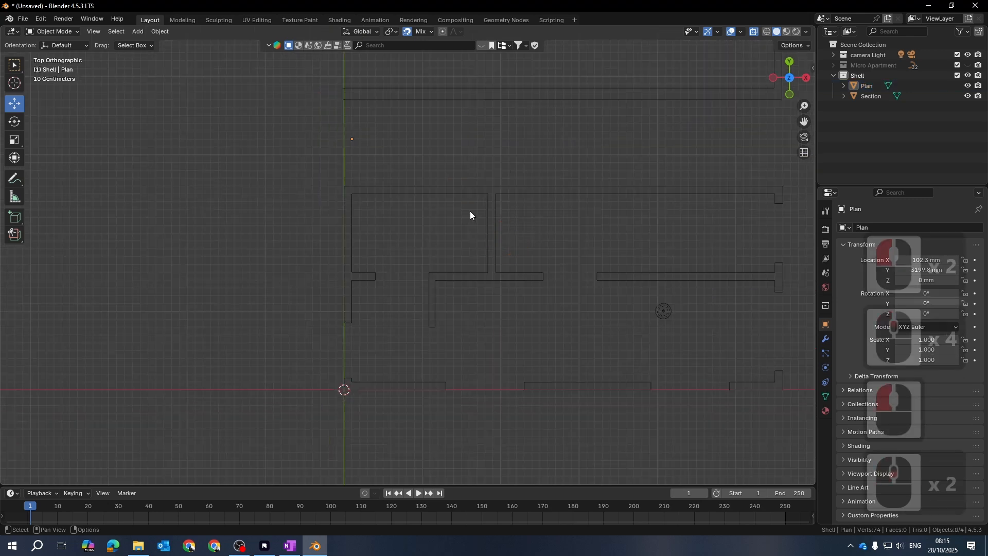
Enter Edit Mode on the Plan object, select its outer corner vertex at the world origin, and snap the 3D cursor to it
{"action": "left_click", "coordinate": [433, 268]}
{"action": "middle_click_drag", "start_coordinate": [433, 269], "coordinate": [434, 227], "text": "shift"}
{"action": "key", "text": "Tab"}
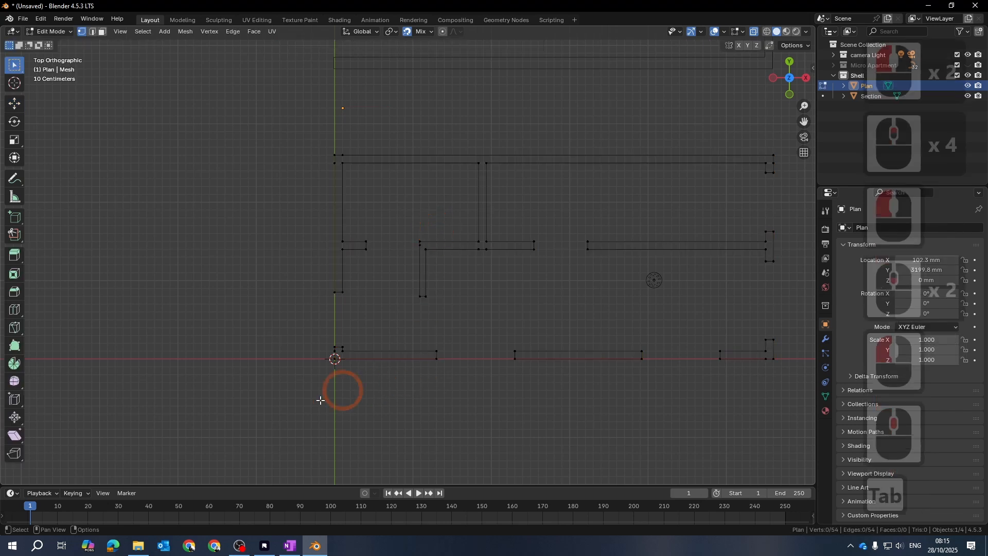
{"action": "scroll", "coordinate": [321, 323], "scroll_direction": "up", "scroll_amount": 2}
{"action": "middle_click_drag", "start_coordinate": [304, 412], "coordinate": [445, 183], "text": "shift"}
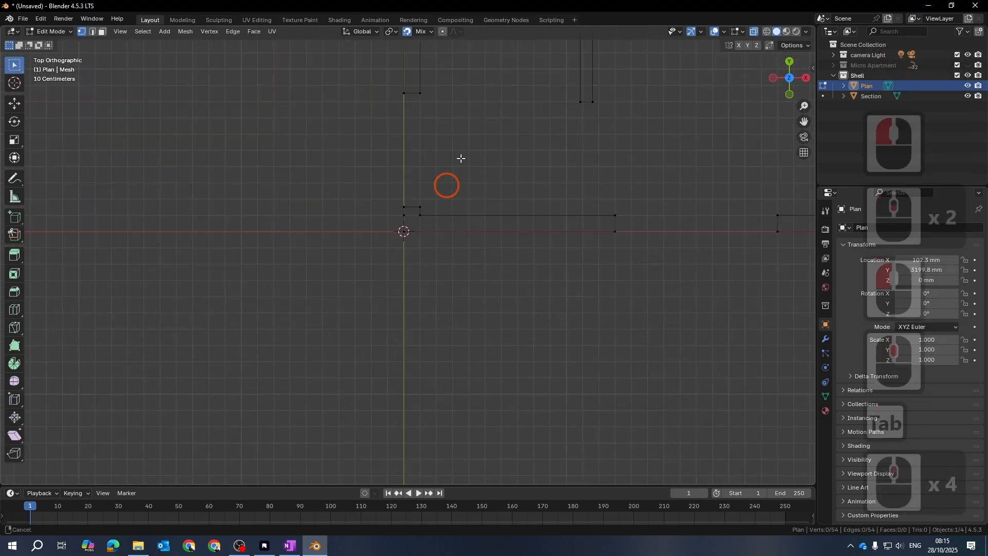
{"action": "scroll", "coordinate": [417, 224], "scroll_direction": "up", "scroll_amount": 6}
{"action": "middle_click_drag", "start_coordinate": [417, 225], "coordinate": [347, 417], "text": "shift"}
{"action": "left_click", "coordinate": [340, 307]}
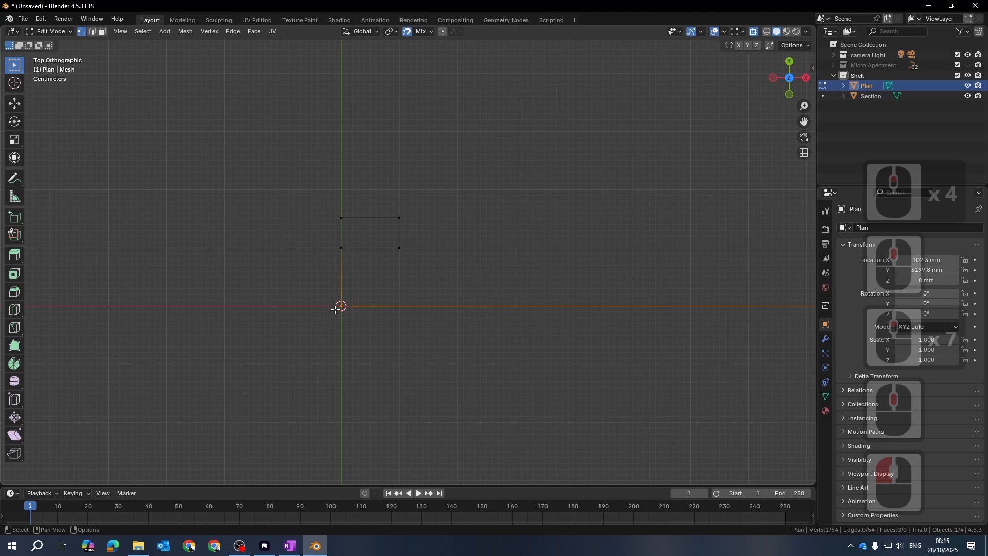
{"action": "scroll", "coordinate": [335, 310], "scroll_direction": "down", "scroll_amount": 5}
{"action": "middle_click_drag", "start_coordinate": [488, 313], "coordinate": [362, 341]}
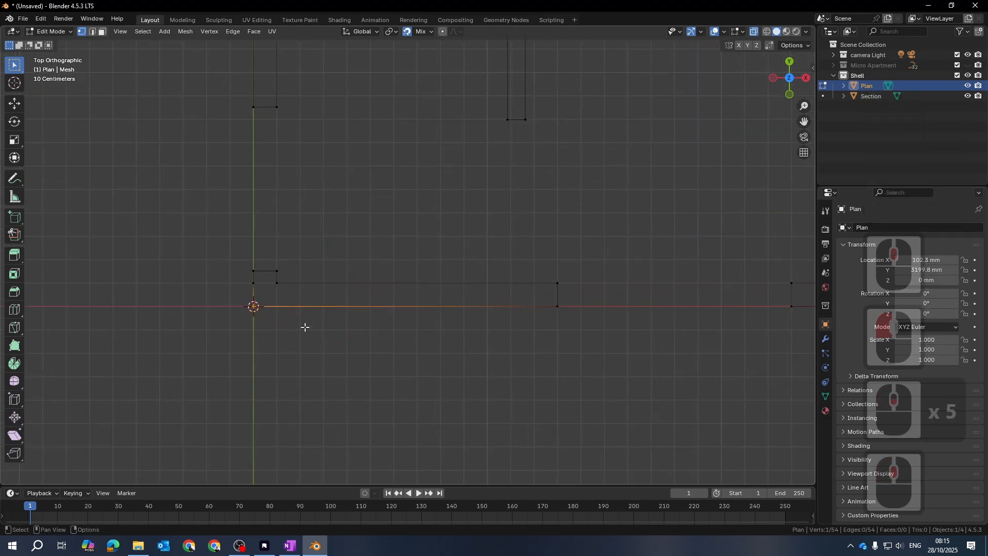
{"action": "key", "text": "shift+s"}
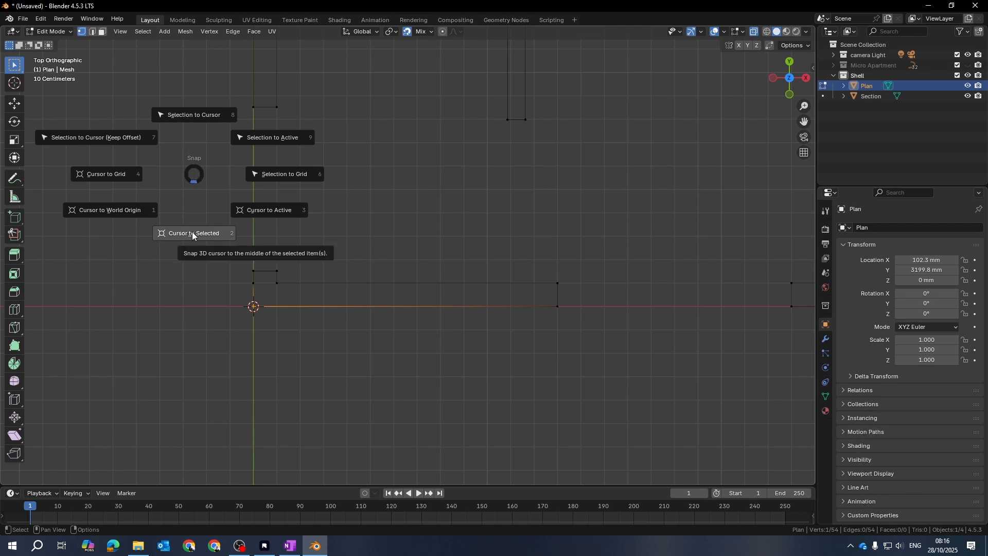
{"action": "left_click", "coordinate": [375, 400]}
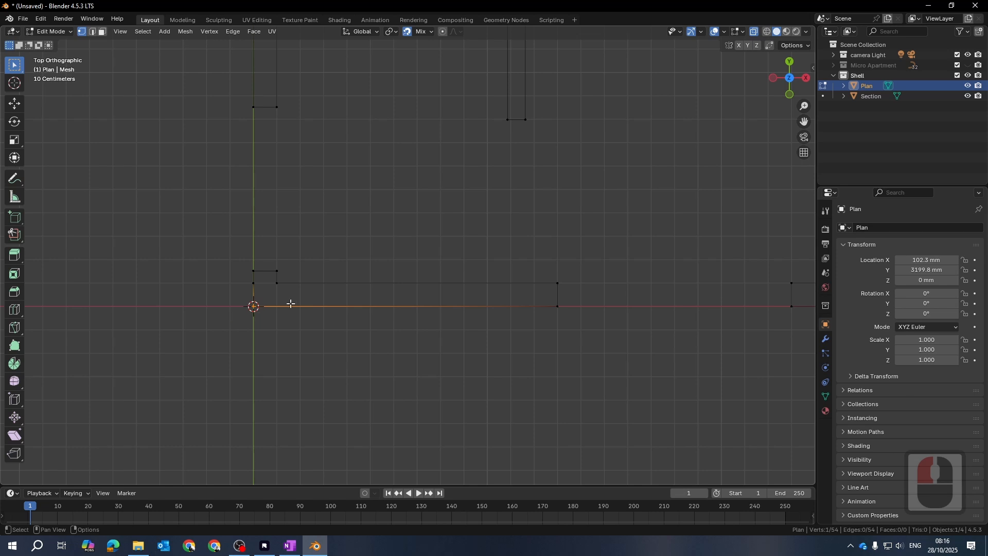
Snap the 3D cursor to the upper inner corner vertex of the short wall return beside the origin
{"action": "scroll", "coordinate": [291, 304], "scroll_direction": "up", "scroll_amount": 3}
{"action": "middle_click_drag", "start_coordinate": [201, 360], "coordinate": [515, 282], "text": "shift"}
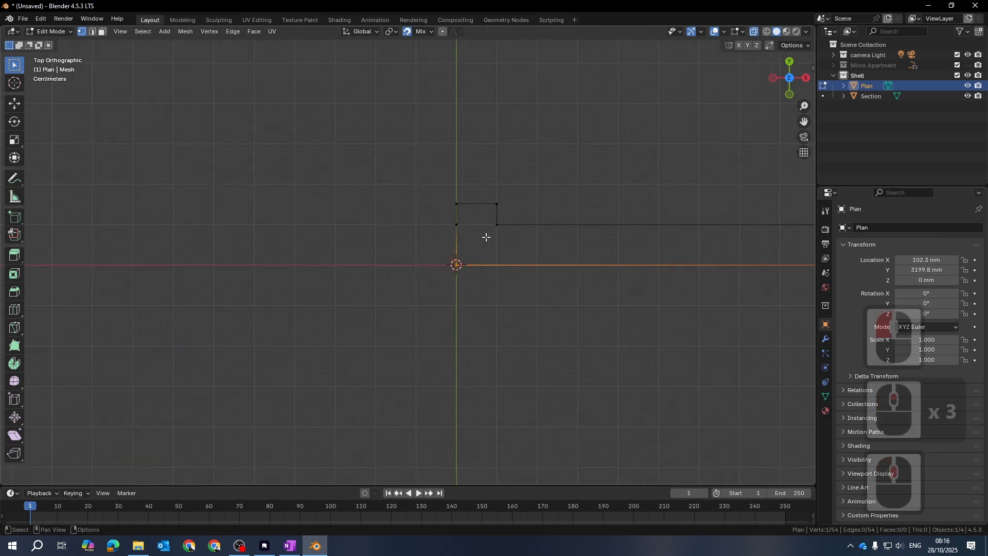
{"action": "left_click_drag", "start_coordinate": [482, 175], "coordinate": [541, 220]}
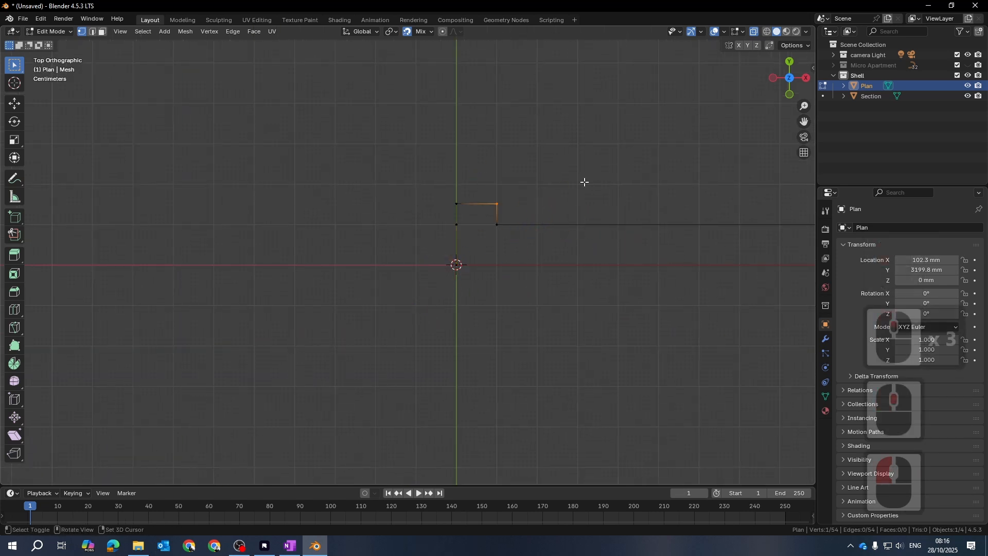
{"action": "key", "text": "shift+s"}
{"action": "key", "text": "shift+s"}
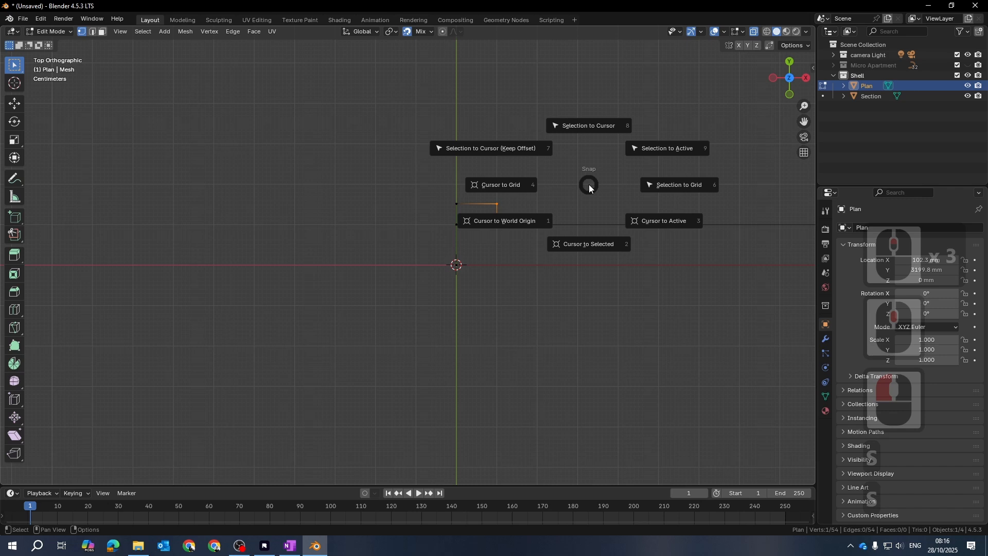
{"action": "left_click", "coordinate": [583, 276]}
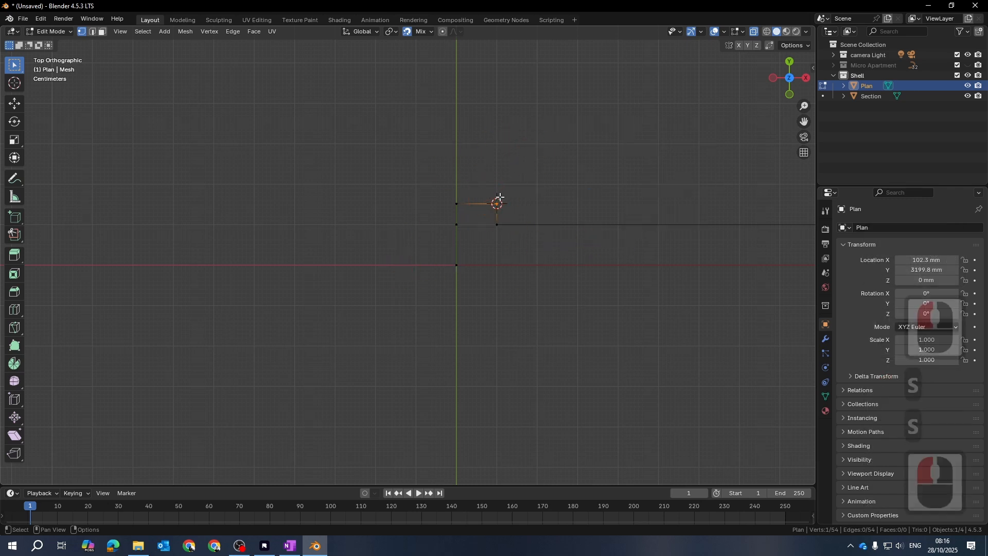
Select the Plan's corner vertex at the world origin and snap the 3D cursor back to it
{"action": "left_click", "coordinate": [525, 324]}
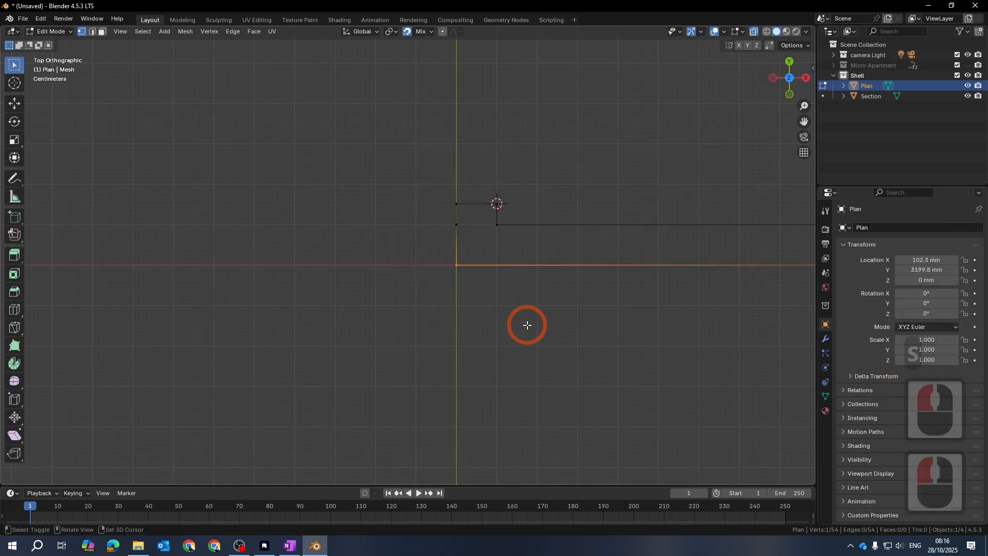
{"action": "key", "text": "shift+s"}
{"action": "left_click", "coordinate": [527, 392]}
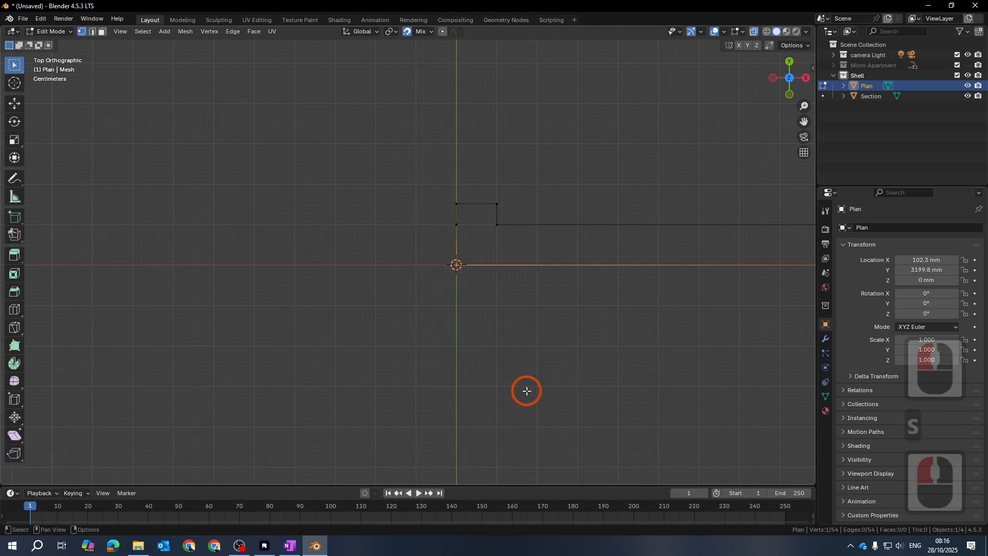
{"action": "left_click", "coordinate": [119, 32]}
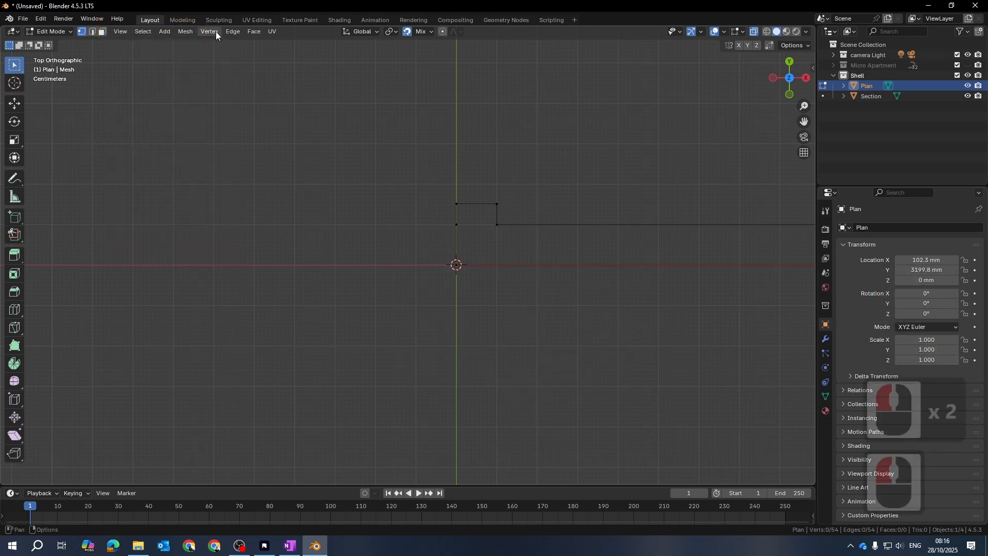
{"action": "left_click", "coordinate": [121, 32]}
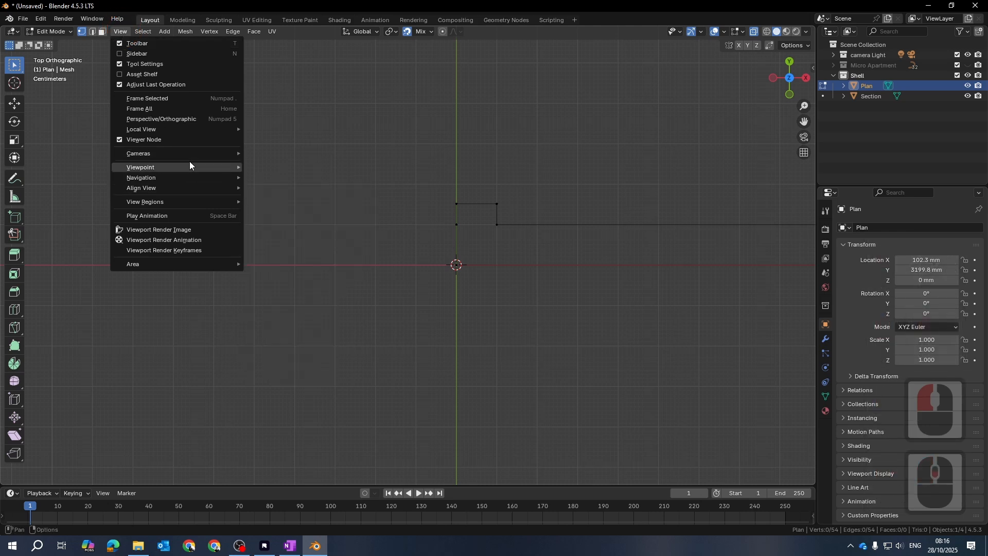
{"action": "mouse_move", "coordinate": [201, 129]}
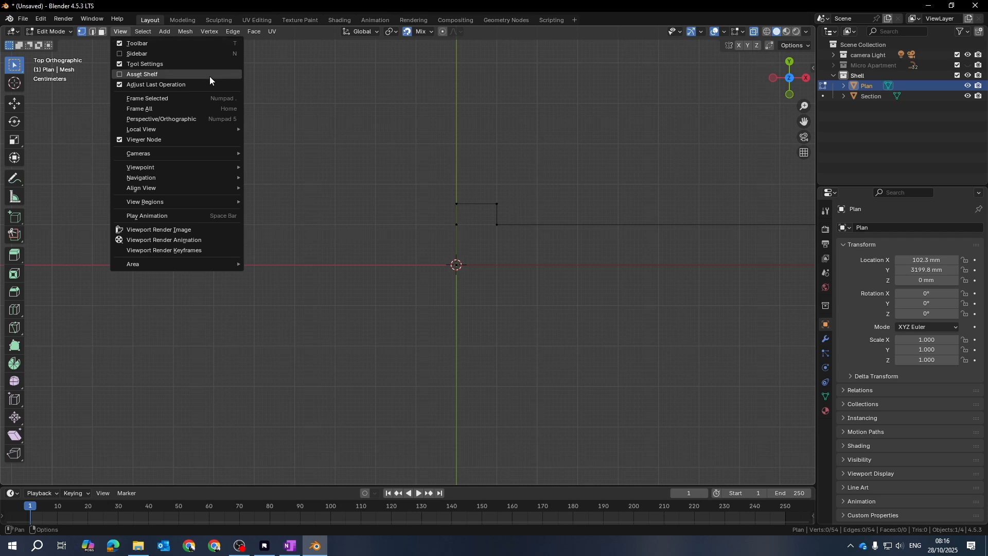
{"action": "mouse_move", "coordinate": [194, 172]}
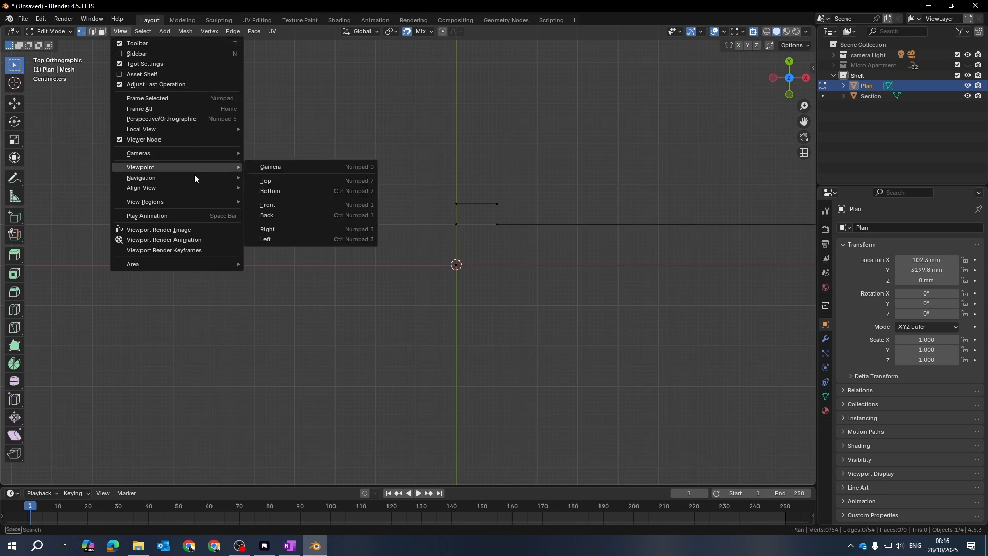
{"action": "mouse_move", "coordinate": [192, 205]}
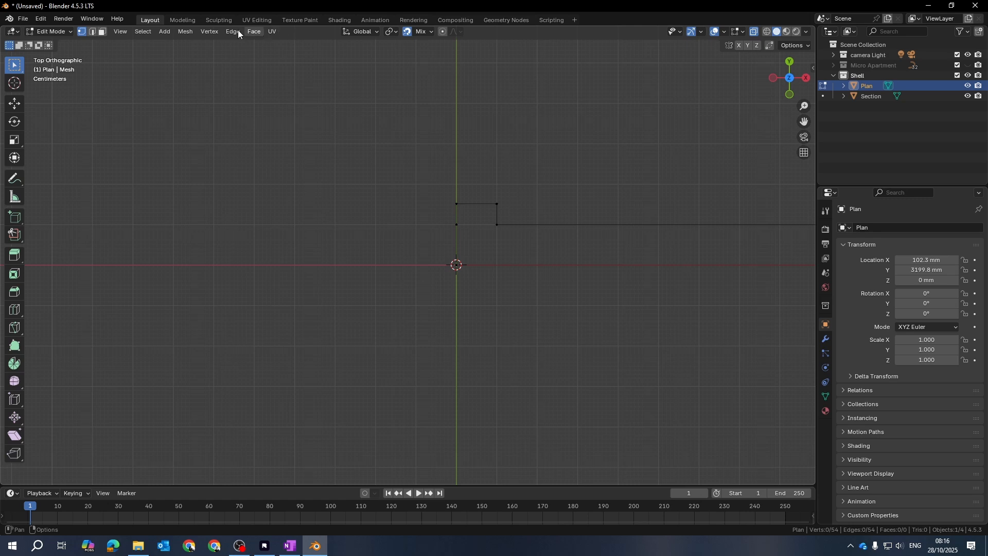
{"action": "left_click", "coordinate": [141, 32]}
{"action": "left_click", "coordinate": [102, 122]}
{"action": "left_click", "coordinate": [16, 120]}
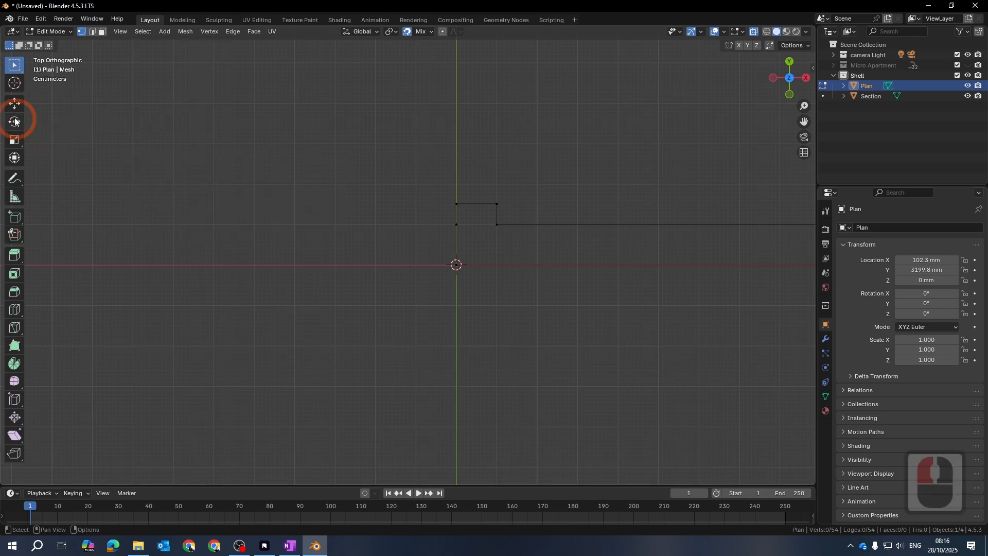
Activate the Cursor tool and place the 3D cursor directly on the Plan's corner vertex at the origin using snapping
{"action": "left_click", "coordinate": [14, 83]}
{"action": "left_click_drag", "start_coordinate": [474, 206], "coordinate": [550, 205]}
{"action": "left_click_drag", "start_coordinate": [486, 203], "coordinate": [457, 266]}
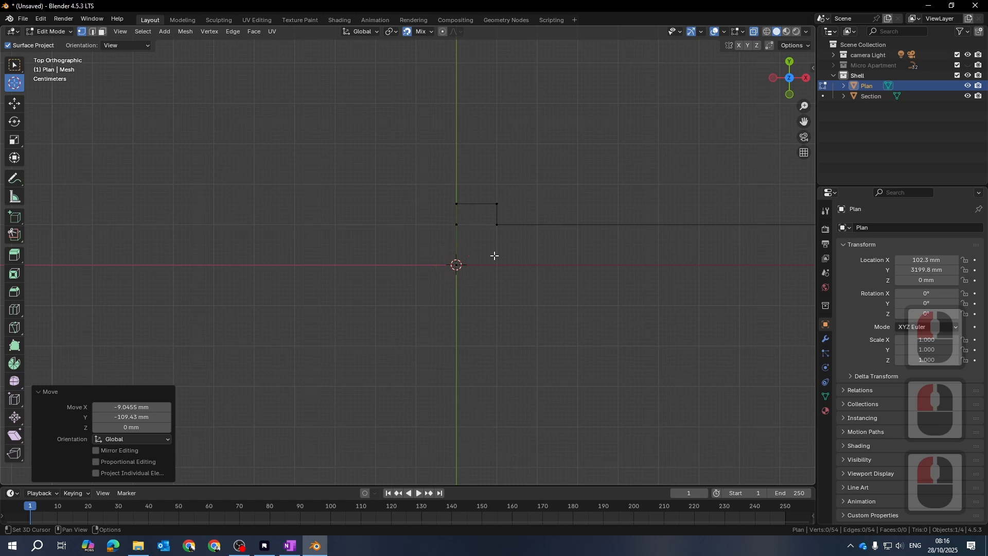
Display the 3D cursor's location and rotation values, and try rotating it about X and Y before resetting the rotation to 0°
{"action": "left_click", "coordinate": [814, 70]}
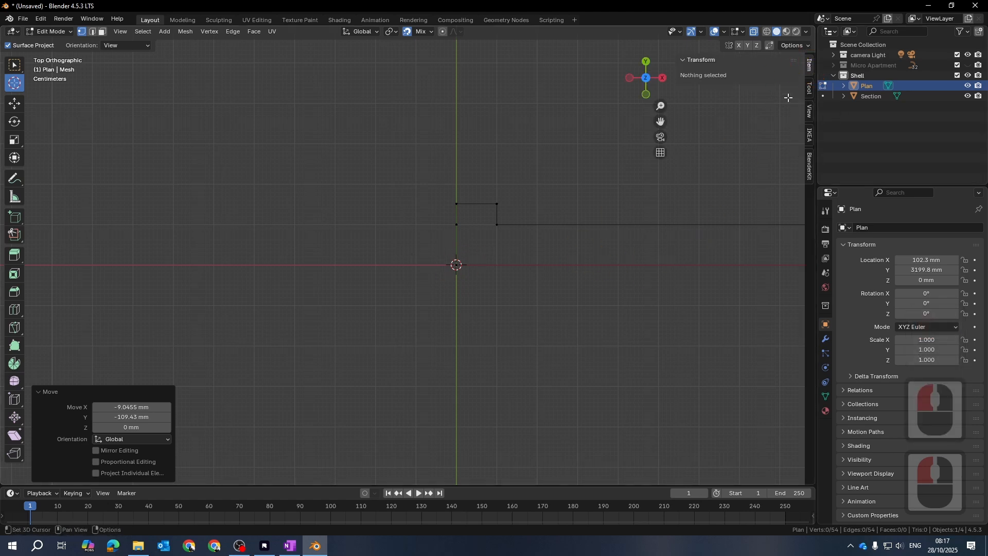
{"action": "left_click", "coordinate": [810, 110]}
{"action": "left_click_drag", "start_coordinate": [714, 299], "coordinate": [717, 299]}
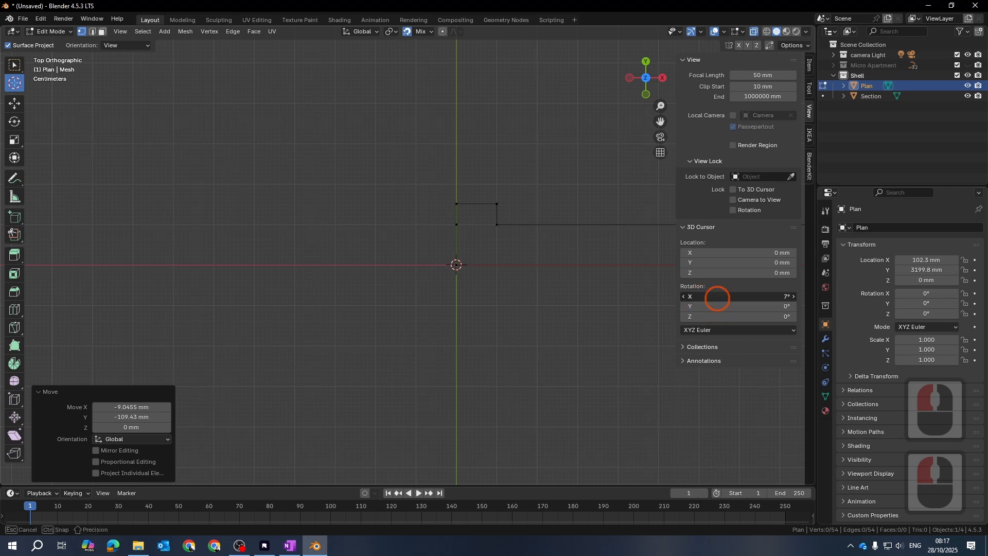
{"action": "left_click_drag", "start_coordinate": [799, 298], "coordinate": [721, 307]}
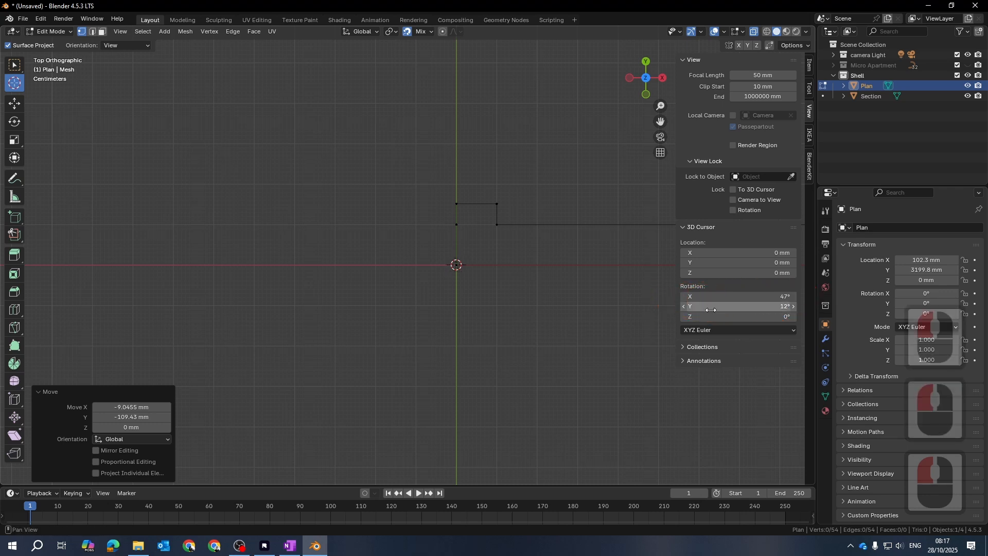
{"action": "left_click", "coordinate": [709, 316]}
{"action": "key", "text": "BackSpace"}
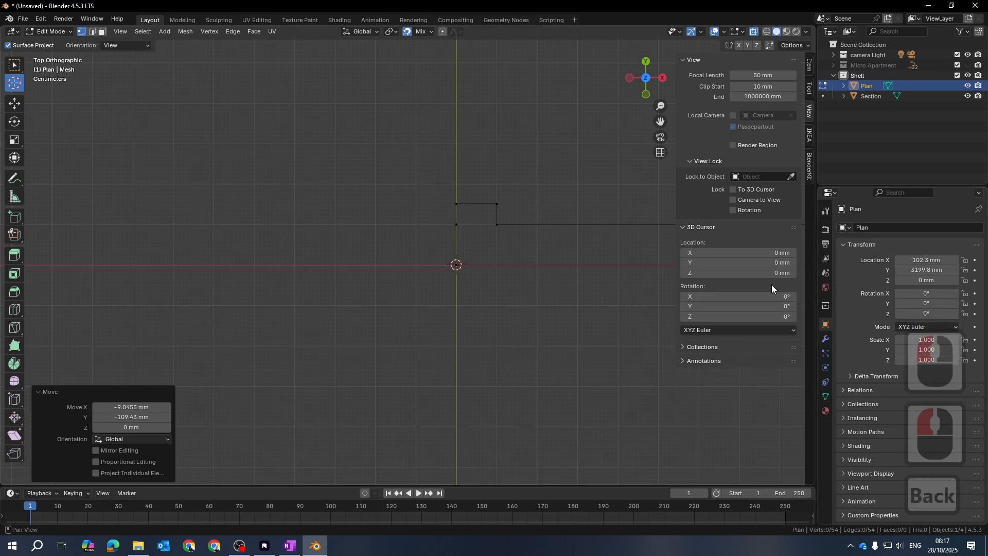
Move the 3D cursor onto the short wall return's upper outer vertex with snapping, and return it to the corner vertex at the origin
{"action": "left_click_drag", "start_coordinate": [487, 183], "coordinate": [455, 204]}
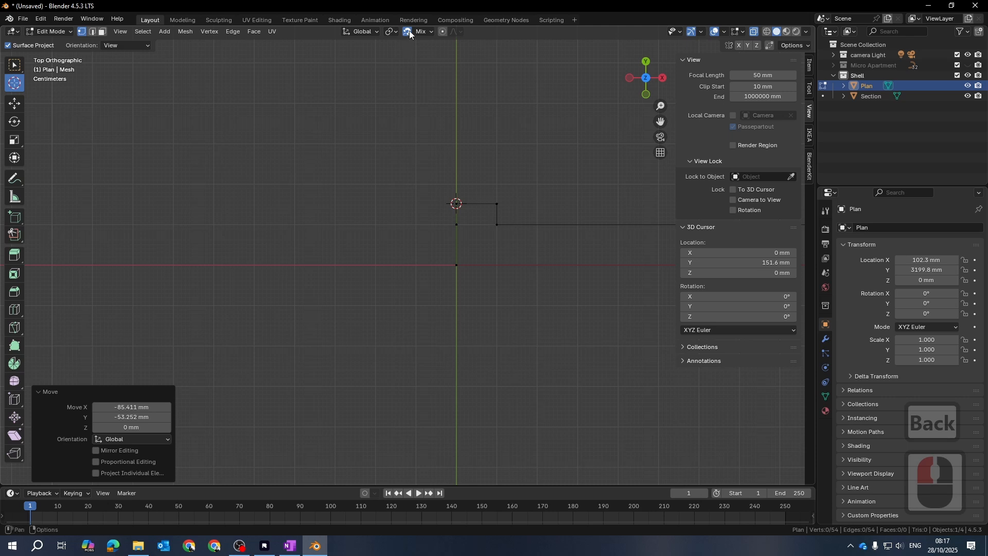
{"action": "left_click", "coordinate": [458, 267]}
{"action": "left_click", "coordinate": [490, 265]}
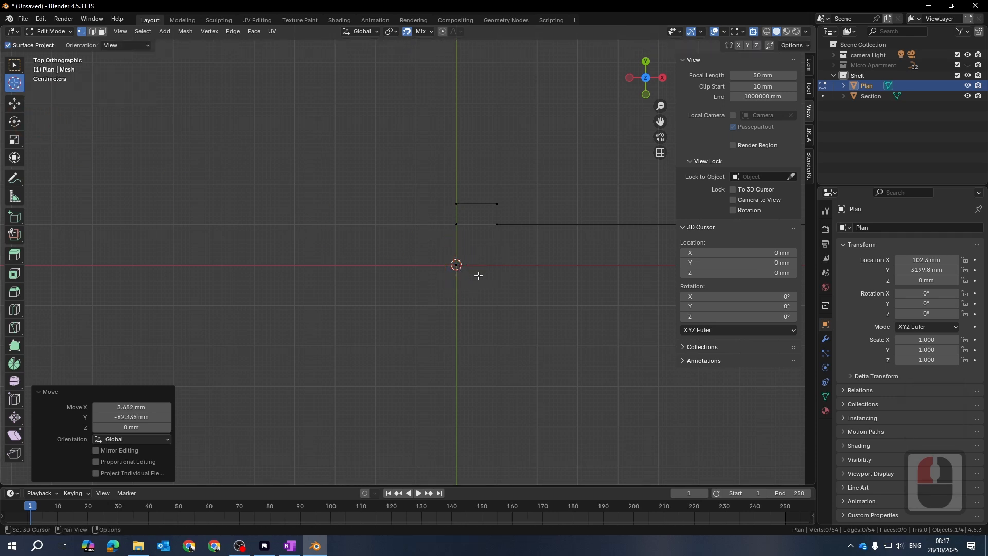
{"action": "left_click_drag", "start_coordinate": [479, 276], "coordinate": [457, 265]}
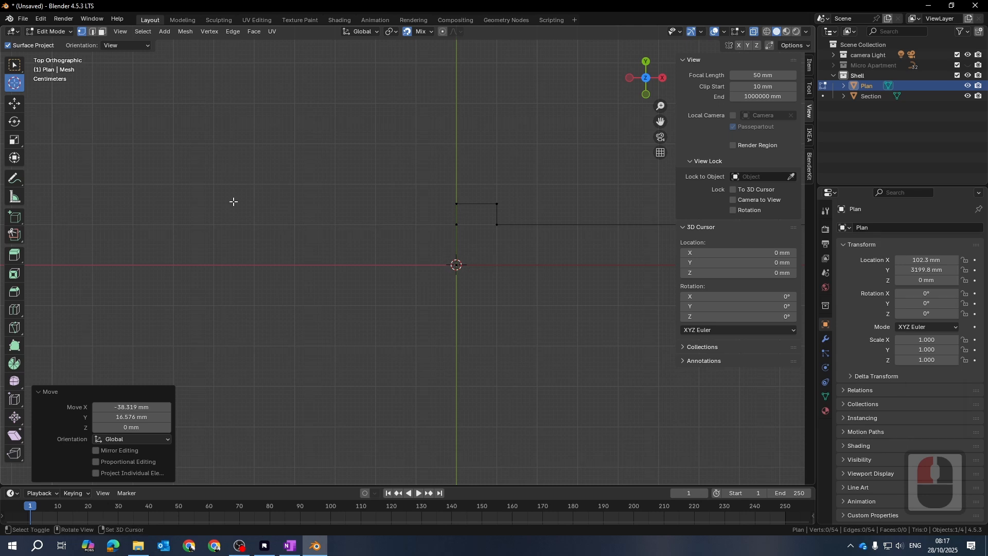
{"action": "key", "text": "space"}
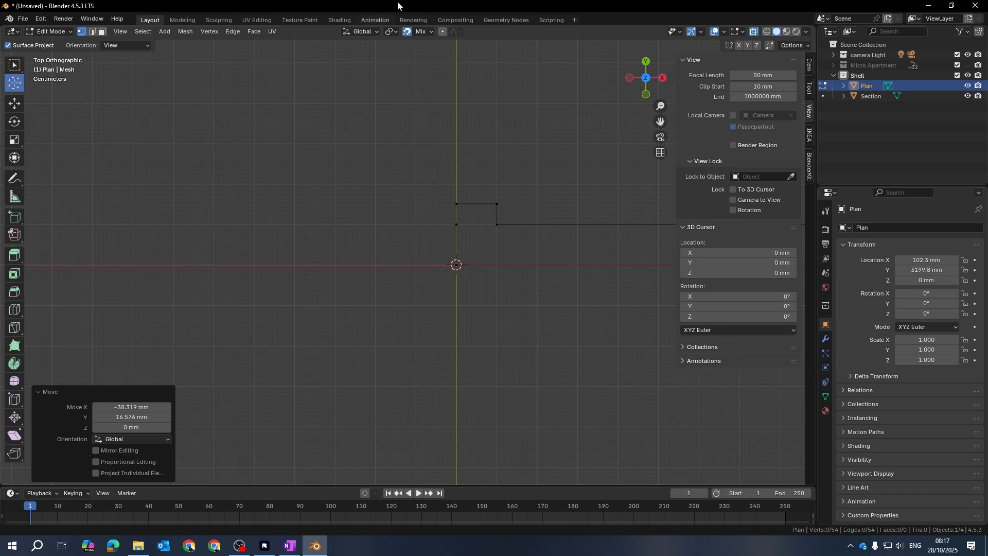
{"action": "left_click_drag", "start_coordinate": [366, 230], "coordinate": [457, 265]}
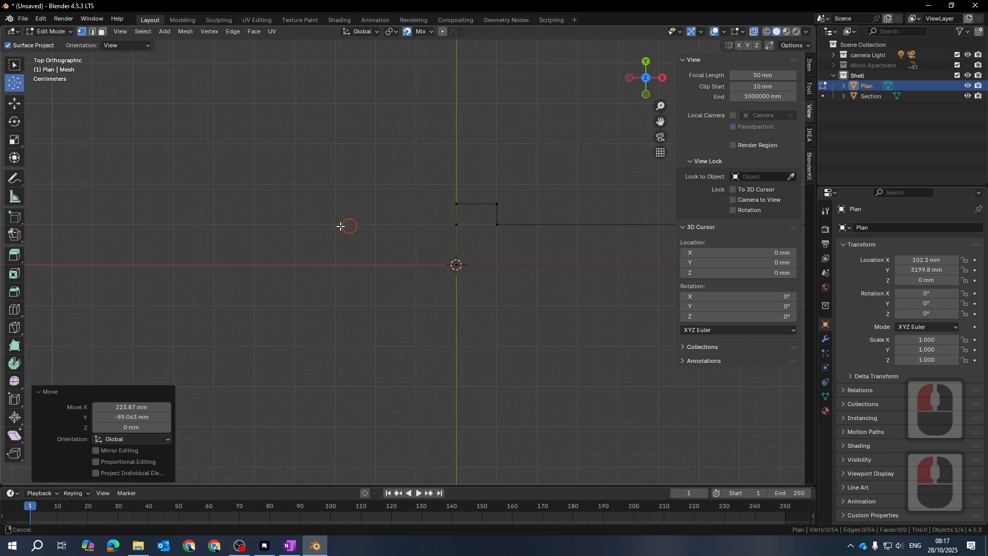
Inspect the Plan's corner around the 3D cursor up close, and examine the whole wall outline
{"action": "middle_click_drag", "start_coordinate": [340, 227], "coordinate": [249, 212], "text": "shift"}
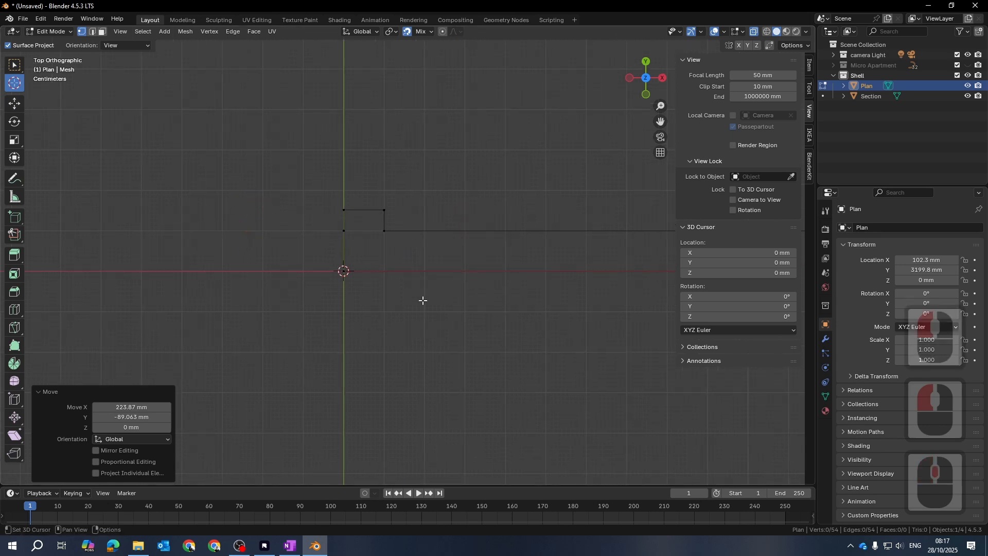
{"action": "scroll", "coordinate": [338, 267], "scroll_direction": "up", "scroll_amount": 5}
{"action": "scroll", "coordinate": [366, 221], "scroll_direction": "up", "scroll_amount": 3}
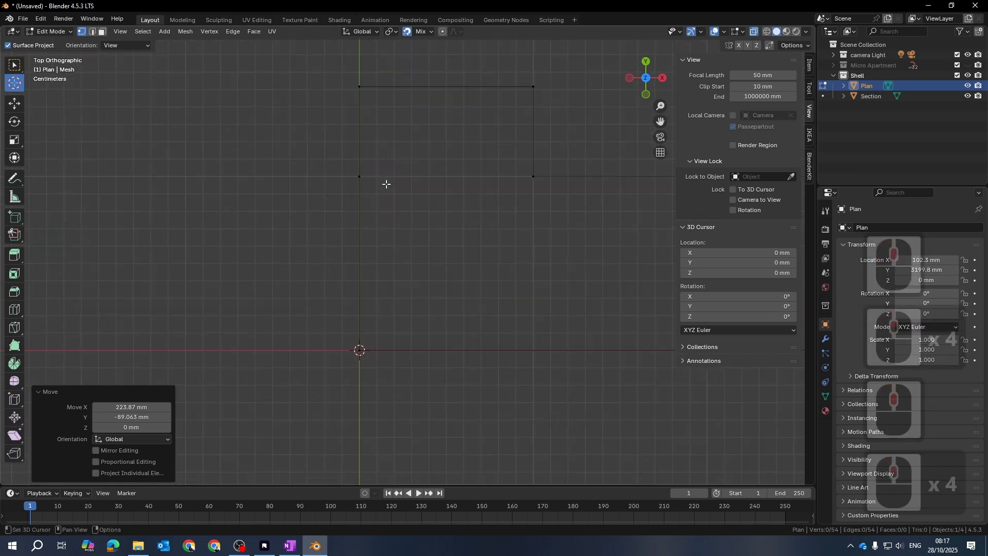
{"action": "scroll", "coordinate": [433, 141], "scroll_direction": "down", "scroll_amount": 5}
{"action": "scroll", "coordinate": [443, 229], "scroll_direction": "up", "scroll_amount": 5}
{"action": "scroll", "coordinate": [441, 220], "scroll_direction": "down", "scroll_amount": 3}
{"action": "scroll", "coordinate": [526, 323], "scroll_direction": "down", "scroll_amount": 2}
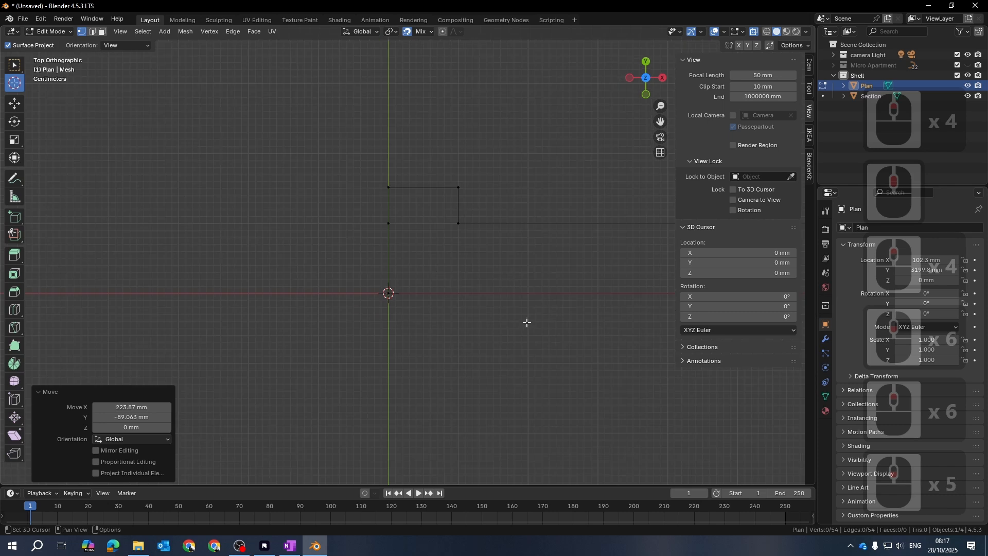
{"action": "scroll", "coordinate": [427, 290], "scroll_direction": "down", "scroll_amount": 12}
{"action": "middle_click_drag", "start_coordinate": [527, 323], "coordinate": [304, 342]}
{"action": "scroll", "coordinate": [310, 316], "scroll_direction": "down", "scroll_amount": 3}
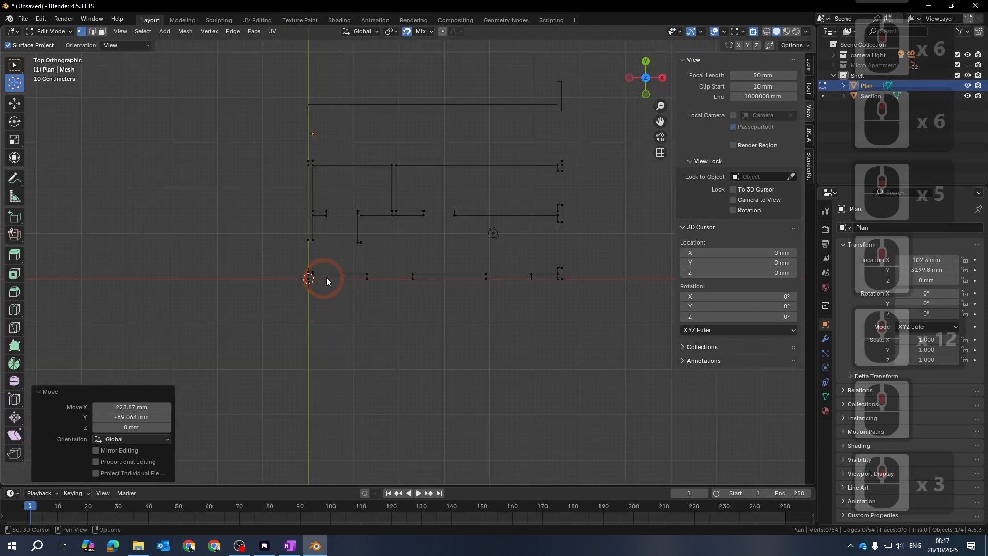
Return to Object Mode, set the Plan's origin to the 3D cursor, and reselect the Plan to check the origin's position
{"action": "key", "text": "Tab"}
{"action": "right_click", "coordinate": [365, 281]}
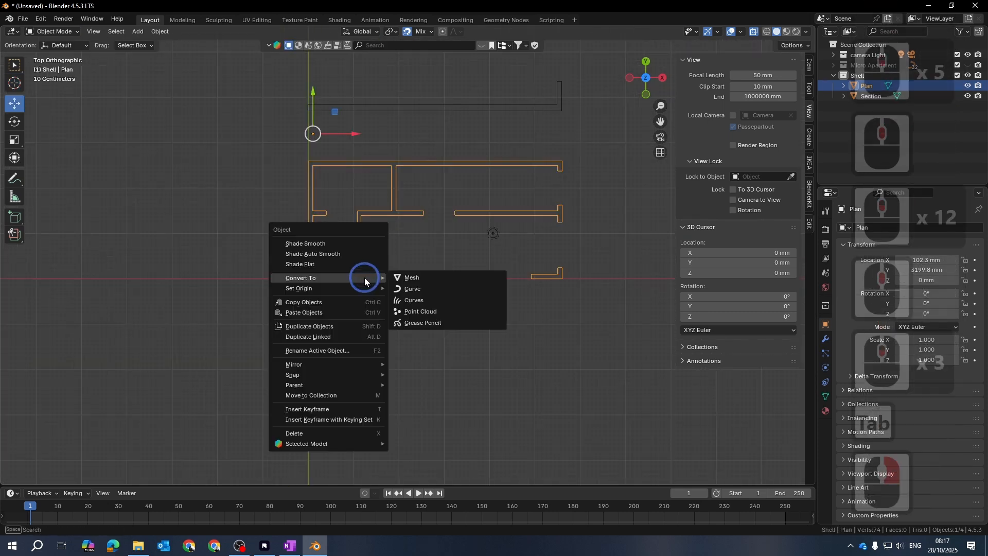
{"action": "left_click", "coordinate": [397, 201]}
{"action": "right_click", "coordinate": [393, 203]}
{"action": "left_click", "coordinate": [392, 237]}
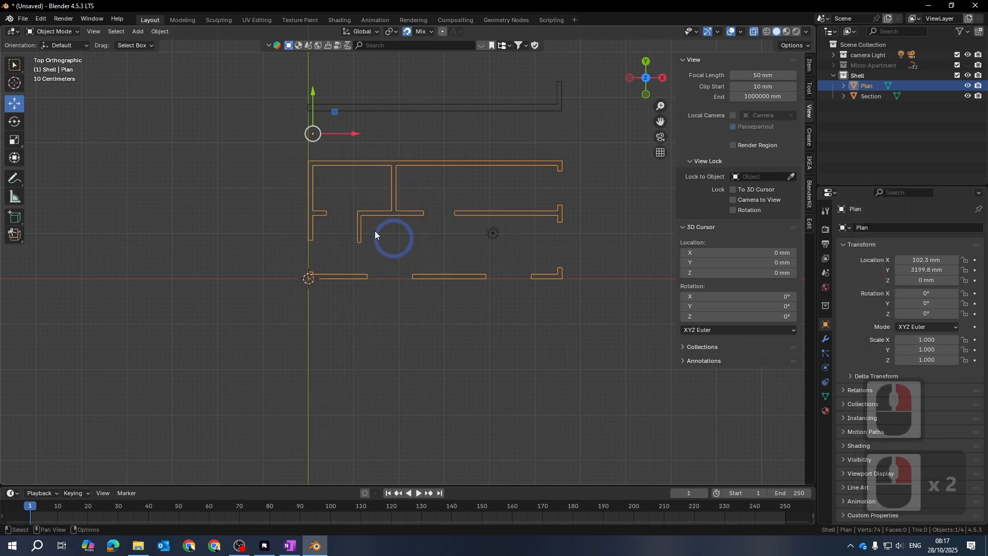
{"action": "right_click", "coordinate": [402, 208]}
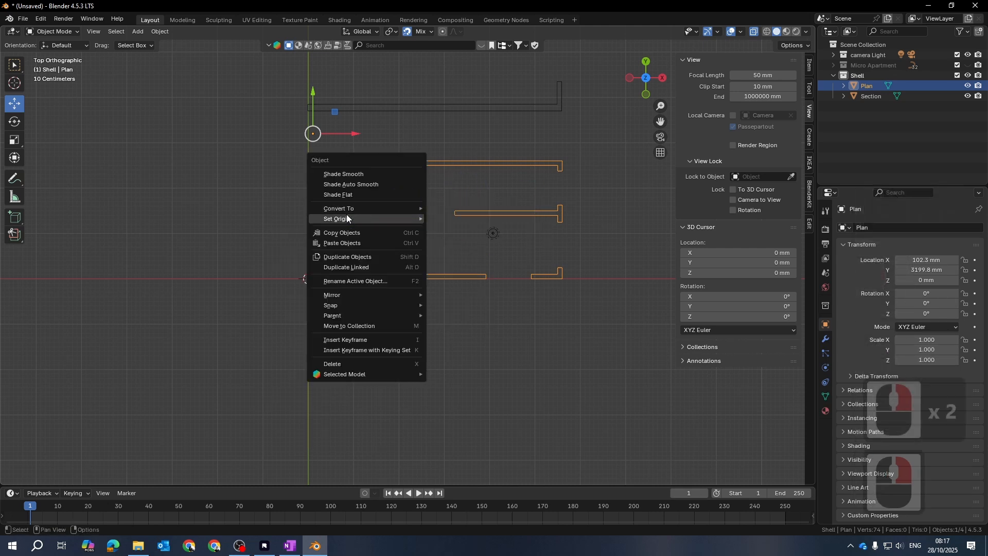
{"action": "mouse_move", "coordinate": [348, 215]}
{"action": "left_click", "coordinate": [474, 240]}
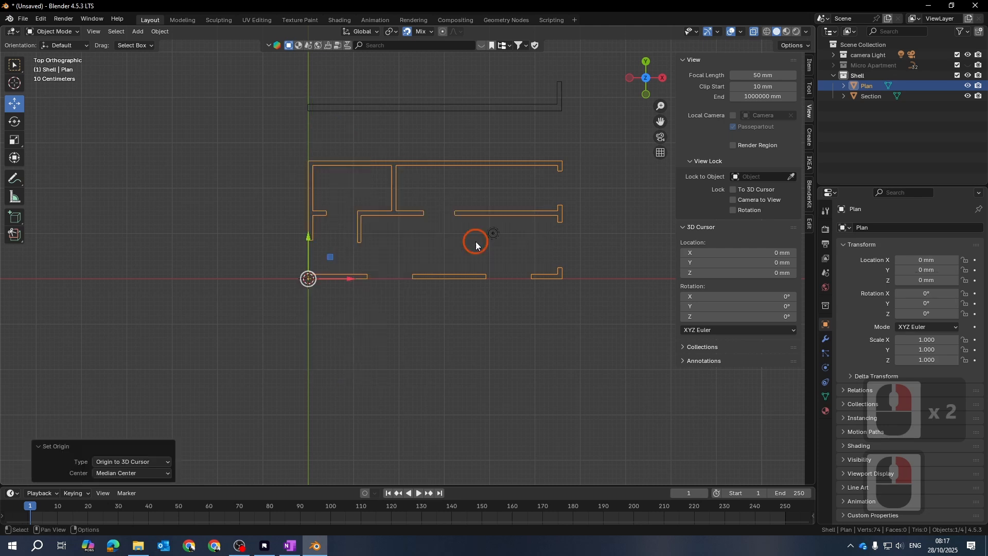
{"action": "left_click", "coordinate": [476, 345]}
{"action": "scroll", "coordinate": [446, 273], "scroll_direction": "up", "scroll_amount": 3}
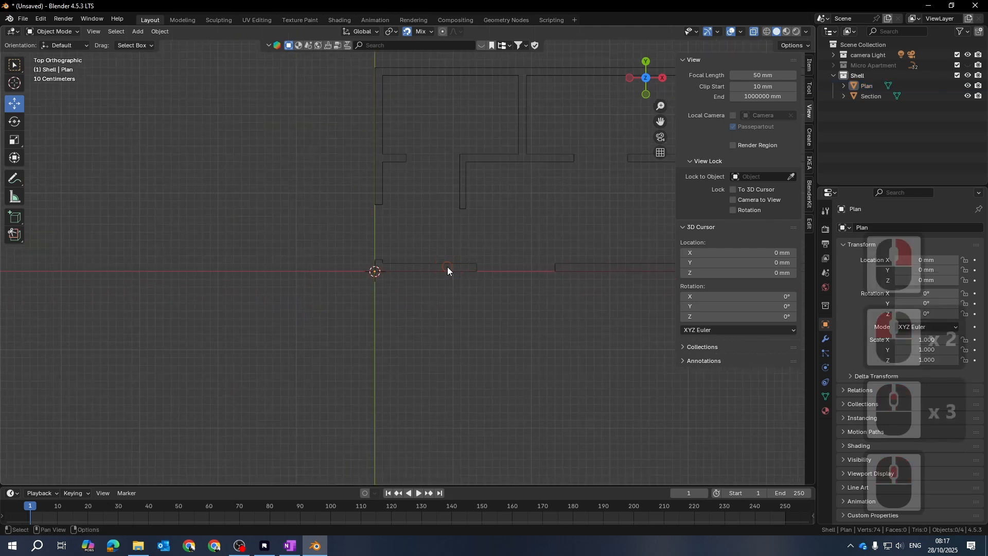
{"action": "left_click", "coordinate": [448, 269]}
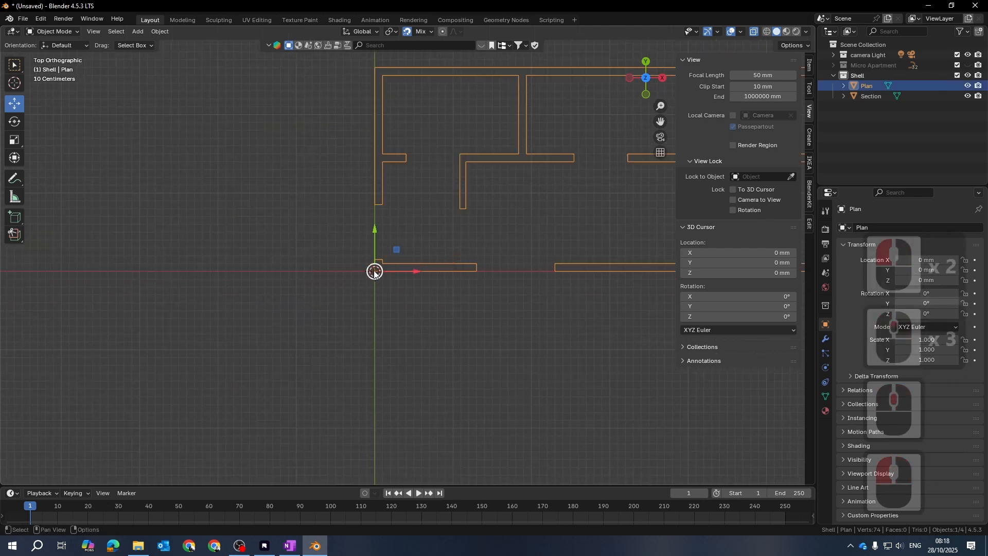
Select the Section outline and place the 3D cursor on the outer corner vertex of its lower slab, nearest the Y axis, using snapping
{"action": "scroll", "coordinate": [374, 272], "scroll_direction": "down", "scroll_amount": 3}
{"action": "left_click", "coordinate": [485, 126]}
{"action": "middle_click_drag", "start_coordinate": [486, 126], "coordinate": [419, 259]}
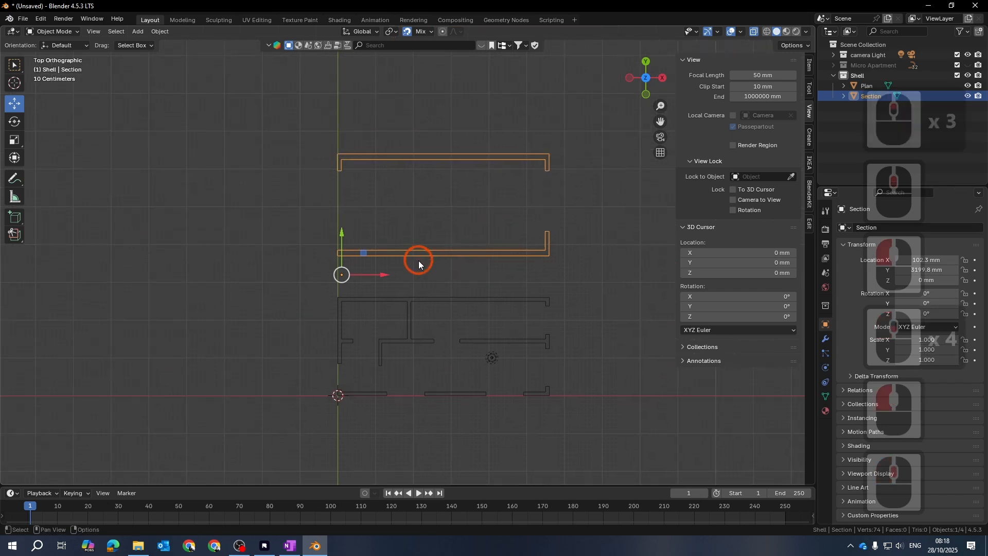
{"action": "scroll", "coordinate": [360, 255], "scroll_direction": "up", "scroll_amount": 6}
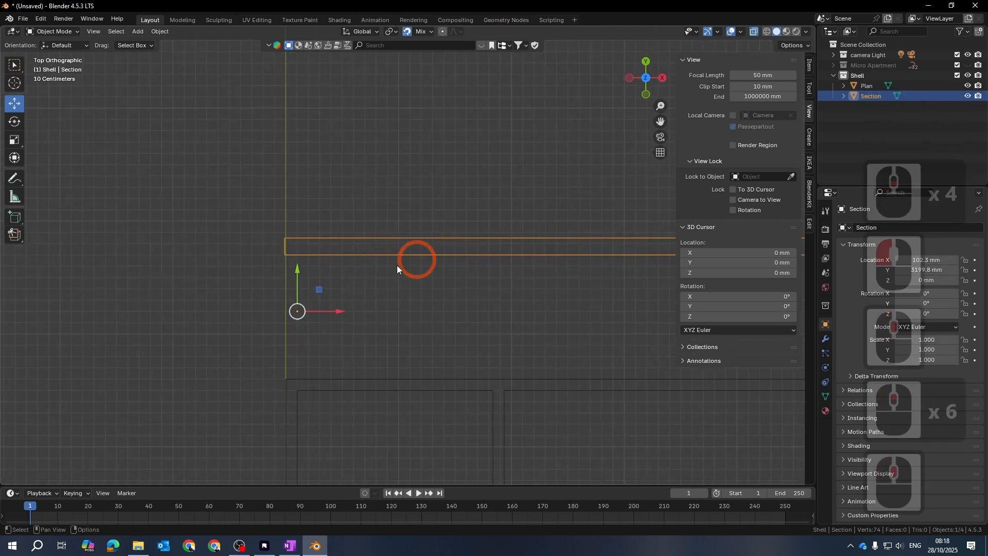
{"action": "left_click", "coordinate": [150, 172]}
{"action": "left_click", "coordinate": [276, 249]}
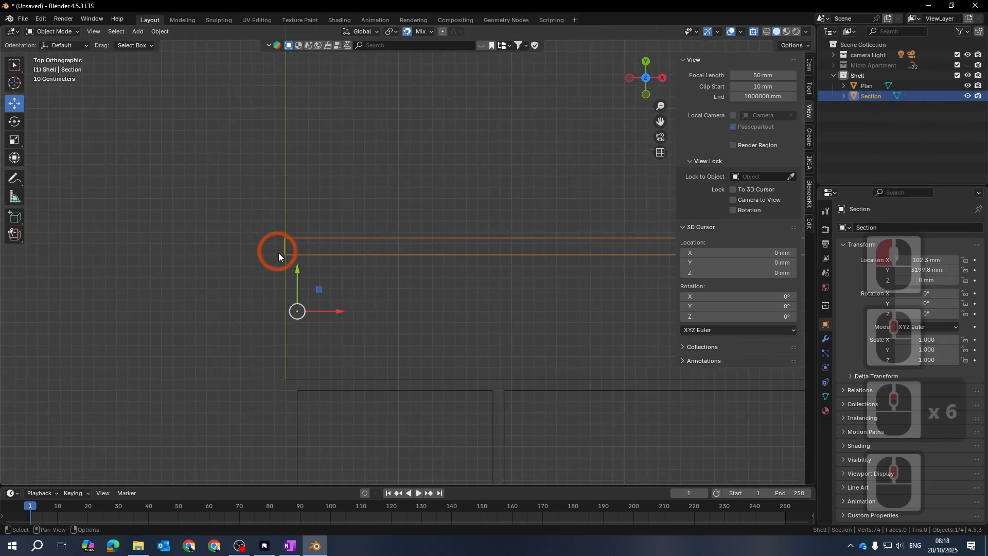
{"action": "left_click", "coordinate": [14, 83]}
{"action": "left_click_drag", "start_coordinate": [309, 268], "coordinate": [285, 256]}
Inspect the cursor on the Section's corner up close, and snap it onto that same vertex again from along the lower edge
{"action": "scroll", "coordinate": [259, 299], "scroll_direction": "up", "scroll_amount": 4}
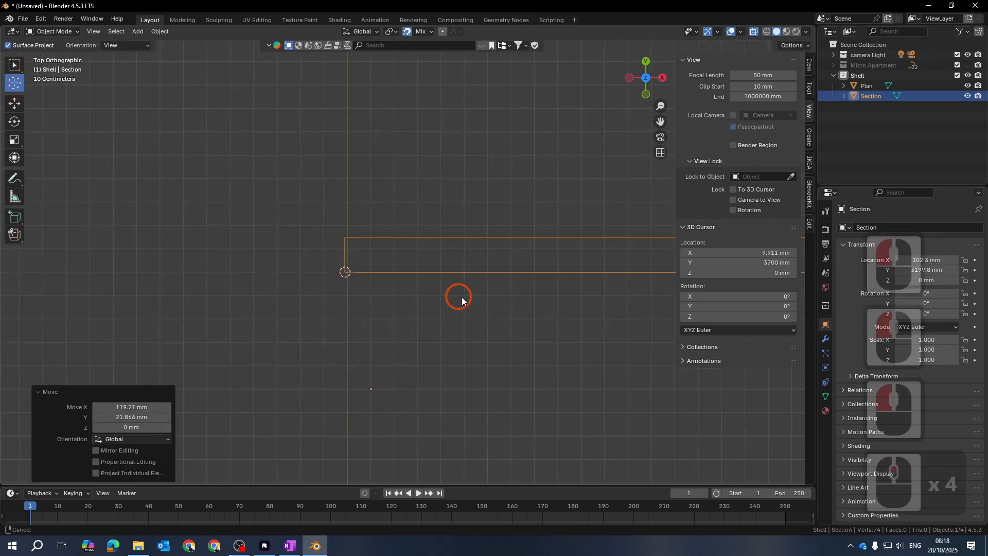
{"action": "scroll", "coordinate": [386, 257], "scroll_direction": "up", "scroll_amount": 3}
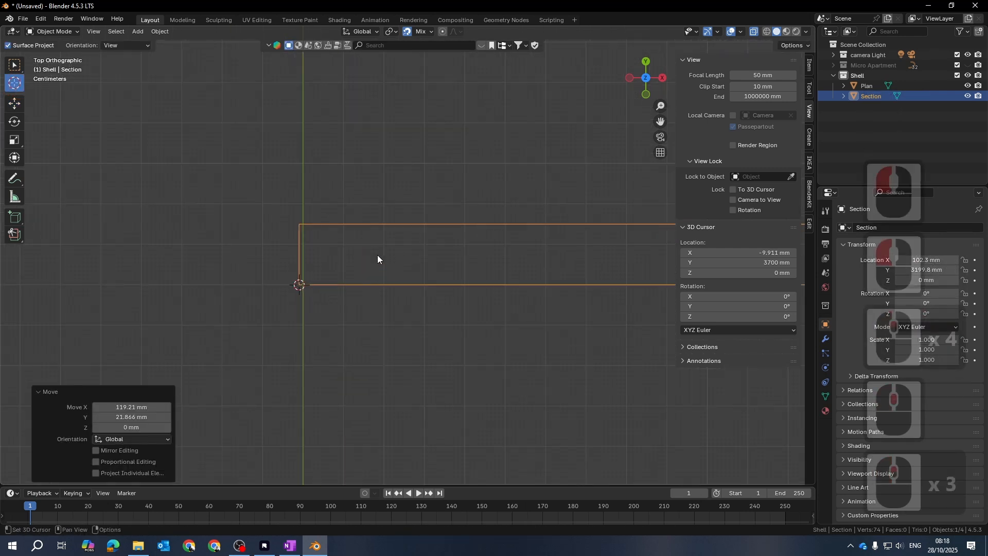
{"action": "scroll", "coordinate": [378, 255], "scroll_direction": "down", "scroll_amount": 5}
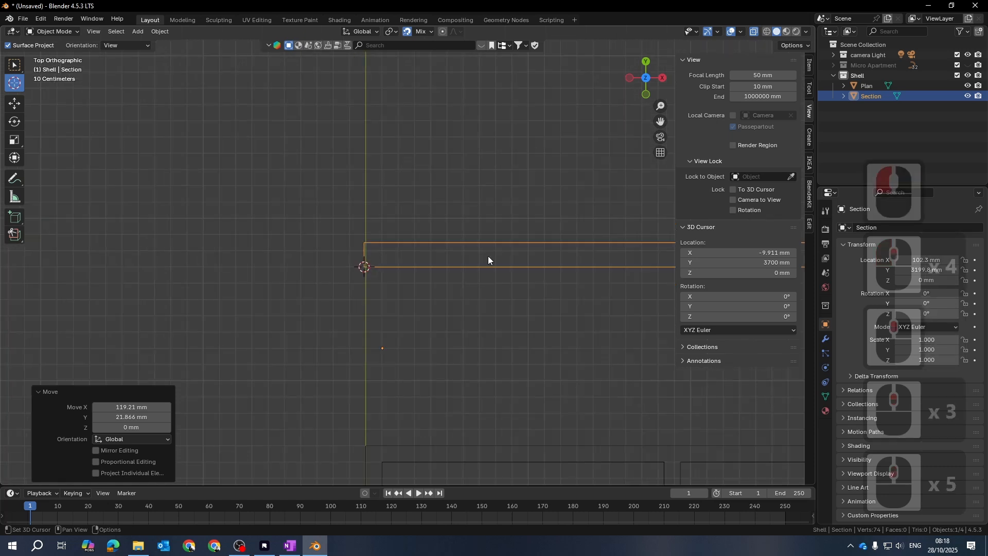
{"action": "middle_click_drag", "start_coordinate": [418, 272], "coordinate": [325, 283]}
{"action": "scroll", "coordinate": [269, 279], "scroll_direction": "down", "scroll_amount": 7}
{"action": "middle_click_drag", "start_coordinate": [441, 311], "coordinate": [320, 331]}
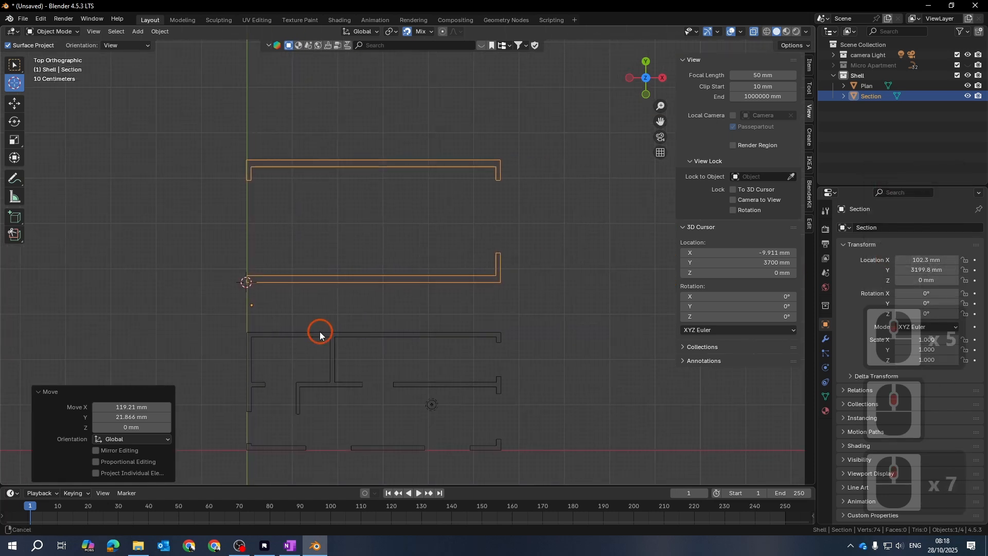
{"action": "left_click_drag", "start_coordinate": [375, 282], "coordinate": [253, 285]}
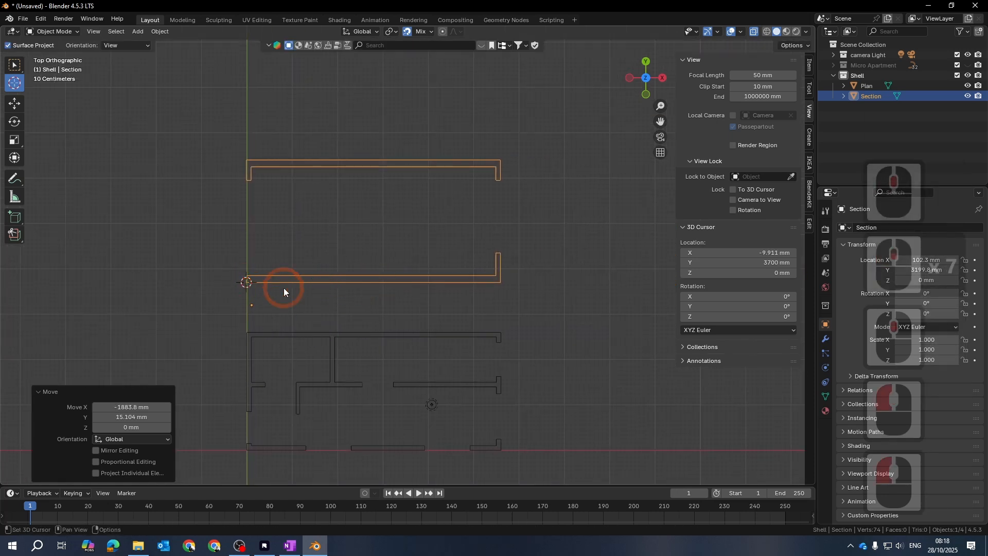
Set the Section's origin to the 3D cursor using the Select Box tool, and reselect the Section
{"action": "left_click", "coordinate": [15, 64]}
{"action": "right_click", "coordinate": [302, 161]}
{"action": "mouse_move", "coordinate": [301, 161]}
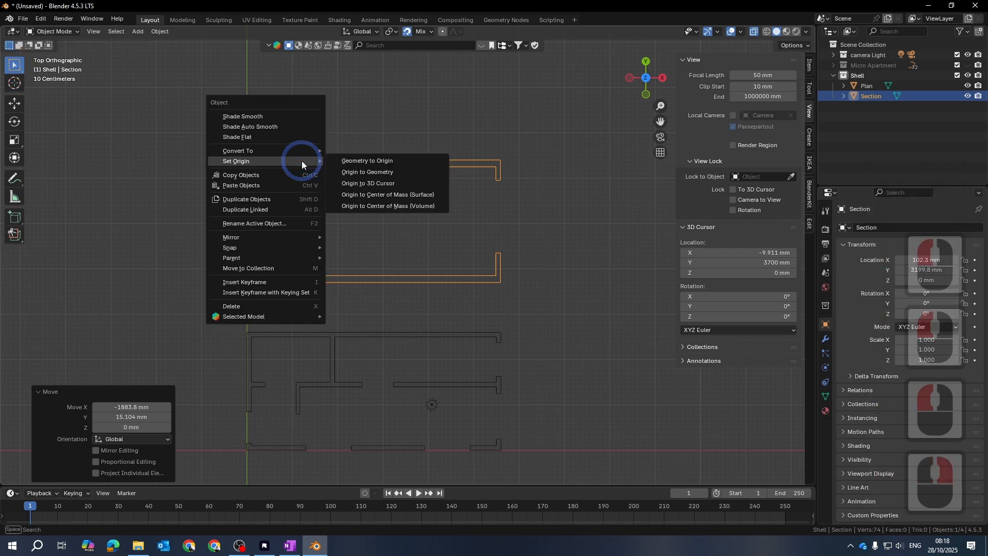
{"action": "left_click", "coordinate": [381, 182]}
{"action": "left_click", "coordinate": [406, 121]}
{"action": "left_click", "coordinate": [421, 161]}
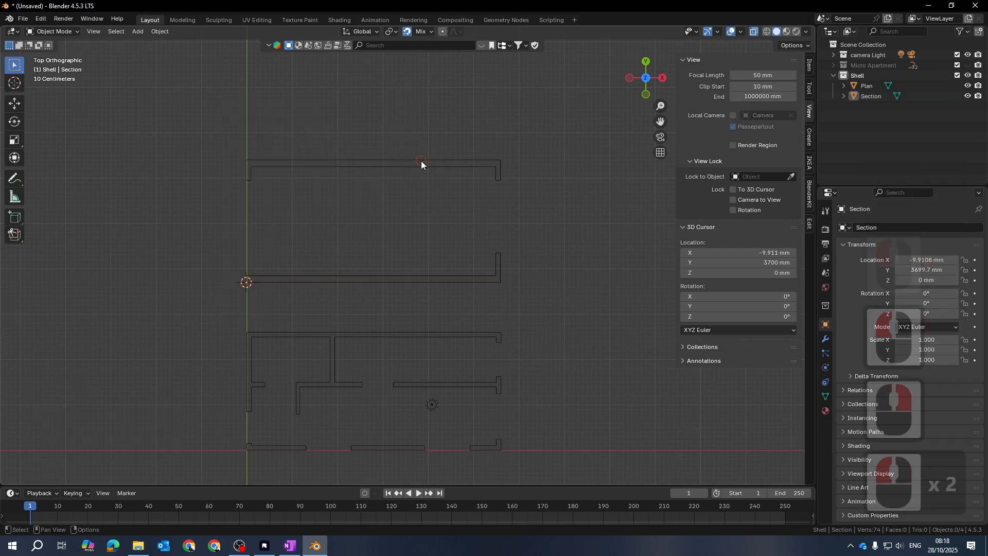
{"action": "left_click", "coordinate": [421, 161]}
Select the Plan and the Section in turn to compare where their origins sit
{"action": "middle_click_drag", "start_coordinate": [254, 300], "coordinate": [342, 238], "text": "shift"}
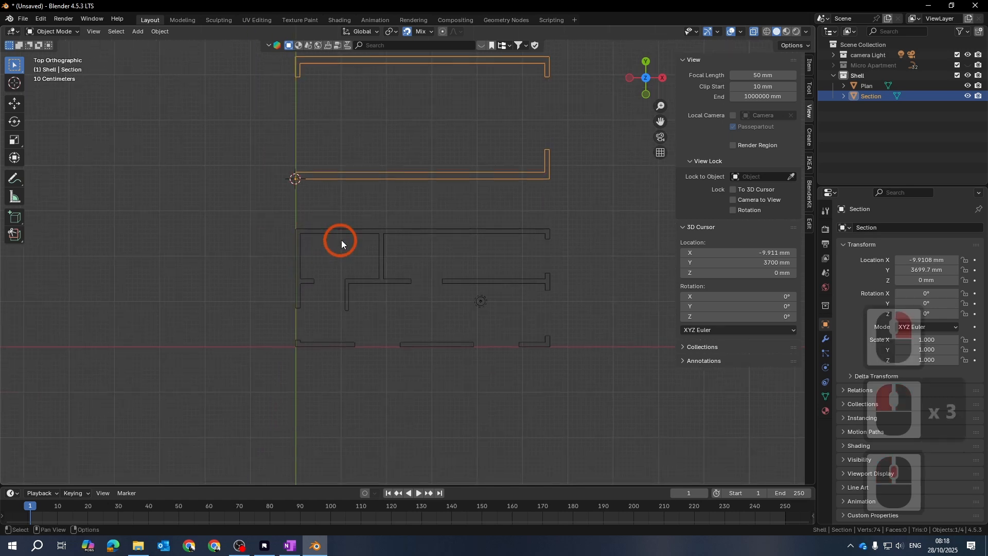
{"action": "left_click", "coordinate": [349, 231]}
{"action": "left_click", "coordinate": [308, 356]}
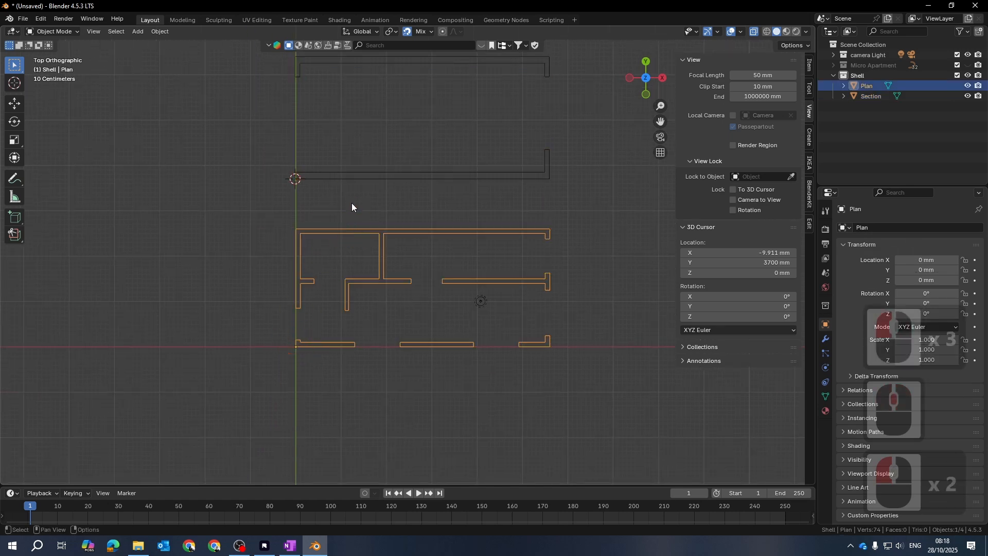
{"action": "left_click", "coordinate": [316, 191]}
{"action": "scroll", "coordinate": [316, 191], "scroll_direction": "up", "scroll_amount": 3}
{"action": "left_click", "coordinate": [301, 122]}
{"action": "middle_click_drag", "start_coordinate": [235, 122], "coordinate": [312, 170], "text": "shift"}
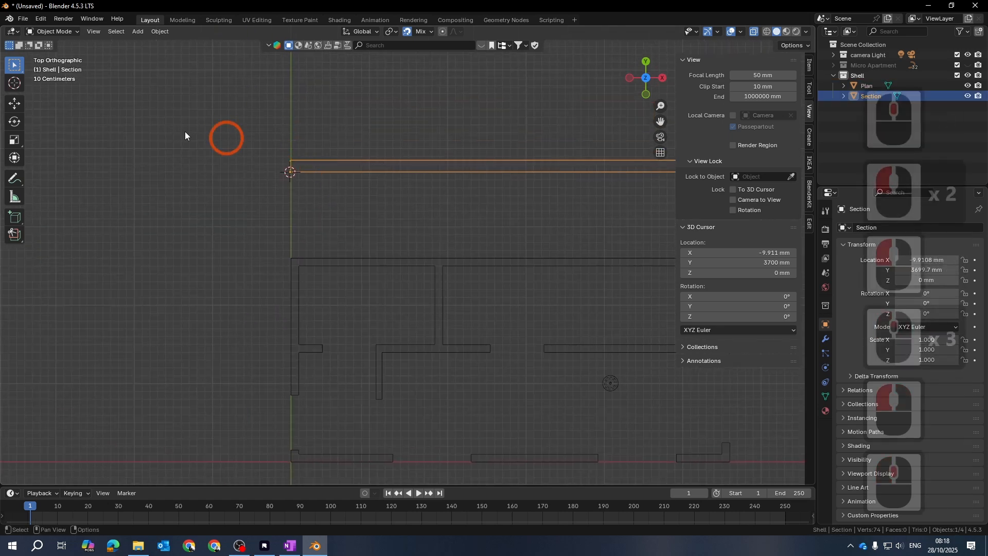
Move the Section by its origin with snapping onto the Plan's upper outer corner at X 0 mm, Y 2600 mm, and check the alignment
{"action": "left_click", "coordinate": [14, 104]}
{"action": "scroll", "coordinate": [115, 198], "scroll_direction": "down", "scroll_amount": 3}
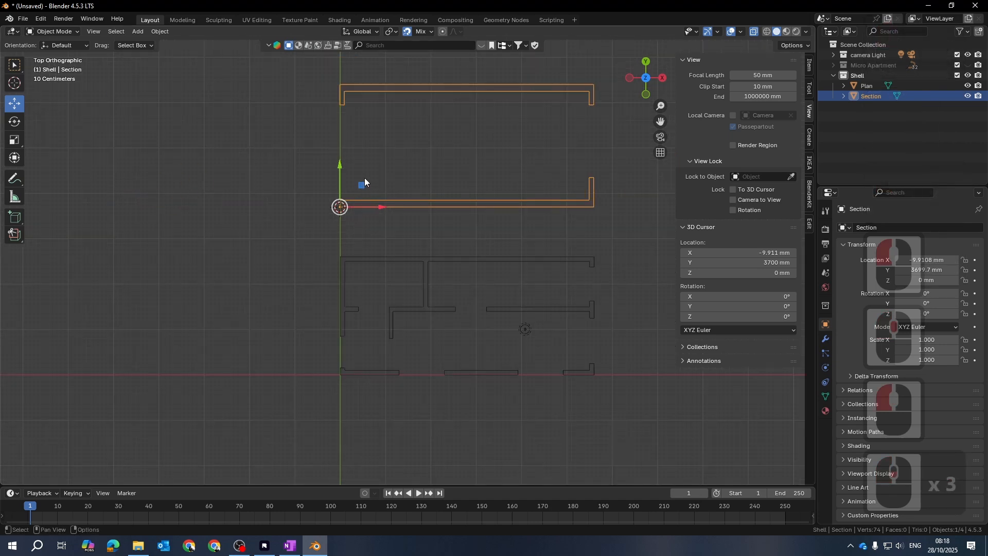
{"action": "left_click_drag", "start_coordinate": [340, 206], "coordinate": [340, 257]}
{"action": "scroll", "coordinate": [330, 270], "scroll_direction": "up", "scroll_amount": 11}
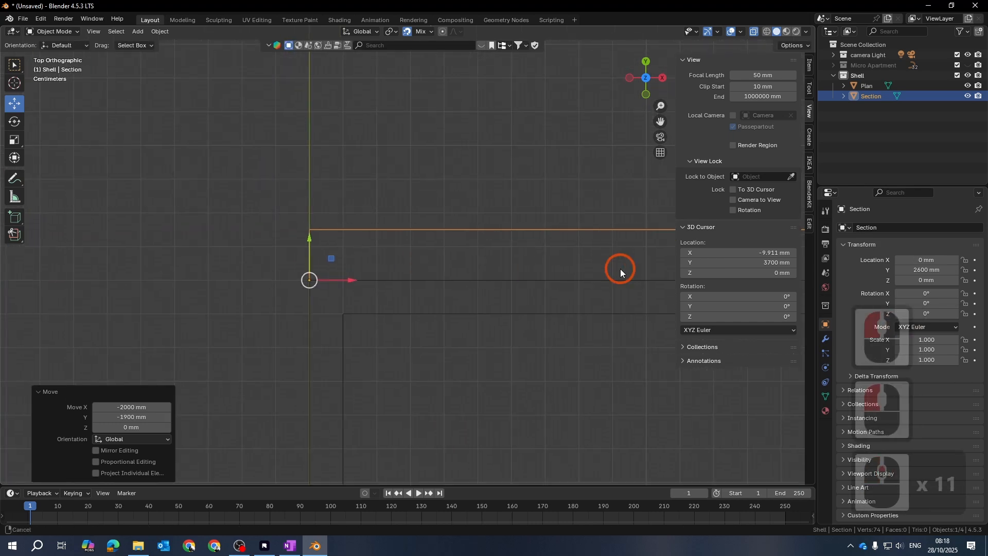
{"action": "scroll", "coordinate": [270, 278], "scroll_direction": "down", "scroll_amount": 10}
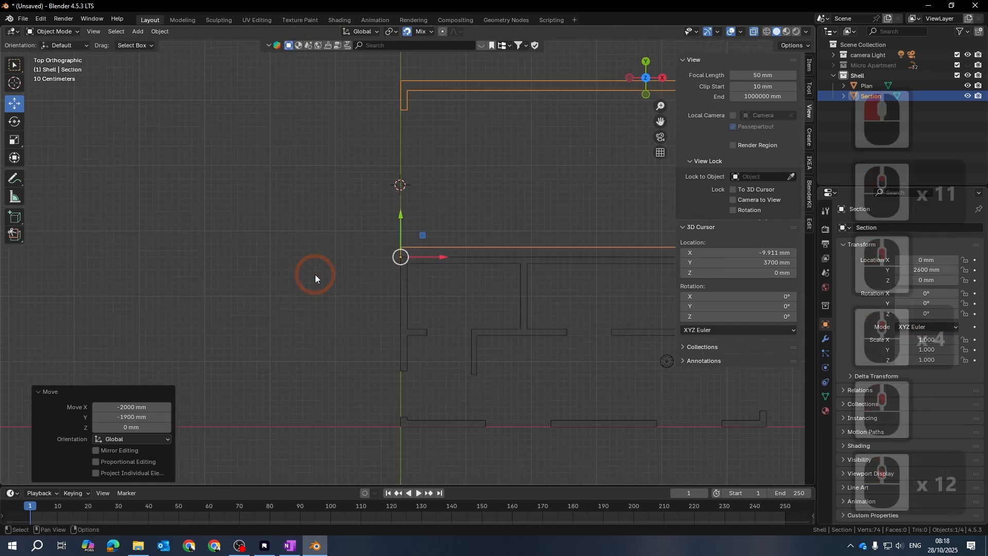
{"action": "scroll", "coordinate": [371, 251], "scroll_direction": "down", "scroll_amount": 4}
{"action": "scroll", "coordinate": [400, 252], "scroll_direction": "up", "scroll_amount": 5}
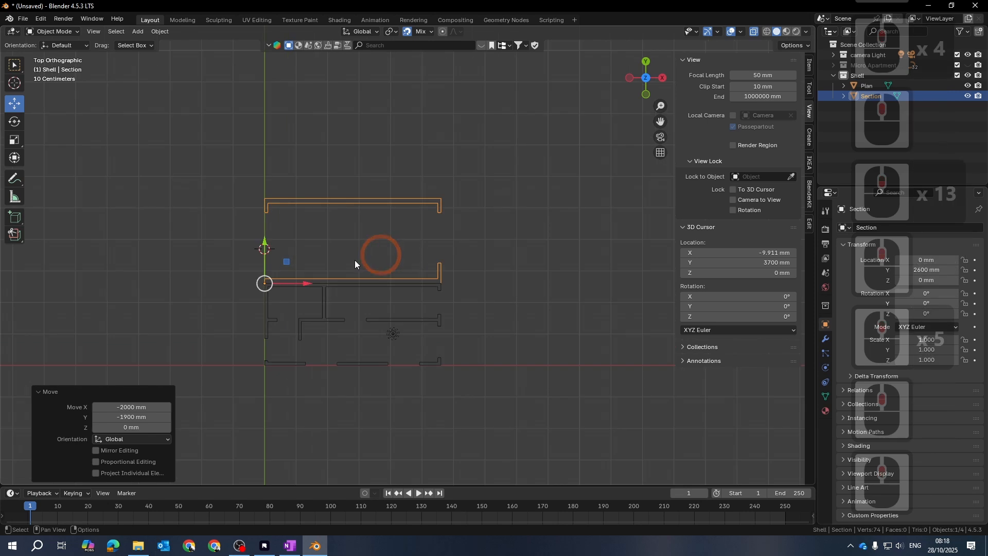
Try the Individual Origins transform pivot, restore Median Point, and try a free move of the Section
{"action": "left_click", "coordinate": [394, 32]}
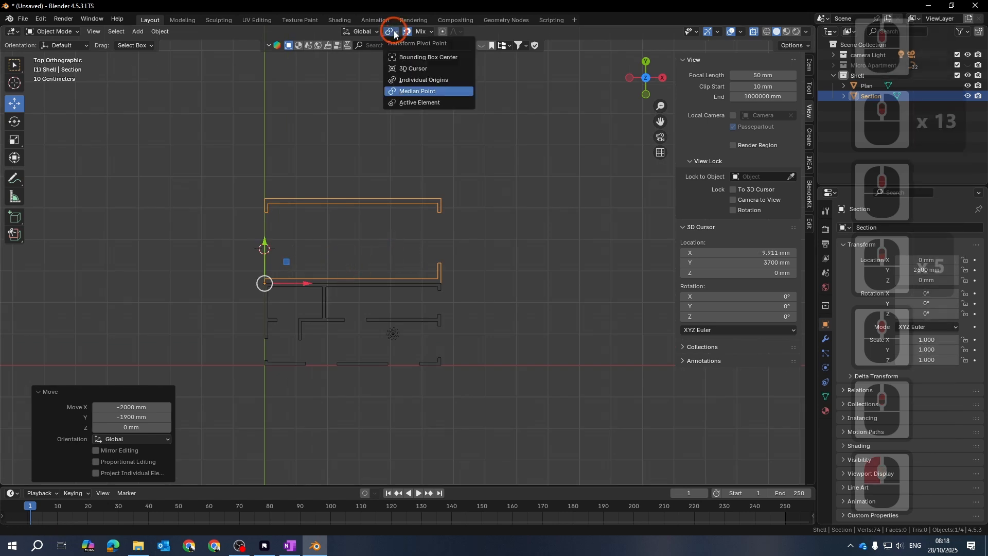
{"action": "left_click", "coordinate": [407, 81]}
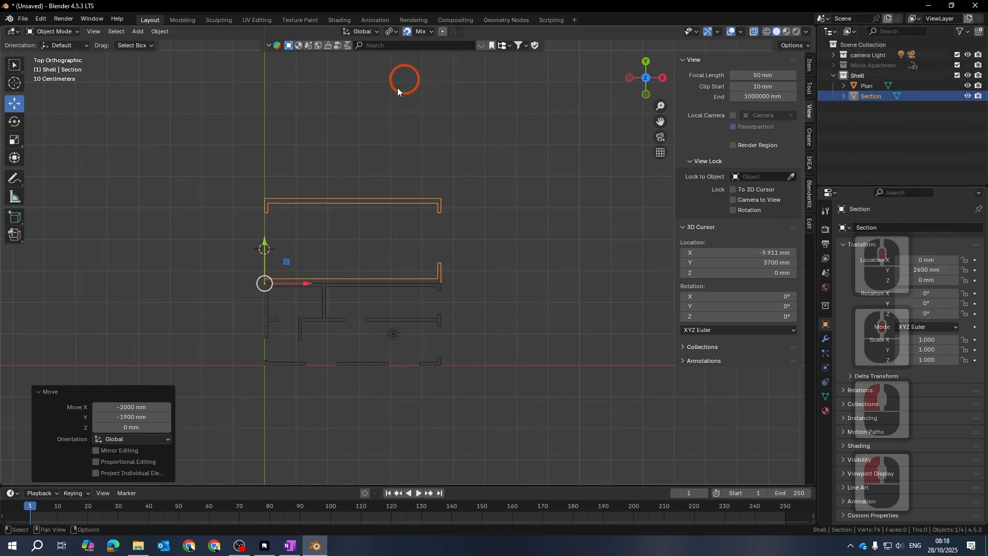
{"action": "left_click", "coordinate": [392, 31]}
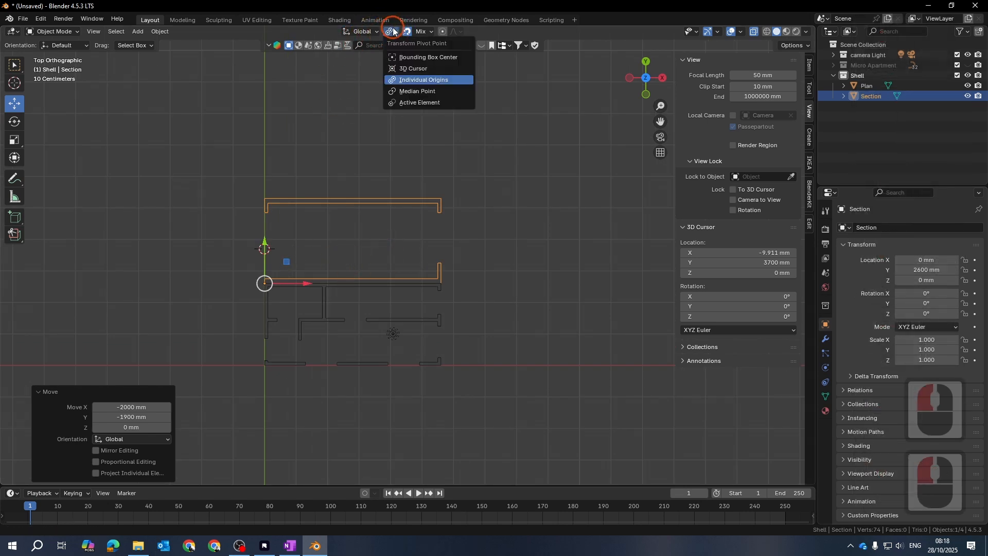
{"action": "left_click", "coordinate": [399, 91]}
{"action": "scroll", "coordinate": [380, 241], "scroll_direction": "up", "scroll_amount": 3}
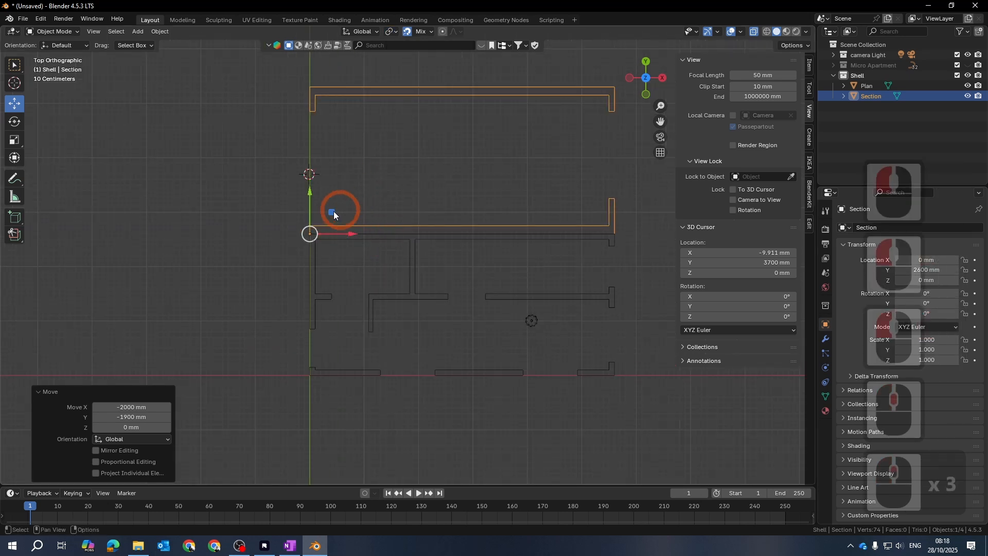
{"action": "key", "text": "g"}
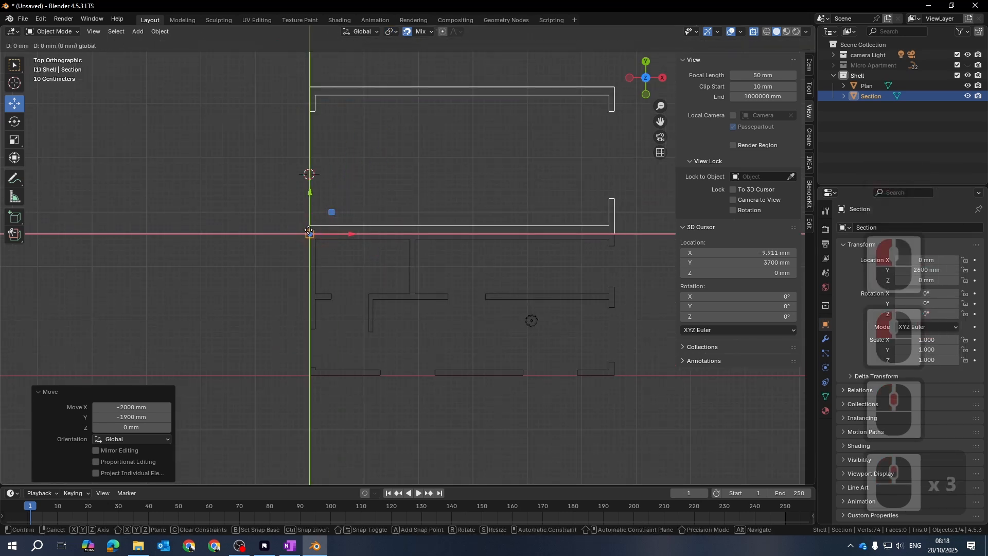
{"action": "left_click", "coordinate": [412, 191]}
Rotate the Section 90° about the X axis around its origin so it stands upright, and deselect it
{"action": "scroll", "coordinate": [411, 188], "scroll_direction": "down", "scroll_amount": 4}
{"action": "middle_click_drag", "start_coordinate": [356, 269], "coordinate": [443, 215]}
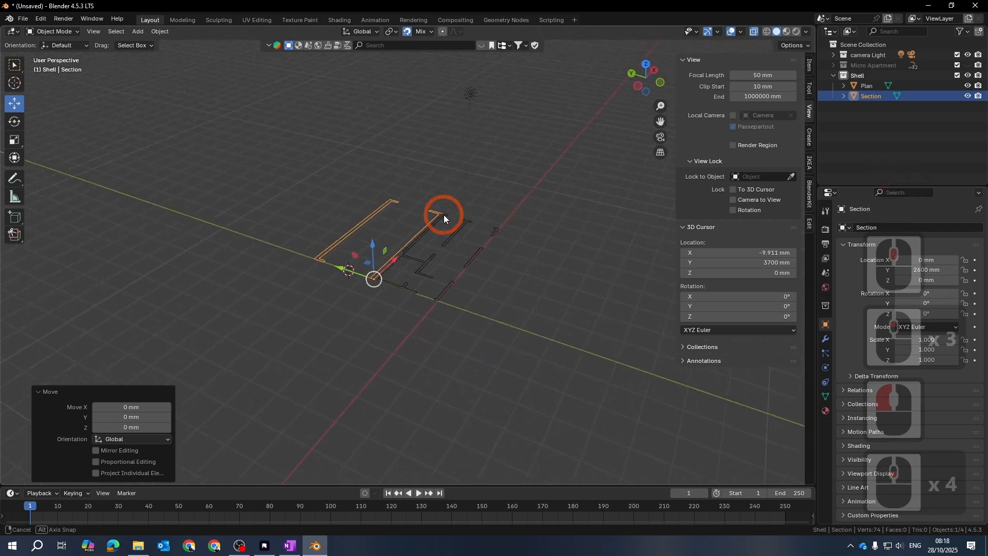
{"action": "scroll", "coordinate": [332, 328], "scroll_direction": "up", "scroll_amount": 3}
{"action": "middle_click_drag", "start_coordinate": [364, 294], "coordinate": [431, 236], "text": "shift"}
{"action": "scroll", "coordinate": [417, 239], "scroll_direction": "up", "scroll_amount": 5}
{"action": "middle_click_drag", "start_coordinate": [465, 309], "coordinate": [387, 283], "text": "shift"}
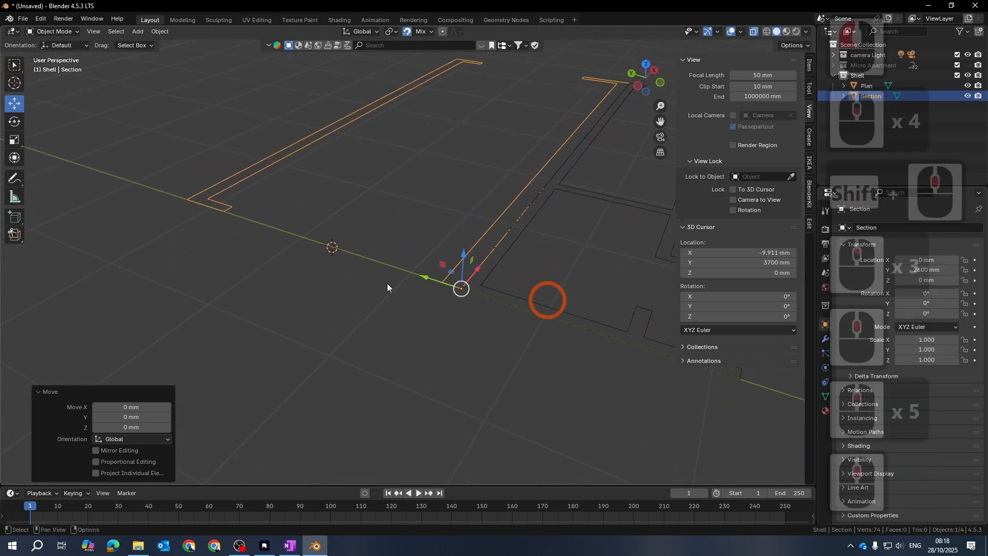
{"action": "middle_click_drag", "start_coordinate": [451, 260], "coordinate": [415, 257], "text": "shift"}
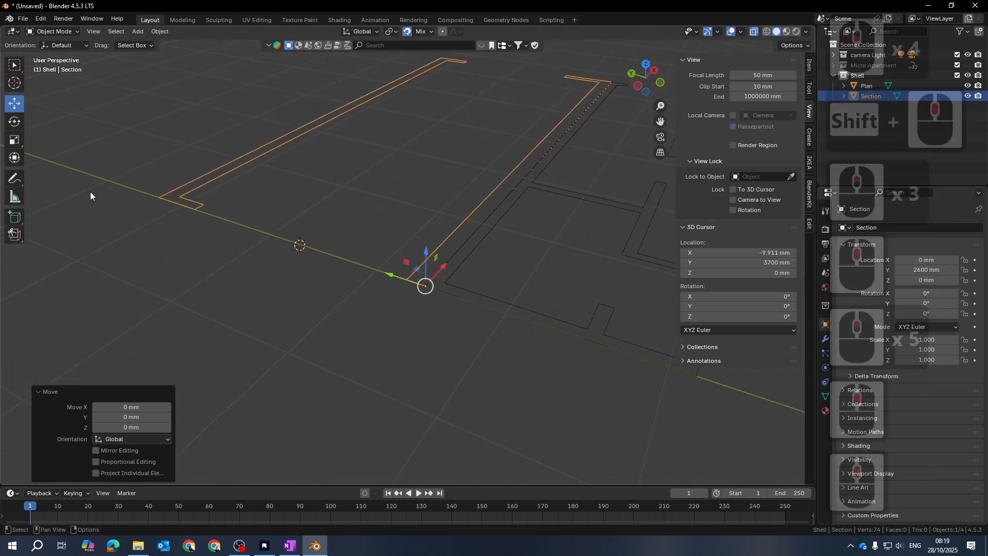
{"action": "left_click", "coordinate": [15, 120]}
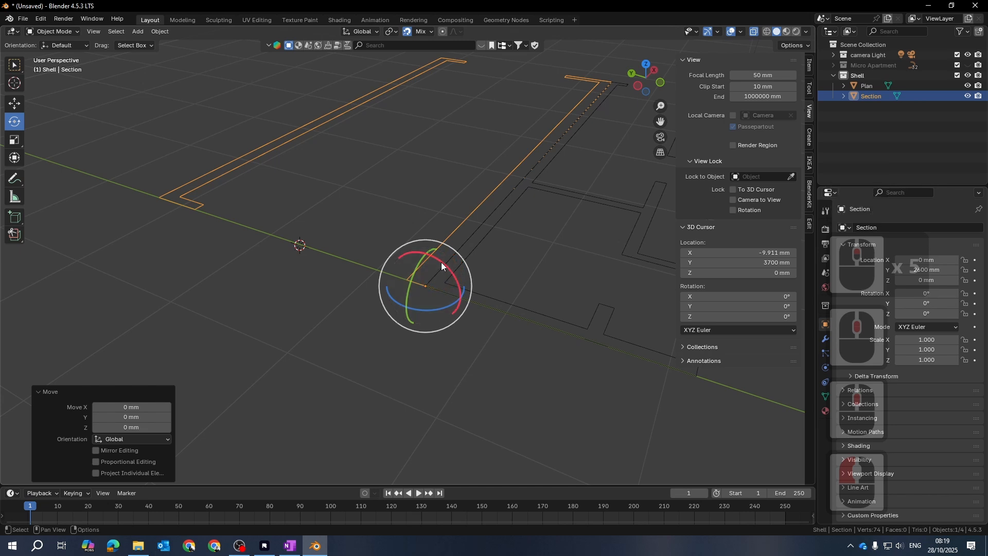
{"action": "left_click_drag", "start_coordinate": [443, 262], "coordinate": [474, 320]}
{"action": "key", "text": "9"}
{"action": "key", "text": "0"}
{"action": "key", "text": "Return"}
{"action": "left_click", "coordinate": [490, 349]}
Reselect the upright Section and move it 1400 mm along the Y axis, away from the Plan
{"action": "scroll", "coordinate": [496, 230], "scroll_direction": "up", "scroll_amount": 5}
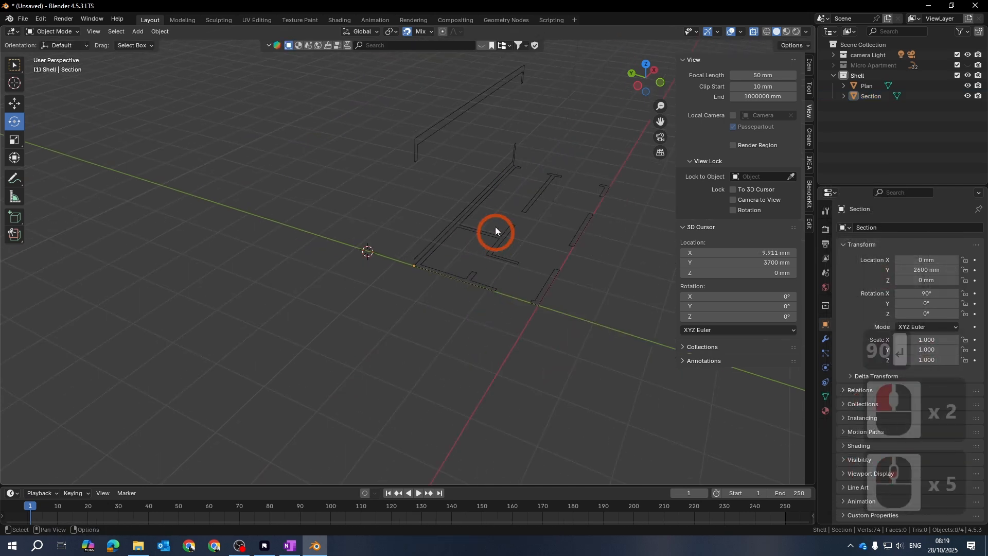
{"action": "left_click", "coordinate": [519, 157]}
{"action": "scroll", "coordinate": [415, 270], "scroll_direction": "up", "scroll_amount": 3}
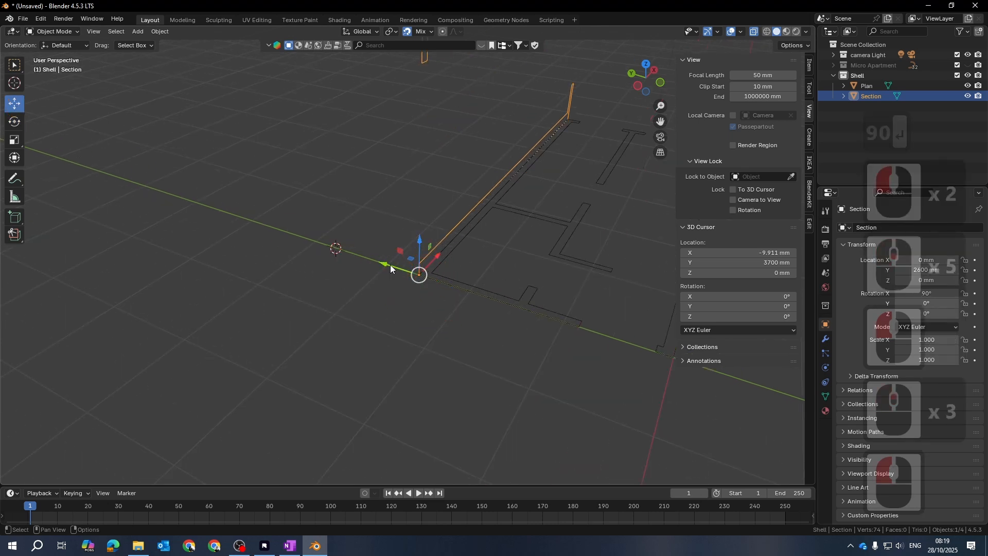
{"action": "left_click_drag", "start_coordinate": [390, 265], "coordinate": [311, 253]}
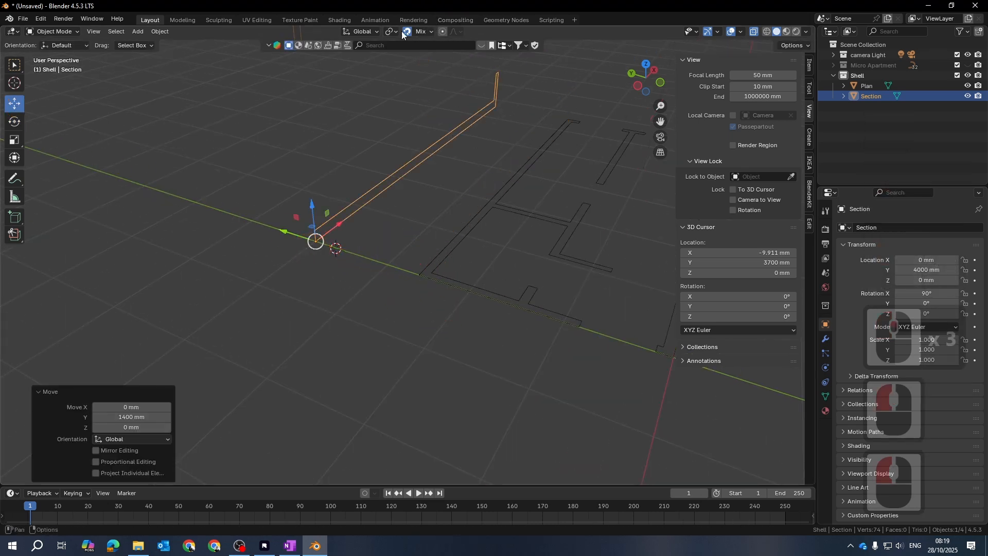
Try shifting the Section along the Y axis towards the Plan, and return it to Y 4000 mm
{"action": "left_click", "coordinate": [429, 32]}
{"action": "left_click", "coordinate": [332, 117]}
{"action": "scroll", "coordinate": [311, 222], "scroll_direction": "up", "scroll_amount": 4}
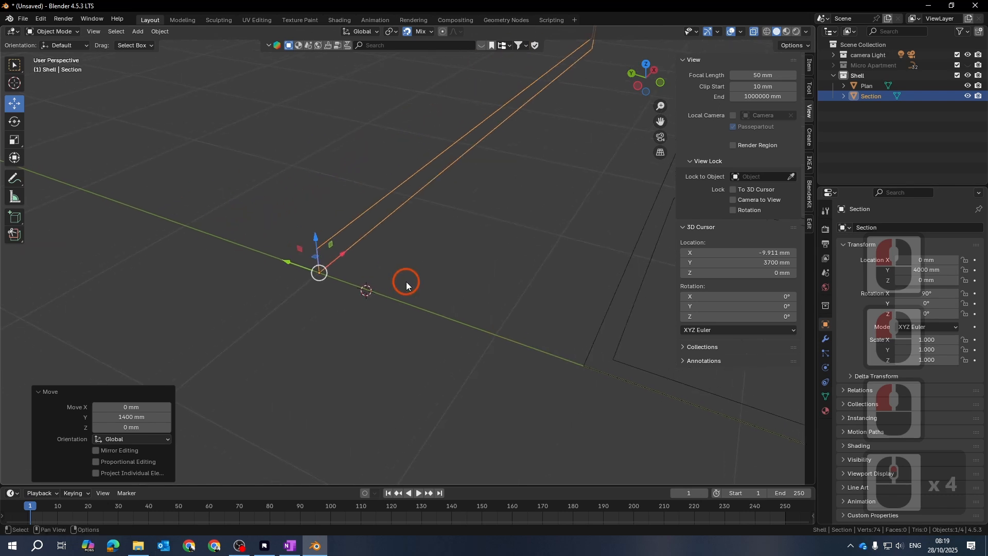
{"action": "left_click_drag", "start_coordinate": [291, 265], "coordinate": [326, 319]}
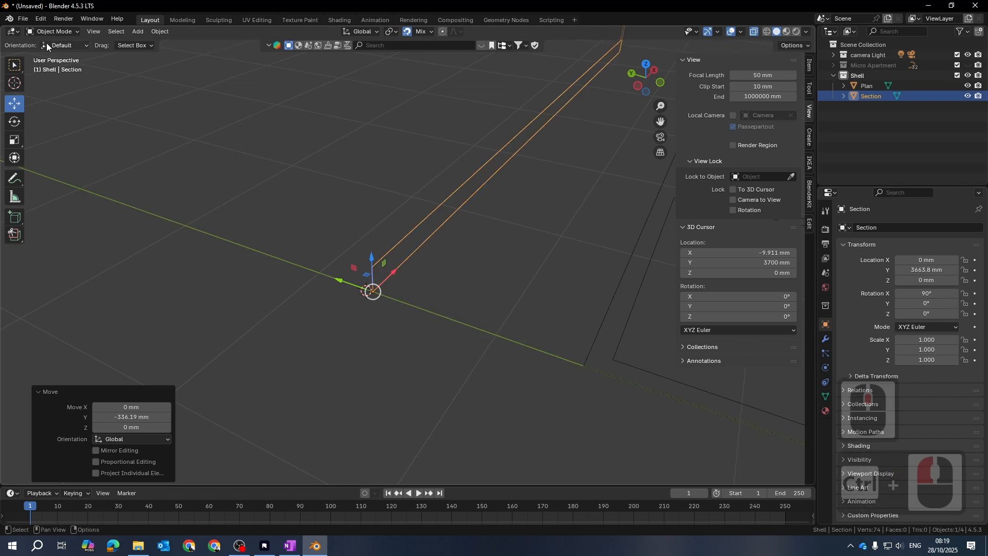
{"action": "left_click_drag", "start_coordinate": [345, 282], "coordinate": [458, 337]}
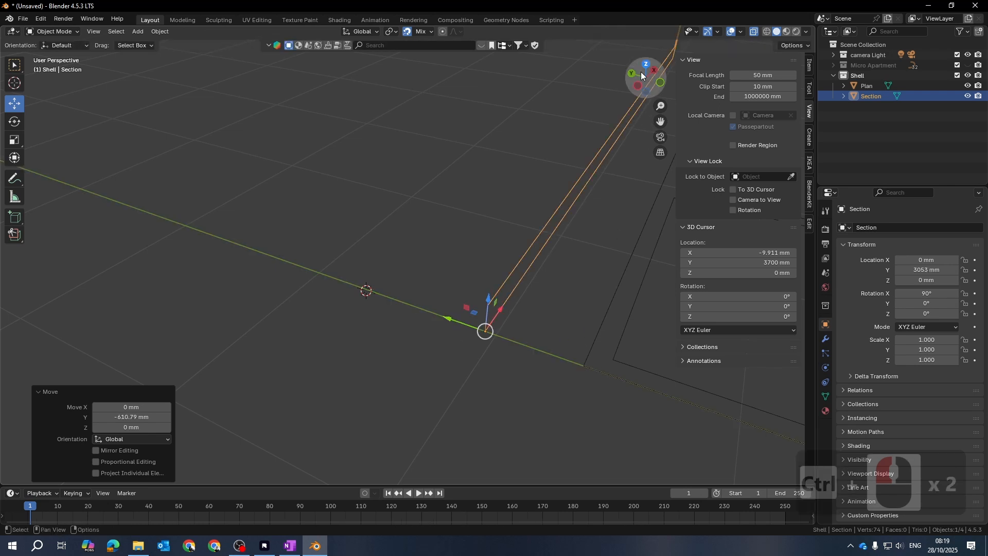
{"action": "left_click", "coordinate": [447, 320], "text": "alt"}
{"action": "left_click", "coordinate": [433, 314]}
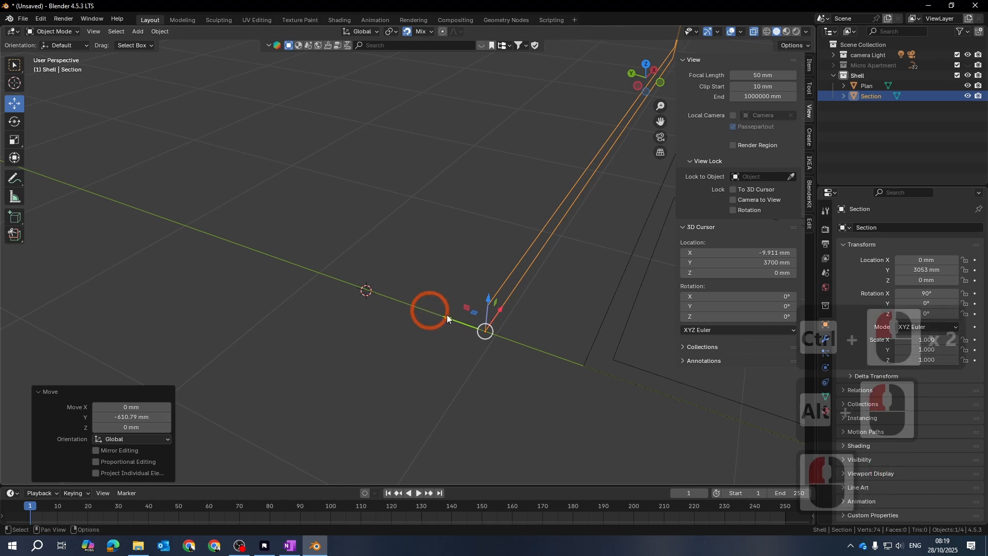
{"action": "left_click_drag", "start_coordinate": [453, 322], "coordinate": [298, 267]}
Examine how the upright Section lines up with the Plan from several angles, selecting the Plan and reselecting the Section
{"action": "middle_click_drag", "start_coordinate": [471, 350], "coordinate": [453, 308]}
{"action": "middle_click_drag", "start_coordinate": [452, 309], "coordinate": [563, 260], "text": "shift"}
{"action": "left_click", "coordinate": [490, 289]}
{"action": "left_click", "coordinate": [597, 242]}
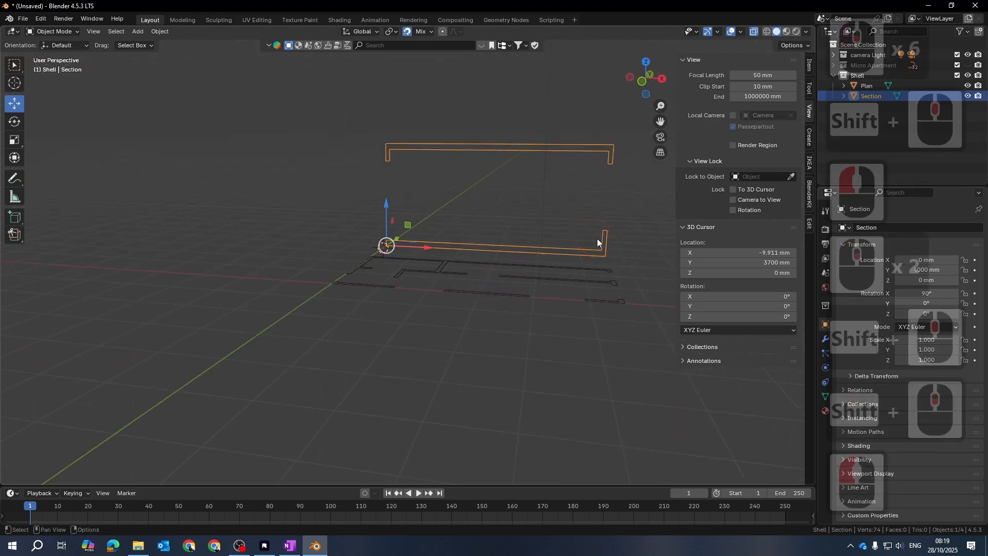
{"action": "scroll", "coordinate": [477, 241], "scroll_direction": "up", "scroll_amount": 3}
{"action": "left_click", "coordinate": [477, 241]}
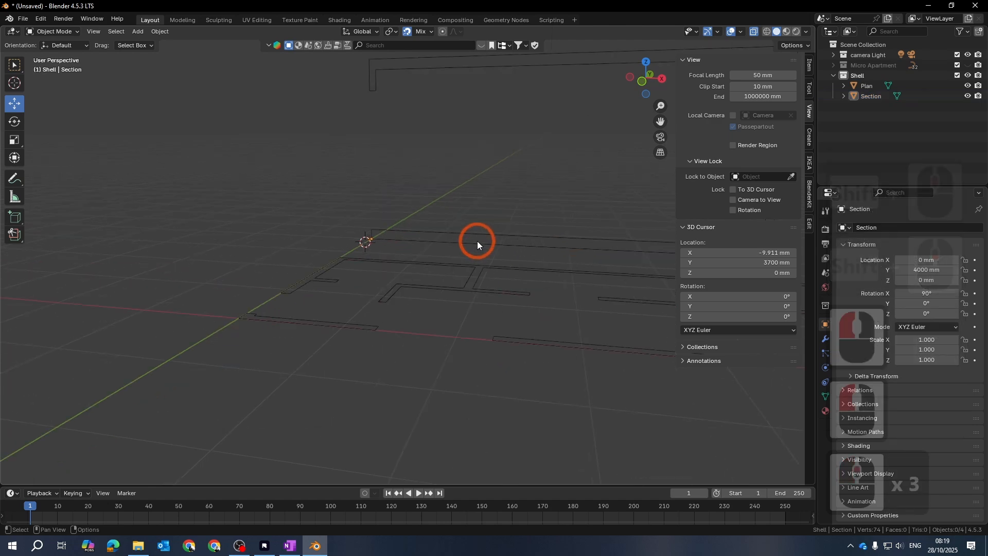
{"action": "middle_click_drag", "start_coordinate": [477, 241], "coordinate": [467, 243]}
{"action": "left_click", "coordinate": [388, 270]}
{"action": "scroll", "coordinate": [388, 271], "scroll_direction": "down", "scroll_amount": 4}
{"action": "middle_click_drag", "start_coordinate": [347, 295], "coordinate": [424, 390]}
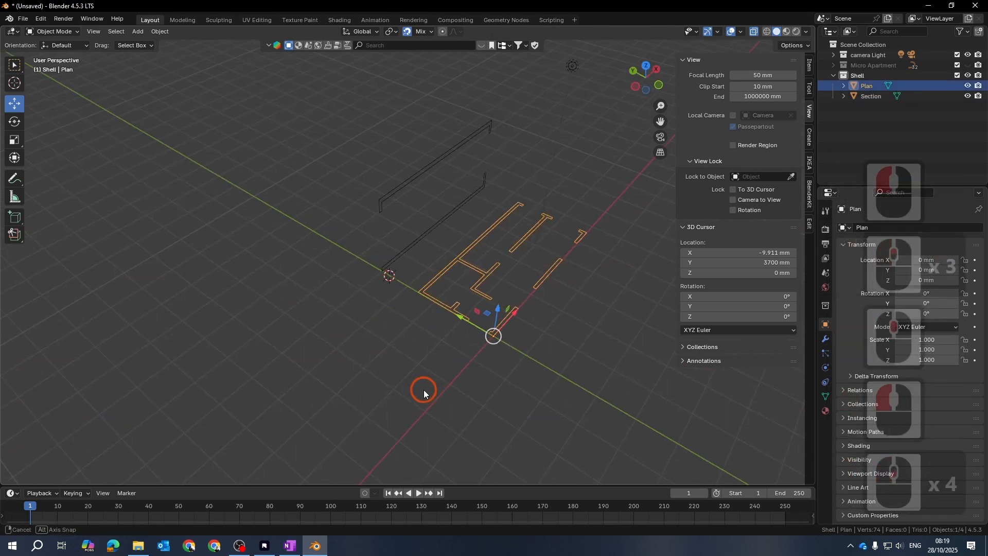
{"action": "middle_click_drag", "start_coordinate": [512, 295], "coordinate": [407, 289], "text": "shift"}
{"action": "middle_click_drag", "start_coordinate": [555, 335], "coordinate": [479, 315]}
{"action": "left_click", "coordinate": [434, 203]}
{"action": "scroll", "coordinate": [515, 299], "scroll_direction": "up", "scroll_amount": 4}
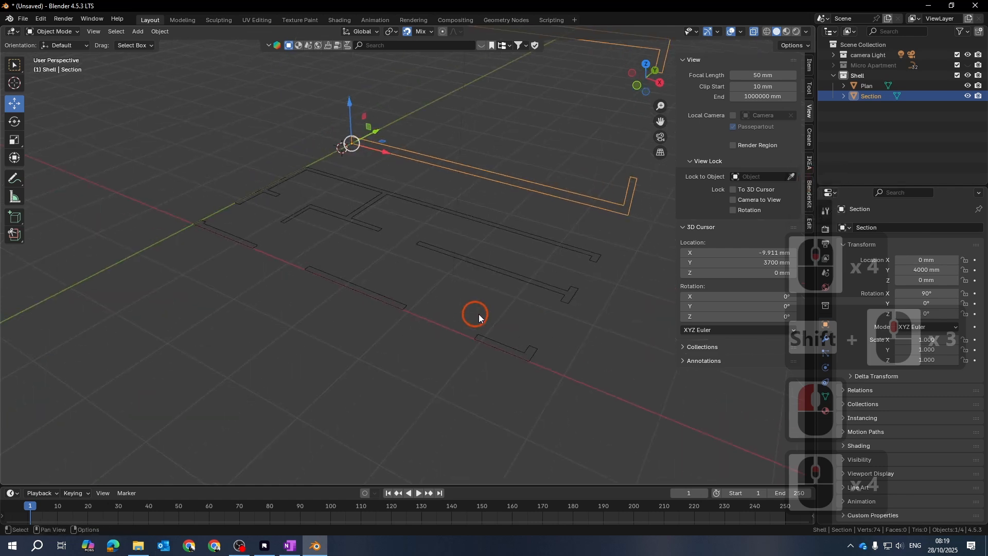
Collapse the Shell collection to hide its Plan and Section entries, and review both outlines together
{"action": "left_click", "coordinate": [834, 75]}
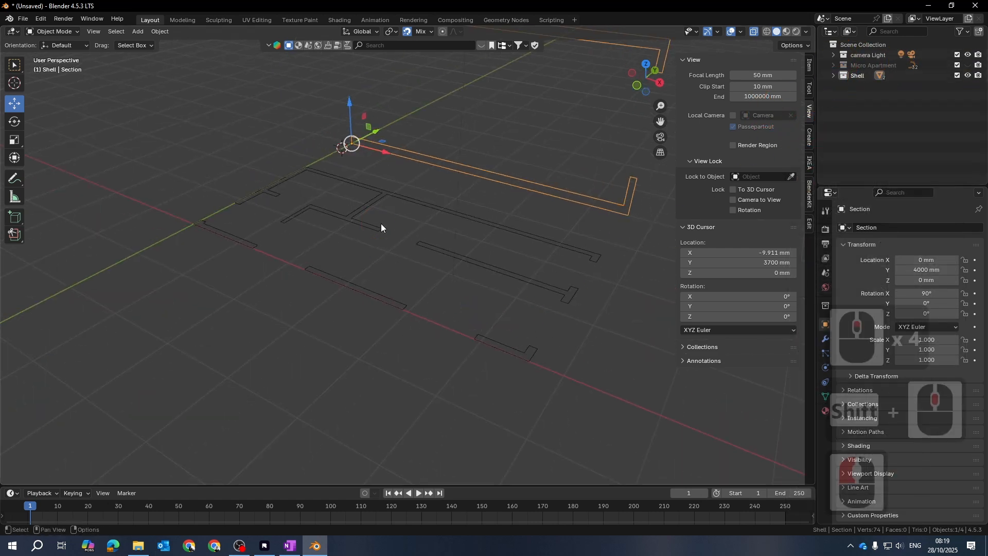
{"action": "scroll", "coordinate": [392, 171], "scroll_direction": "down", "scroll_amount": 4}
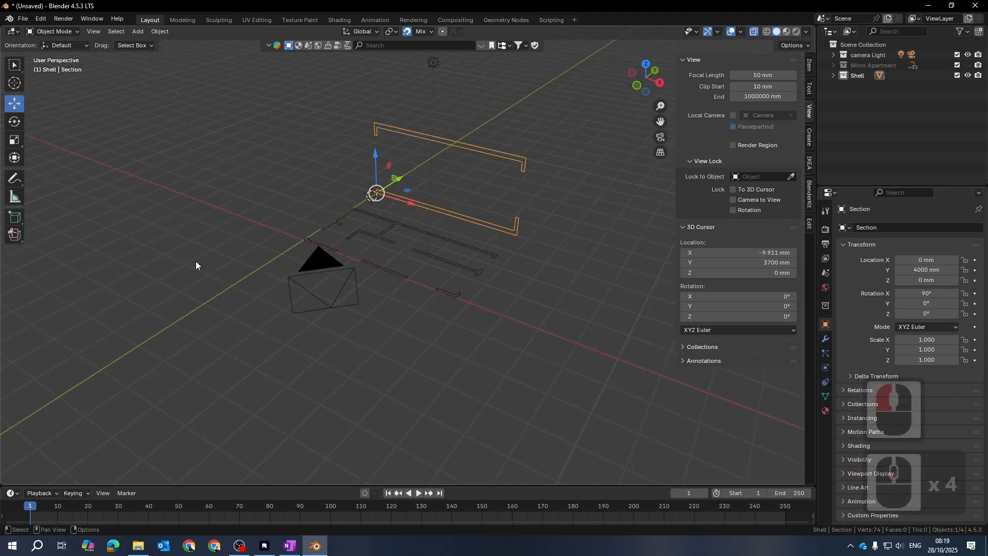
{"action": "middle_click_drag", "start_coordinate": [247, 217], "coordinate": [311, 184]}
{"action": "scroll", "coordinate": [305, 248], "scroll_direction": "up", "scroll_amount": 5}
{"action": "middle_click_drag", "start_coordinate": [305, 248], "coordinate": [362, 307], "text": "shift"}
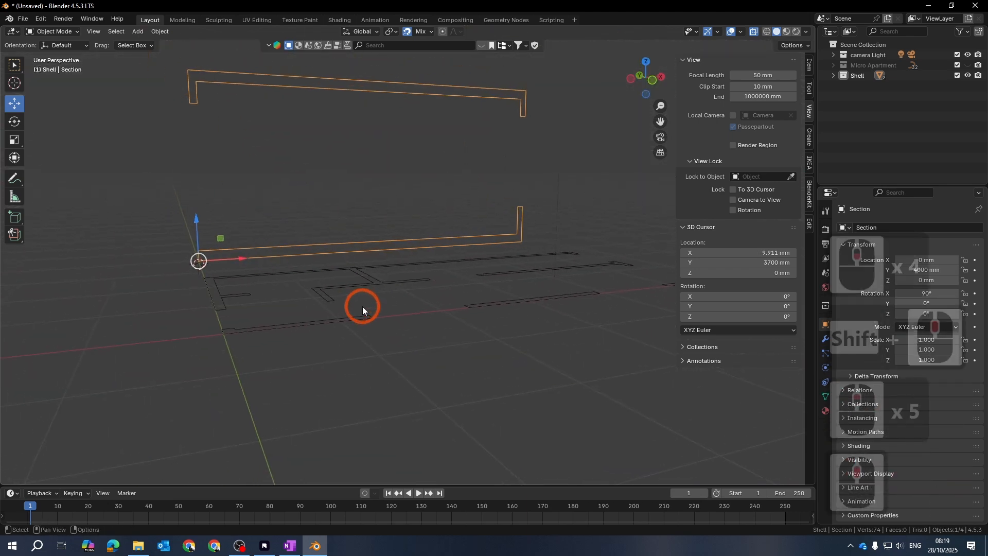